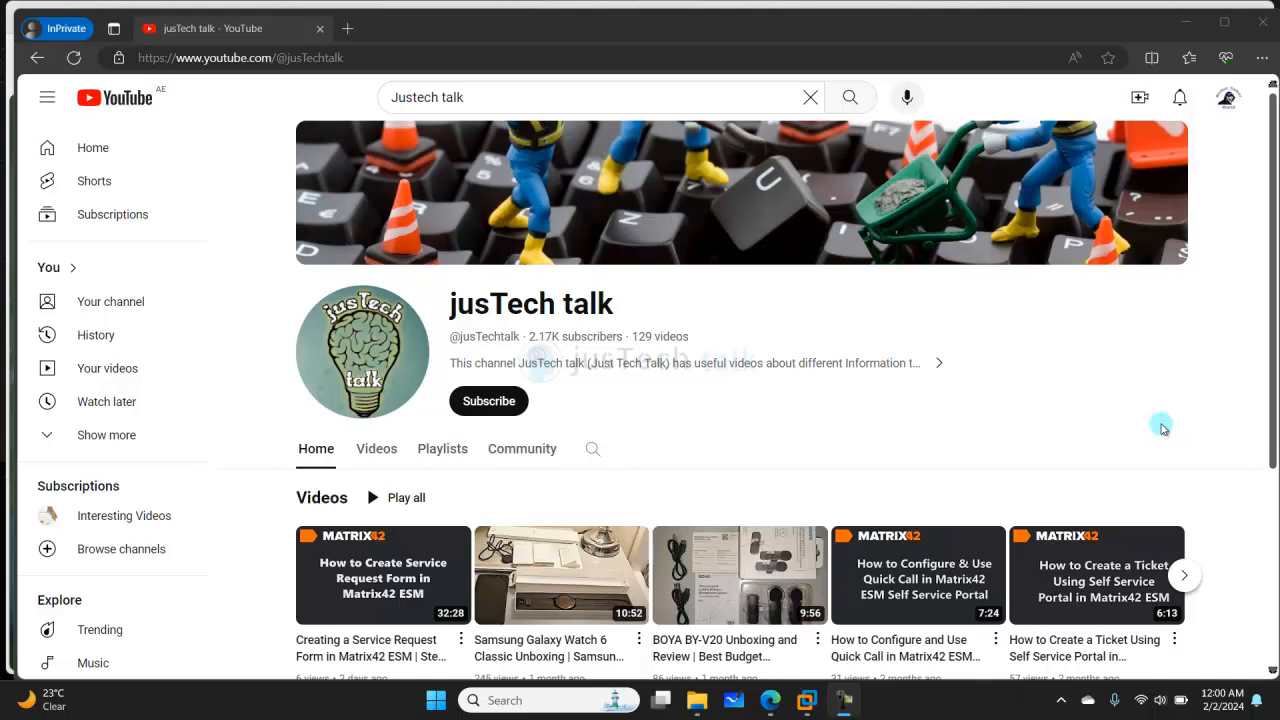
Subscribe to the jusTech talk channel and set its notifications to All.
left_click(492, 403)
left_click(558, 402)
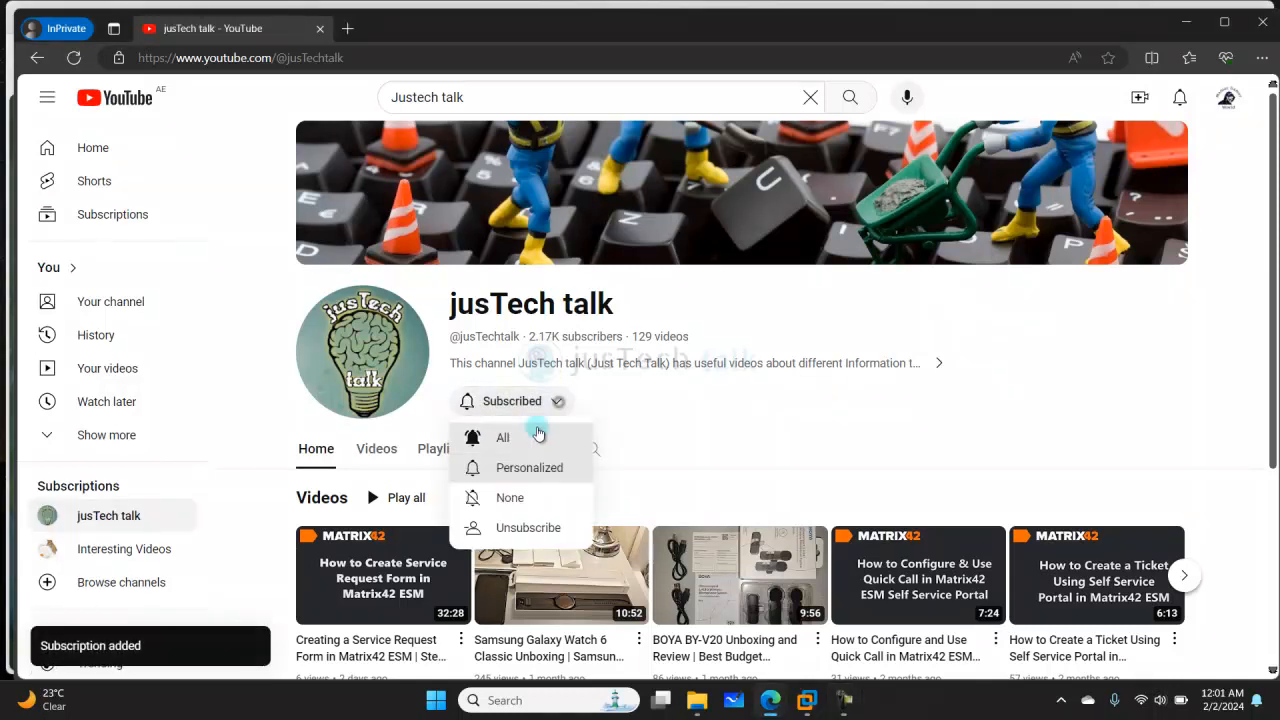
left_click(527, 439)
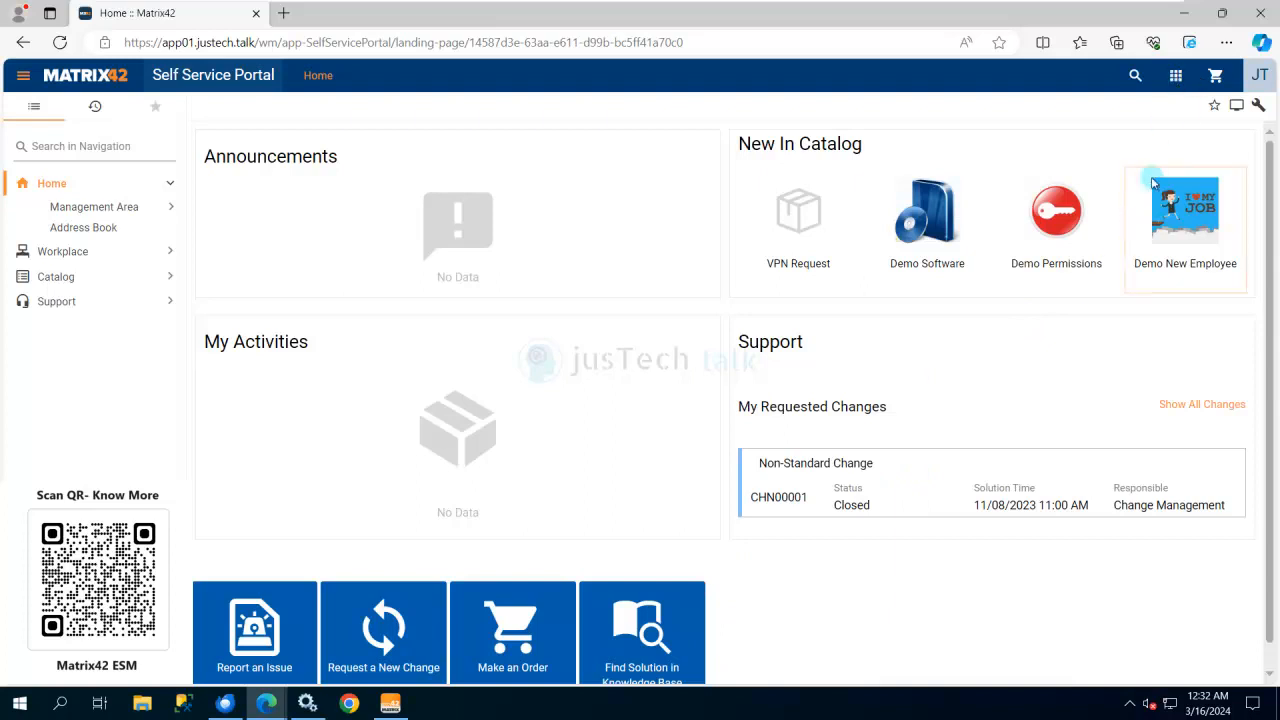
Go to the Workflows page under Services & Processes in the Matrix42 Administration application.
left_click(1176, 78)
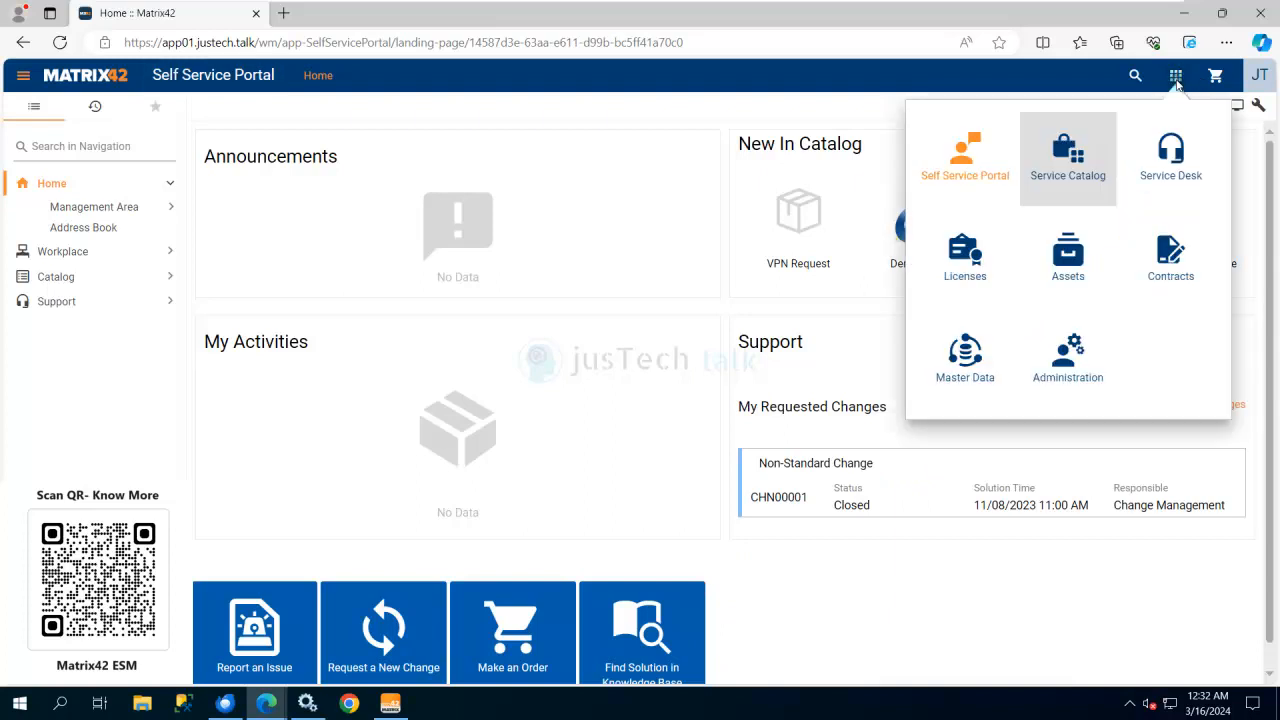
left_click(1073, 367)
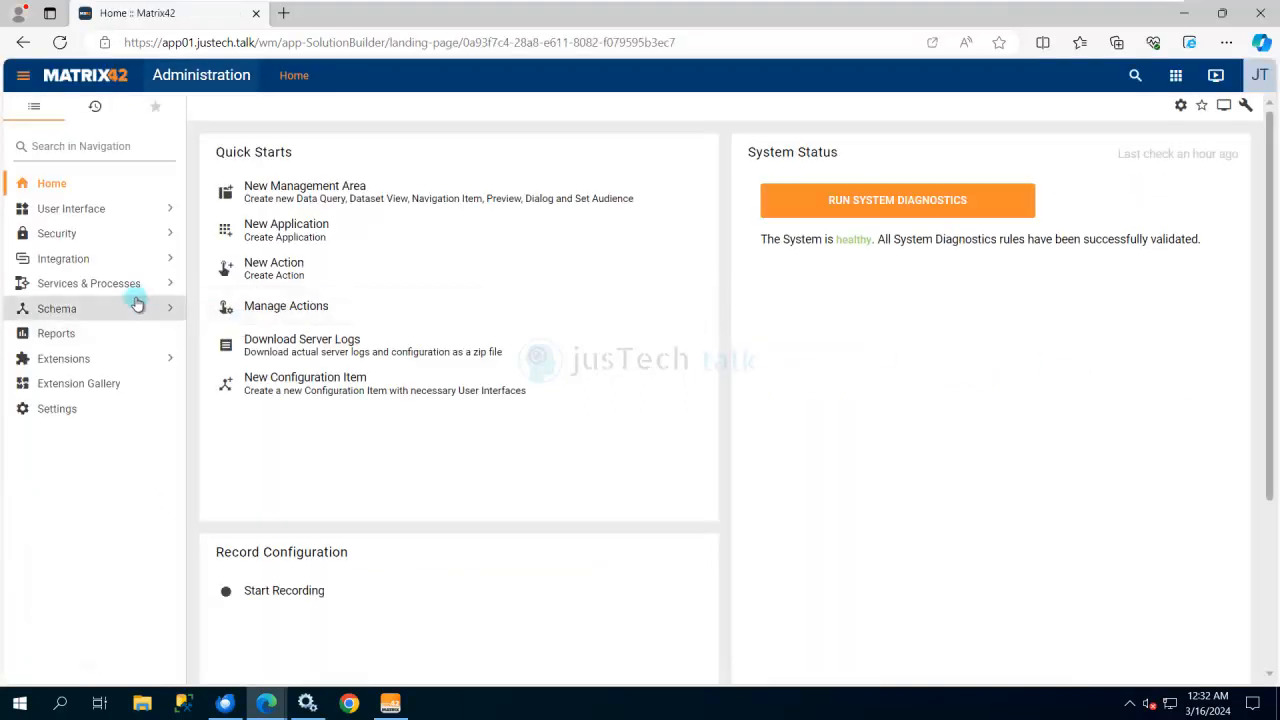
left_click(137, 285)
left_click(105, 307)
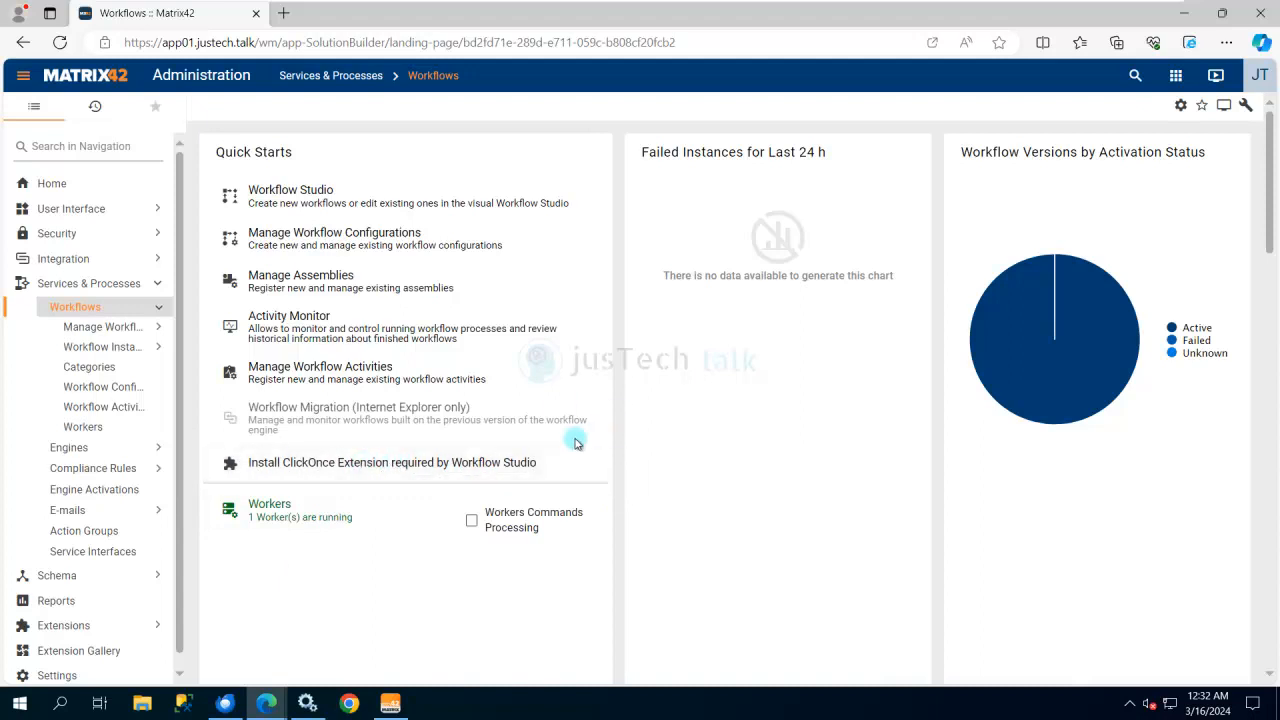
View the store page of the ClickOnce extension required by Workflow Studio and close it again.
left_click(455, 458)
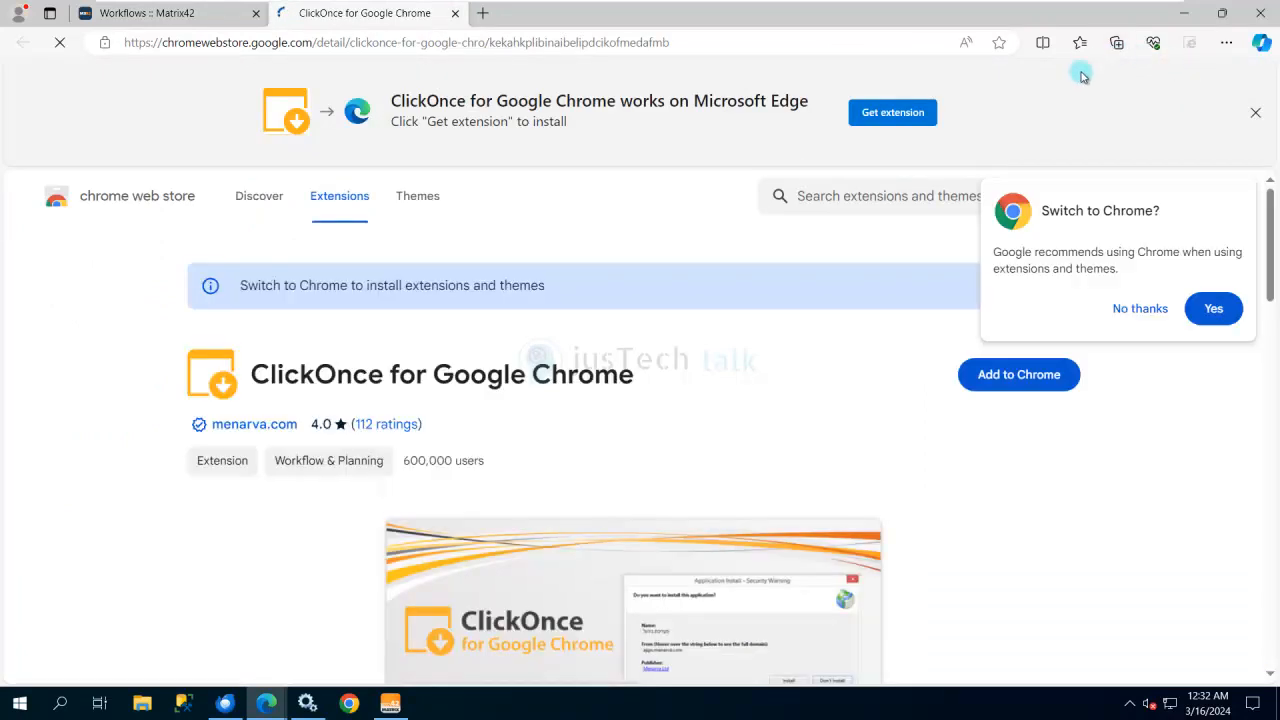
key("ctrl+w")
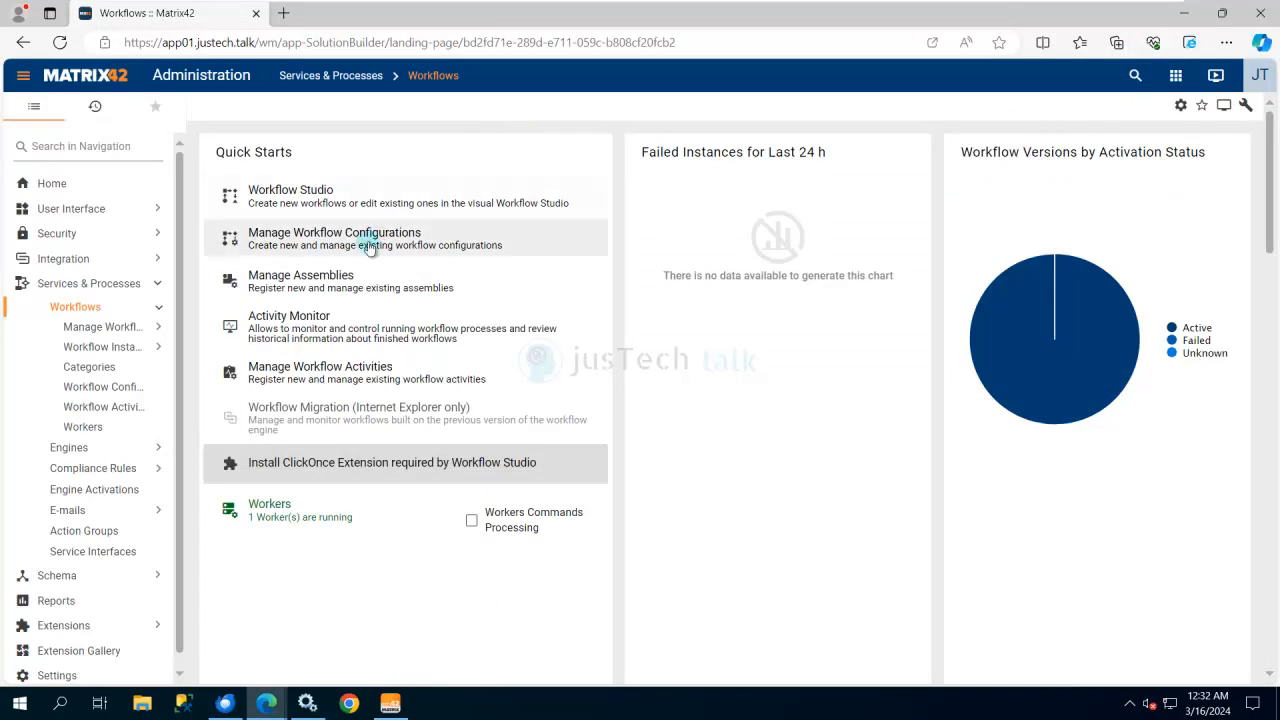
Switch to Matrix42 Workflow Studio and create a new workflow from 1 Step Approval (Catalog Responsible).
left_click(318, 202)
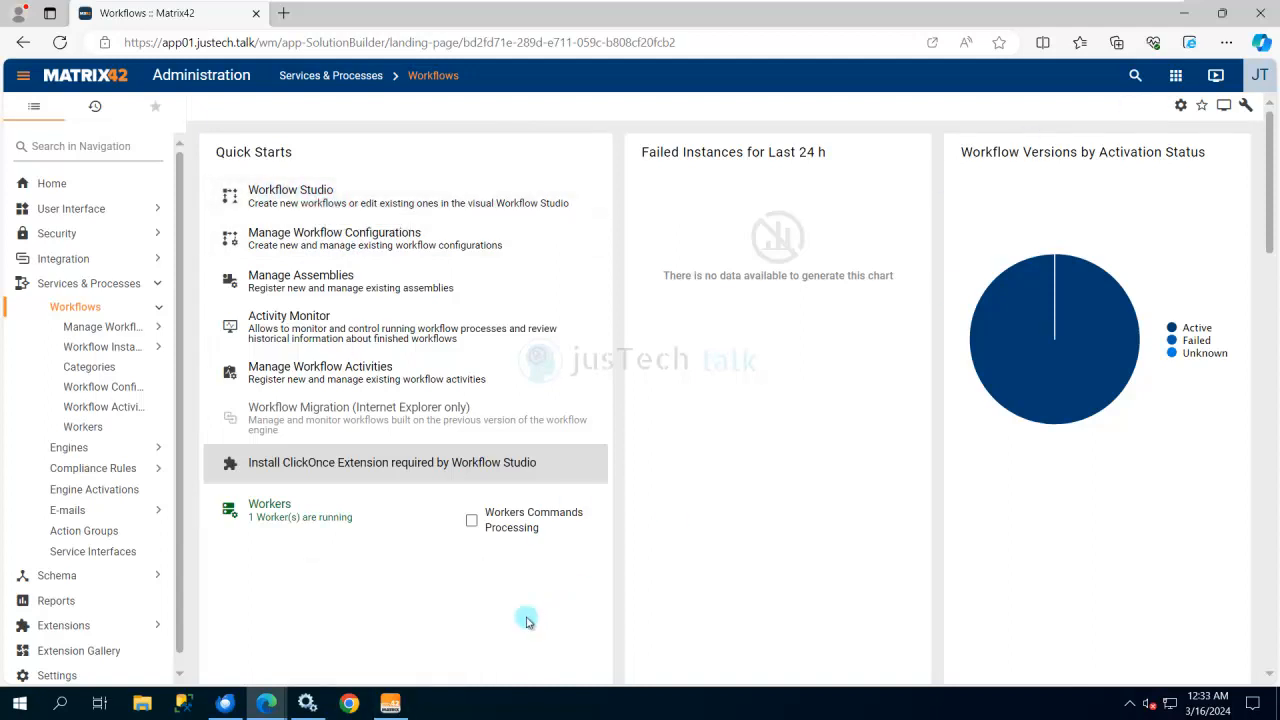
left_click(384, 710)
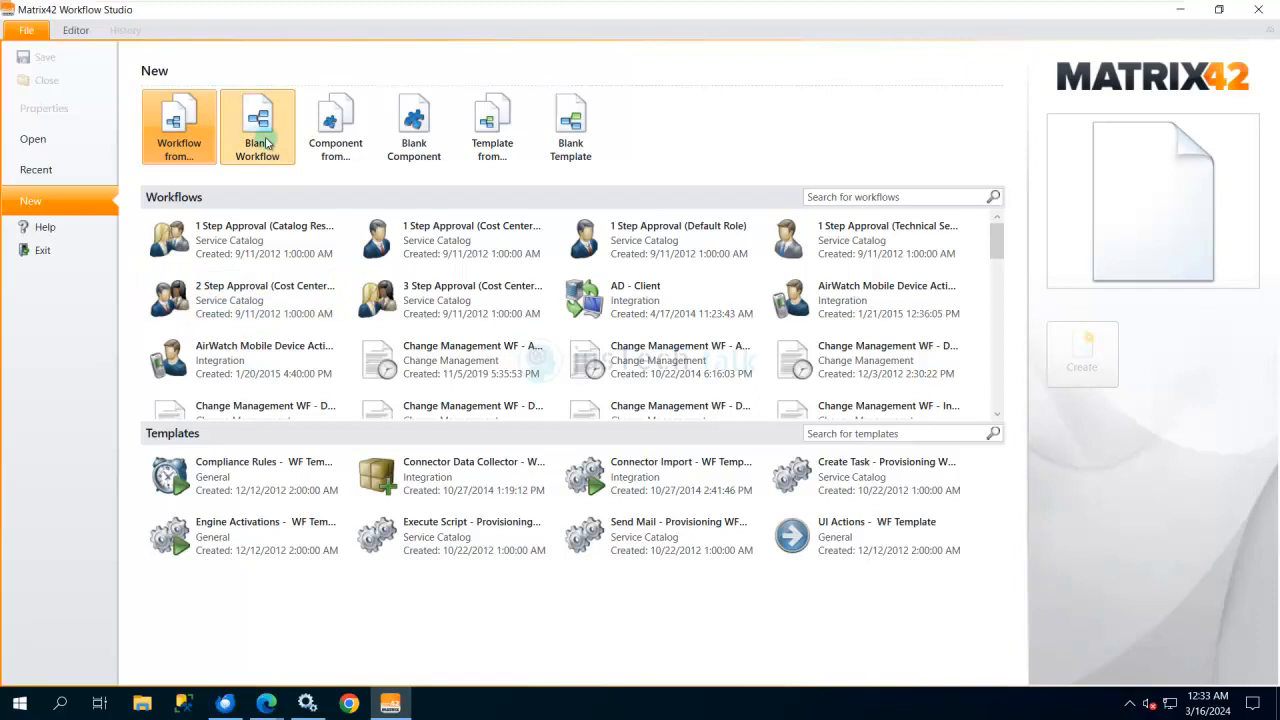
left_click(258, 241)
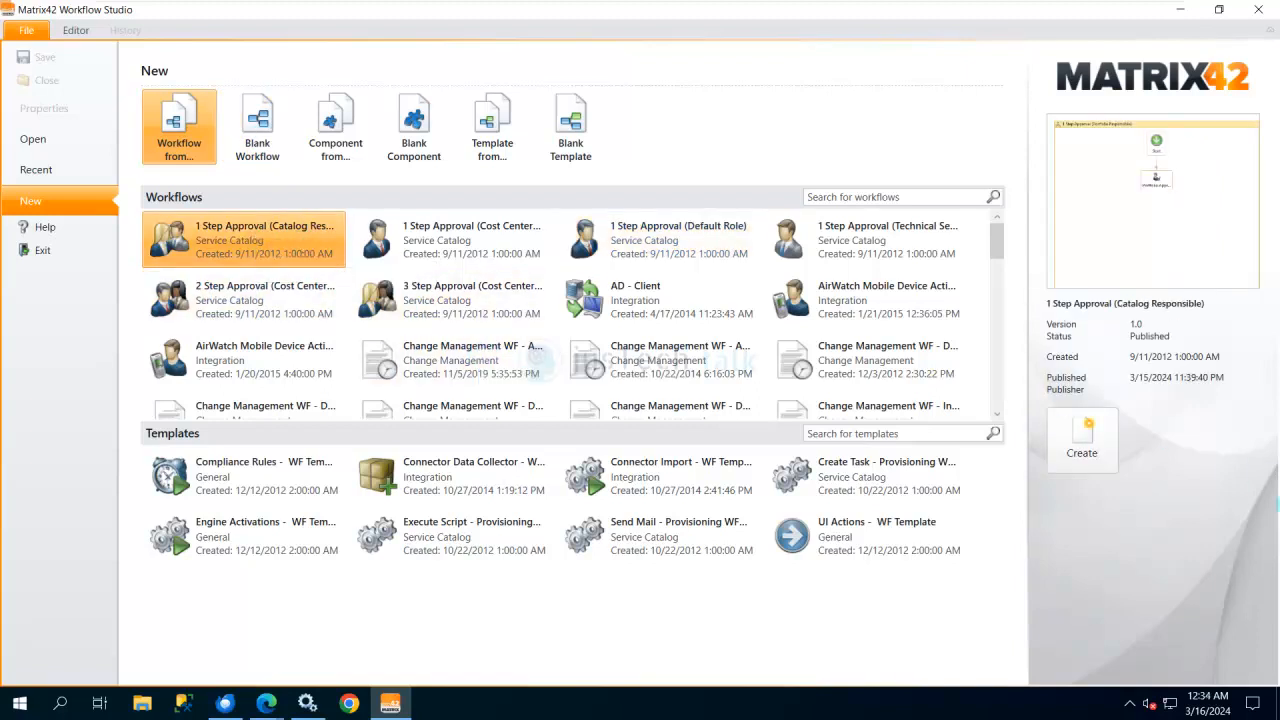
left_click(1104, 461)
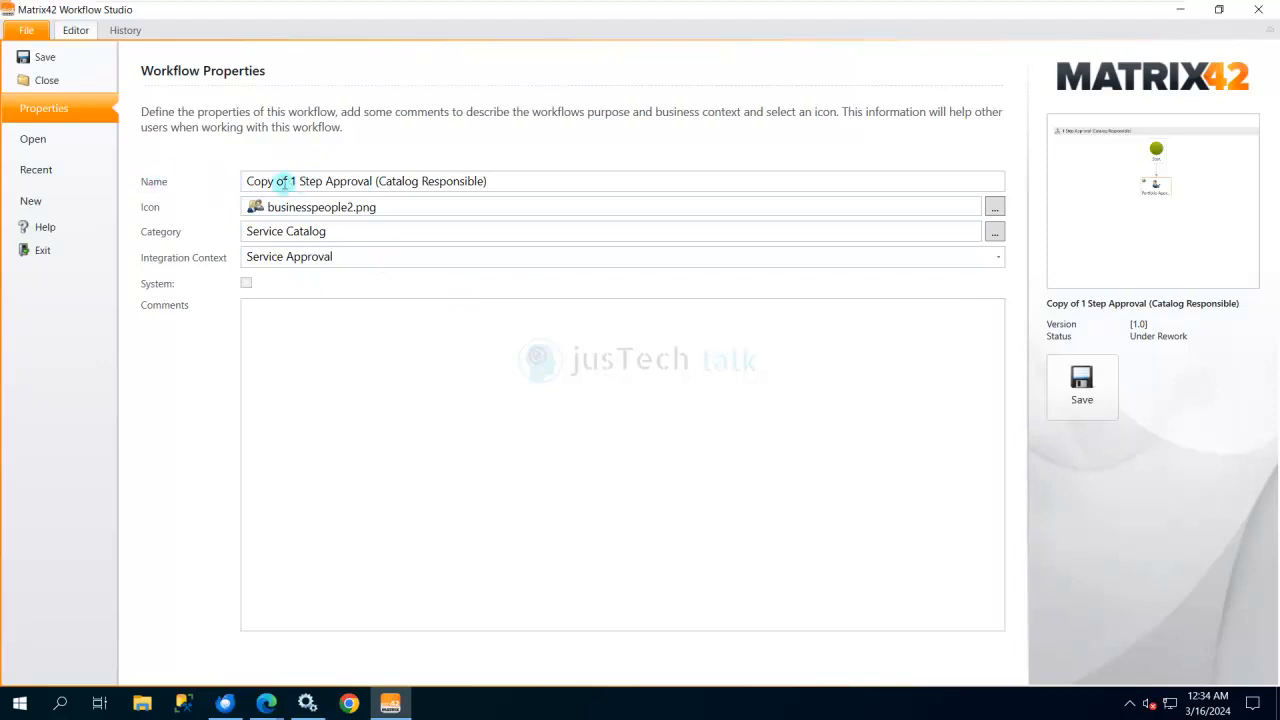
Rename the copied workflow as "2 Step Approval - VPN Request" and save its properties.
left_click_drag(245, 181, 314, 181)
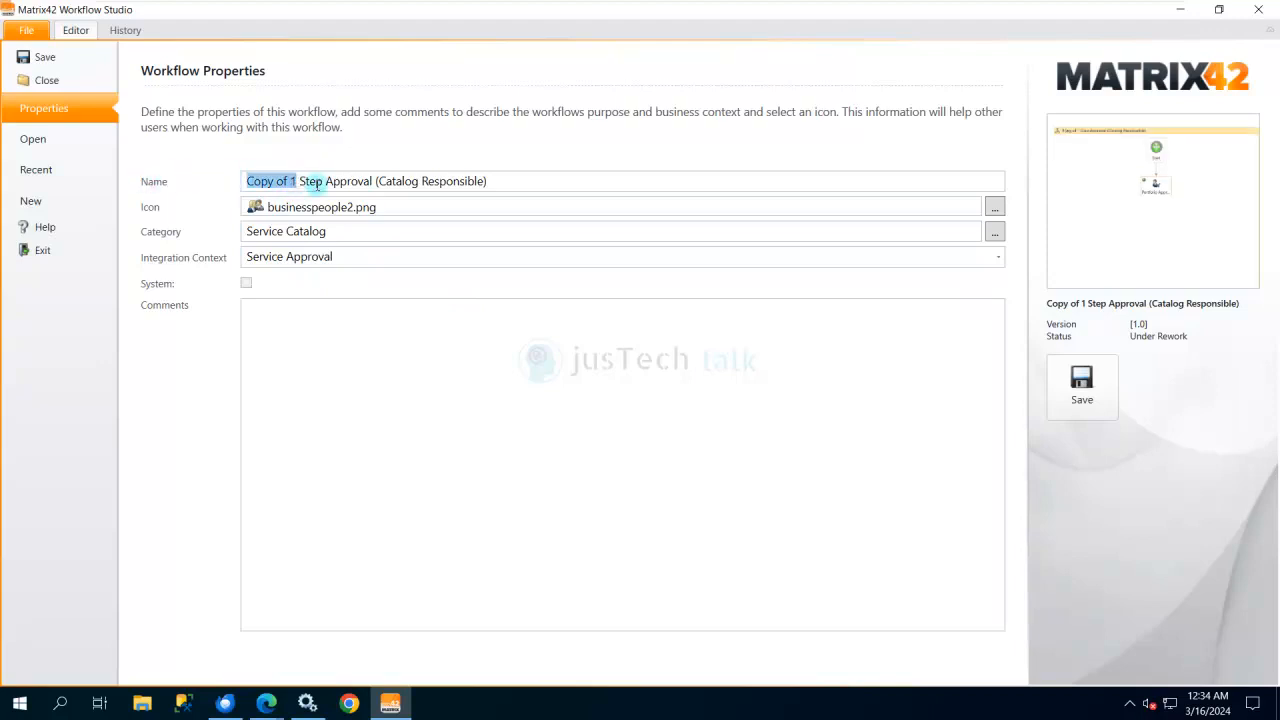
type("2")
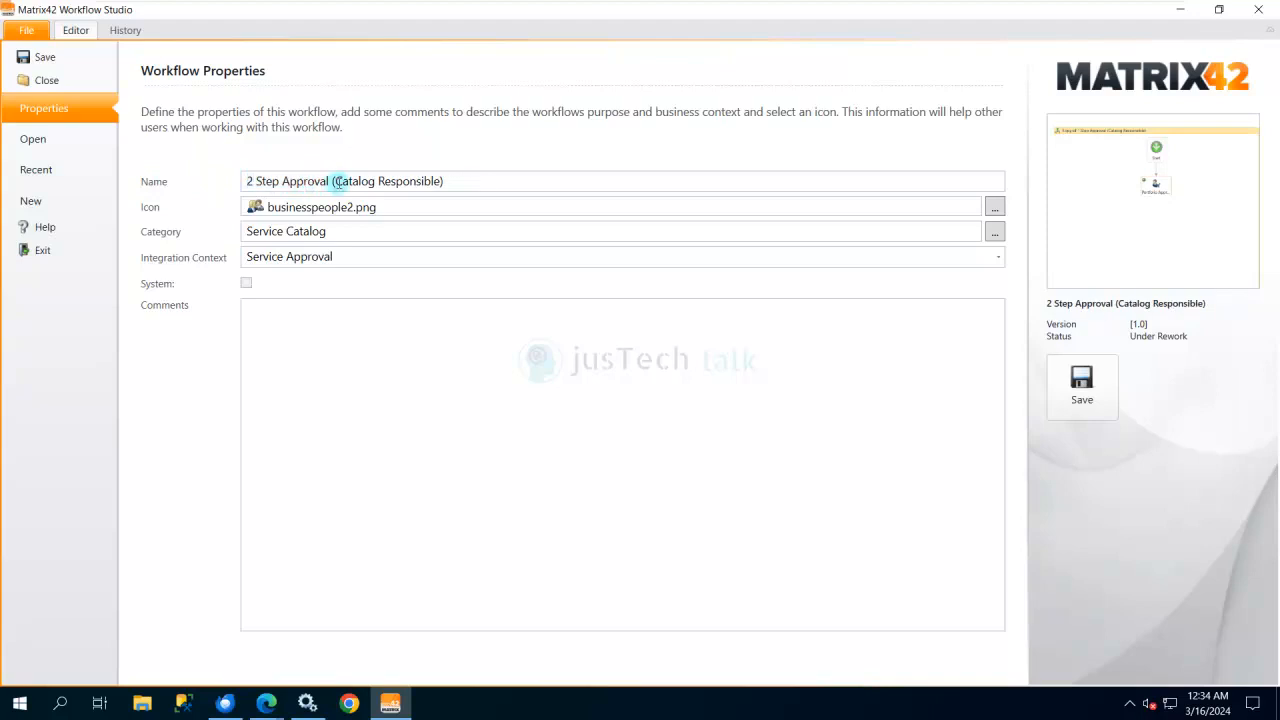
left_click_drag(474, 181, 333, 183)
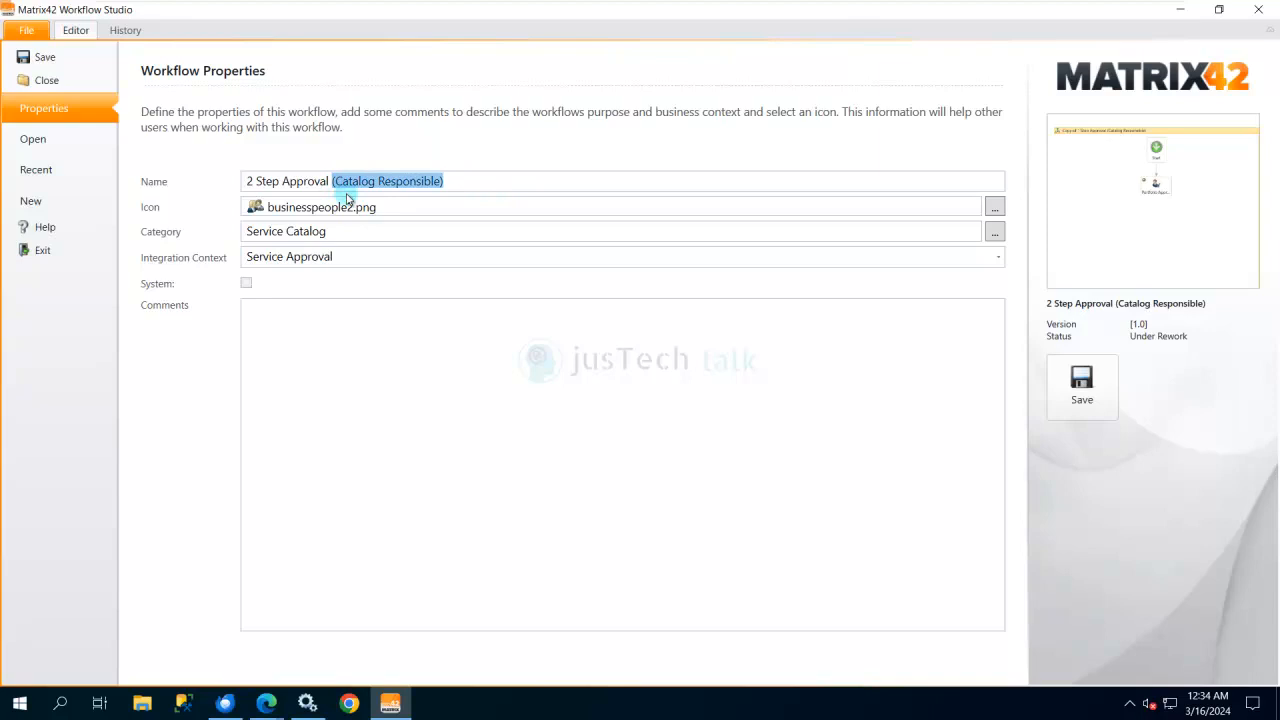
key("BackSpace")
type("- VPN Request")
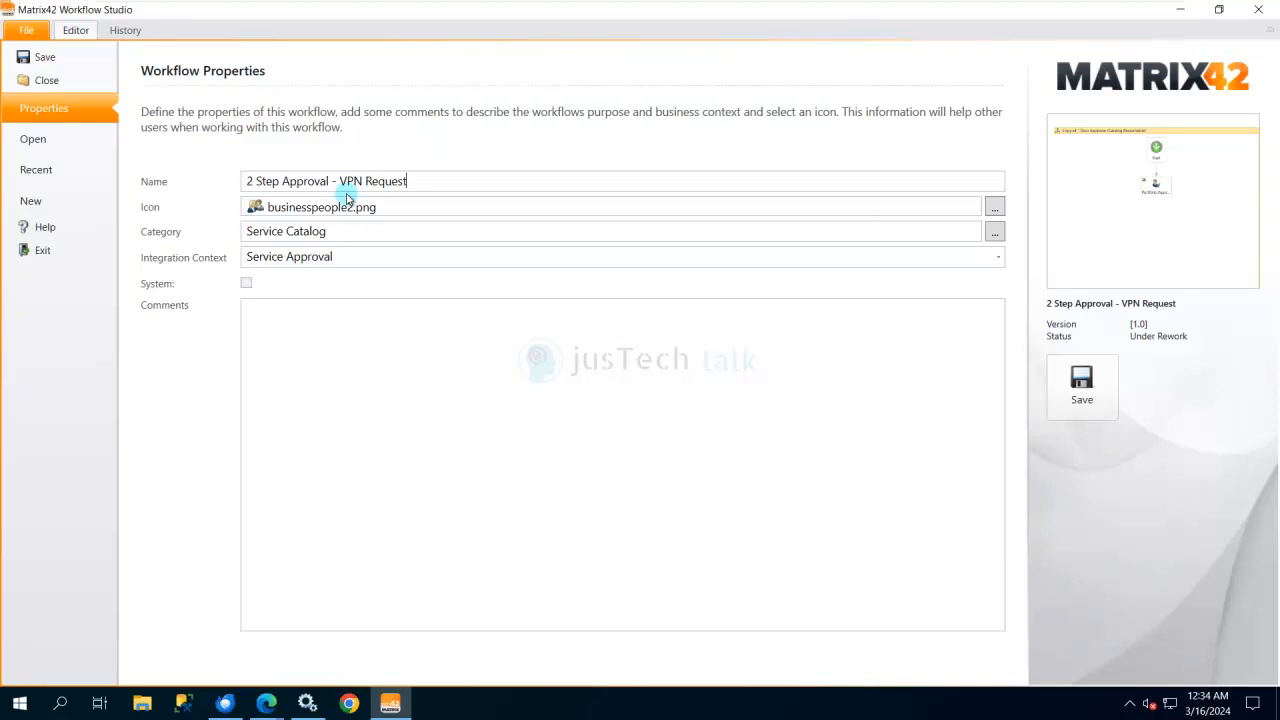
left_click(1086, 392)
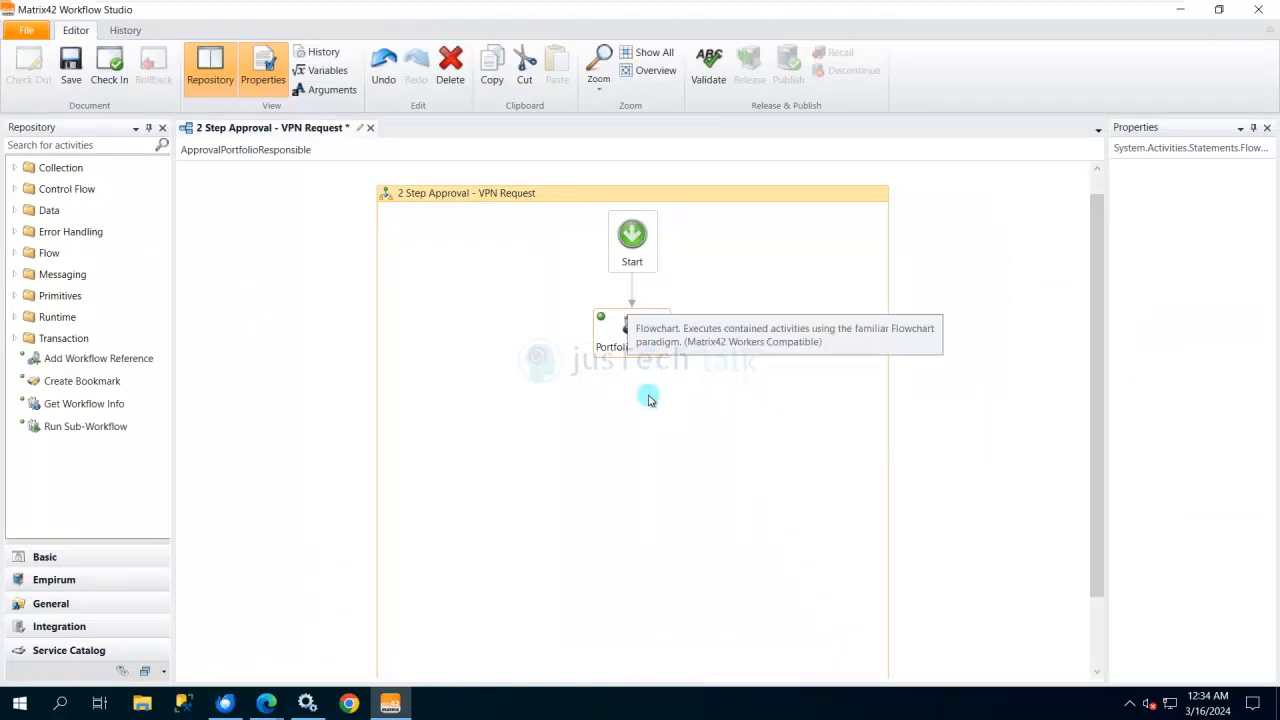
Set the display name of the approval activity below Start to "IT Head Approval".
left_click(632, 345)
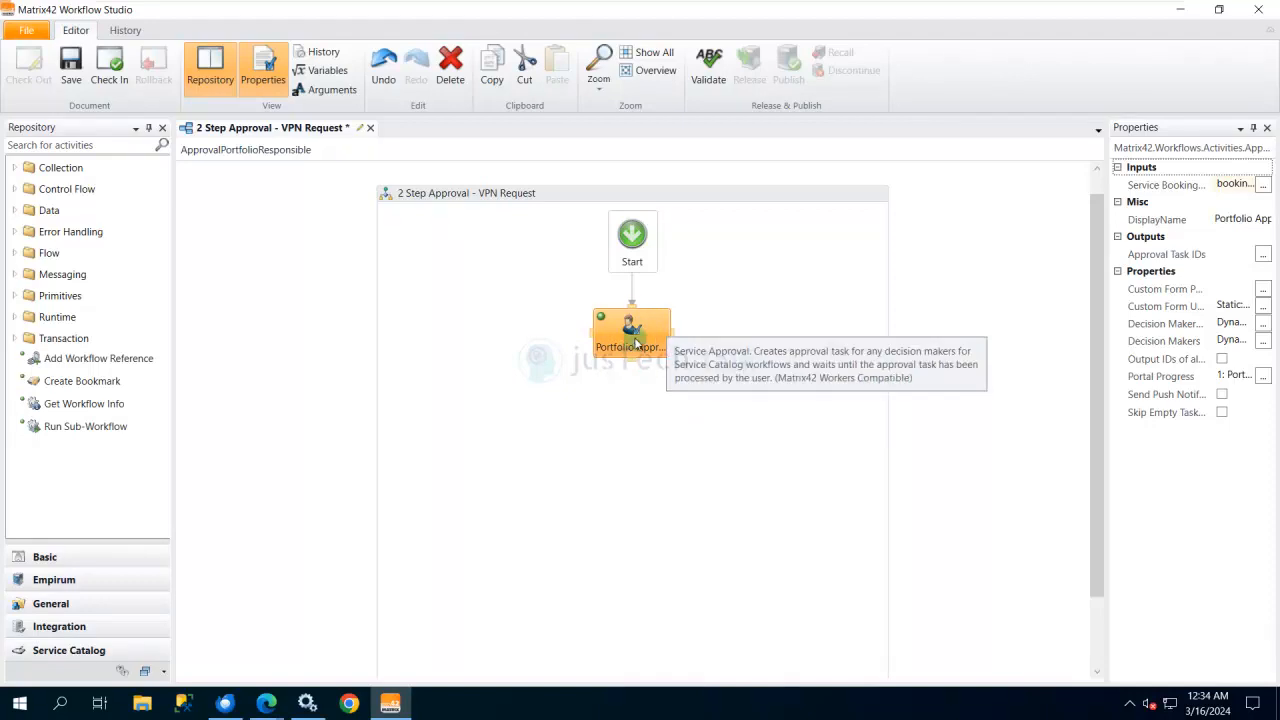
left_click(1245, 218)
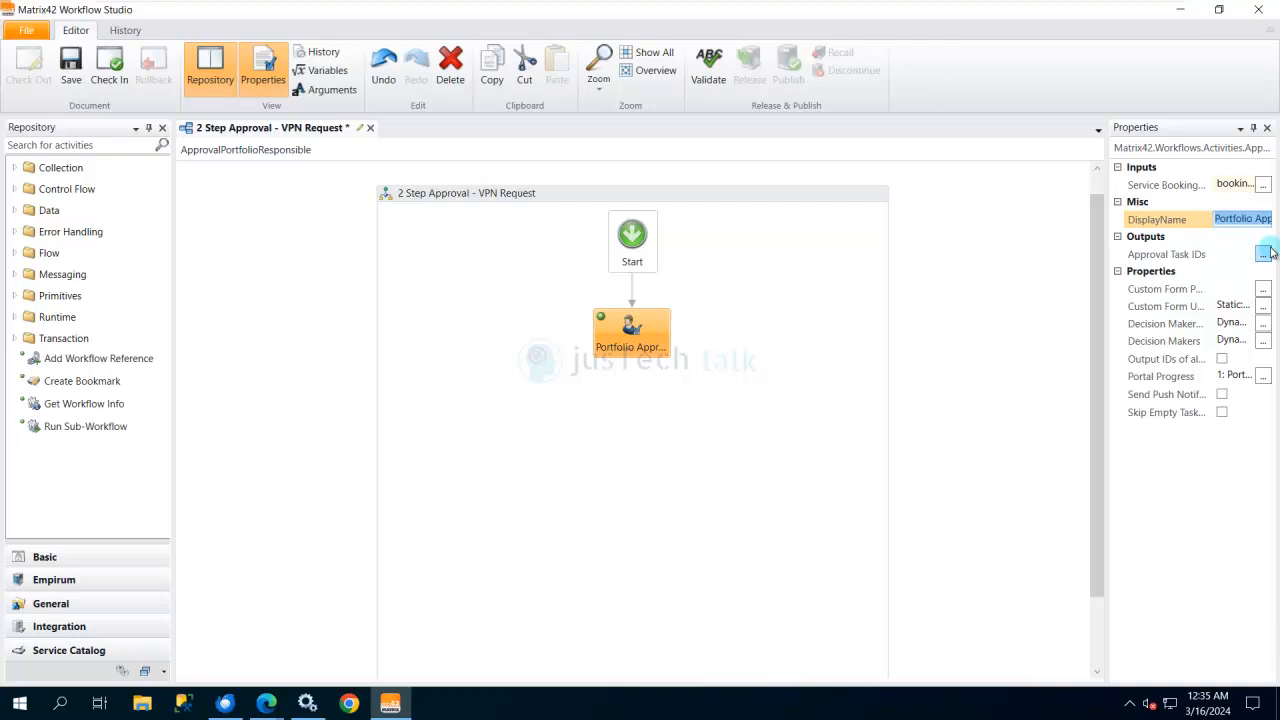
key("BackSpace")
type("IT Head")
type(" A")
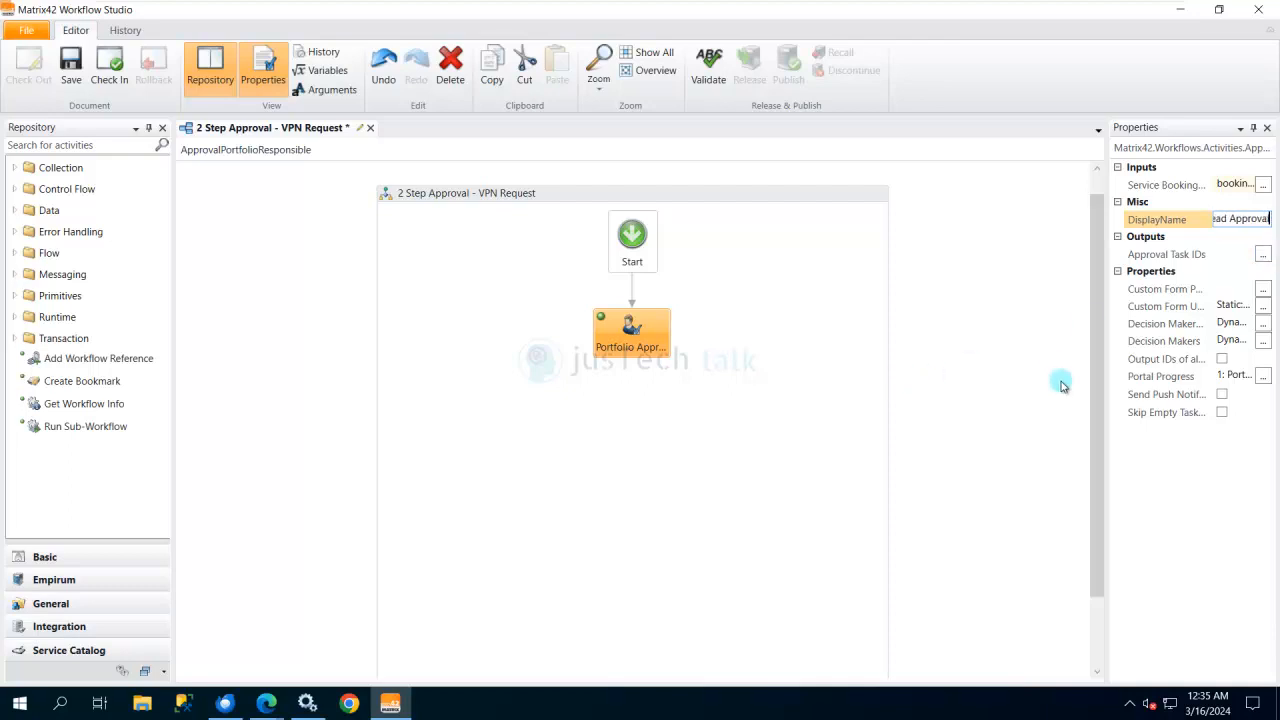
left_click(1062, 386)
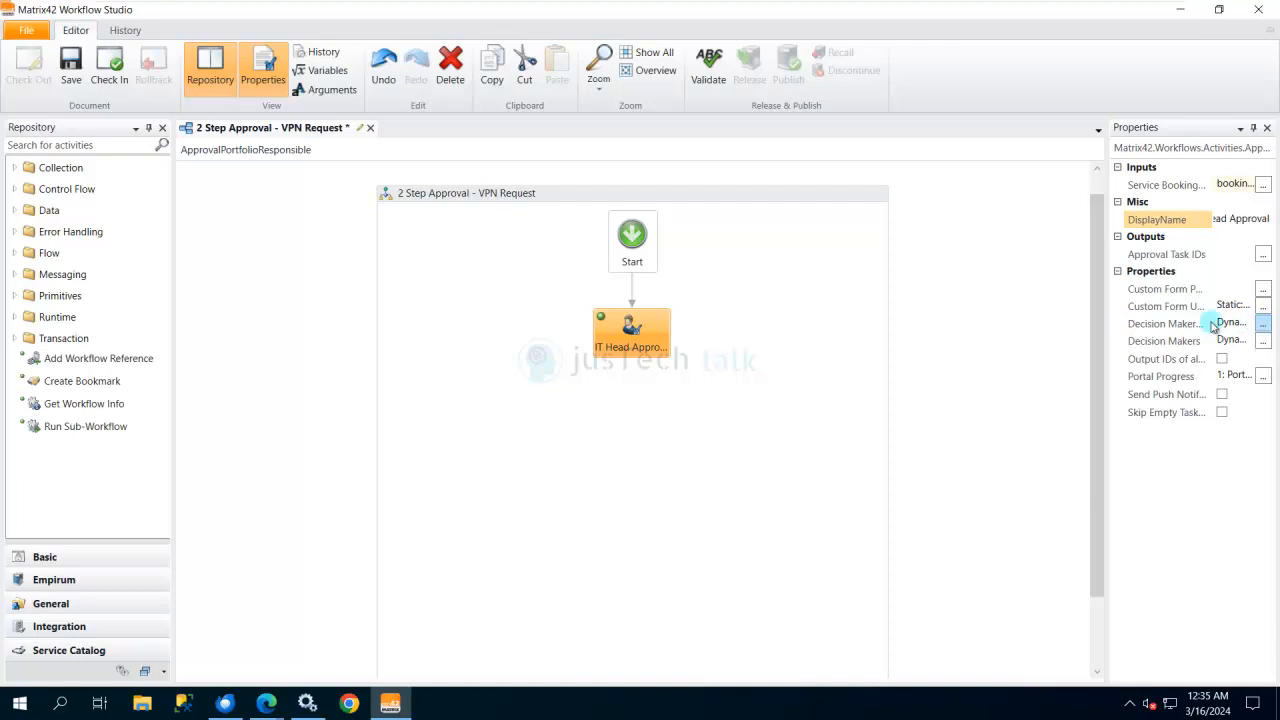
Remove the Catalog.ResponsibleRole expression from the IT Head Approval activity's Decision Maker Roles.
left_click_drag(1106, 318, 1021, 320)
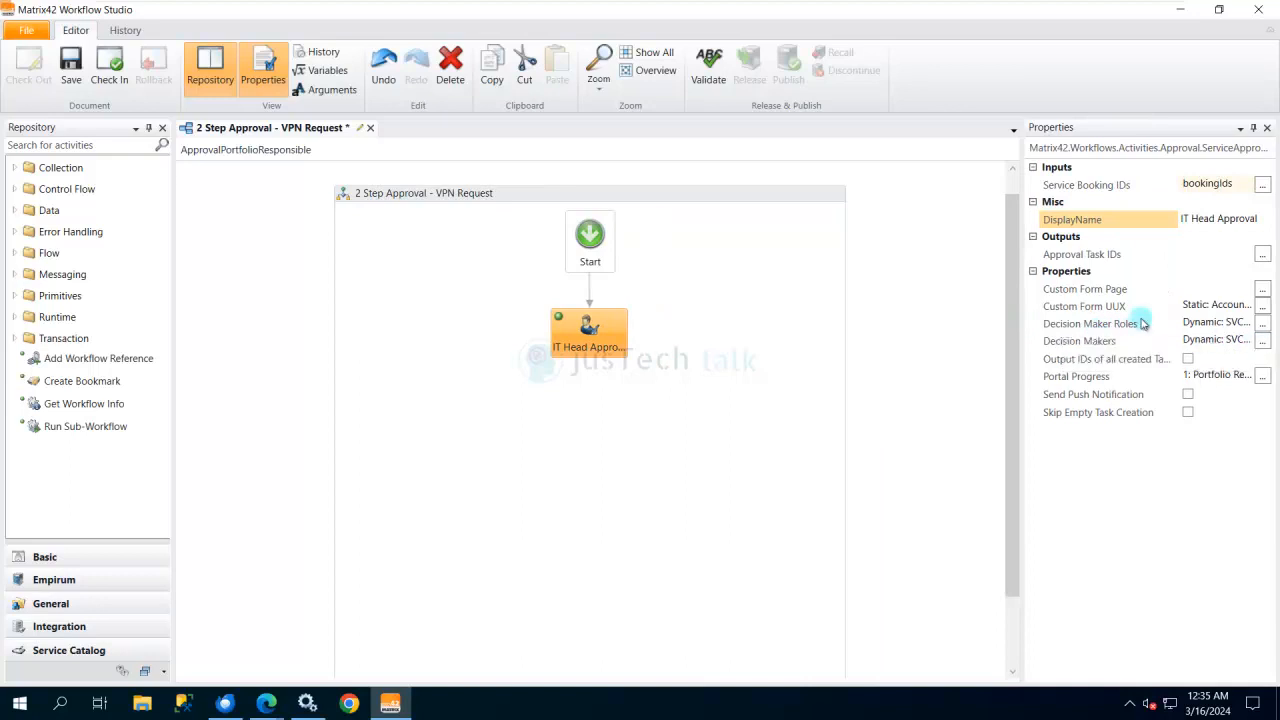
left_click(1263, 324)
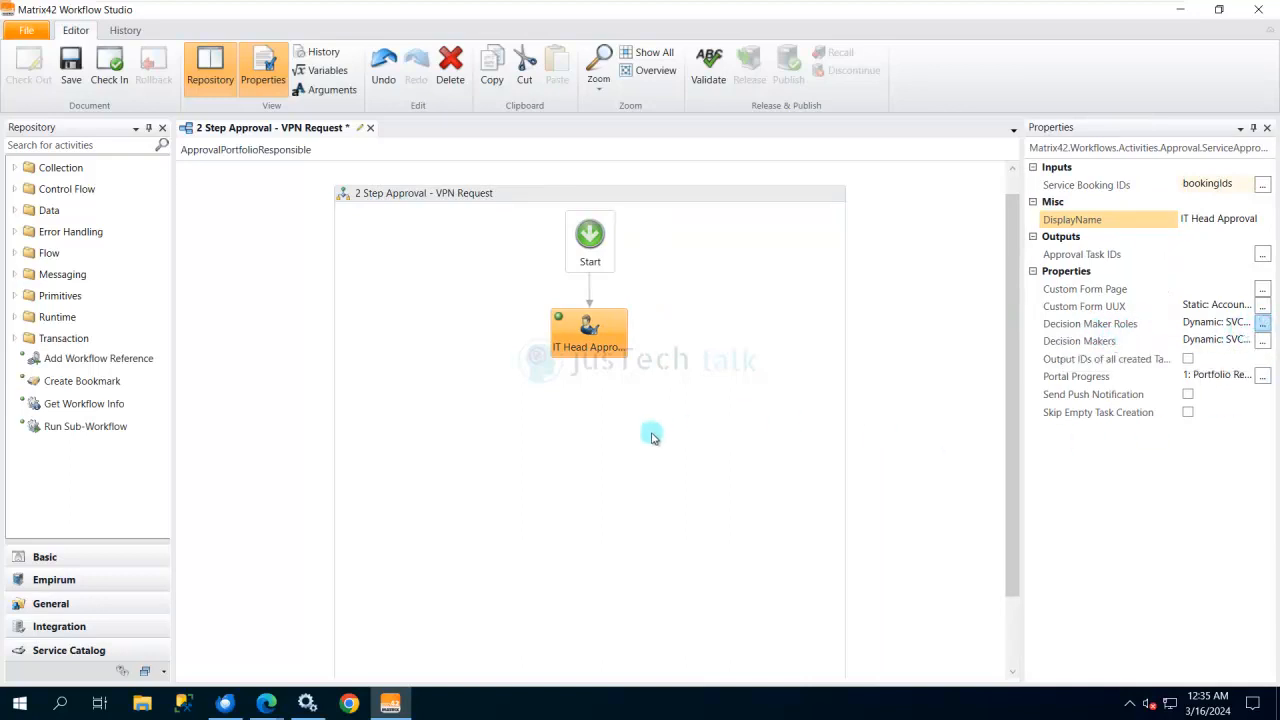
left_click(1262, 323)
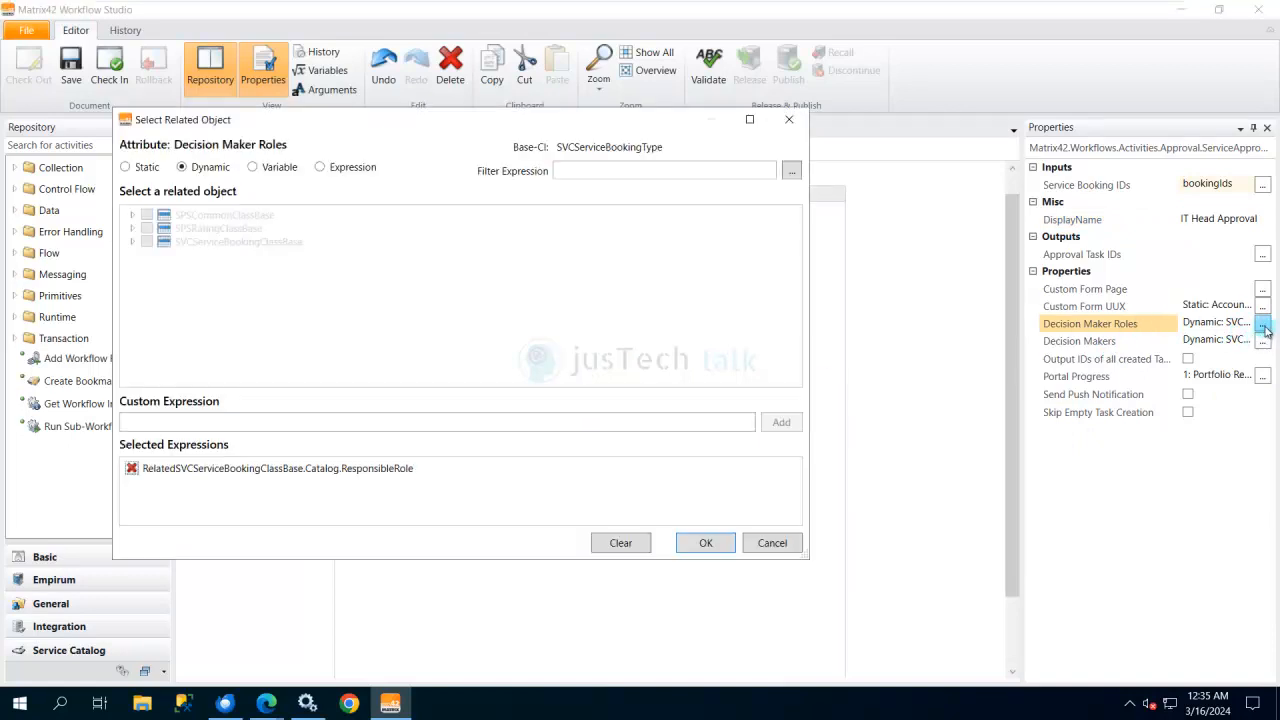
left_click(132, 470)
left_click(710, 545)
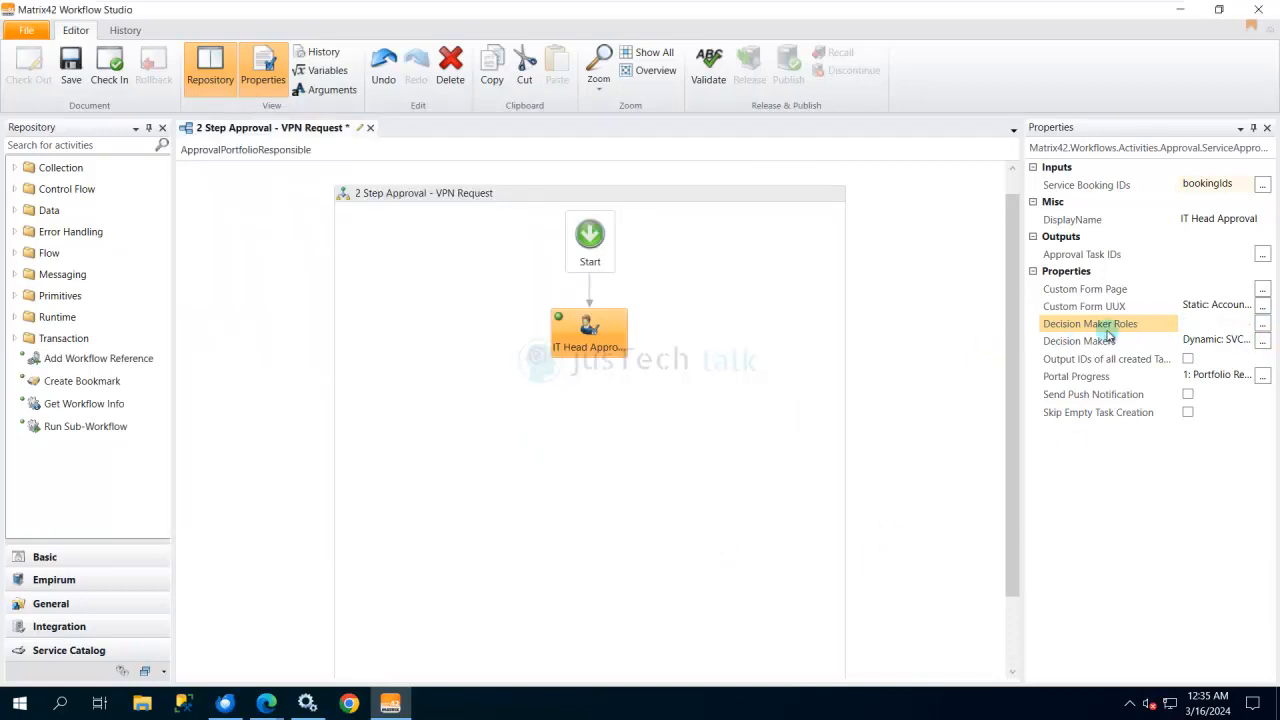
Replace the Catalog.InternalContact expression in the activity's Decision Makers with the static user listed directly above Guest.
left_click(1262, 341)
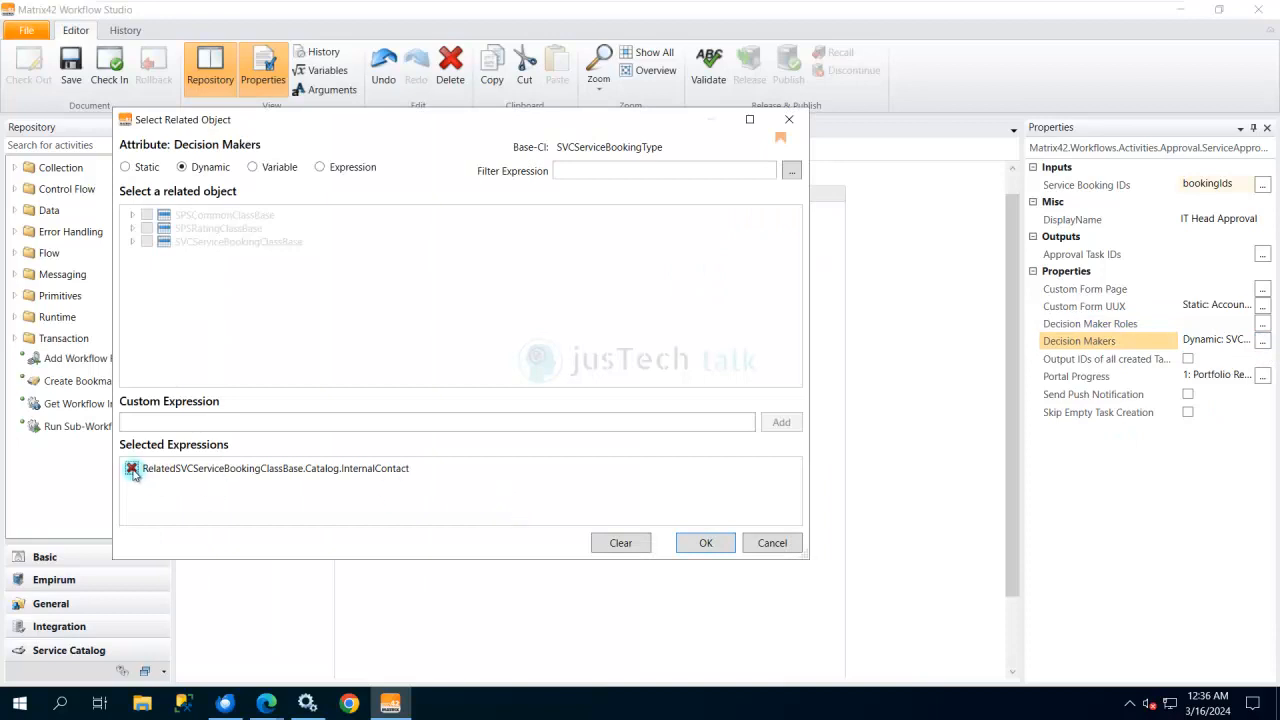
left_click(132, 470)
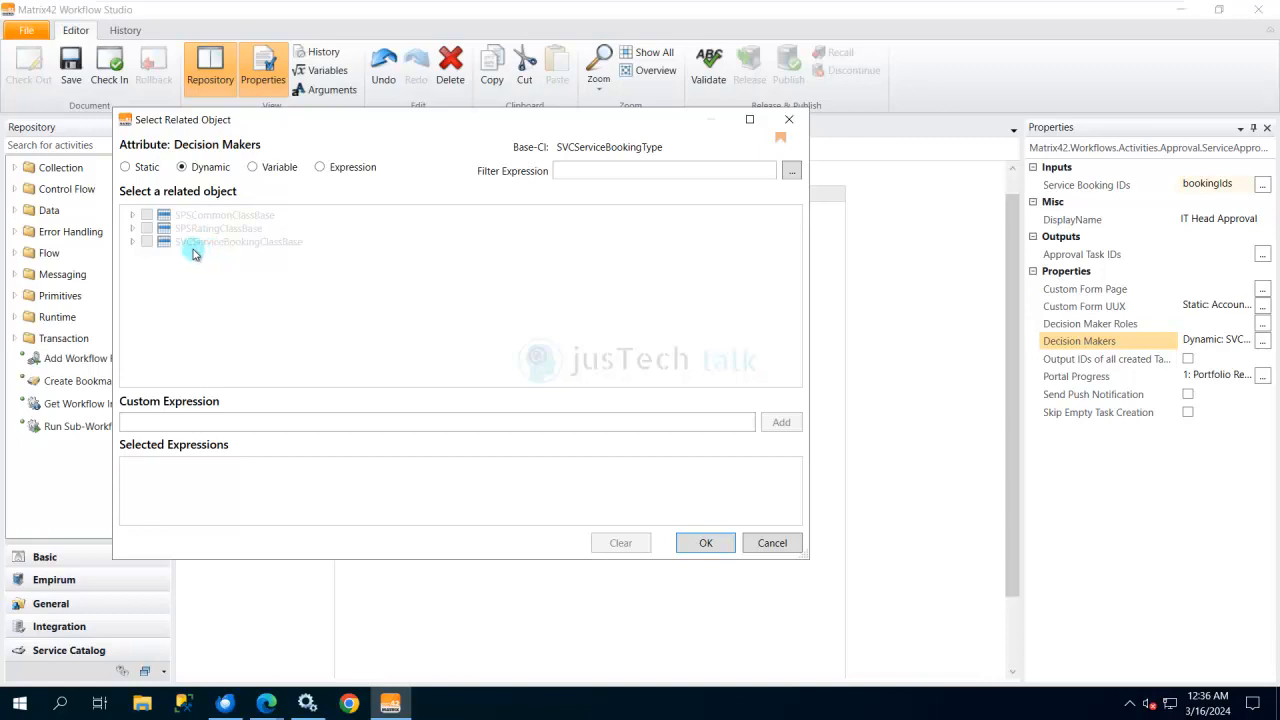
left_click(125, 168)
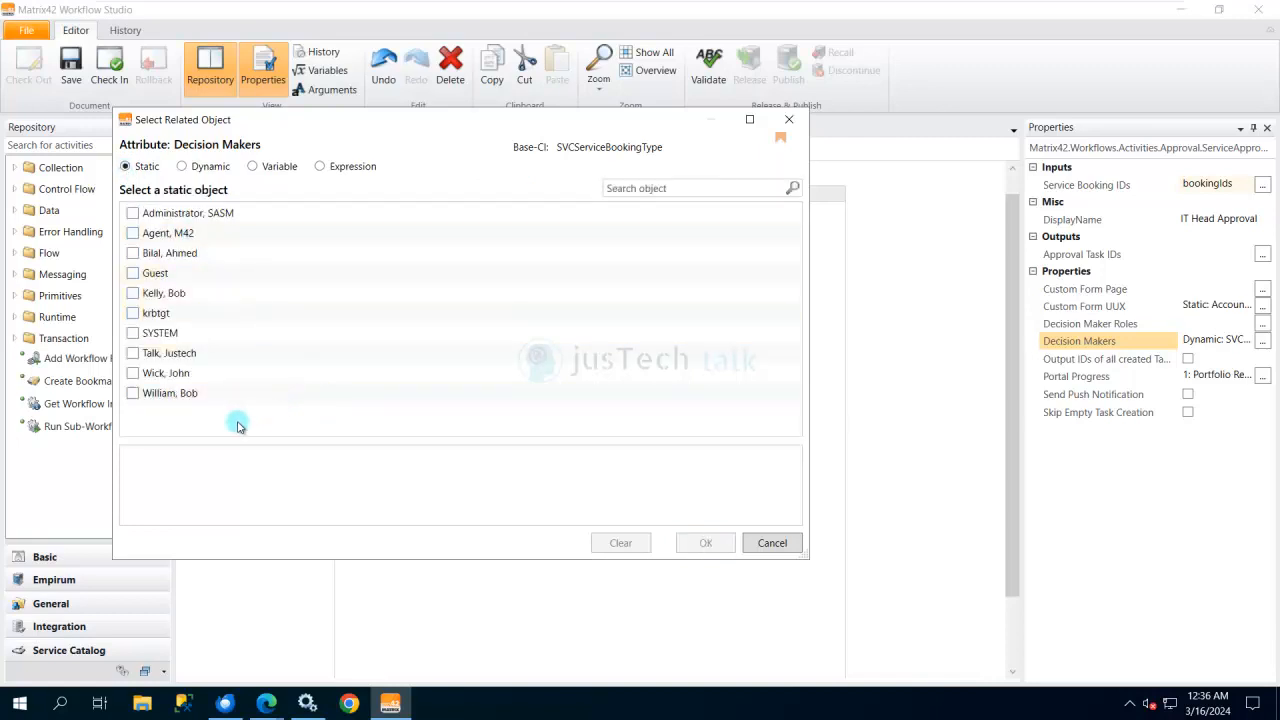
left_click(133, 256)
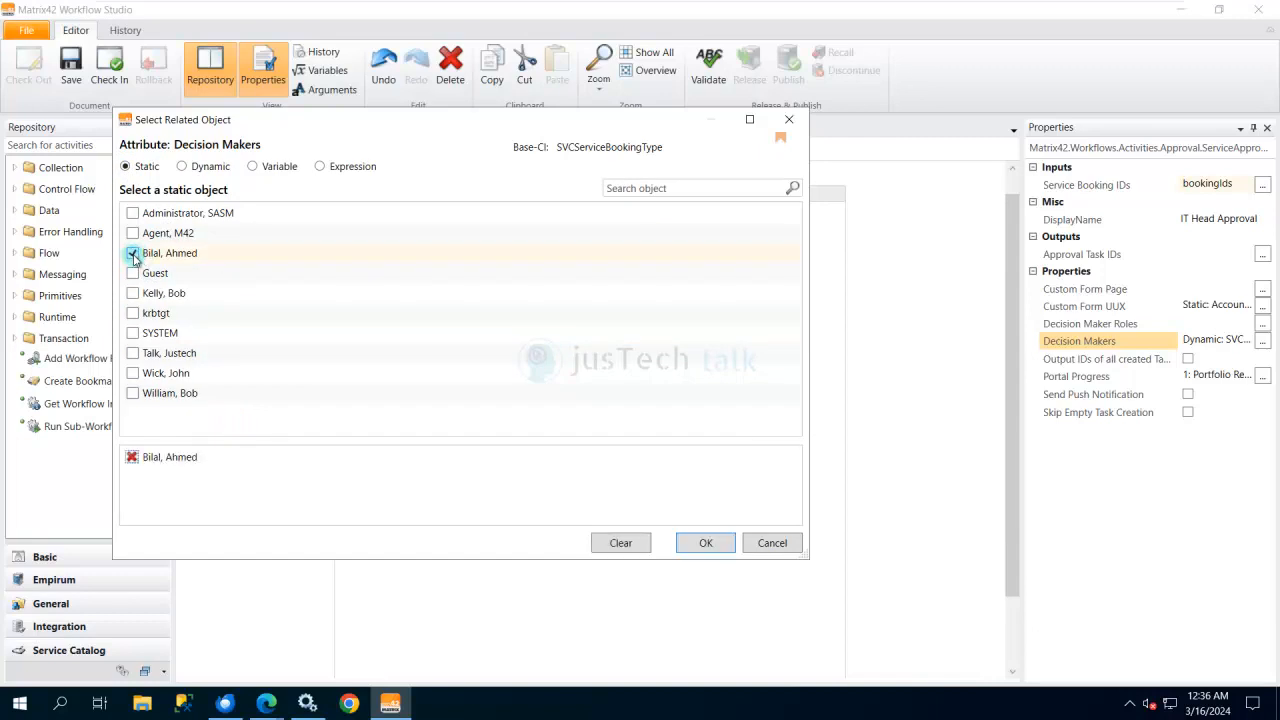
left_click(719, 543)
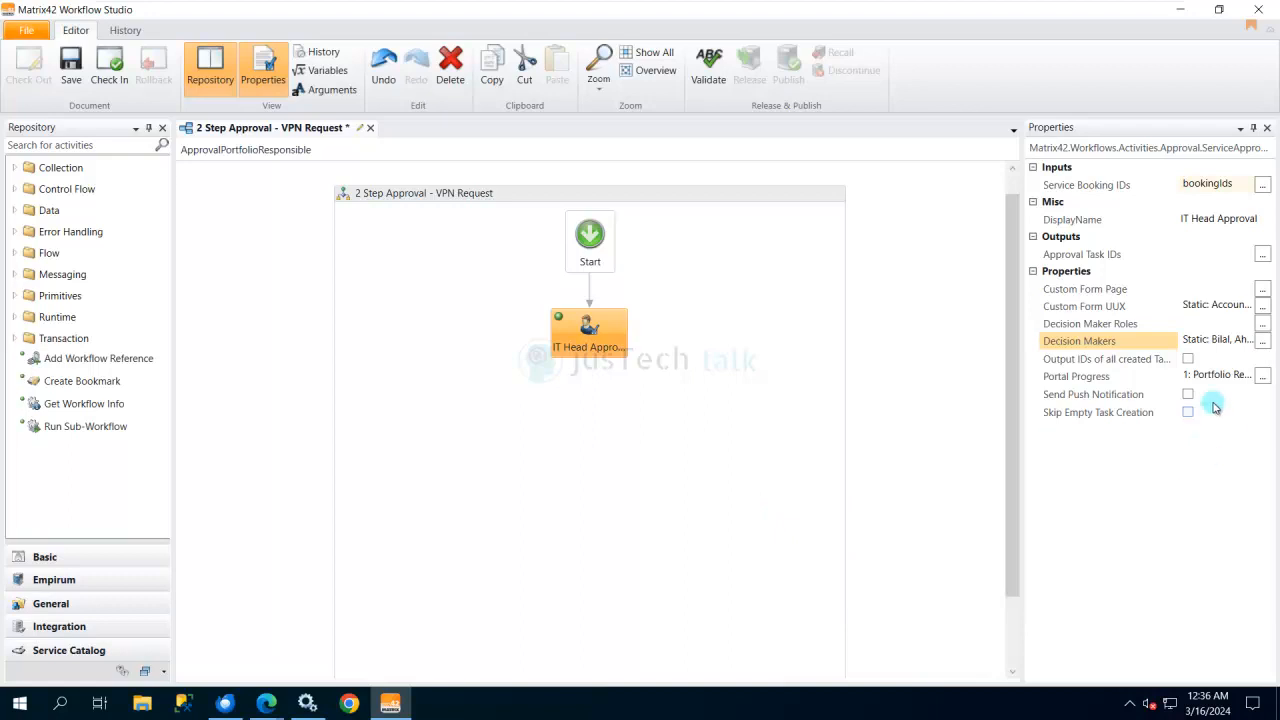
Set the display name of the activity's first Portal Progress step to "IT Head".
left_click(1262, 376)
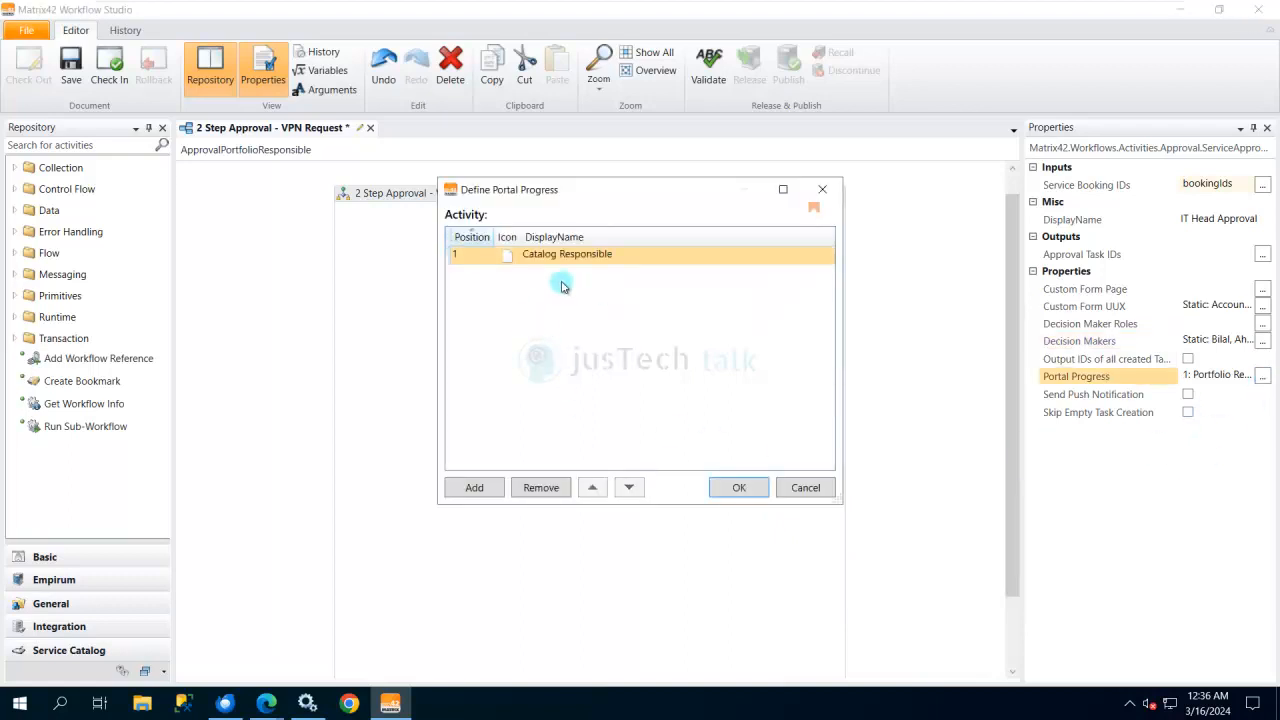
double_click(573, 256)
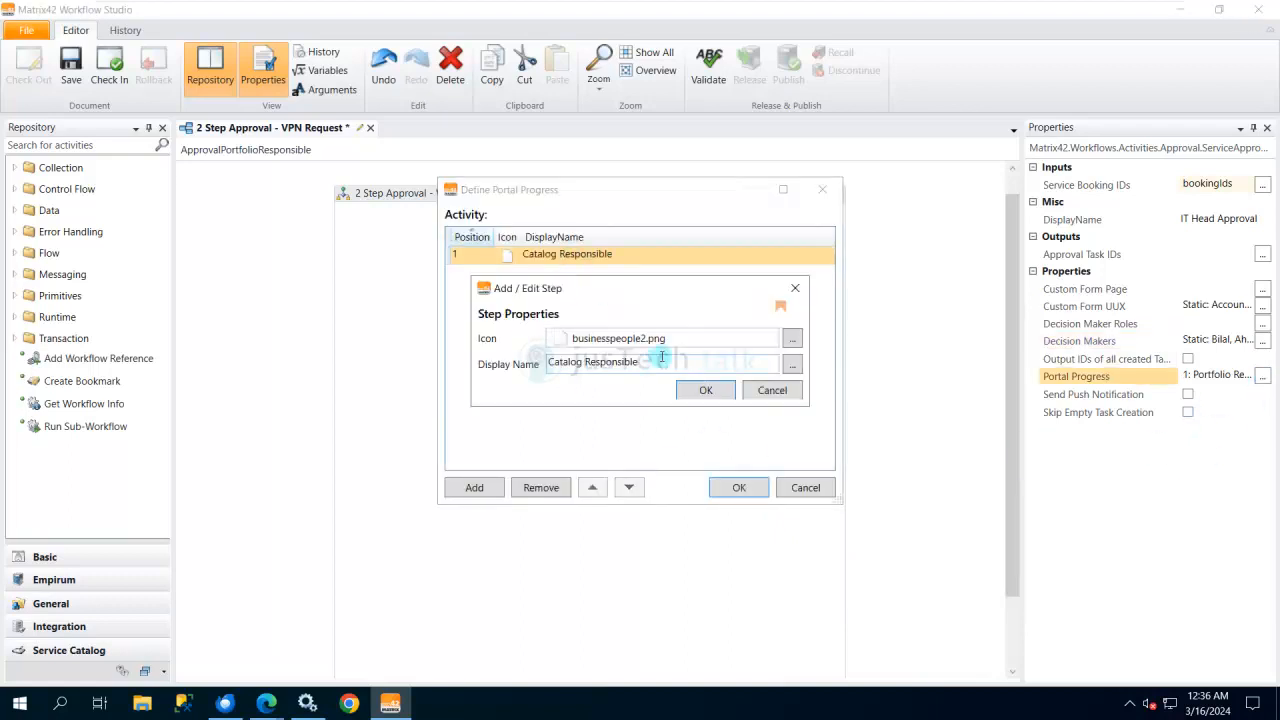
left_click_drag(656, 363, 550, 362)
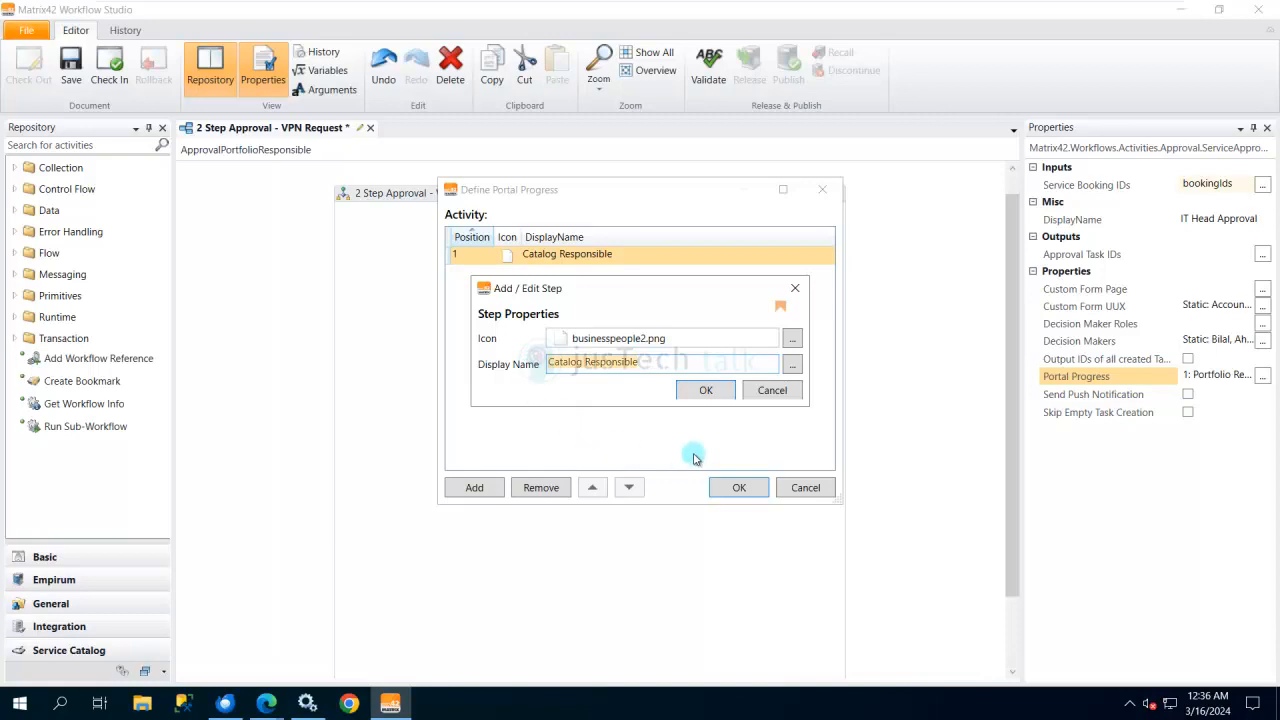
type("IT Head")
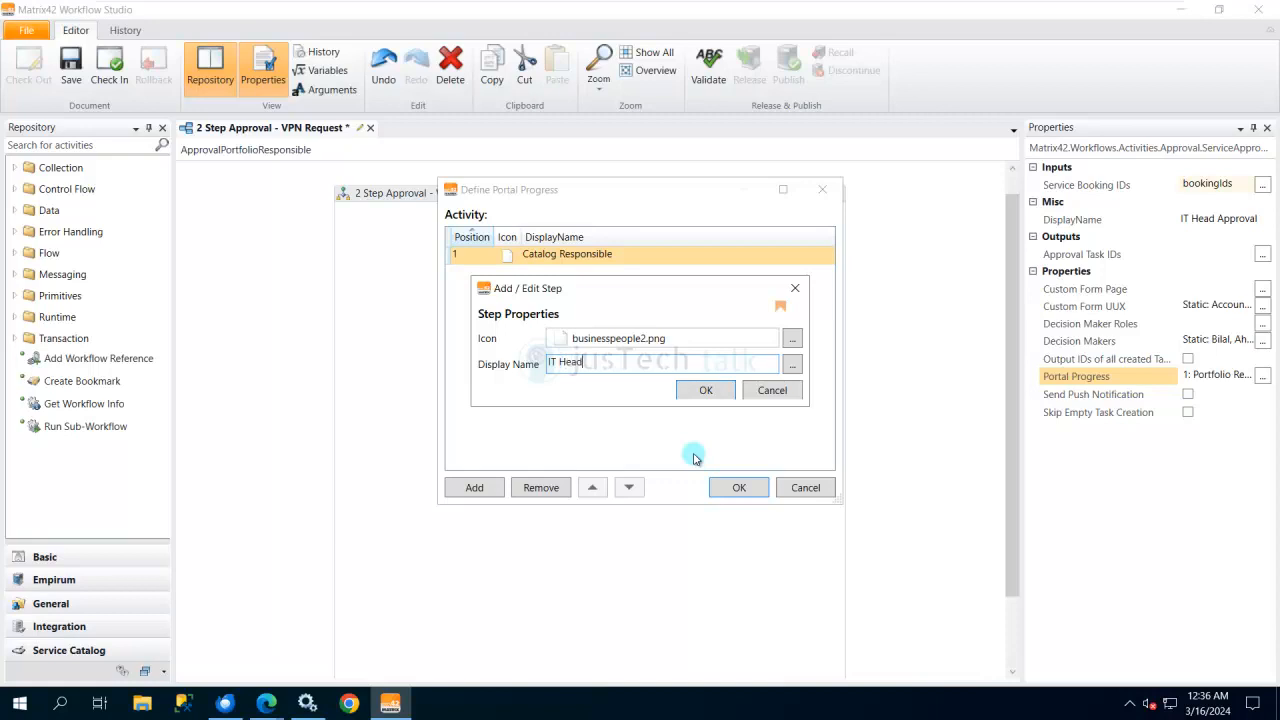
left_click(710, 391)
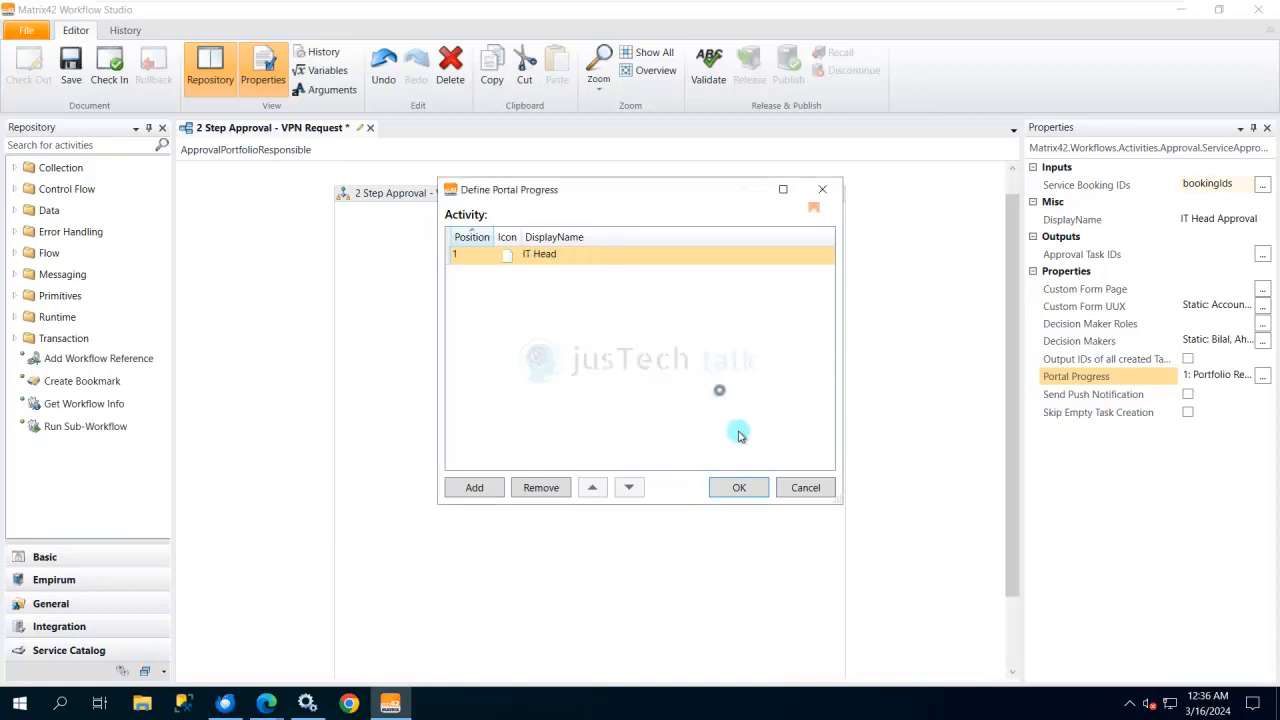
Set the icon of the "IT Head" Portal Progress step to businessman.png and apply the step to the IT Head Approval activity.
double_click(538, 255)
left_click(791, 338)
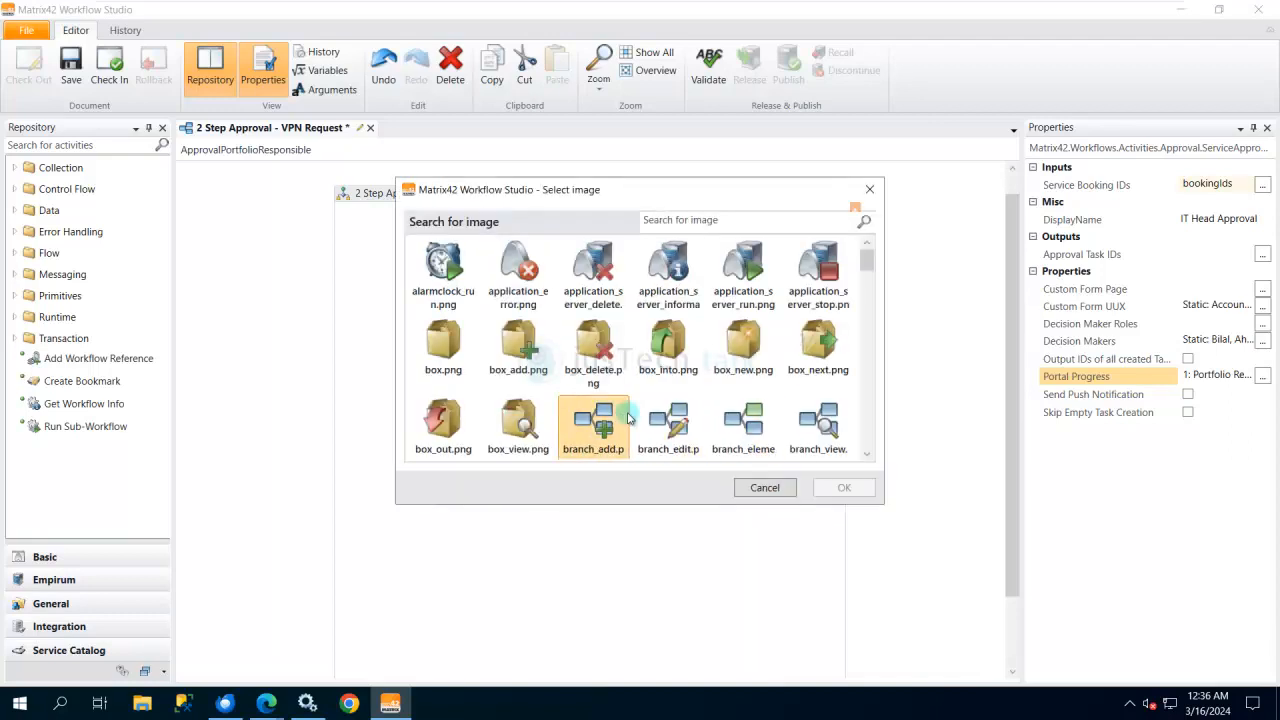
left_click(716, 225)
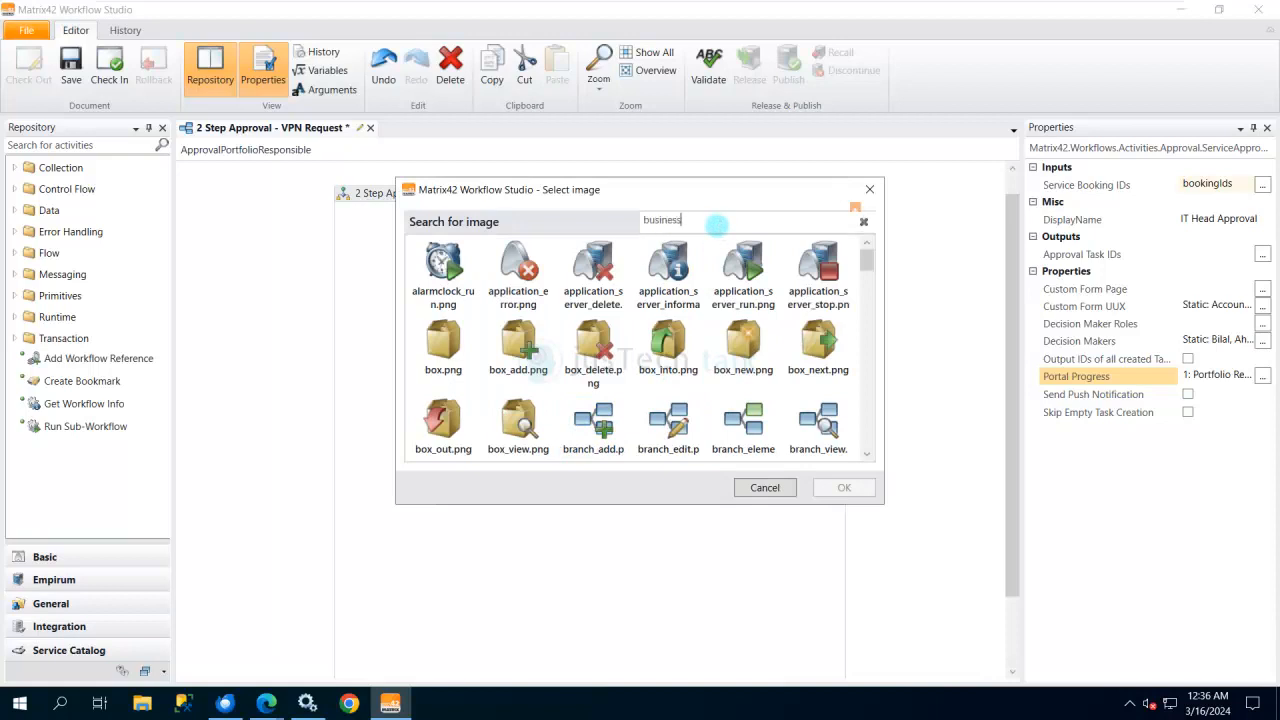
left_click(446, 290)
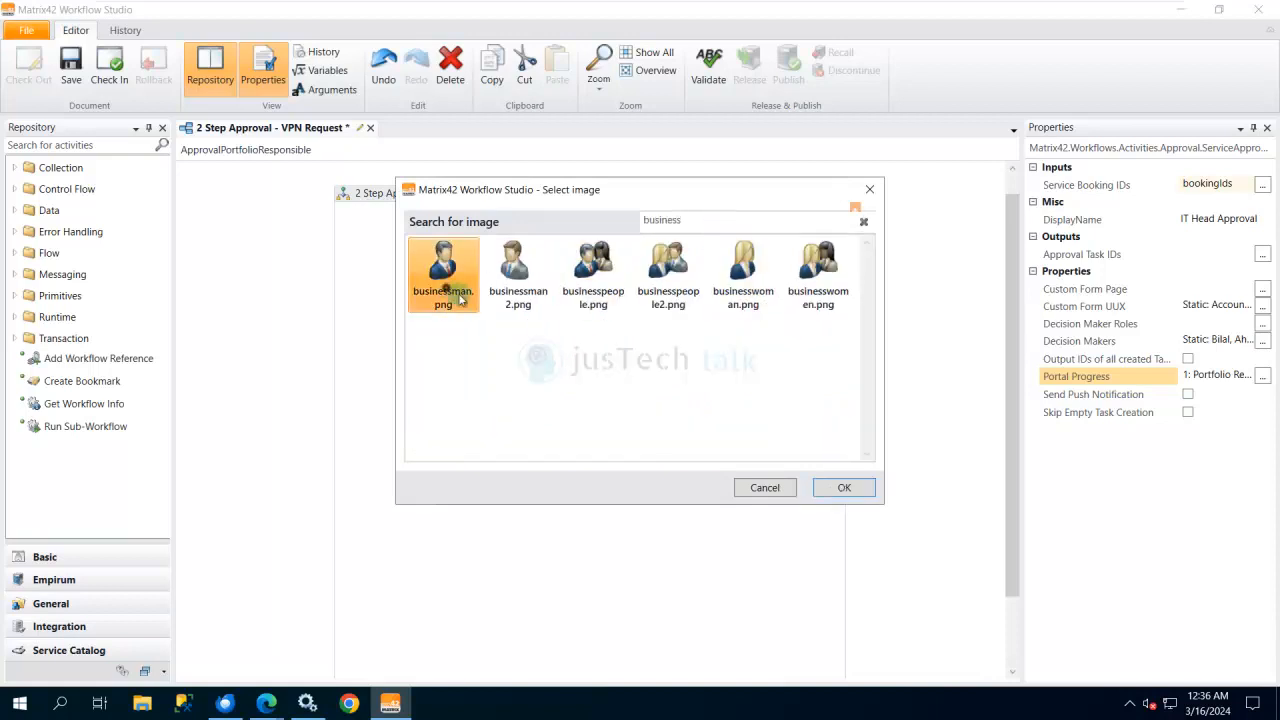
left_click(847, 488)
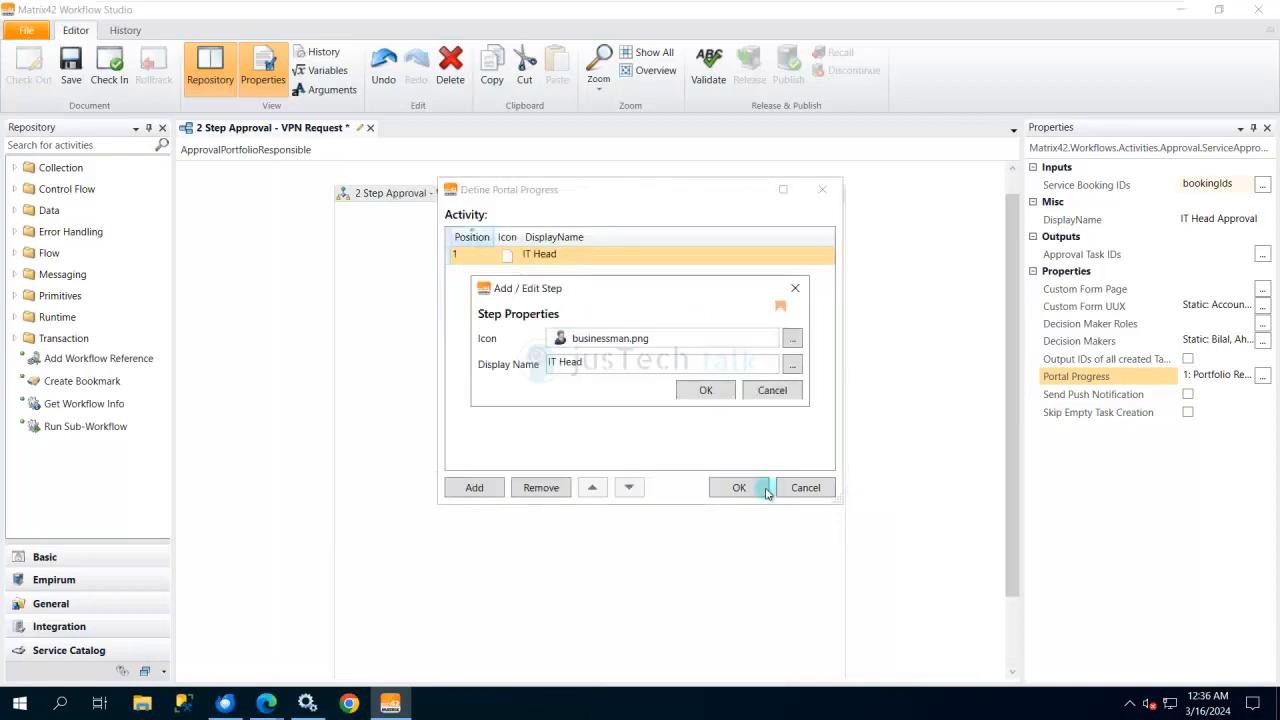
left_click(706, 390)
left_click(740, 488)
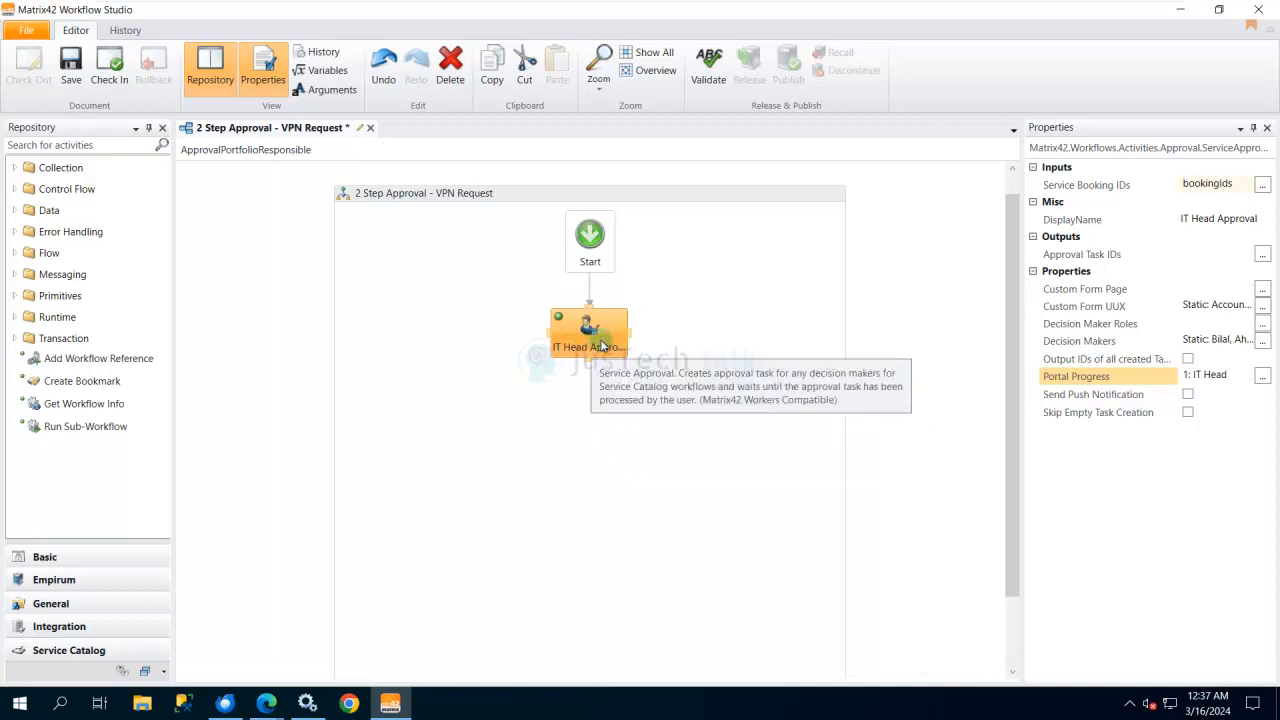
Find the Service Approval activity in the repository and add it to the flowchart, connected below IT Head Approval.
left_click(102, 146)
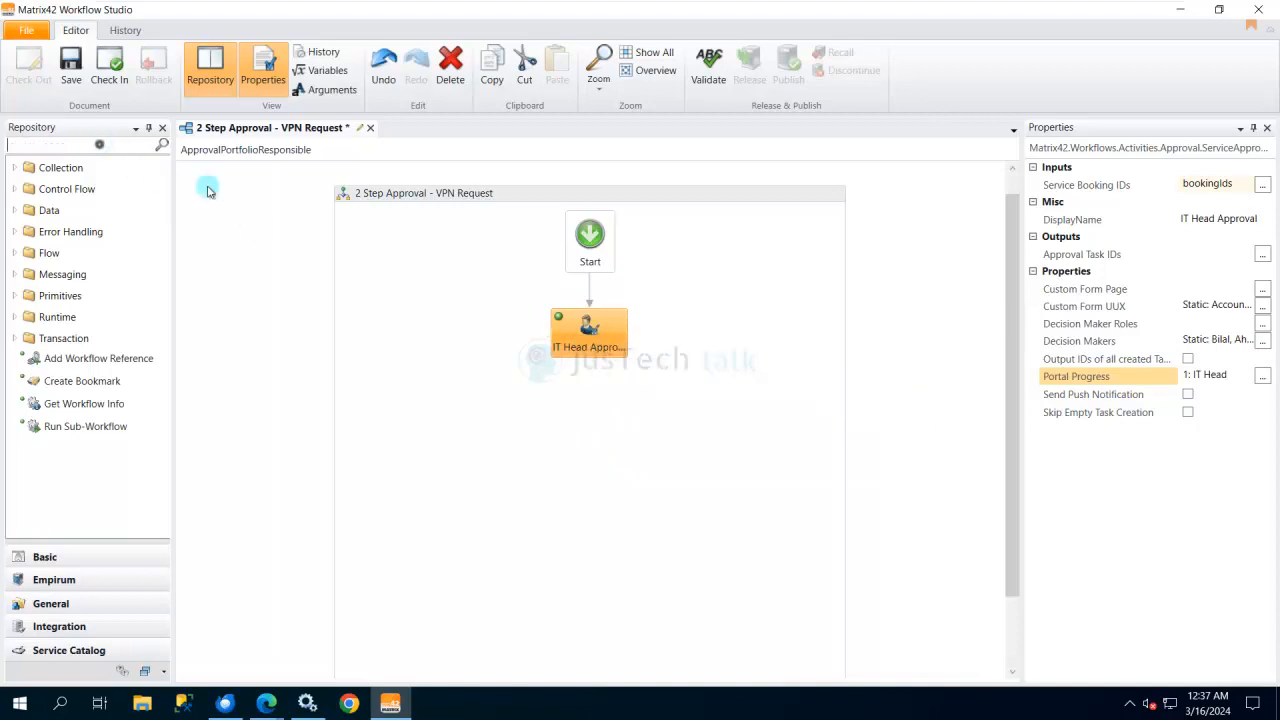
type("a")
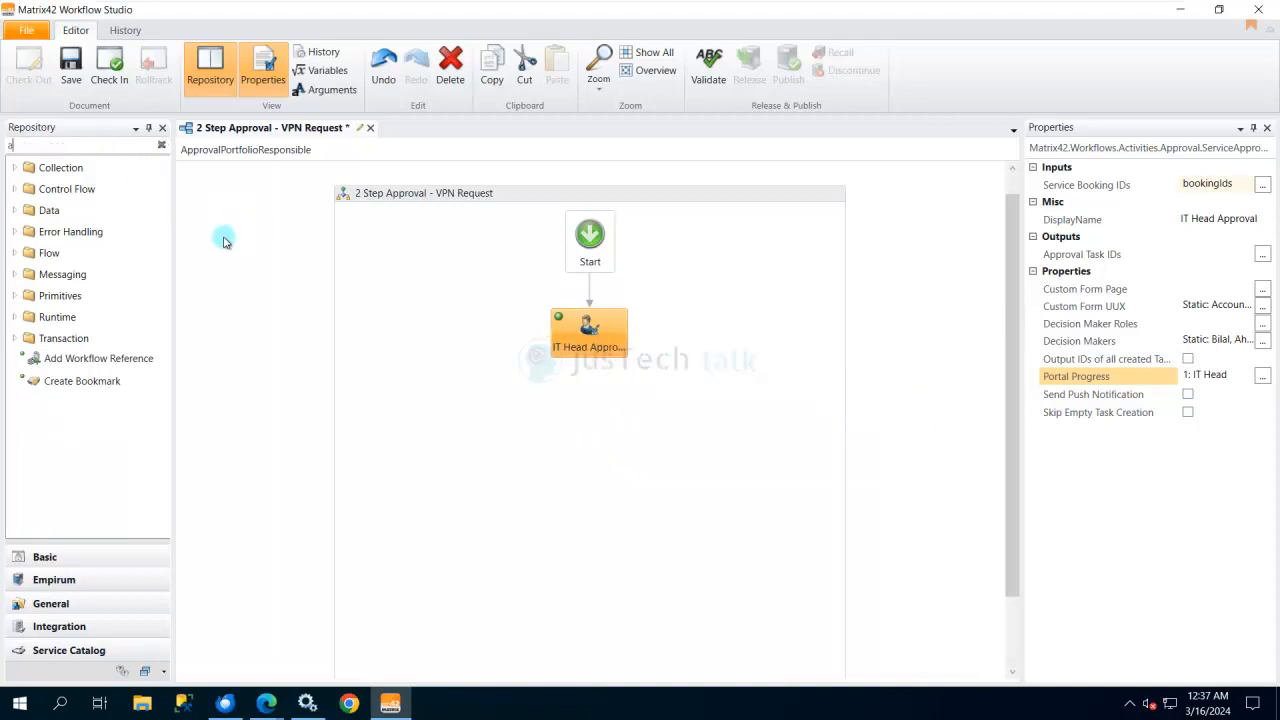
type("pproval")
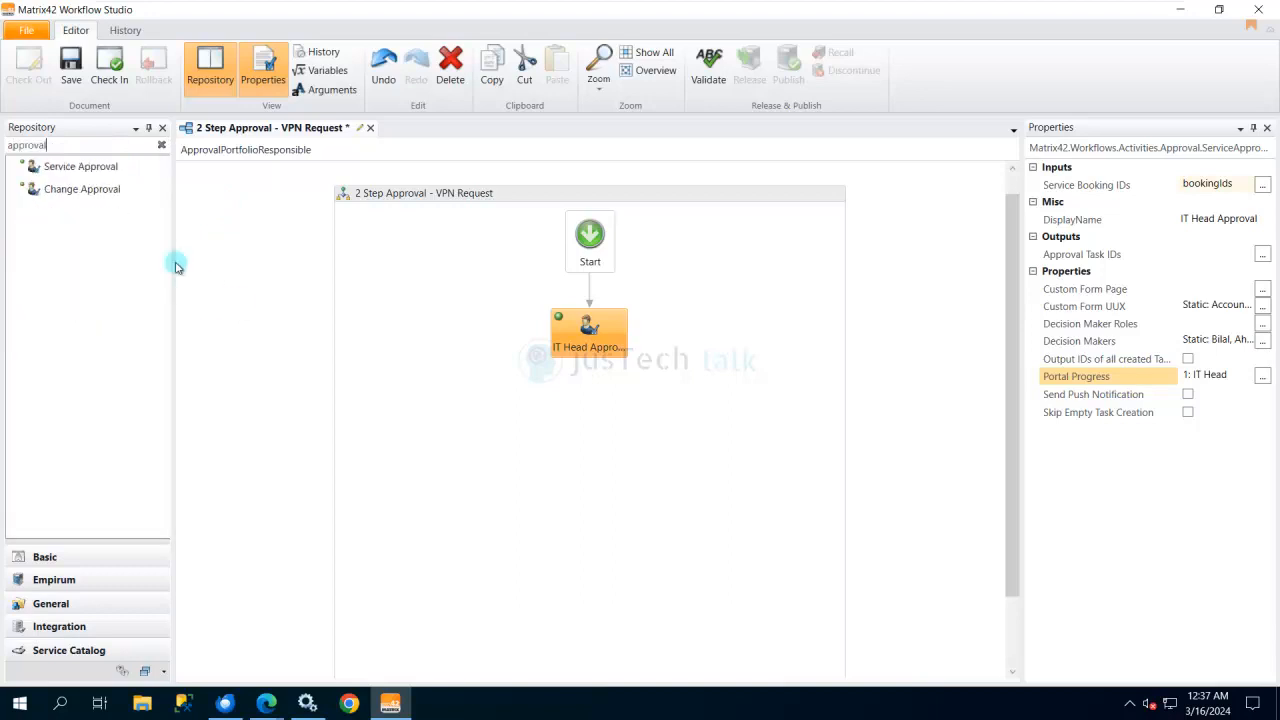
left_click(73, 174)
left_click_drag(73, 174, 594, 367)
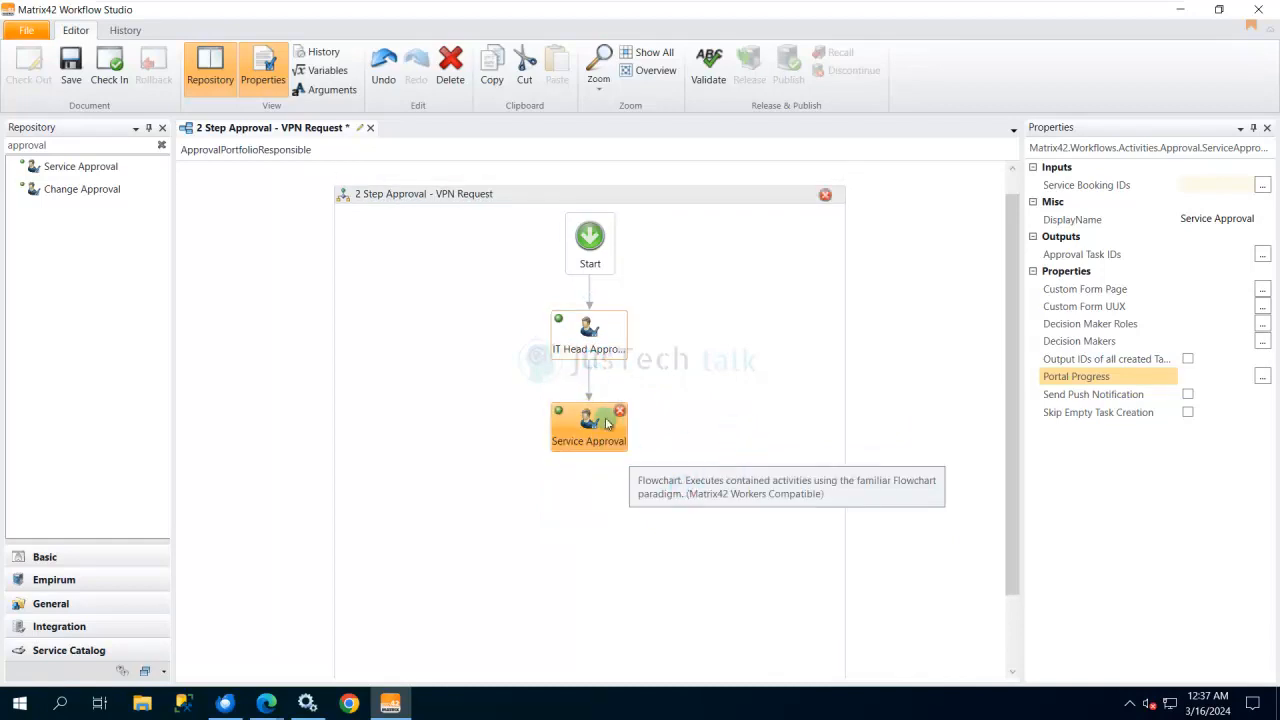
Assign the bookingIds variable to the new Service Approval activity's Service Booking IDs, matching the IT Head Approval activity.
left_click(584, 342)
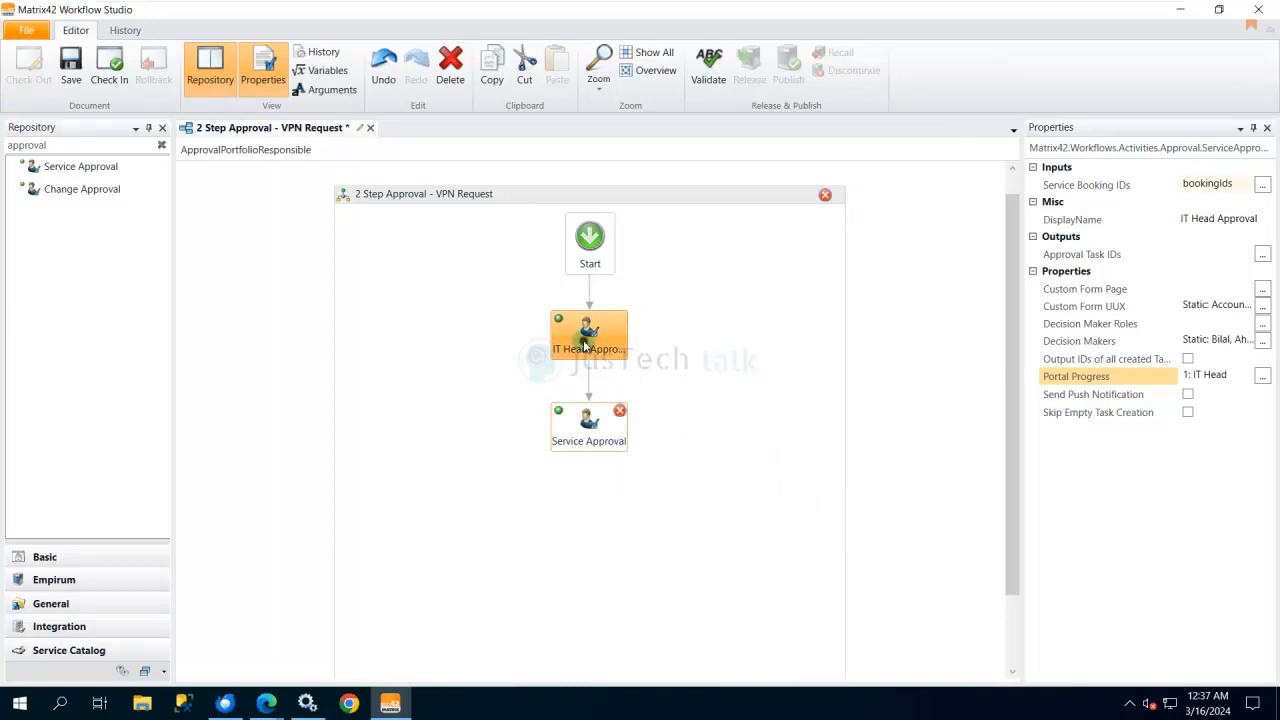
left_click(1208, 188)
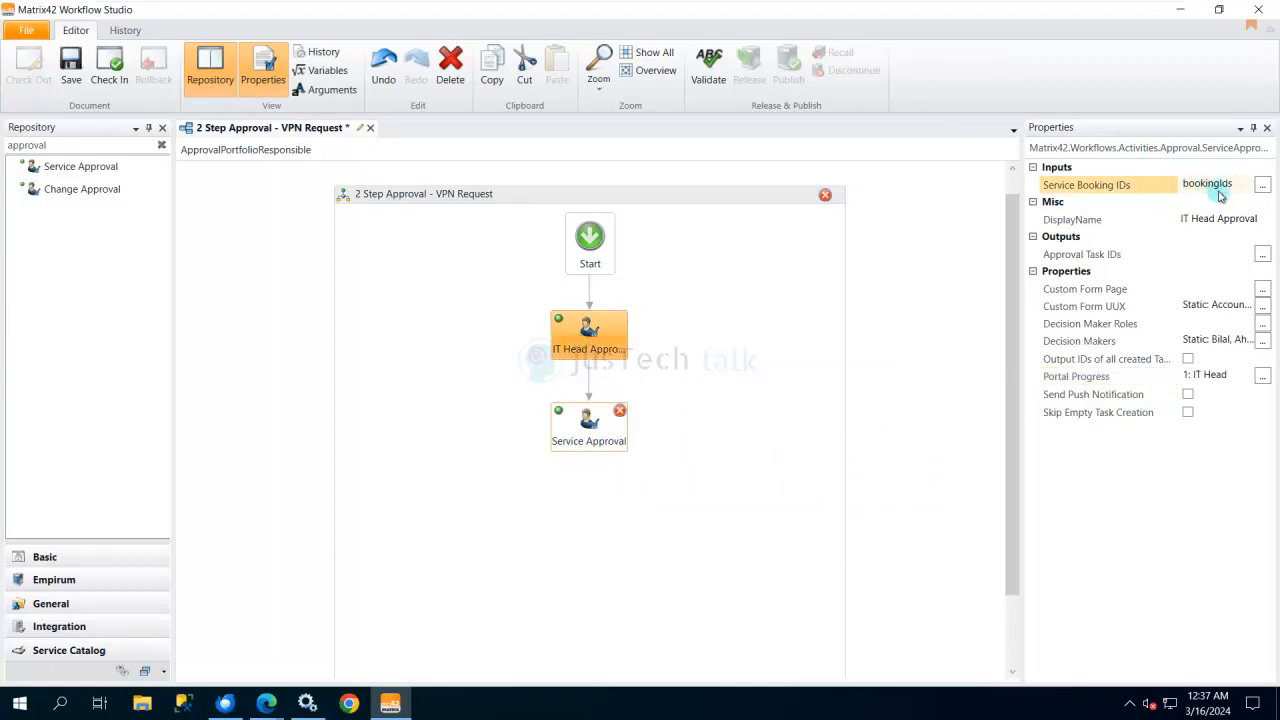
left_click(600, 443)
left_click(590, 328)
left_click(600, 438)
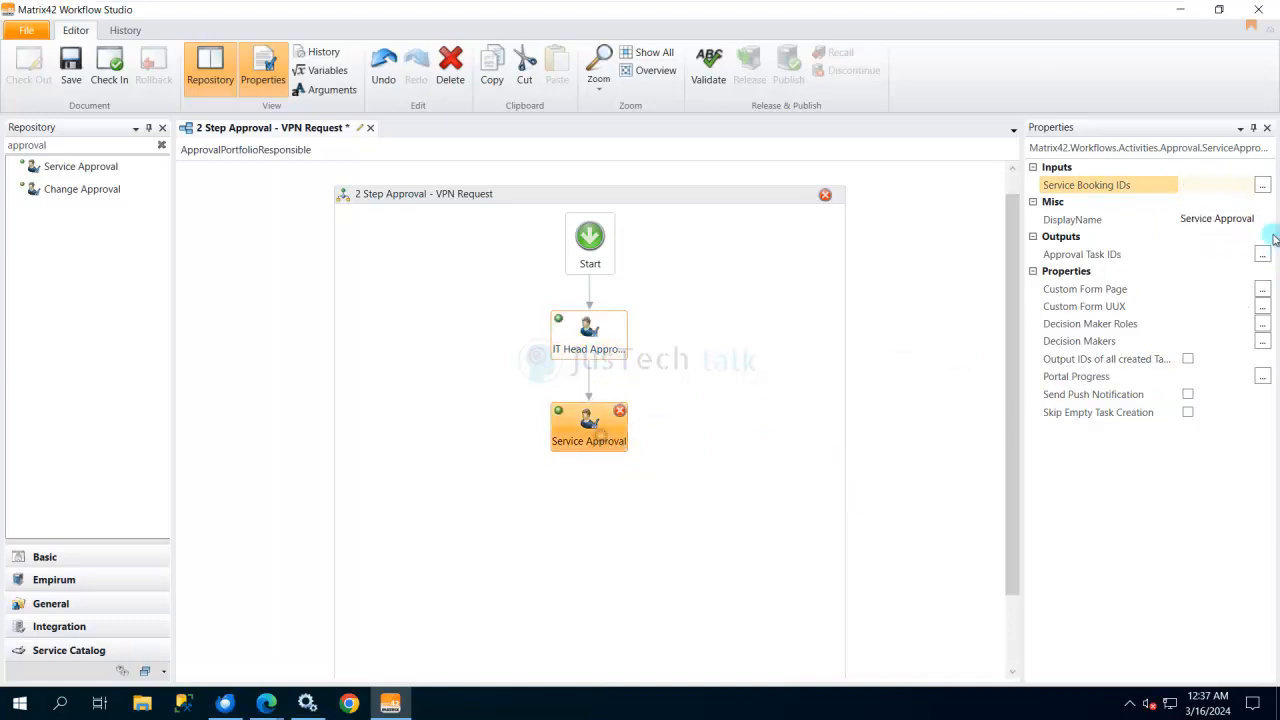
left_click(1263, 186)
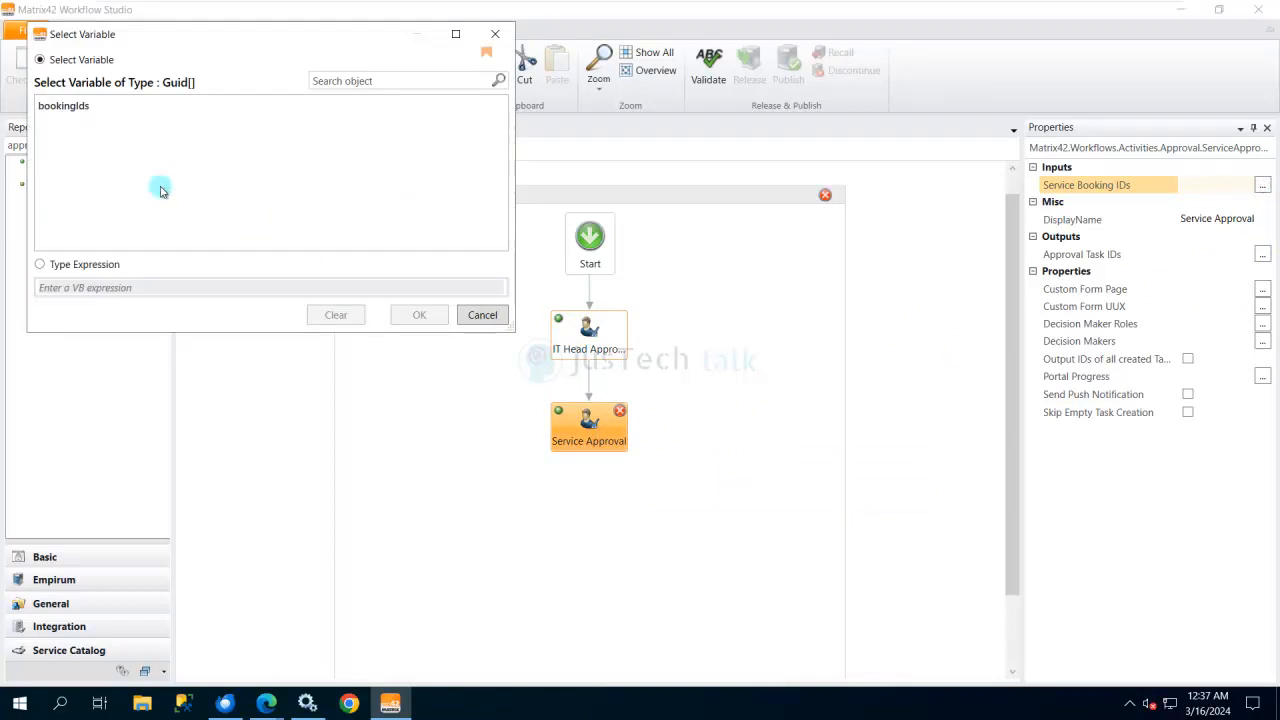
left_click(70, 106)
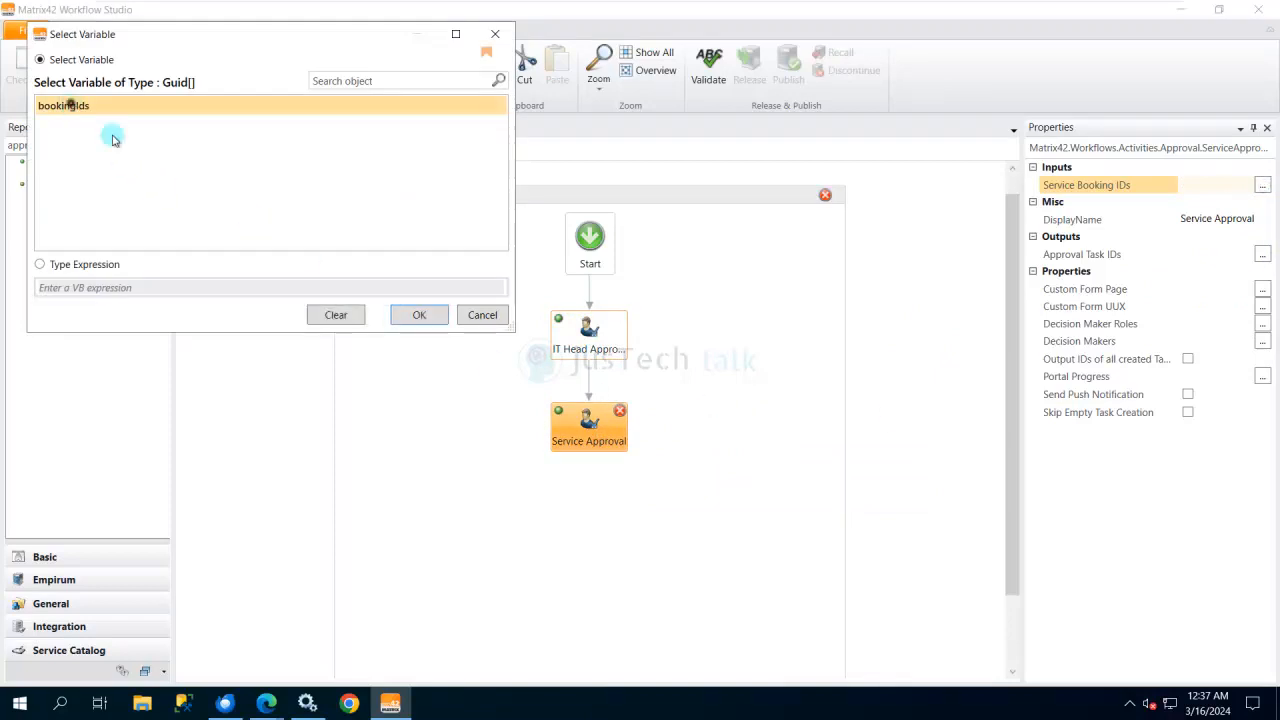
left_click(420, 316)
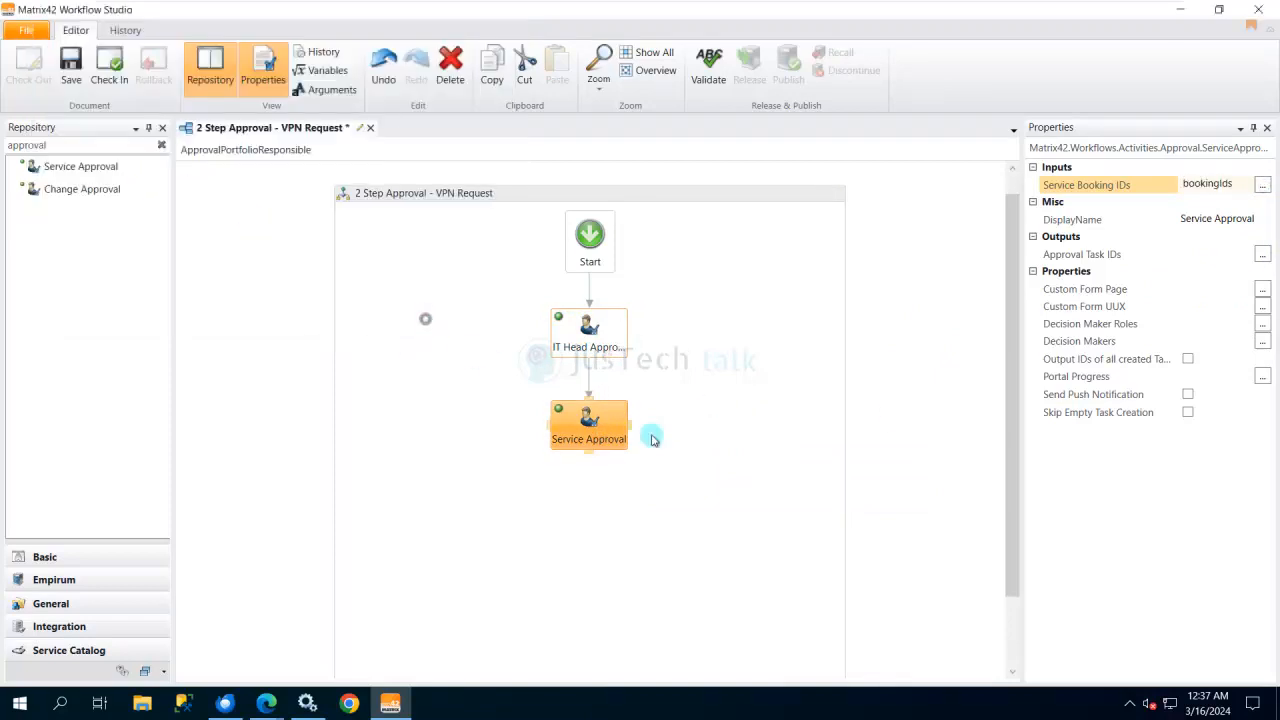
Set the display name of the new Service Approval activity to "IT Security Head".
left_click(1105, 219)
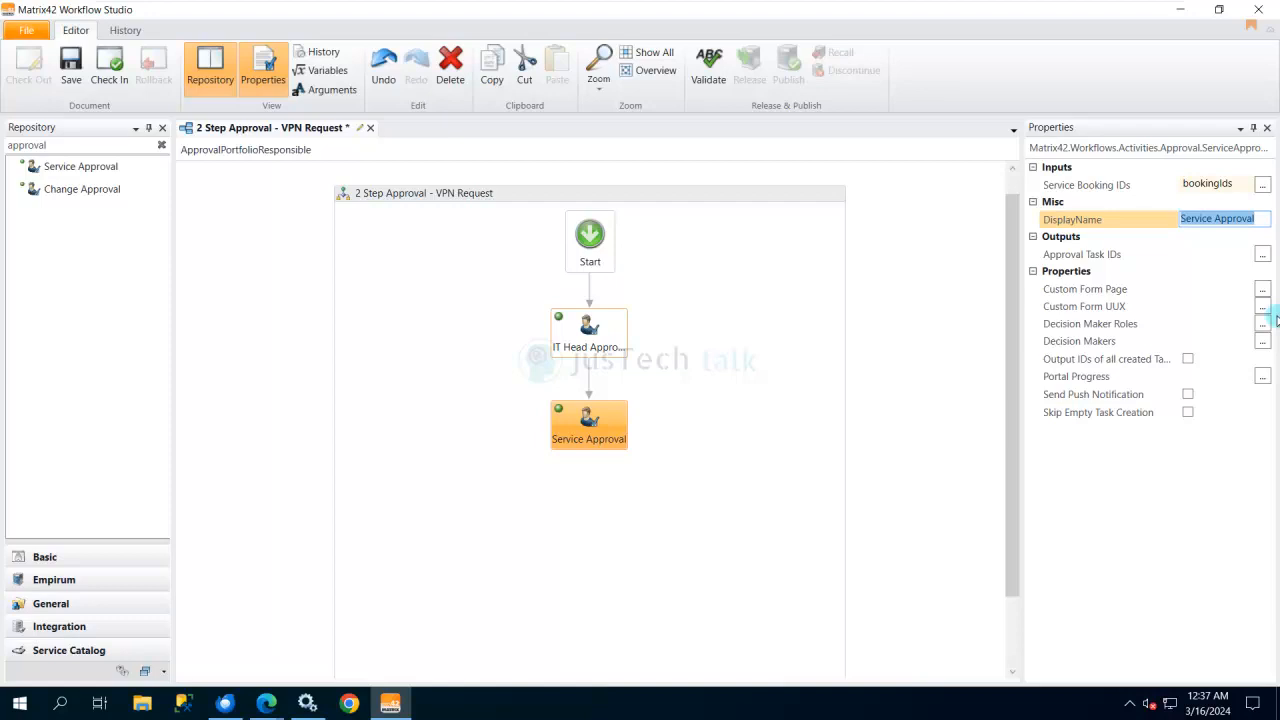
key("BackSpace")
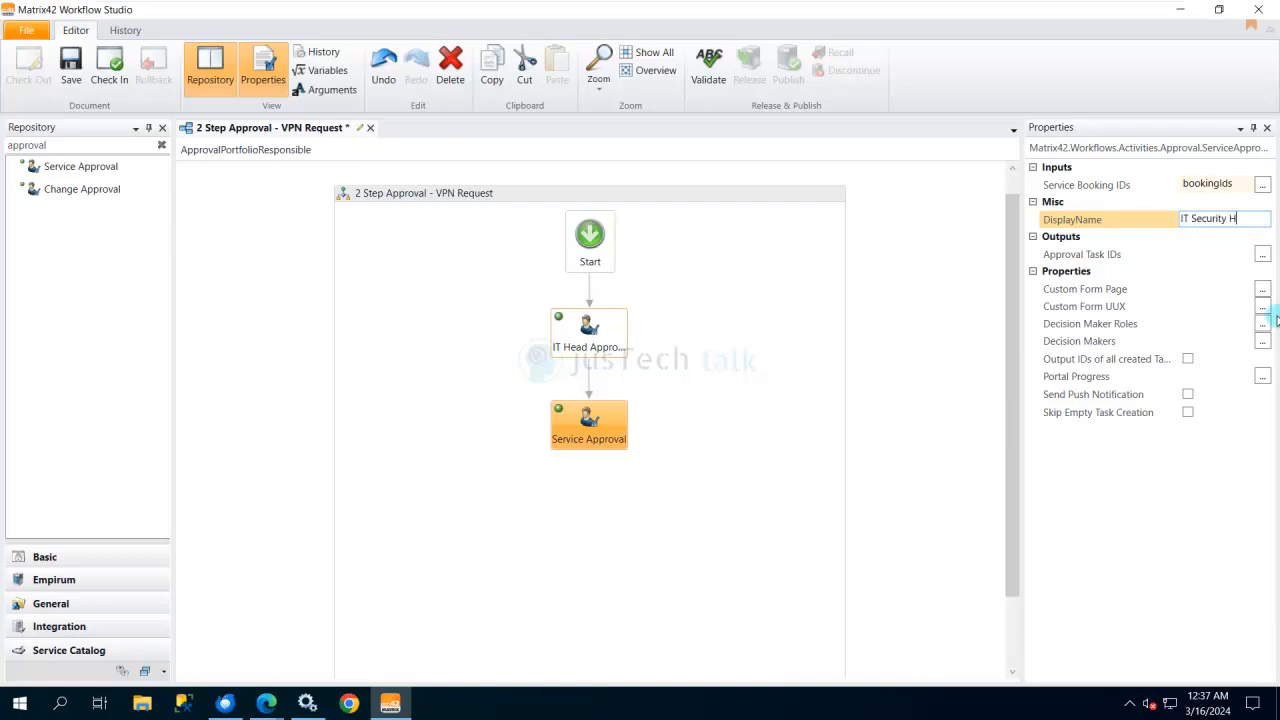
type("IT Security Head")
left_click(593, 345)
left_click(620, 424)
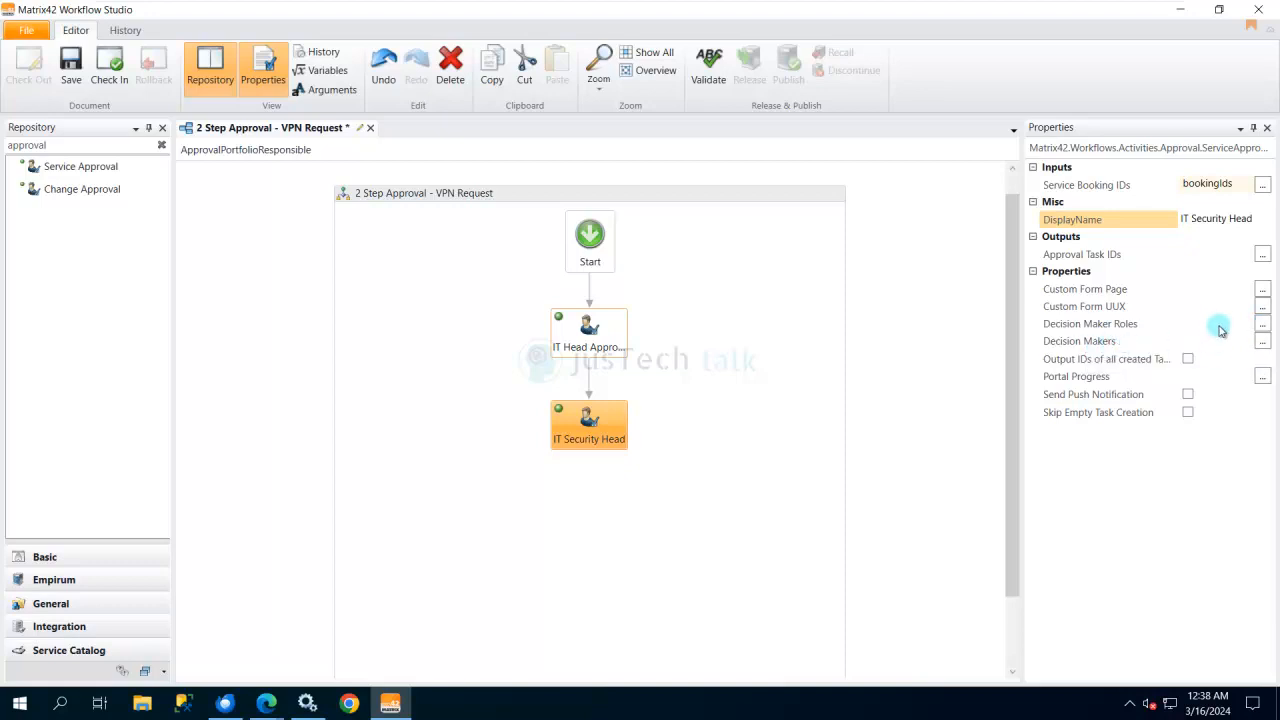
Set the IT Security Head activity's Decision Maker Roles to the static role Head of IT Security.
left_click(1262, 326)
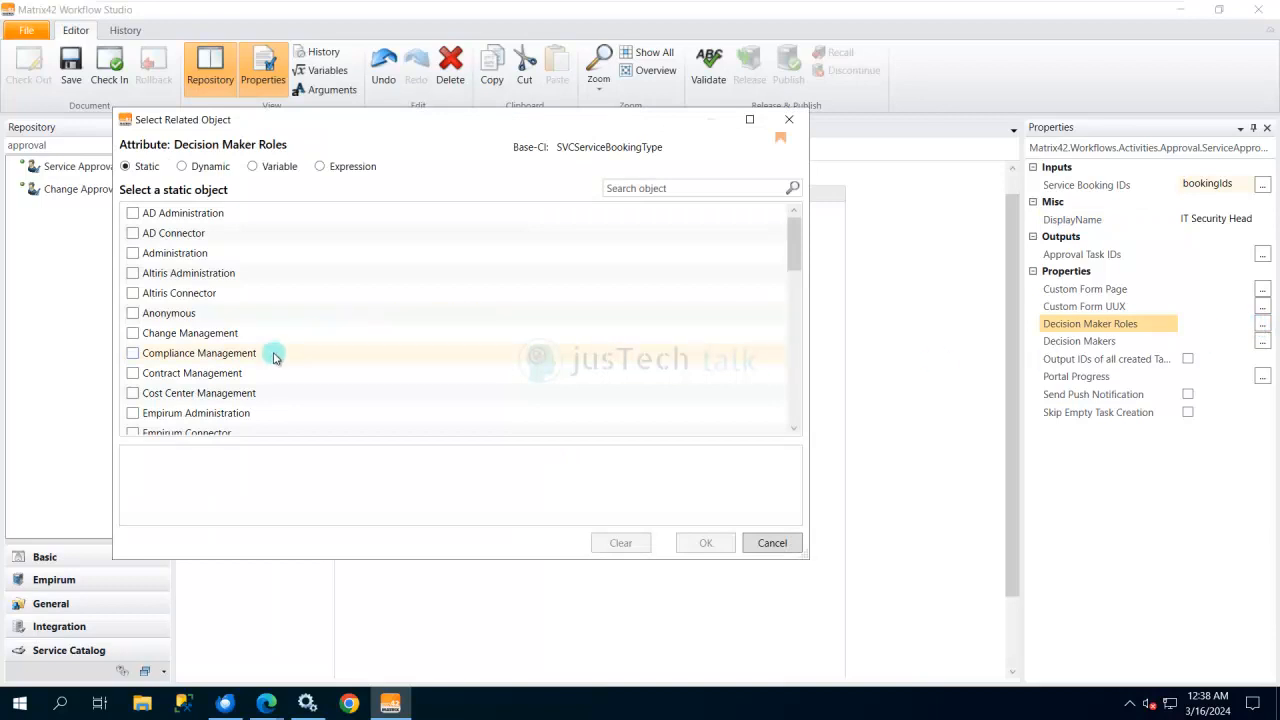
scroll(256, 346, "down", 2)
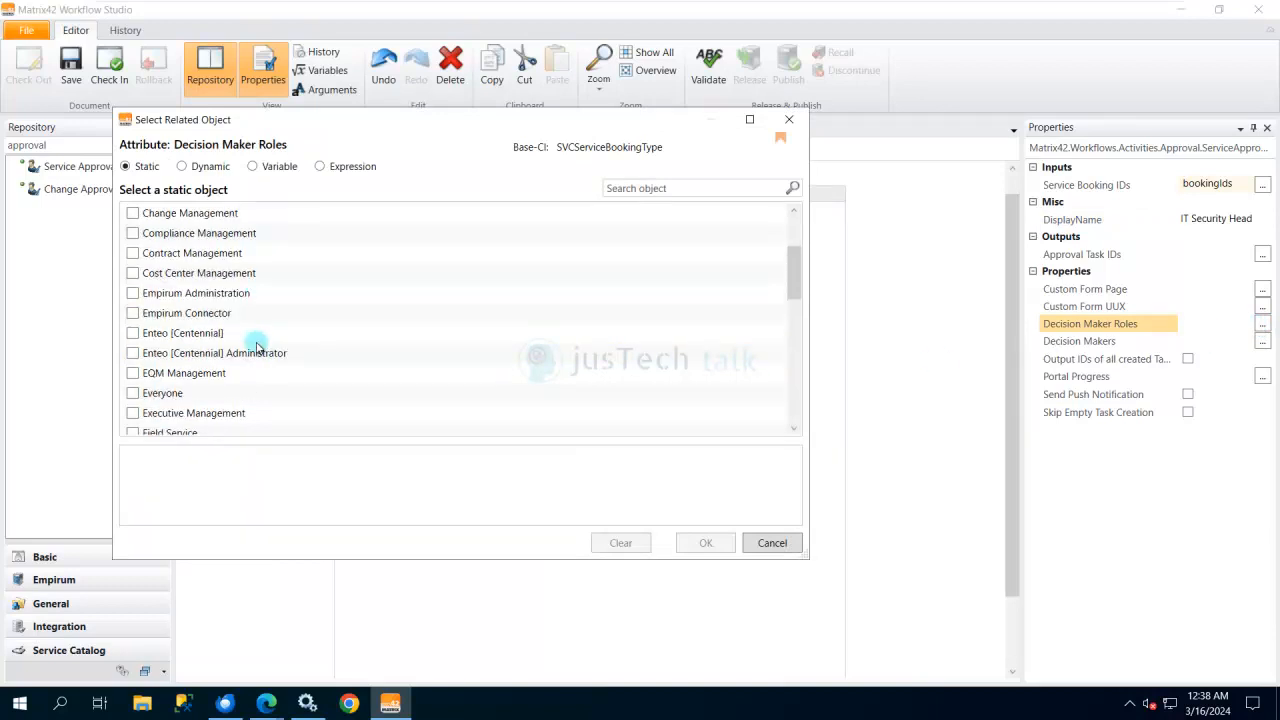
scroll(256, 346, "down", 2)
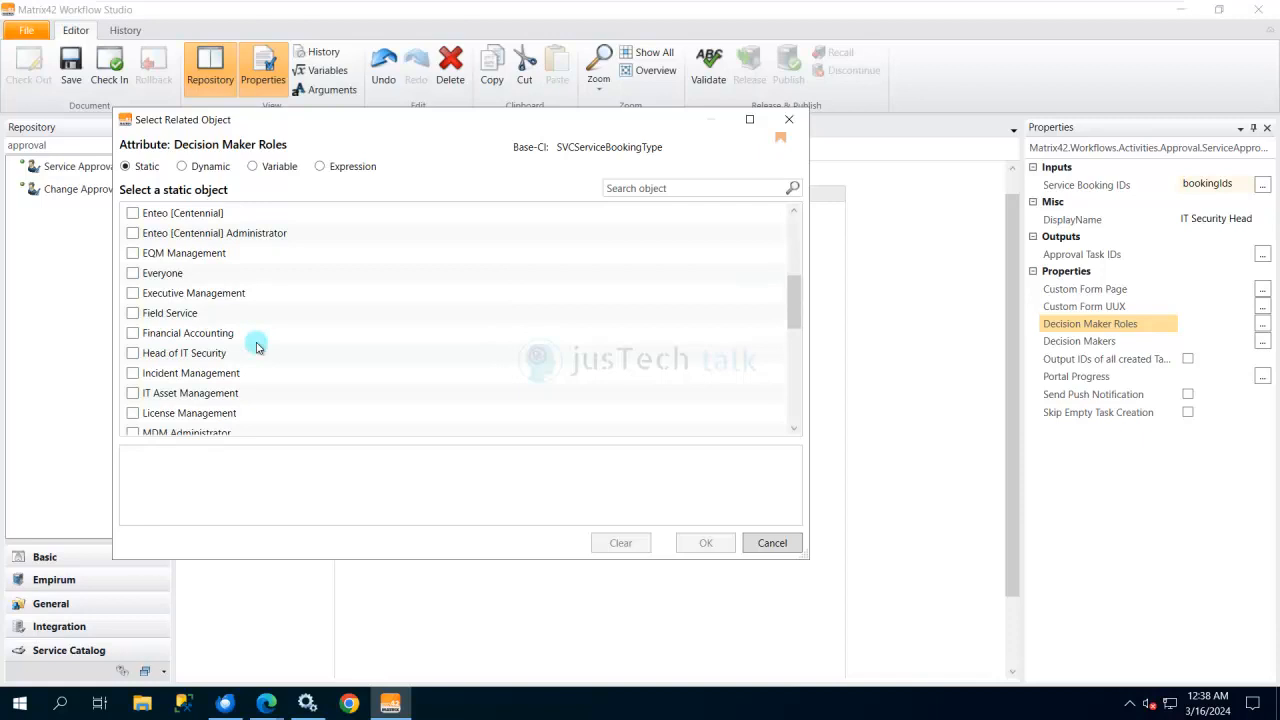
left_click(134, 356)
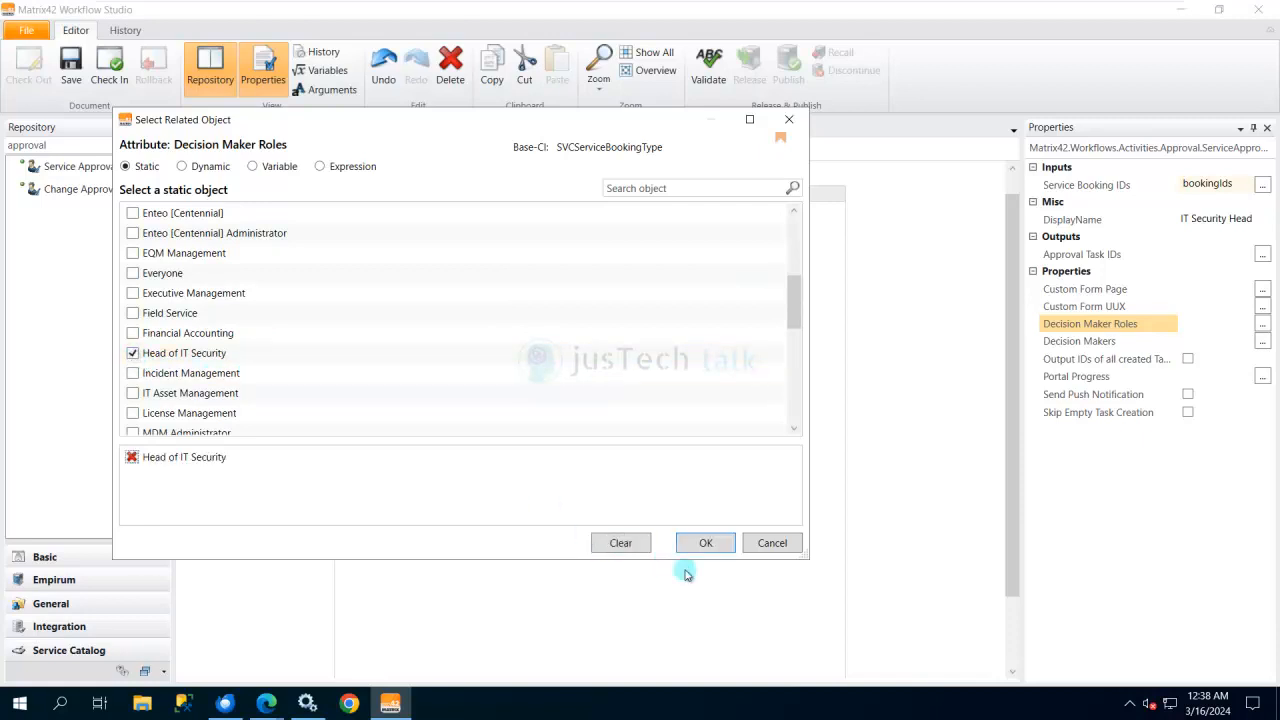
left_click(706, 543)
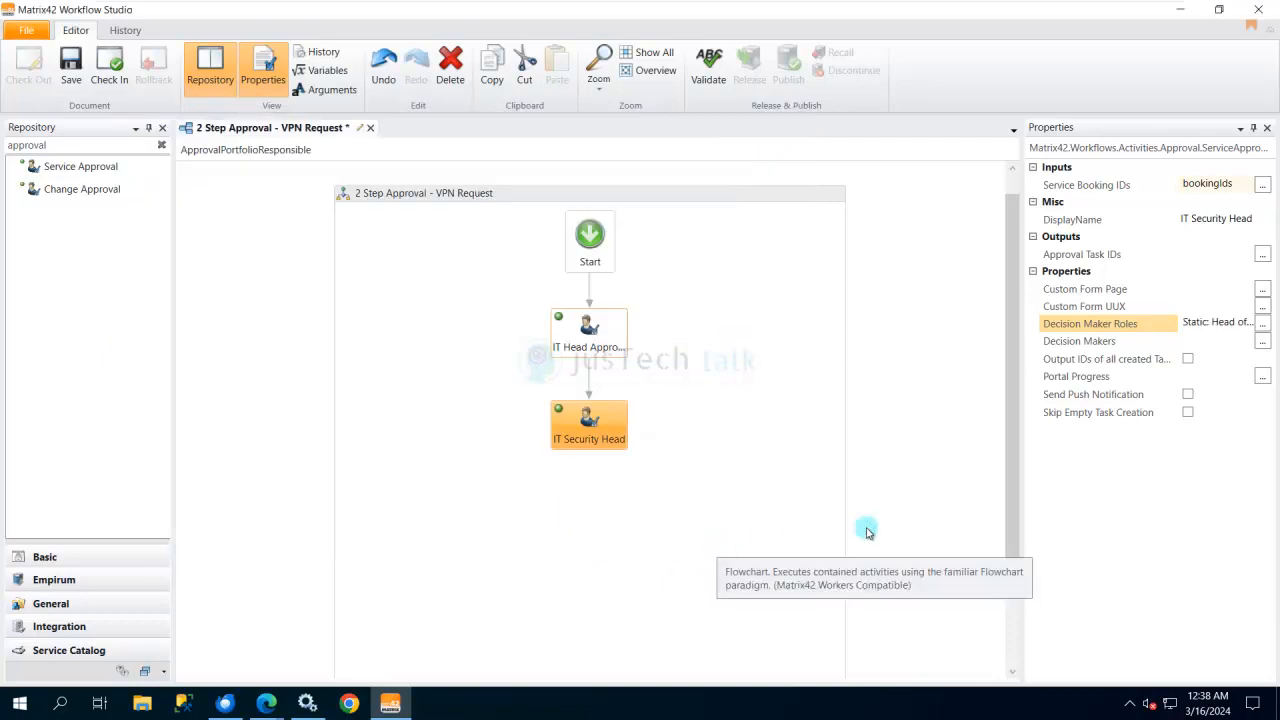
Add a second Portal Progress step from the IT Security Head activity, using the icon businesspeople2.png.
left_click(1262, 376)
left_click(474, 488)
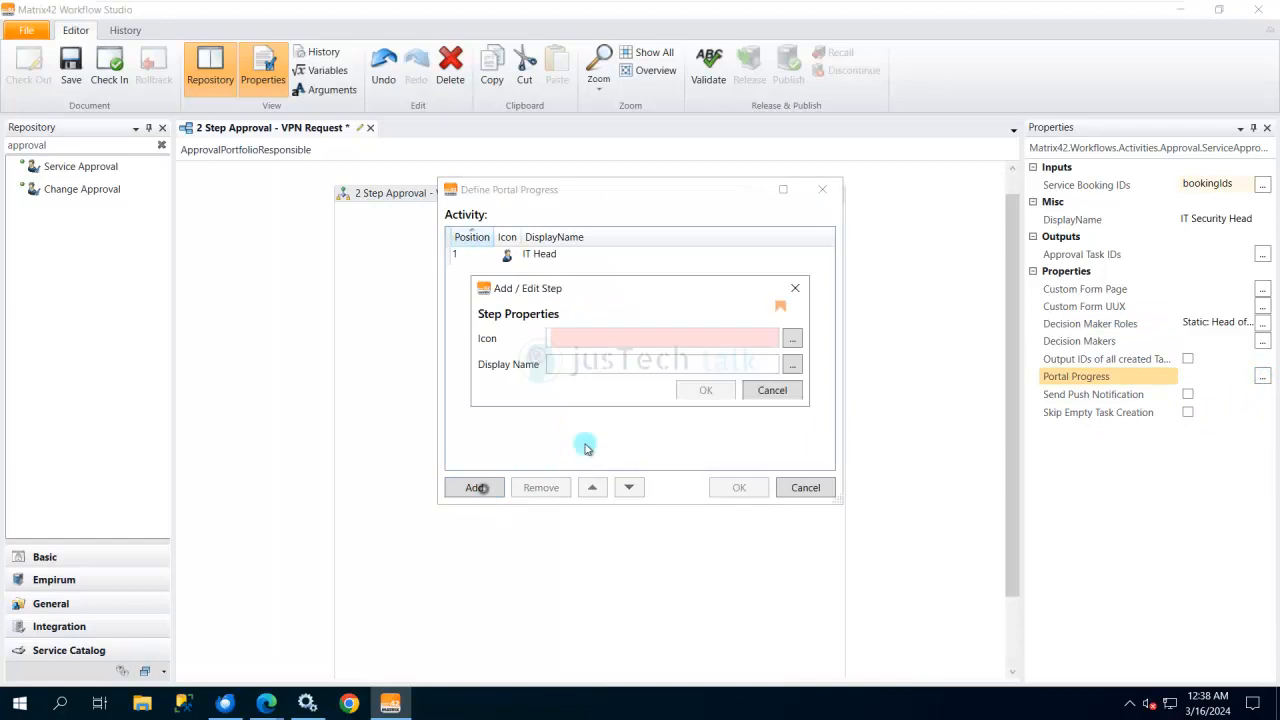
left_click(791, 339)
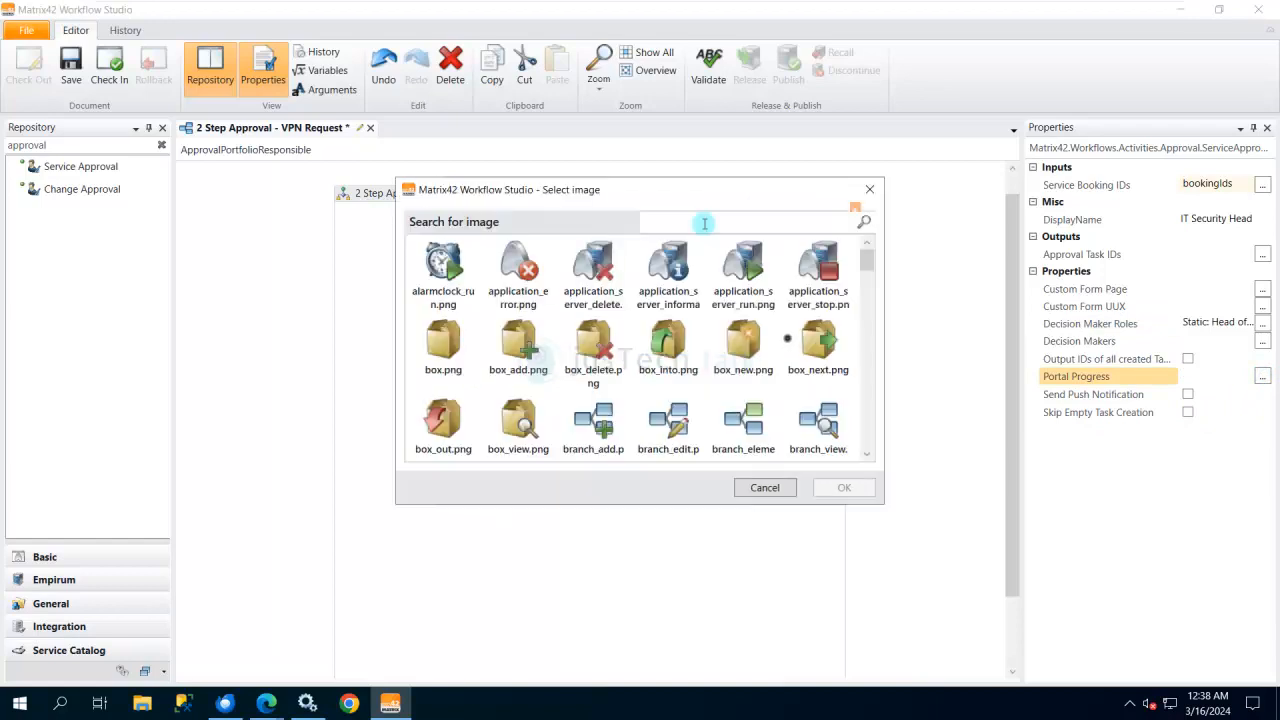
left_click(703, 223)
type("Busi")
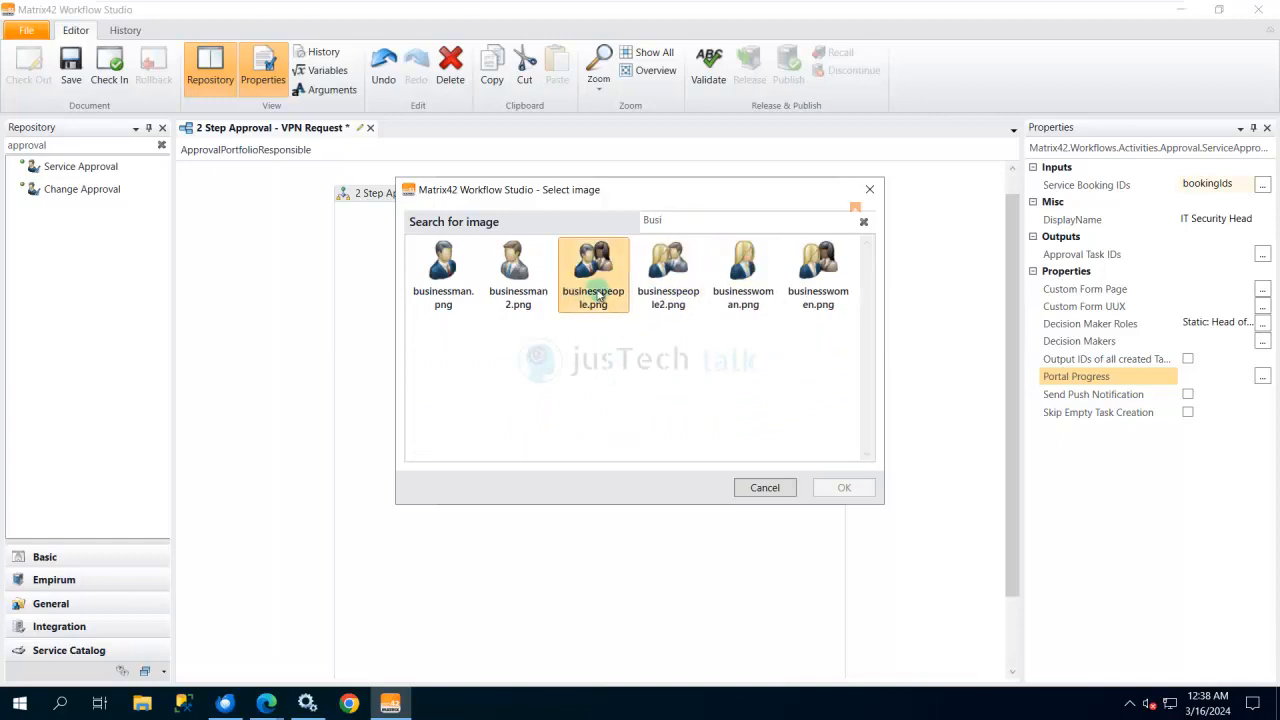
left_click(662, 285)
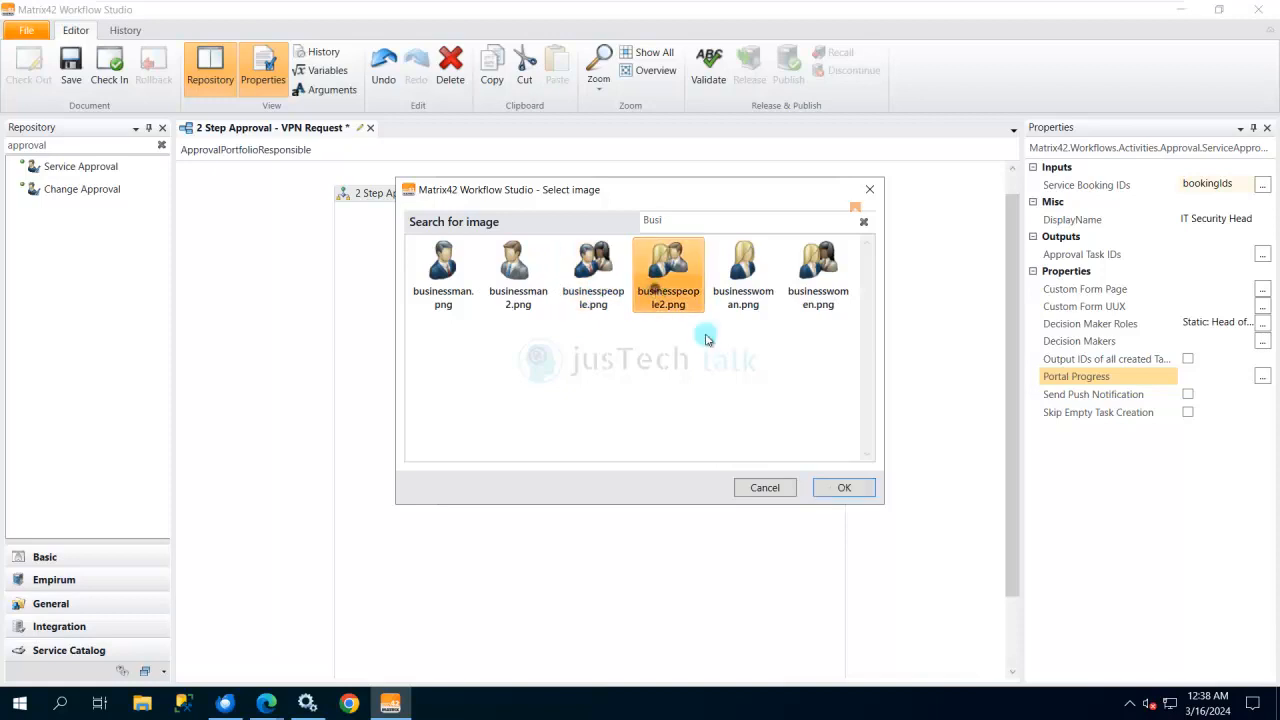
left_click(843, 487)
Name the new Portal Progress step "Head of IT Security" and apply it to the IT Security Head activity.
left_click(586, 364)
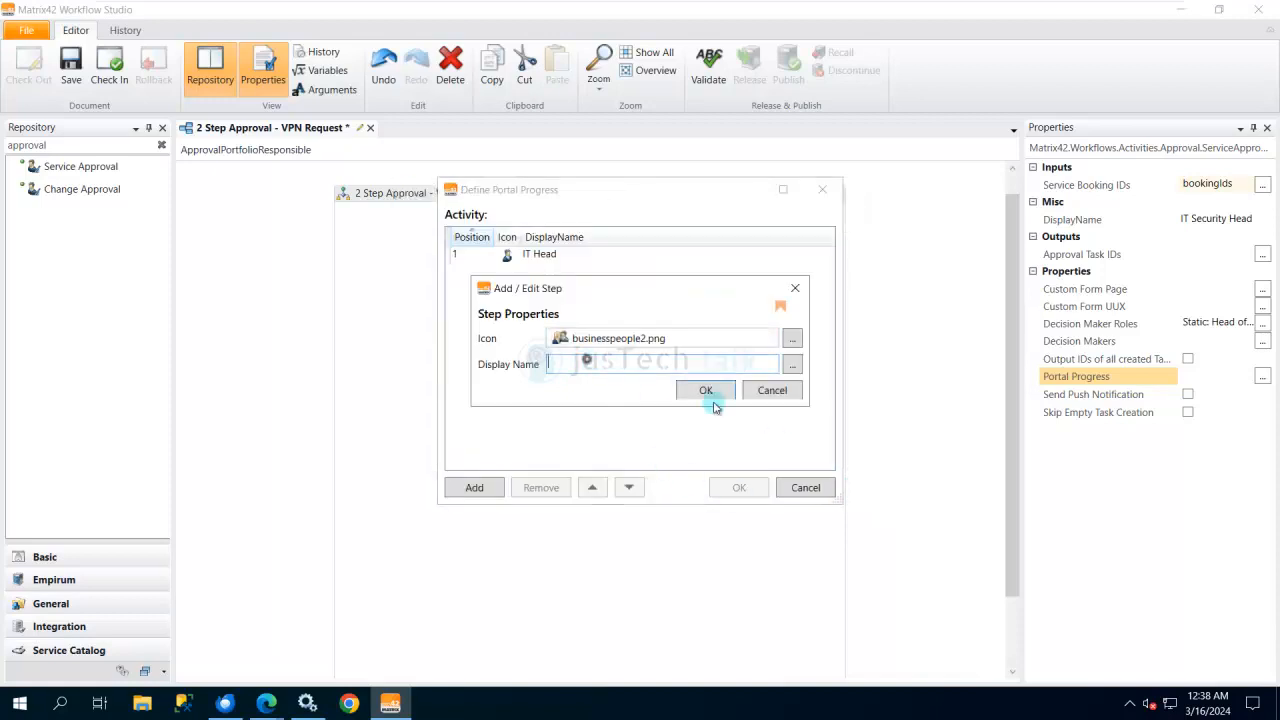
left_click(615, 365)
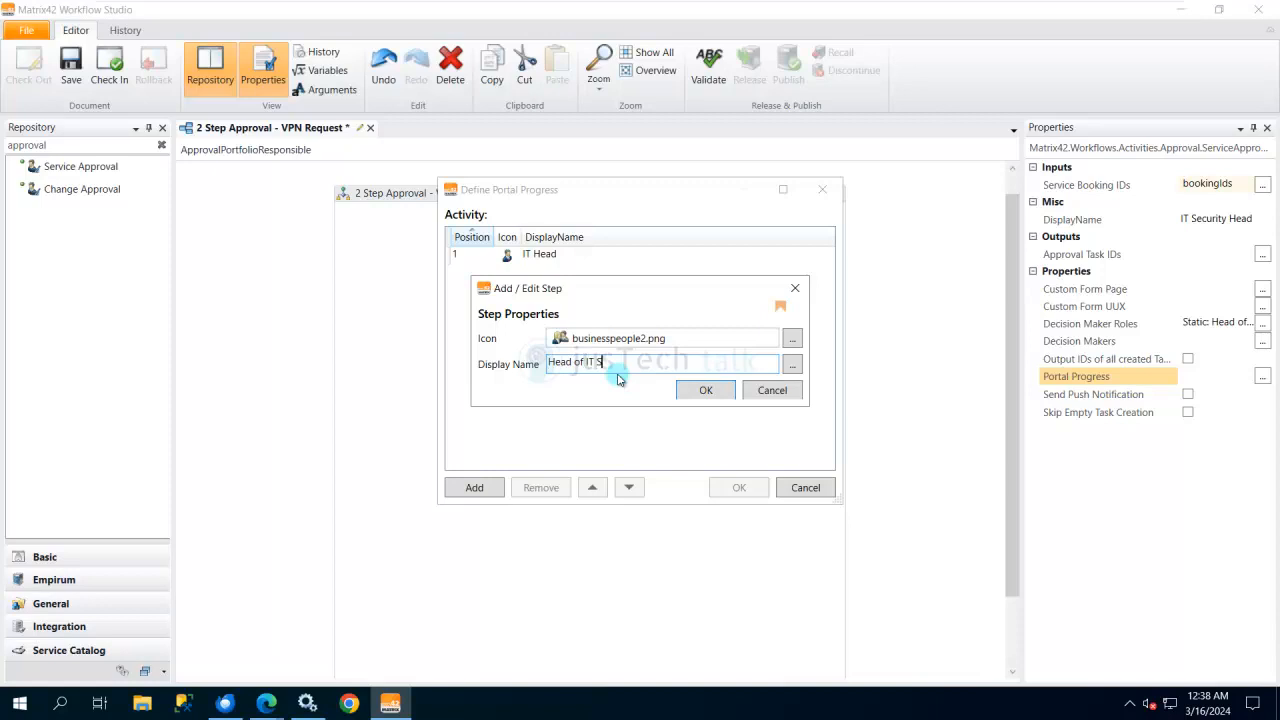
left_click(720, 390)
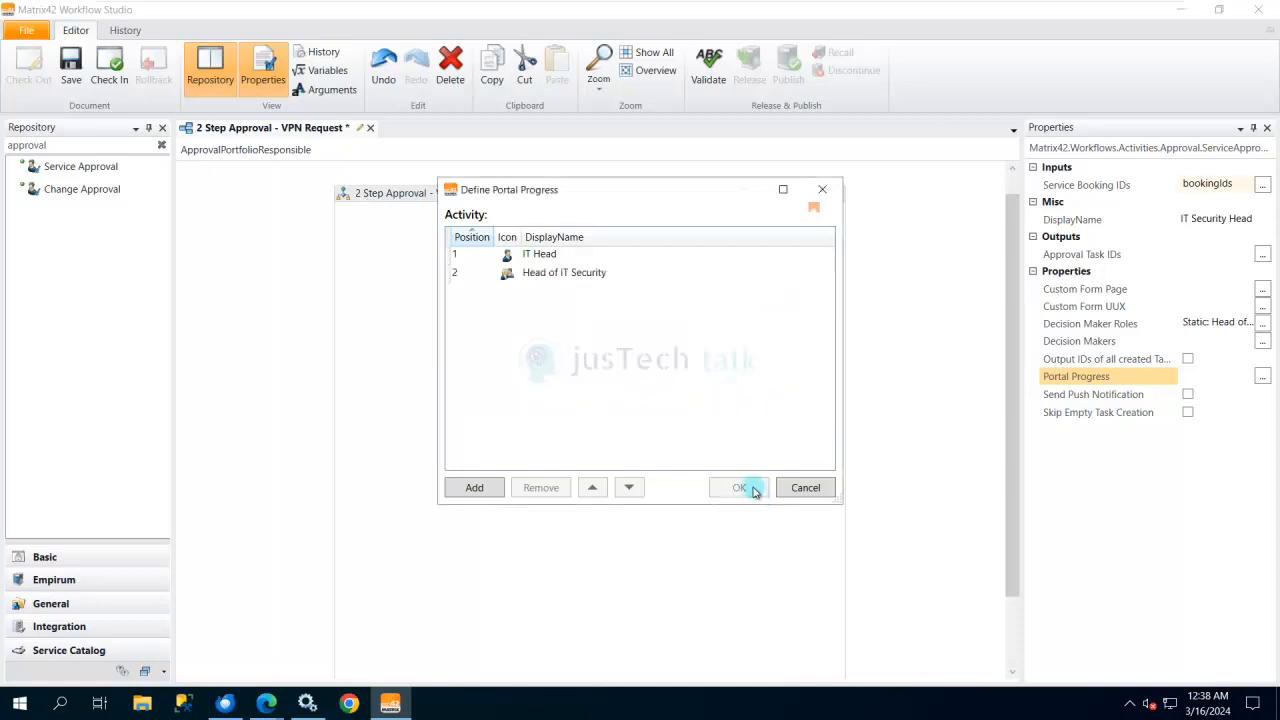
left_click(535, 278)
left_click(745, 489)
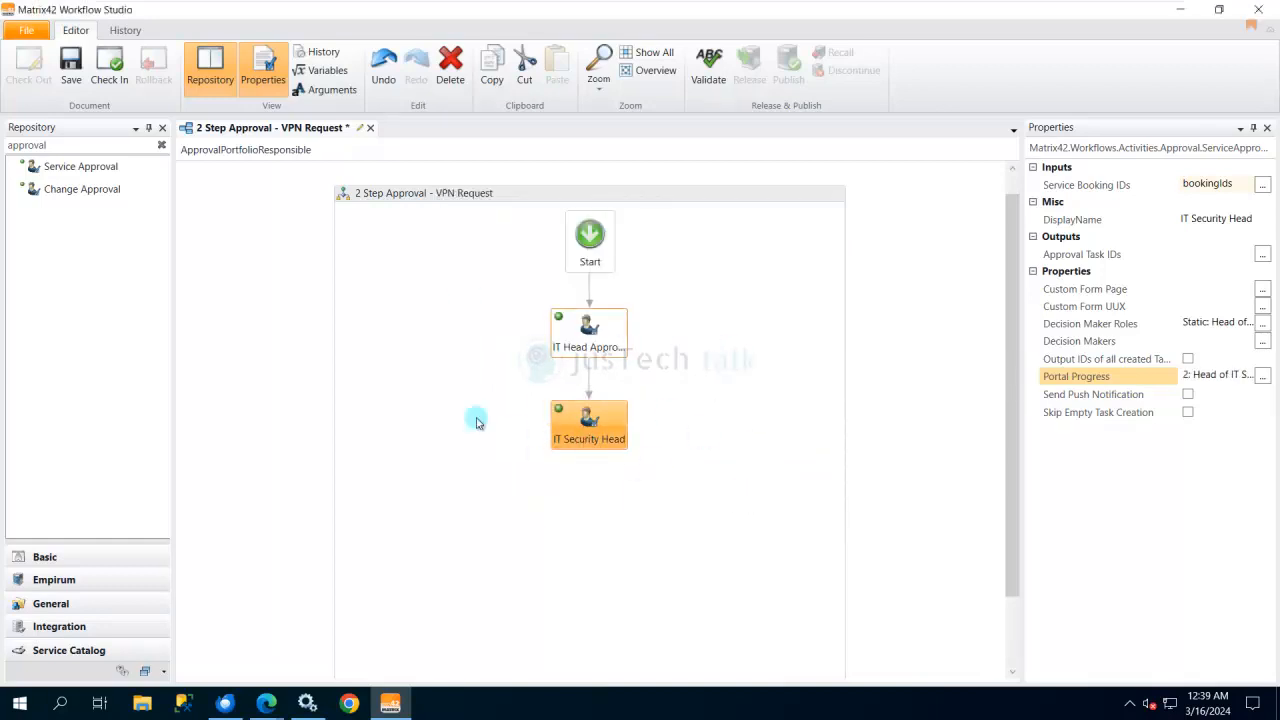
Save the 2 Step Approval - VPN Request workflow and check it in.
left_click(71, 70)
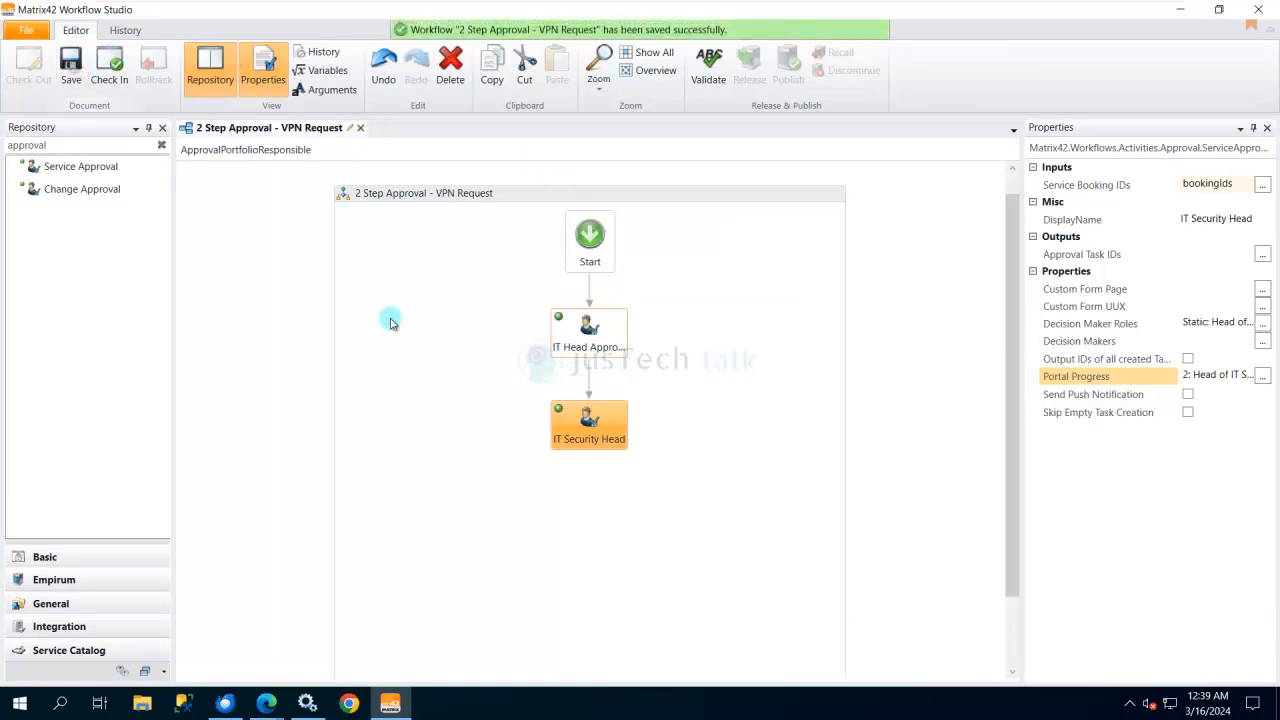
left_click(112, 66)
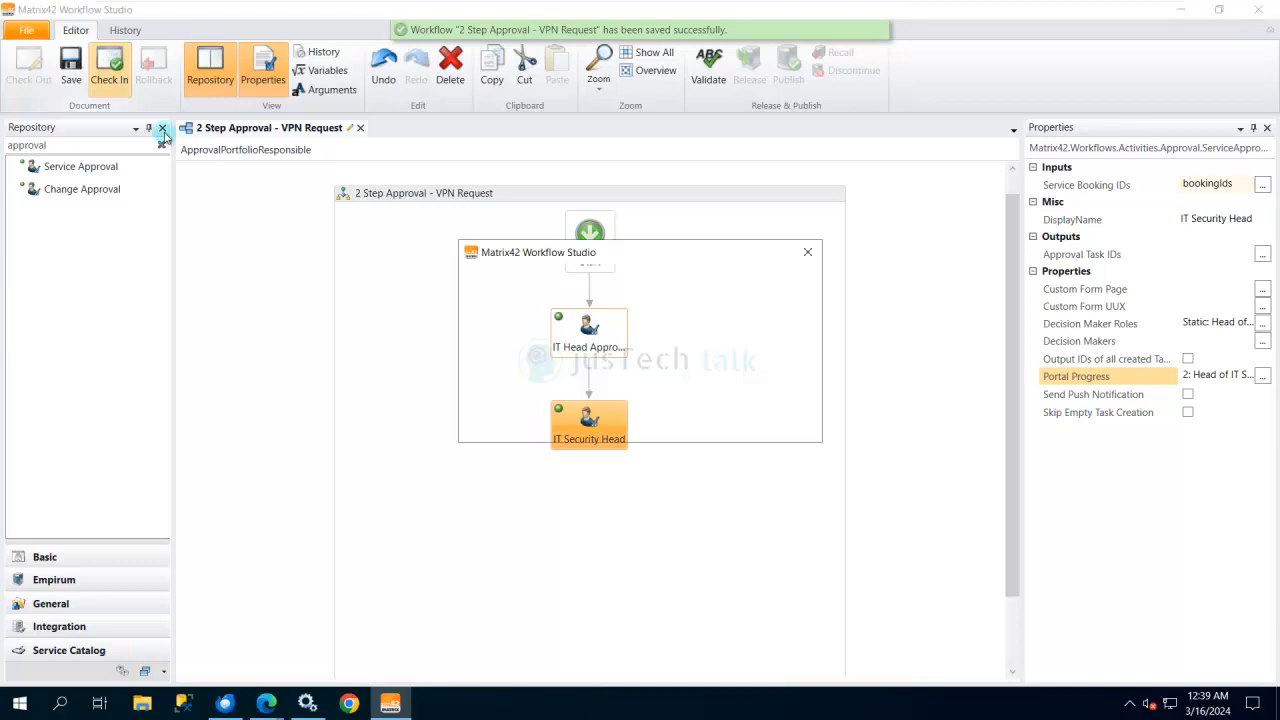
left_click(773, 427)
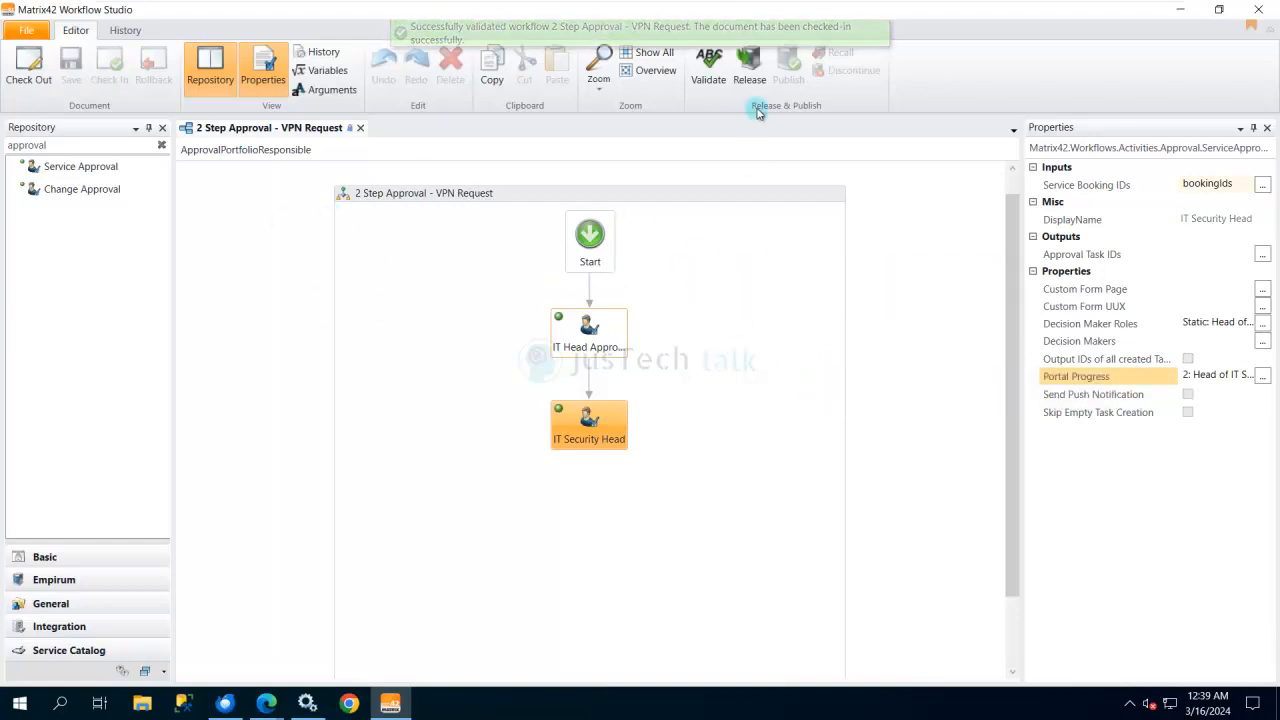
Release version 1.0 of the 2 Step Approval - VPN Request workflow and return to the Matrix42 browser window.
left_click(749, 70)
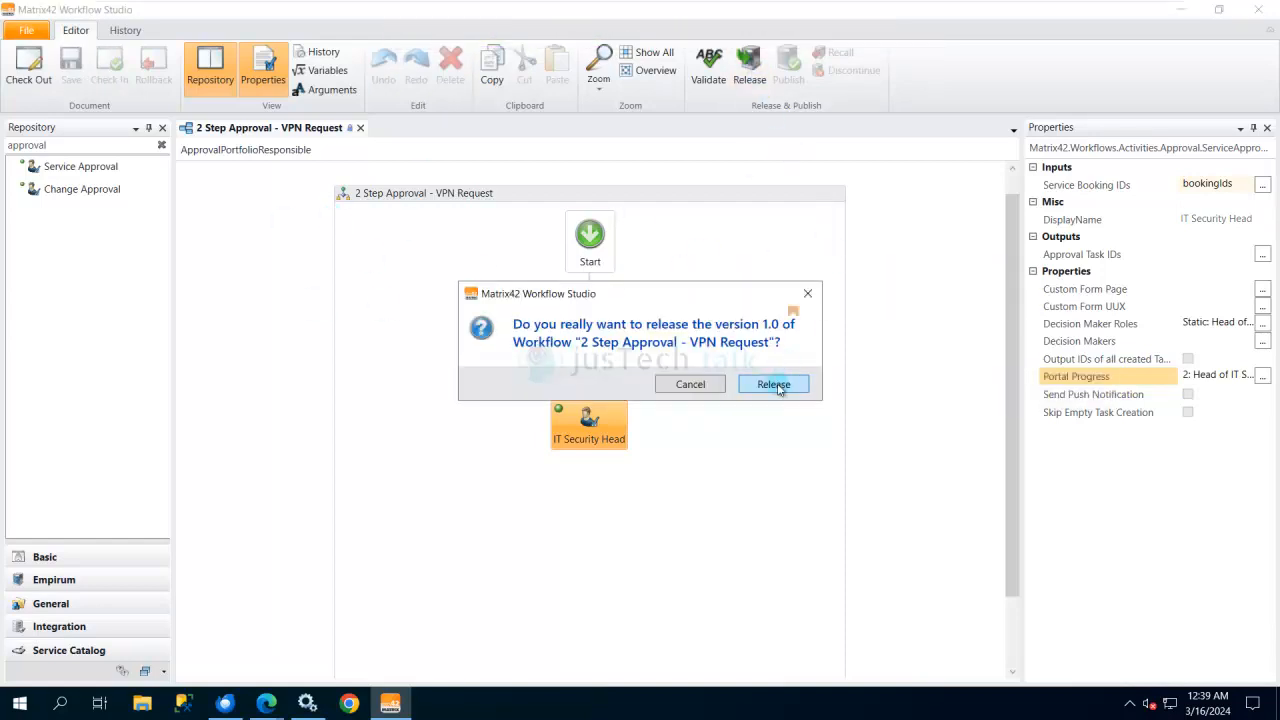
left_click(772, 385)
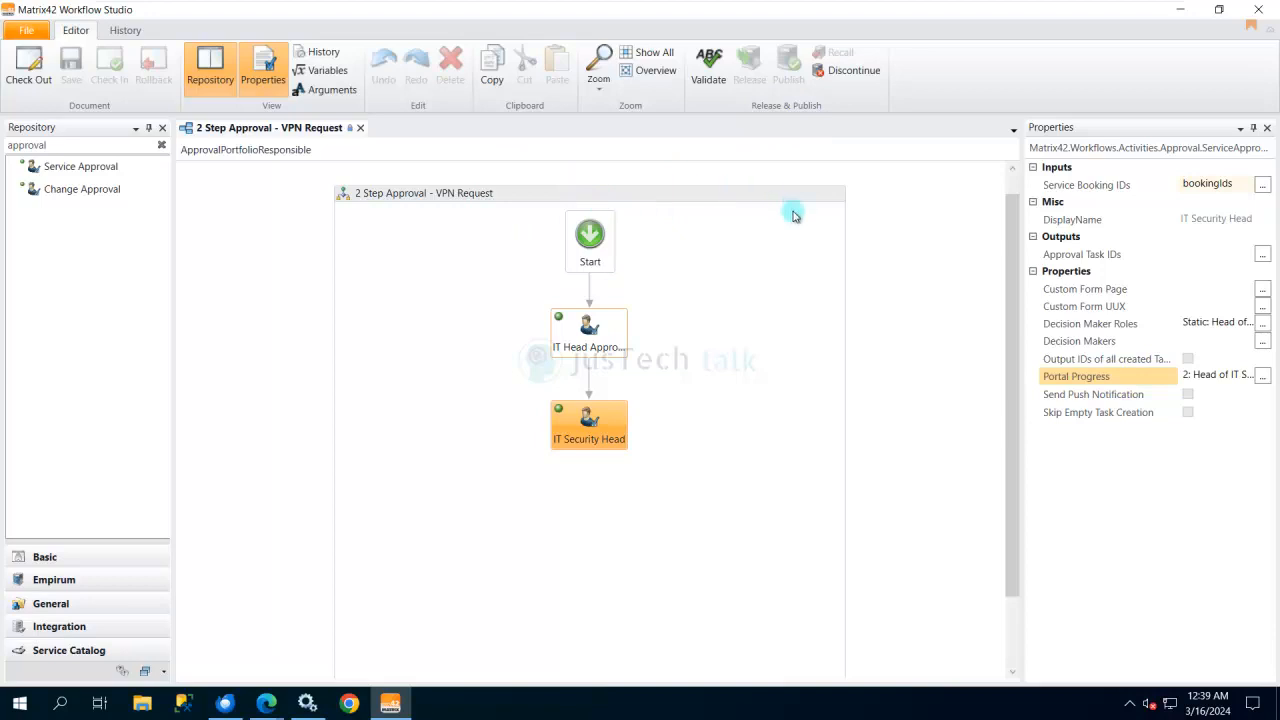
left_click(1184, 11)
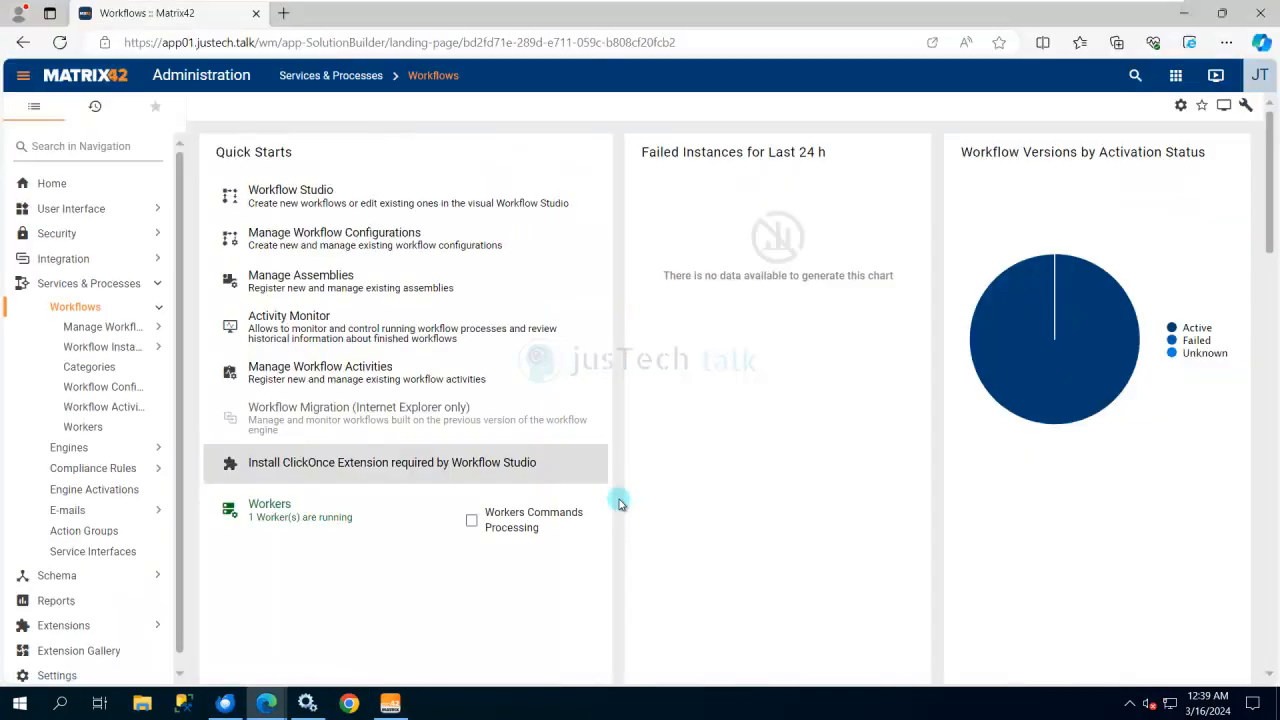
Open the VPN Request service for editing from the Service Catalog application's list of services.
left_click(1175, 80)
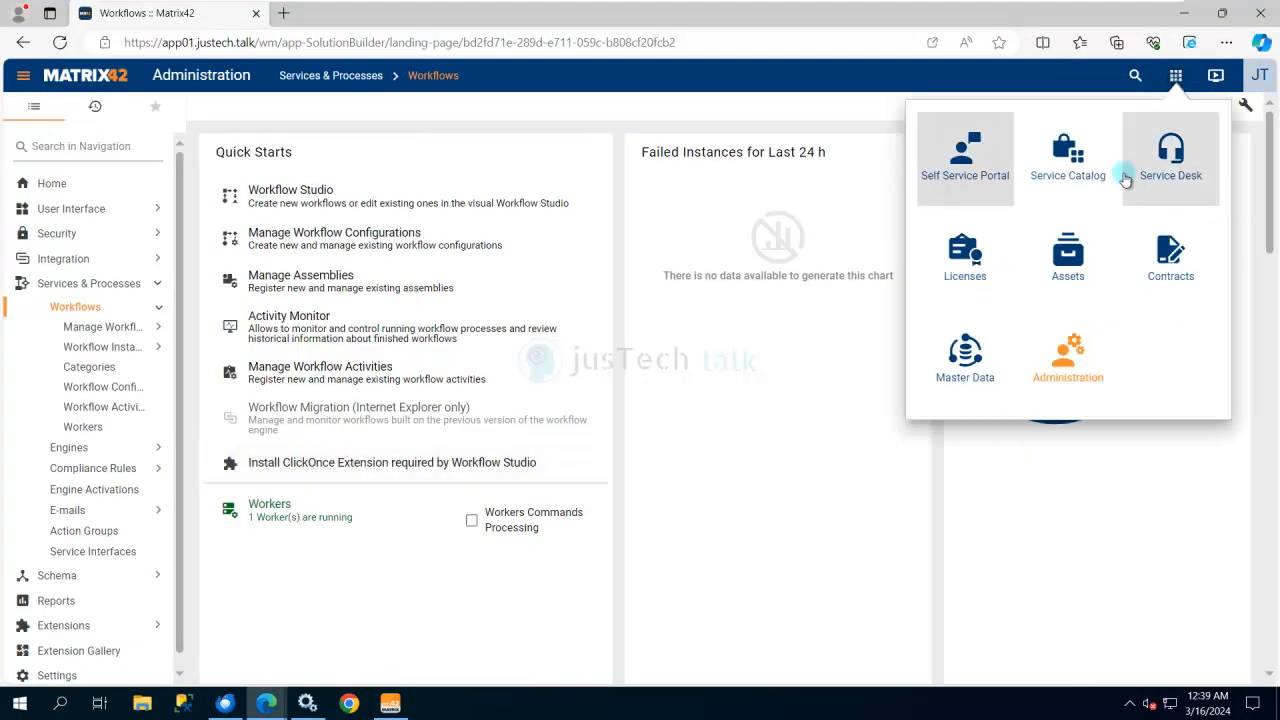
left_click(1070, 175)
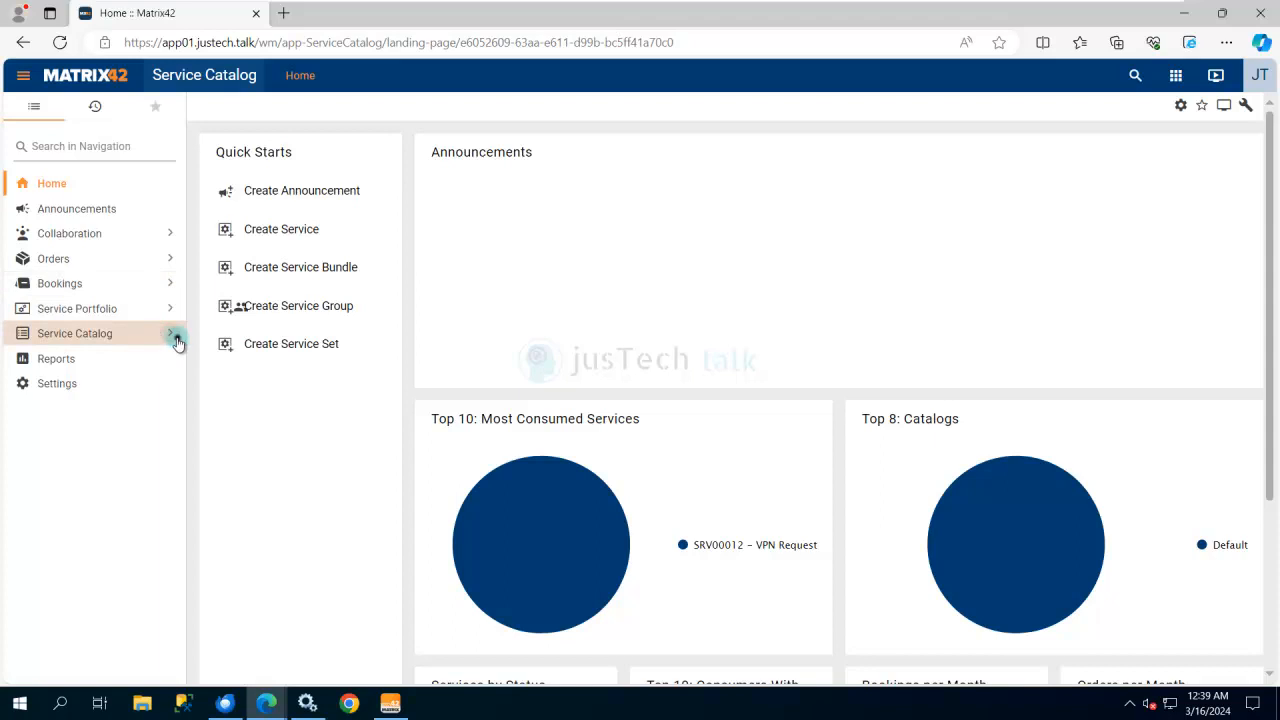
left_click(177, 341)
left_click(118, 400)
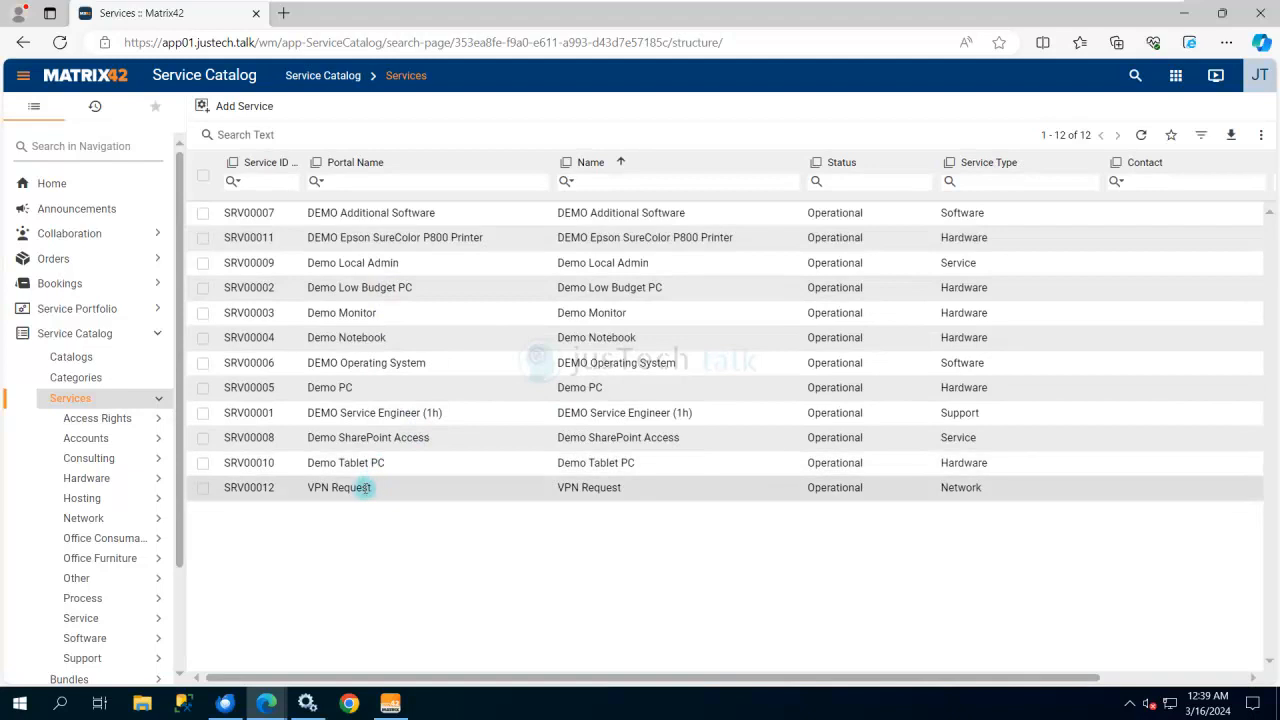
left_click(362, 487)
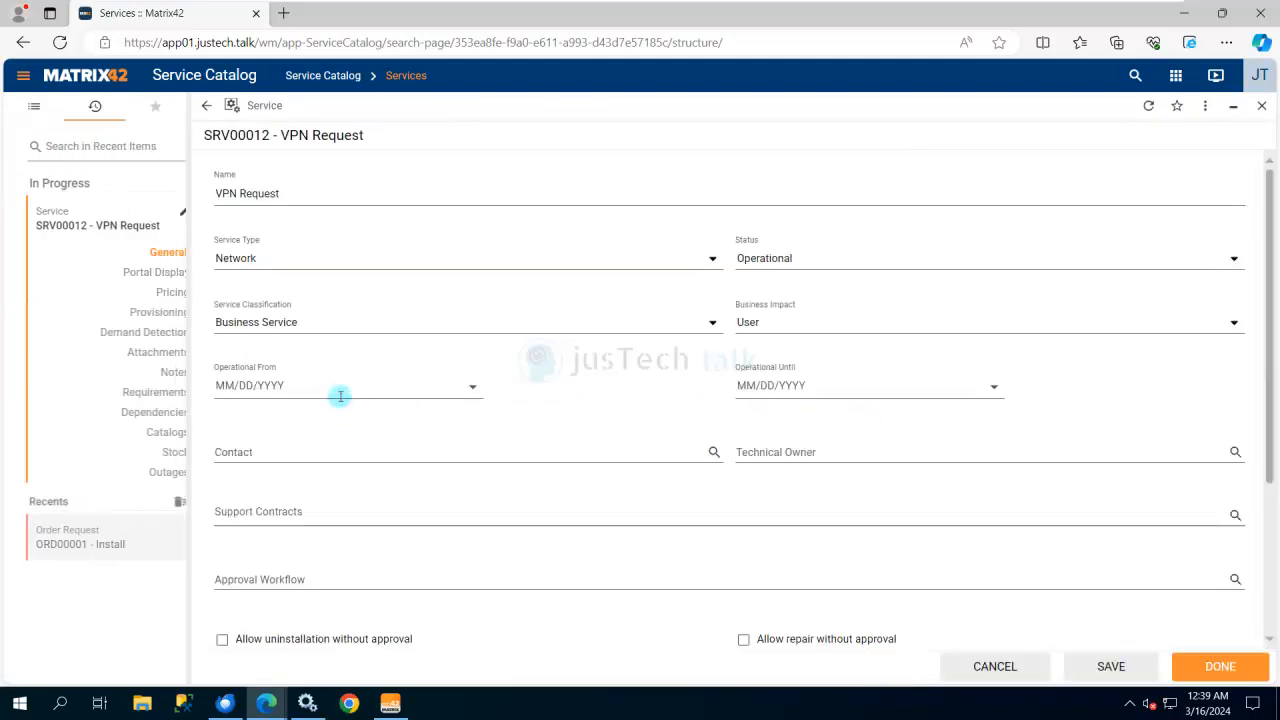
Assign 2 Step Approval - VPN Request as the service's Approval Workflow and save the service.
left_click(1235, 579)
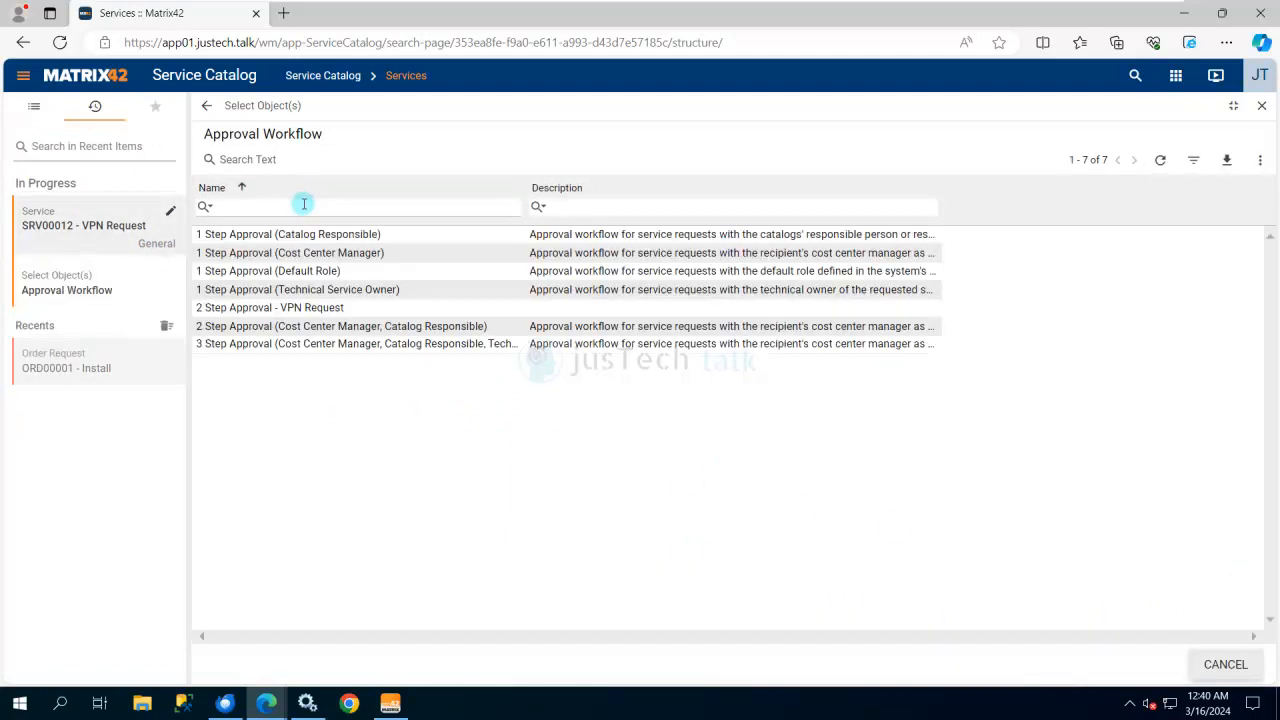
left_click(316, 307)
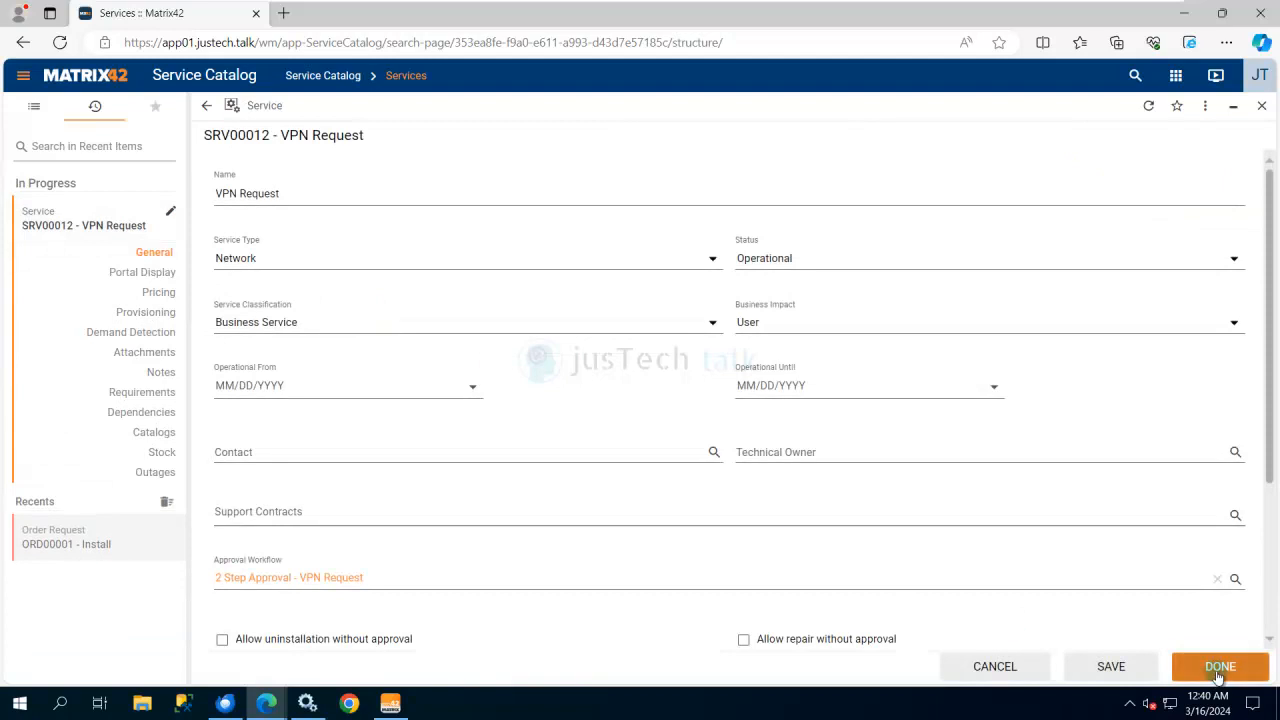
left_click(1189, 668)
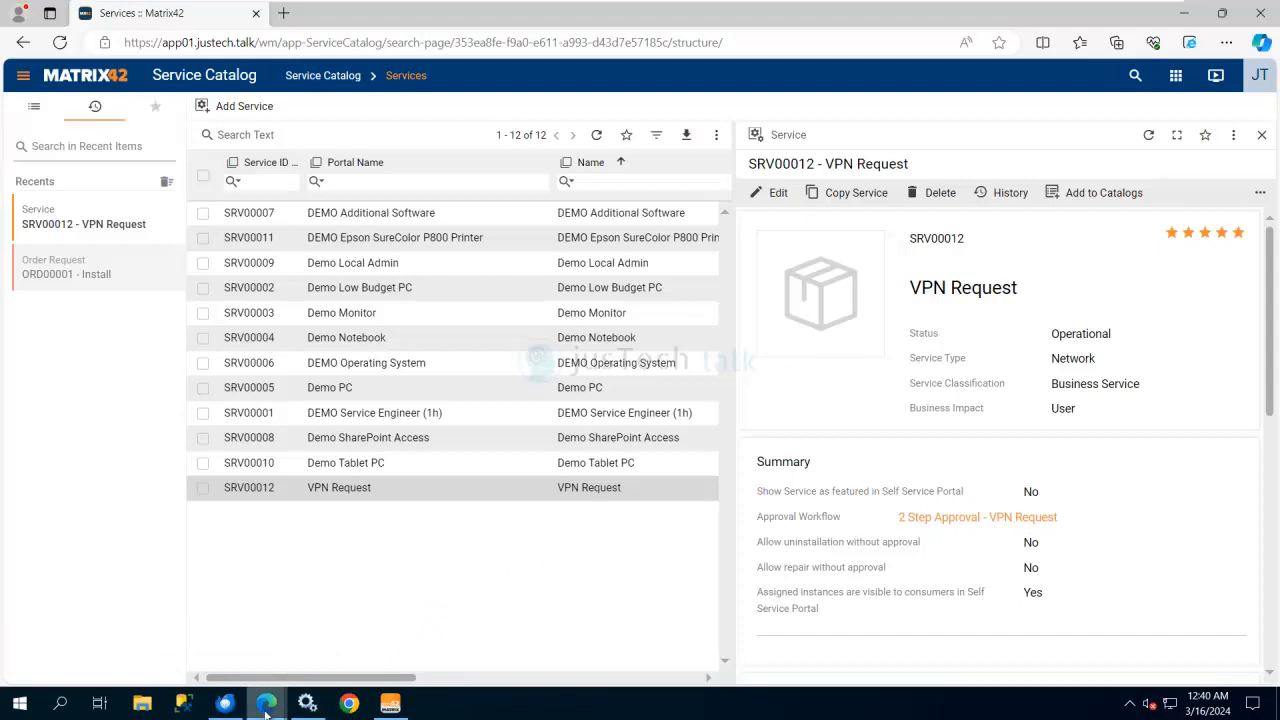
Switch to the InPrivate Self Service Portal window, check the signed-in account and try to add VPN Request to the cart.
mouse_move(270, 706)
left_click(343, 643)
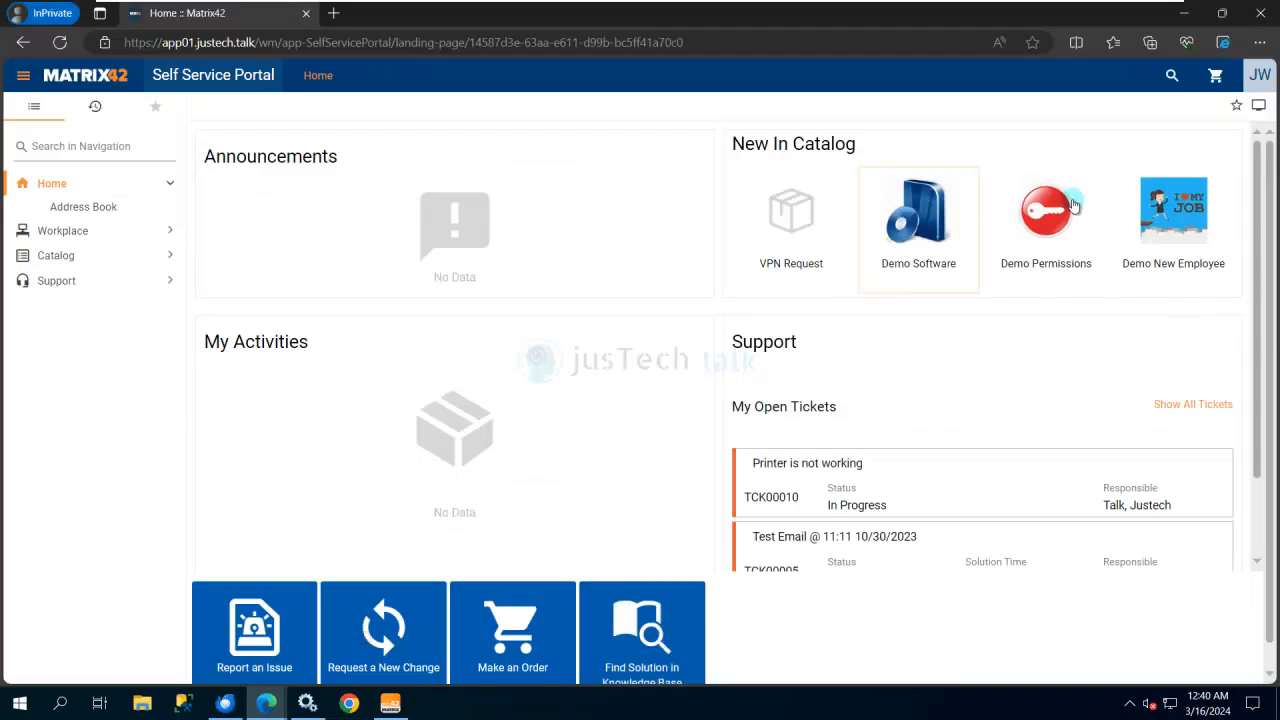
left_click(1262, 80)
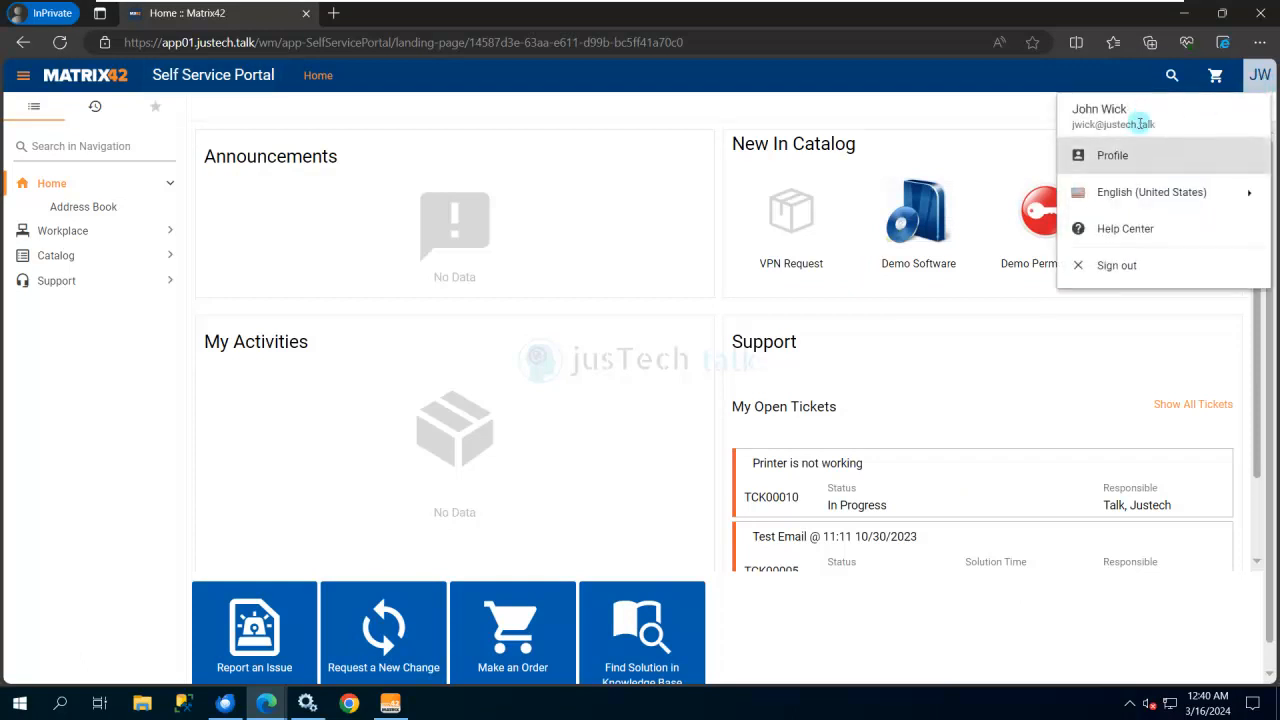
left_click(667, 232)
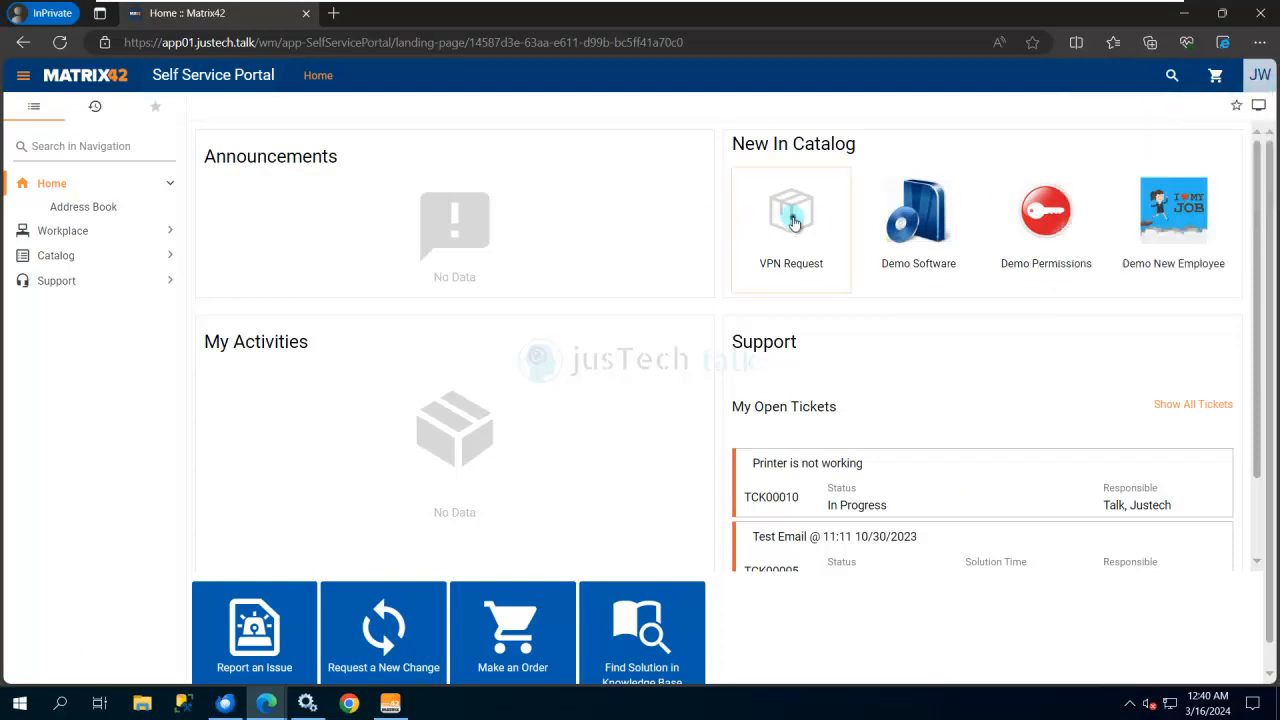
left_click(797, 233)
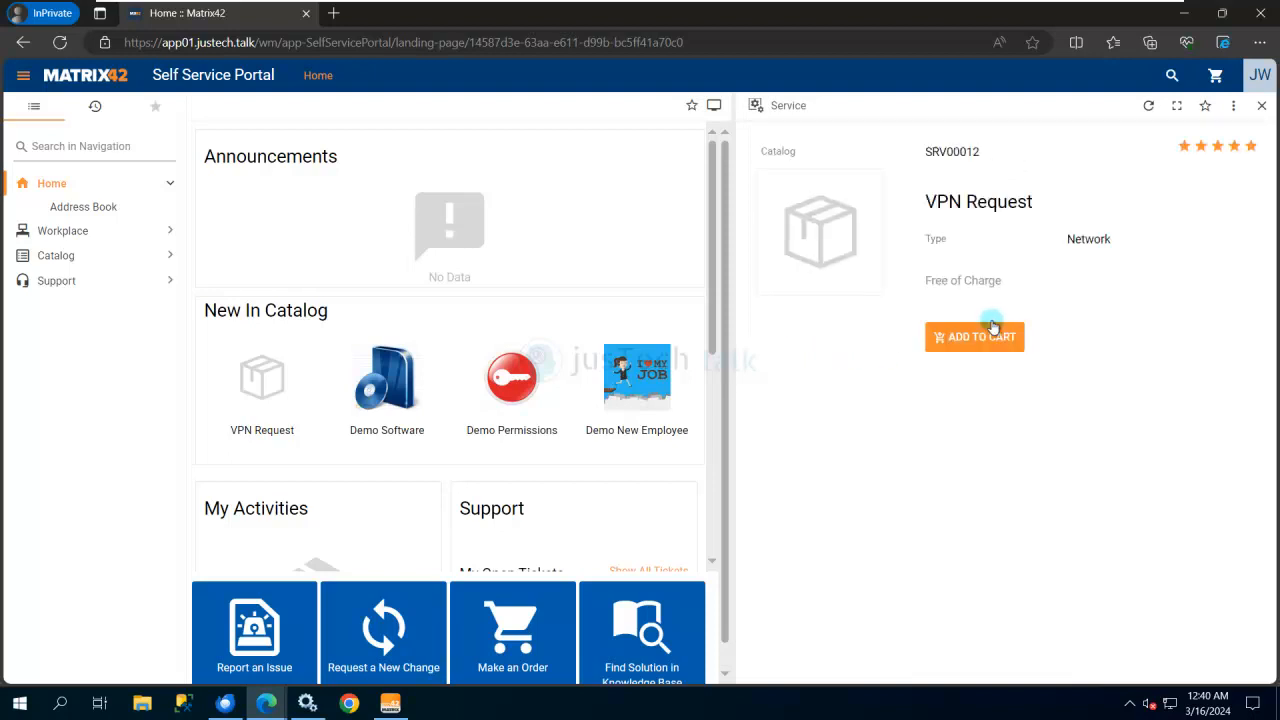
left_click(980, 329)
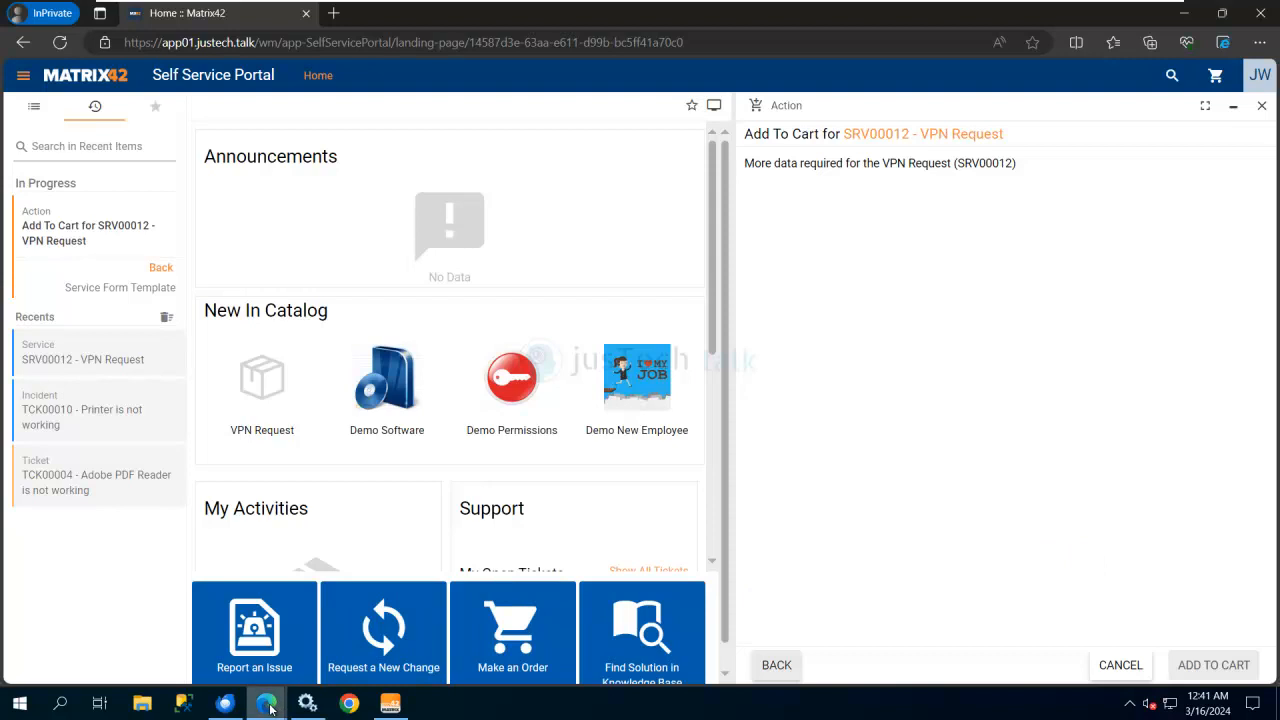
Switch back to the Administration window and set the audience of the VPN Request Form dialog to Unrestricted.
mouse_move(270, 709)
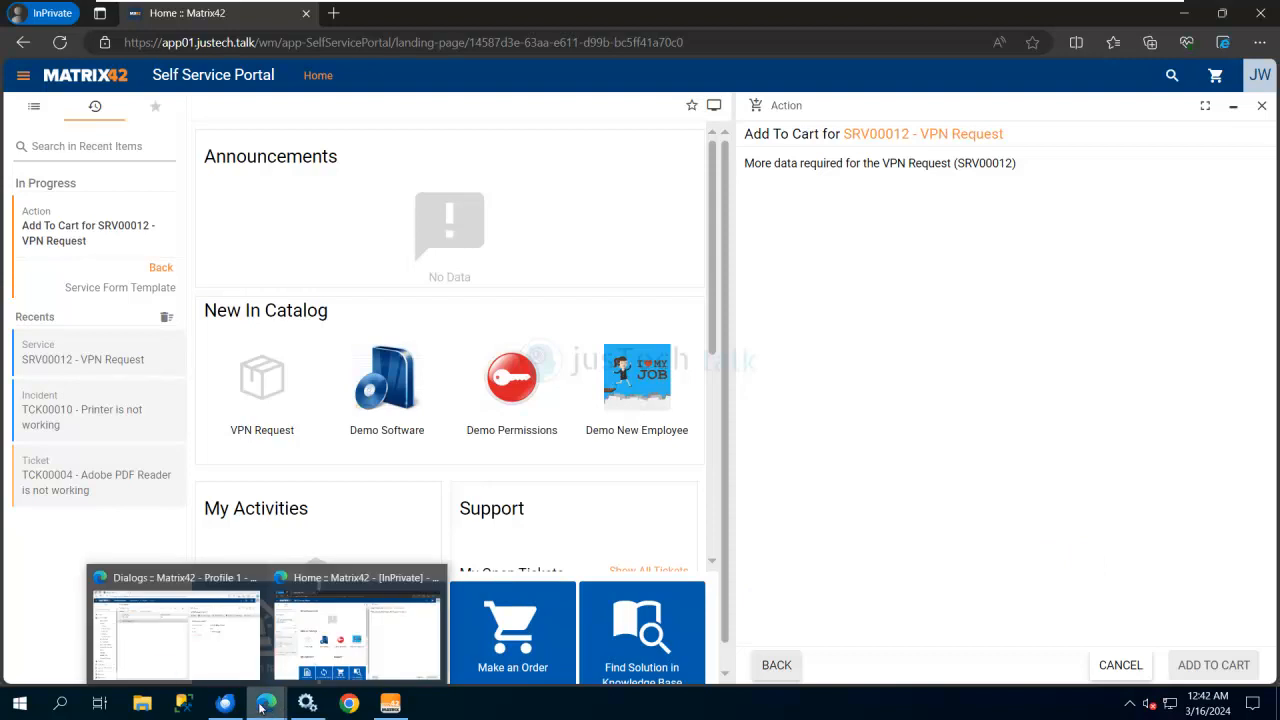
left_click(155, 650)
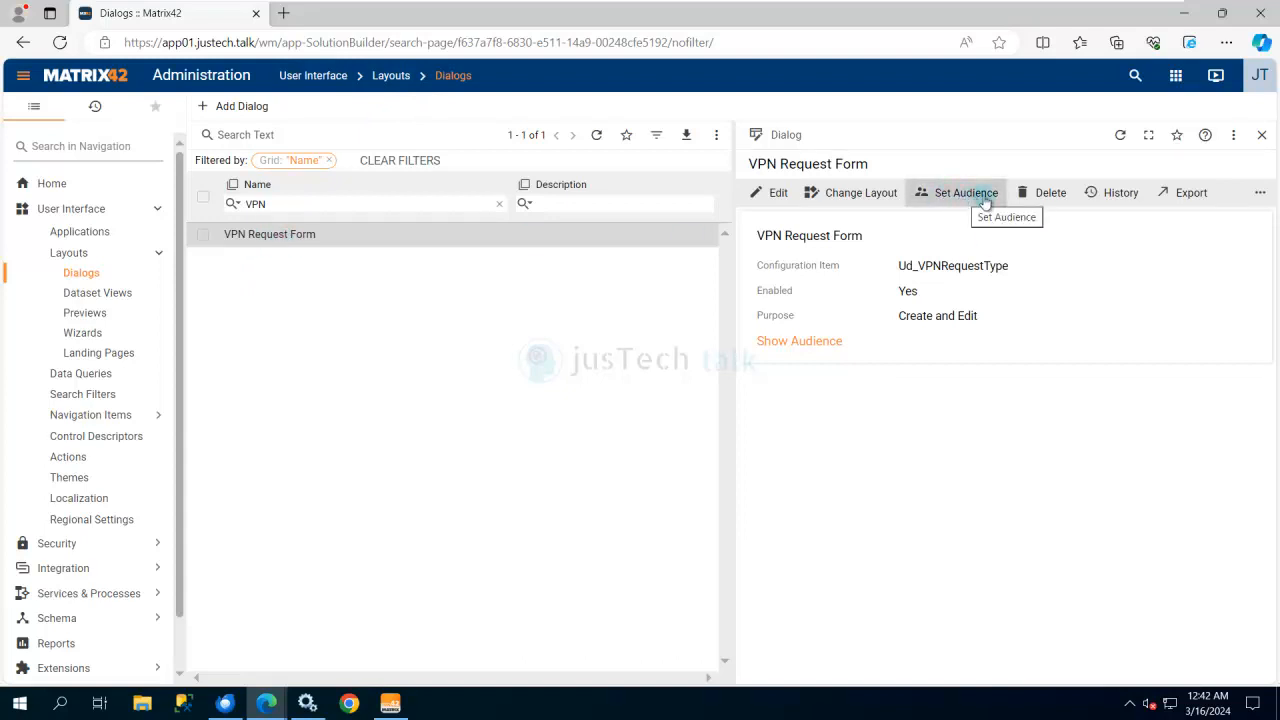
left_click(946, 199)
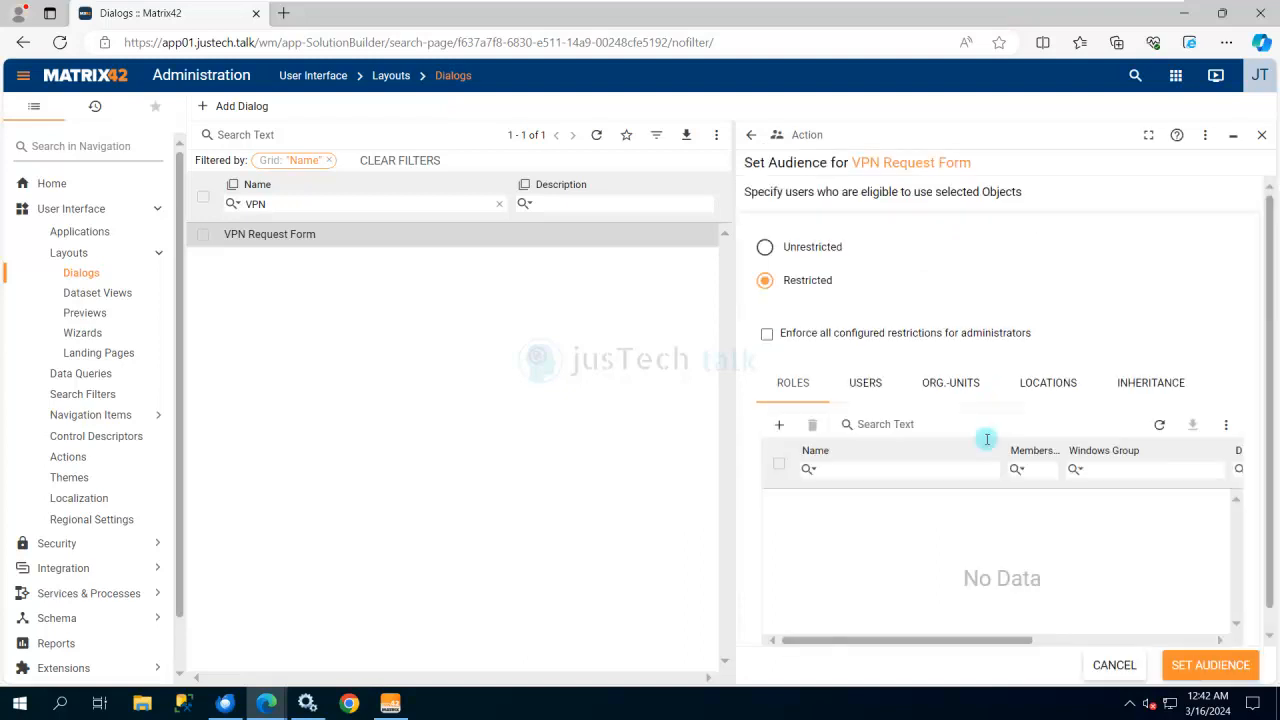
left_click(766, 250)
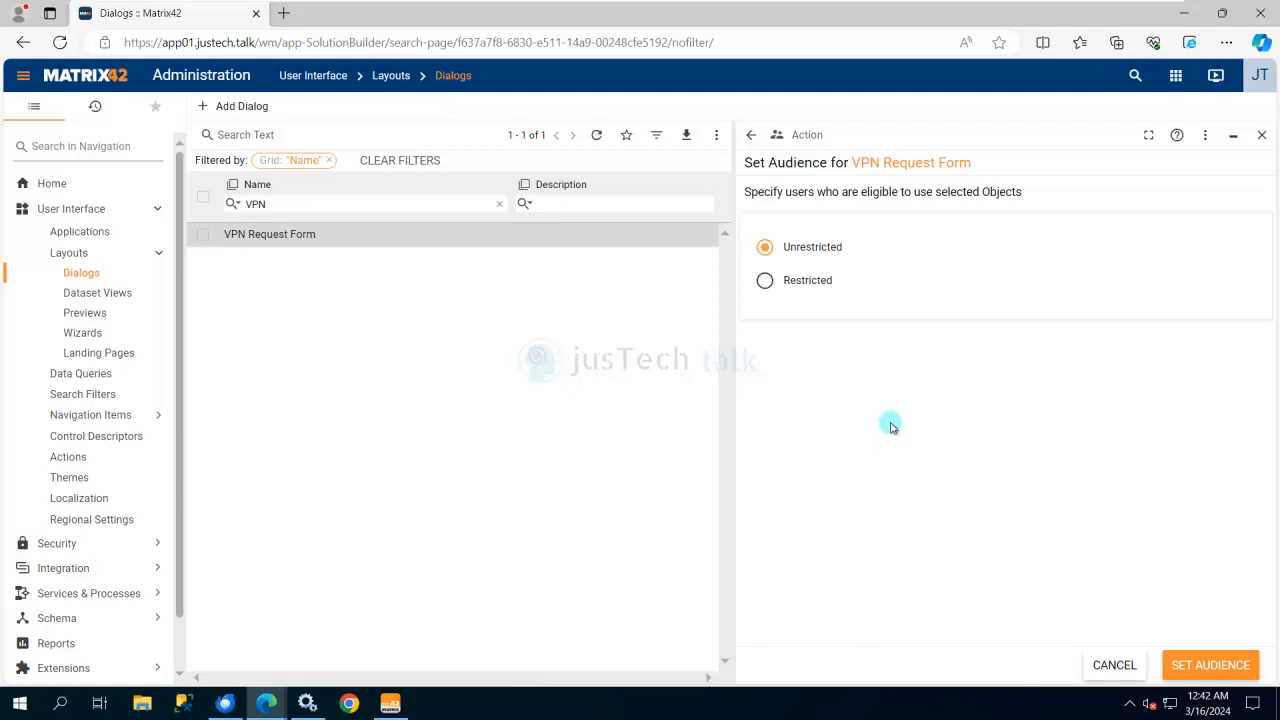
left_click(1213, 670)
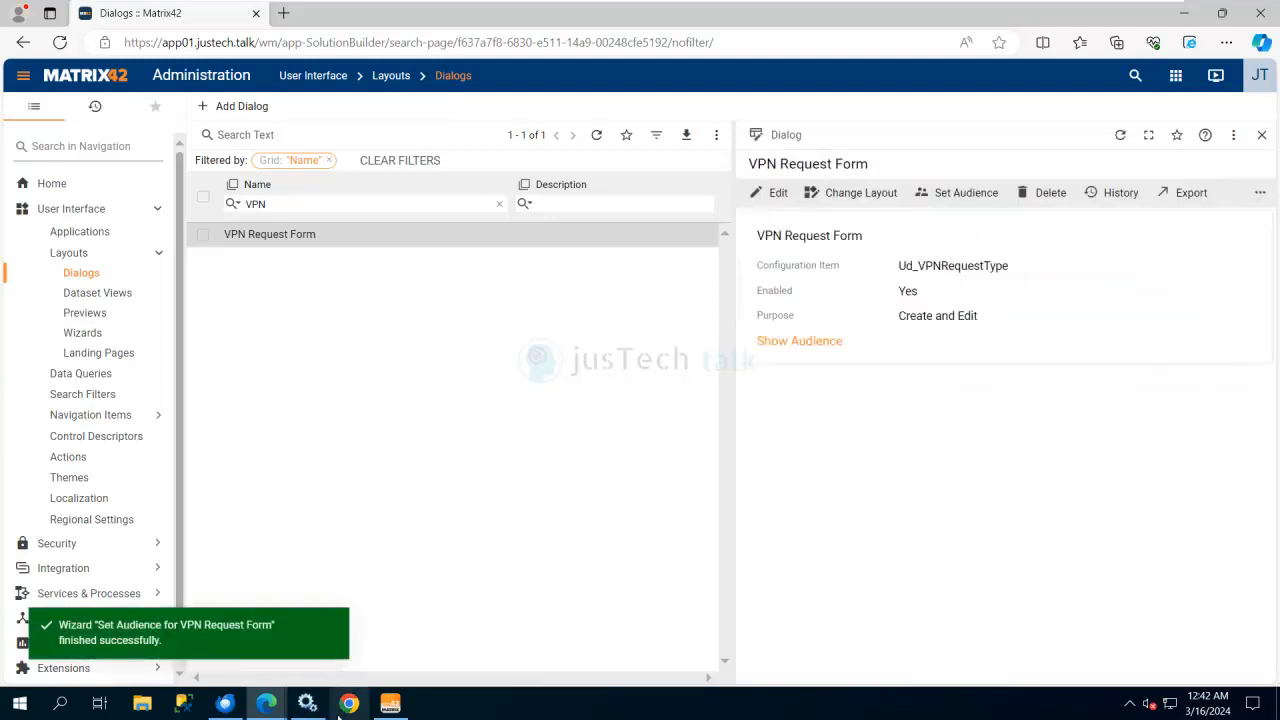
Return to the InPrivate Self Service Portal, cancel the pending Add To Cart form and try adding VPN Request again.
mouse_move(282, 713)
left_click(378, 632)
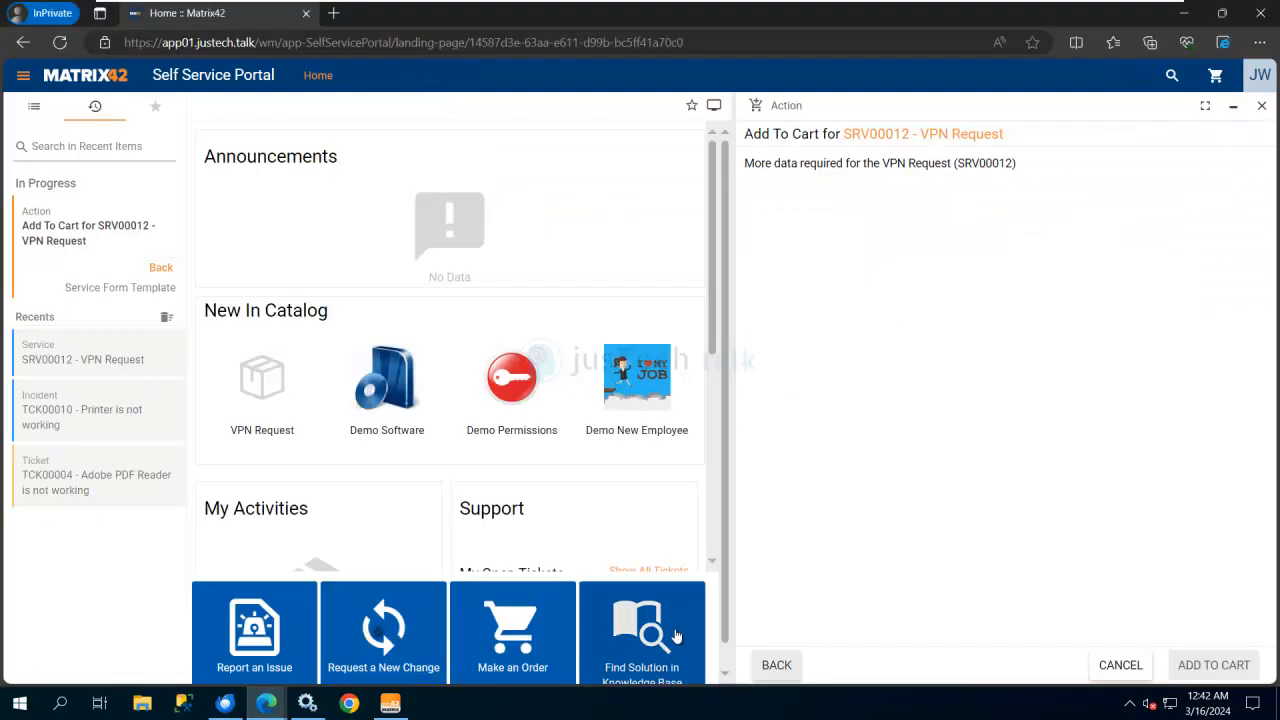
left_click(1120, 665)
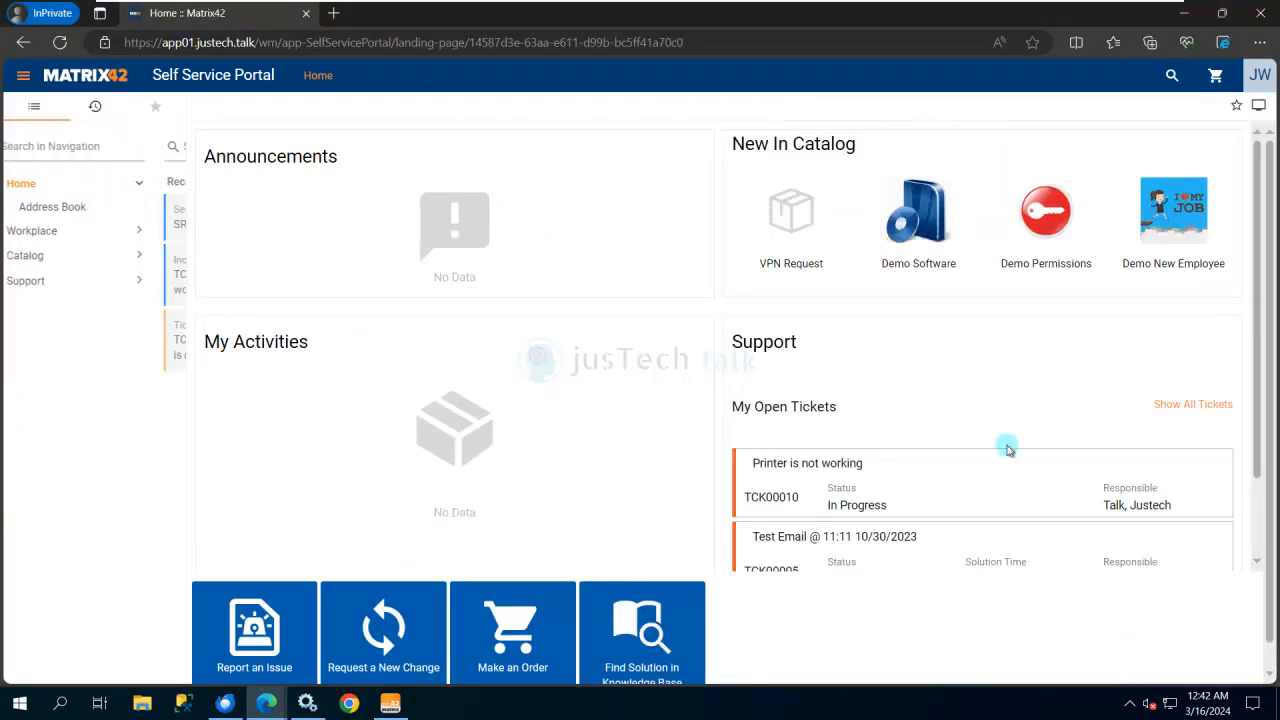
left_click(808, 246)
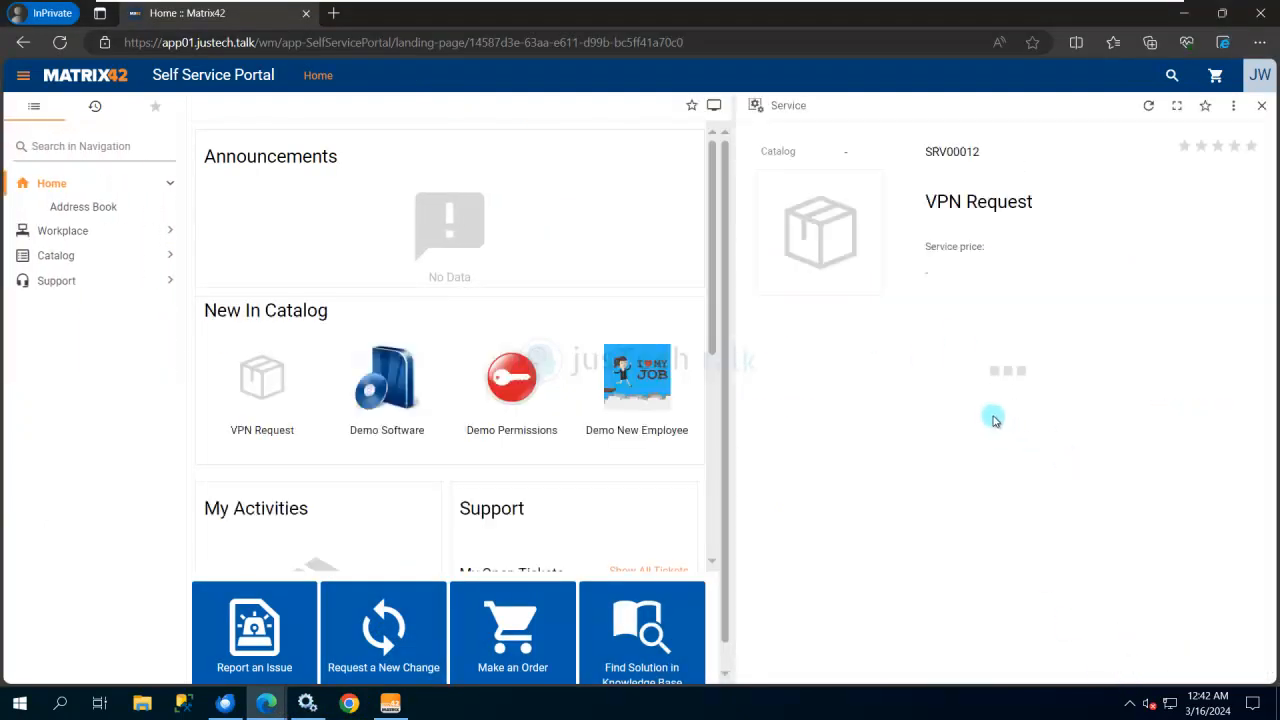
left_click(999, 334)
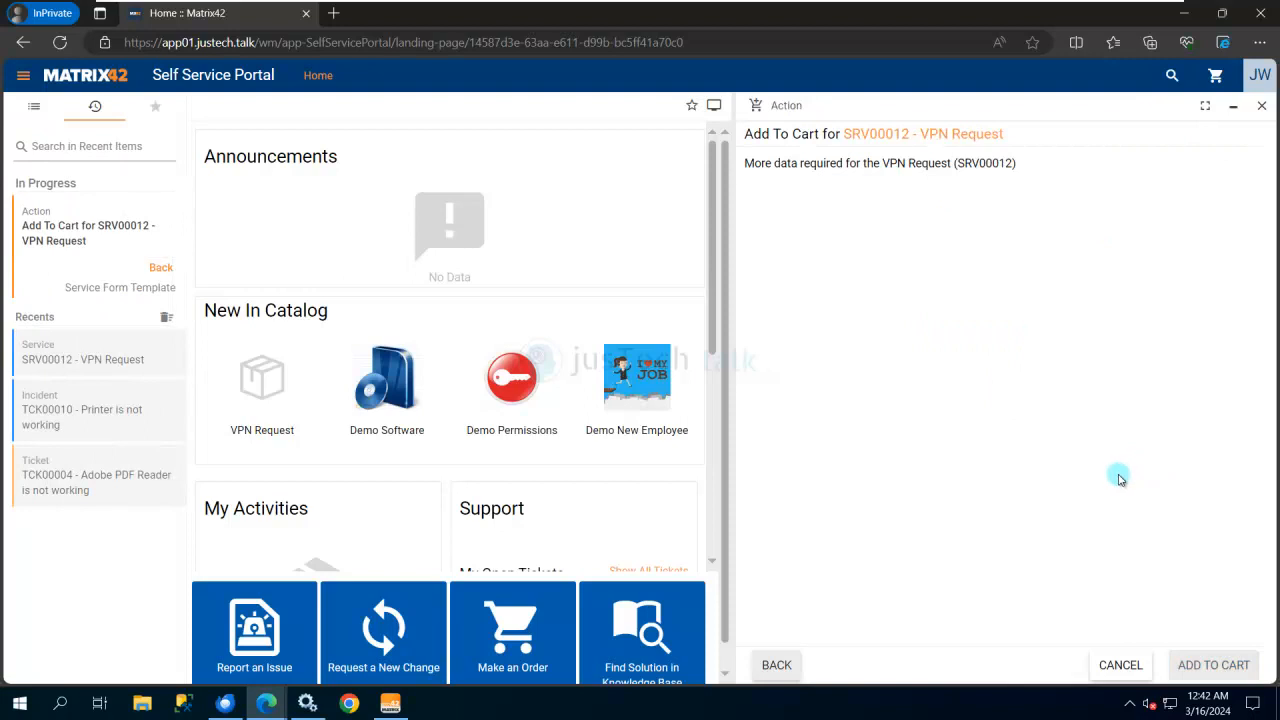
Close the Add To Cart form, reload the portal and reopen the form for VPN Request.
left_click(1262, 106)
left_click(60, 42)
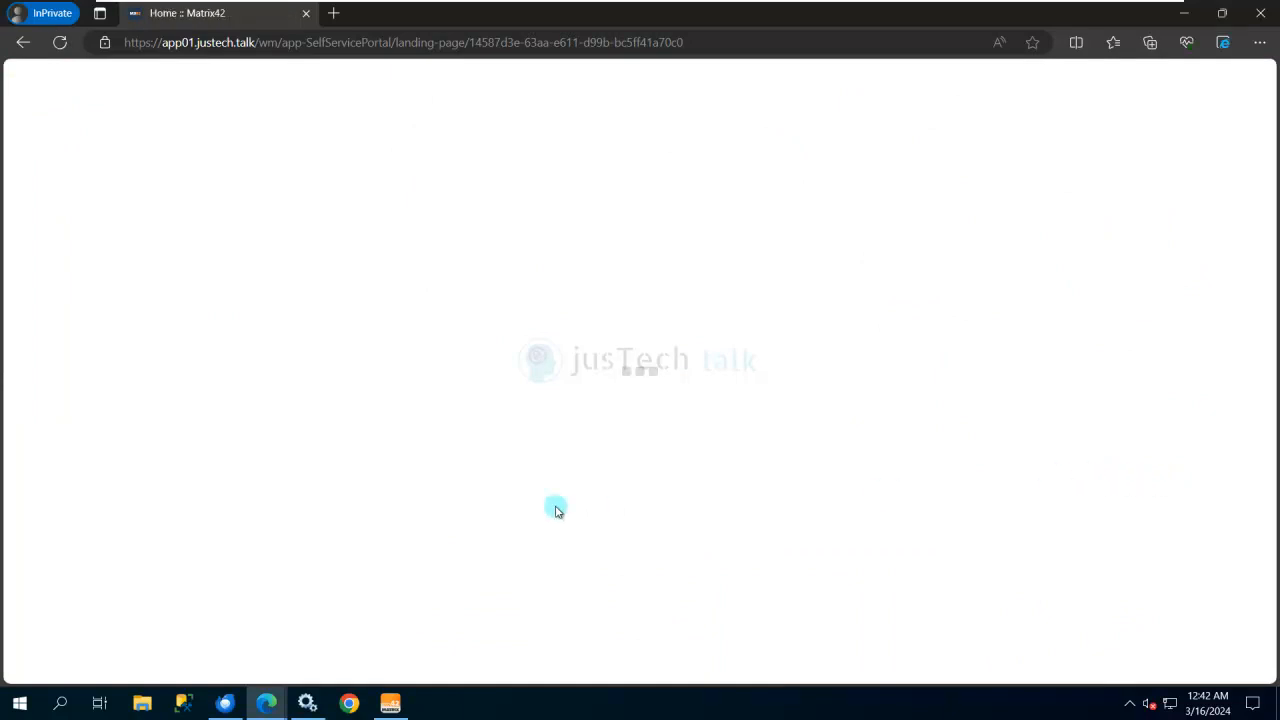
left_click(800, 257)
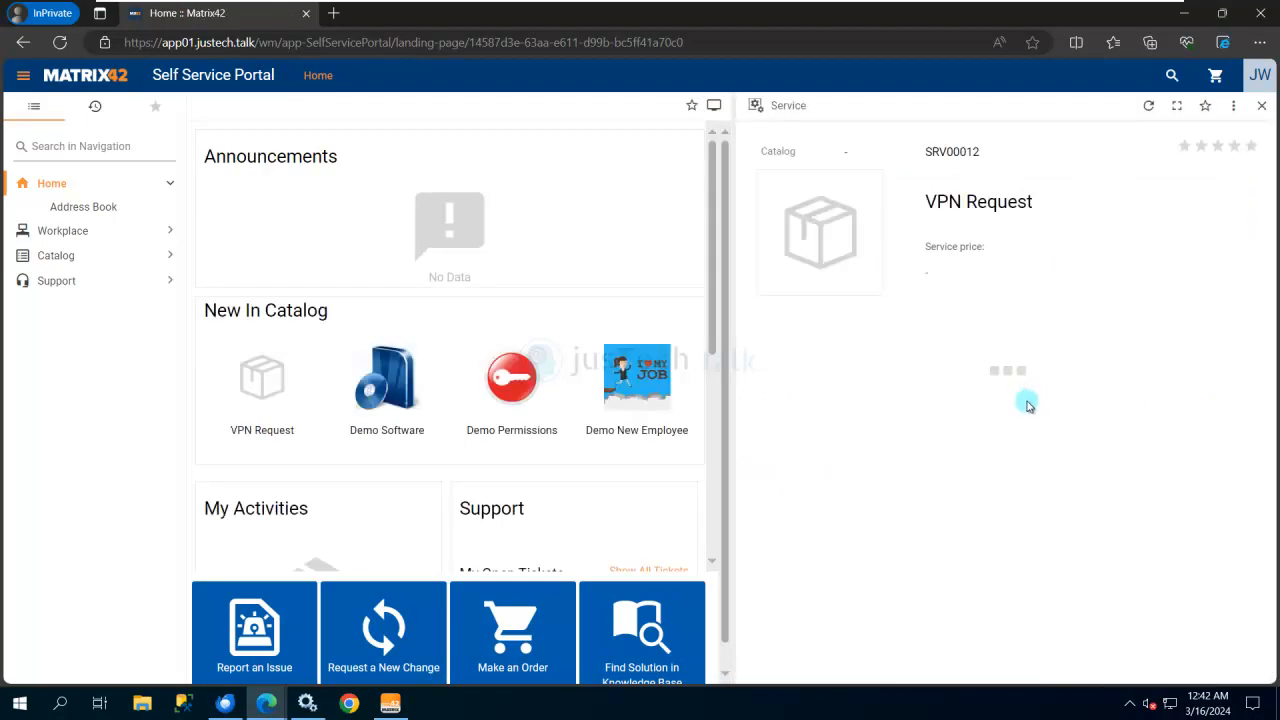
left_click(996, 337)
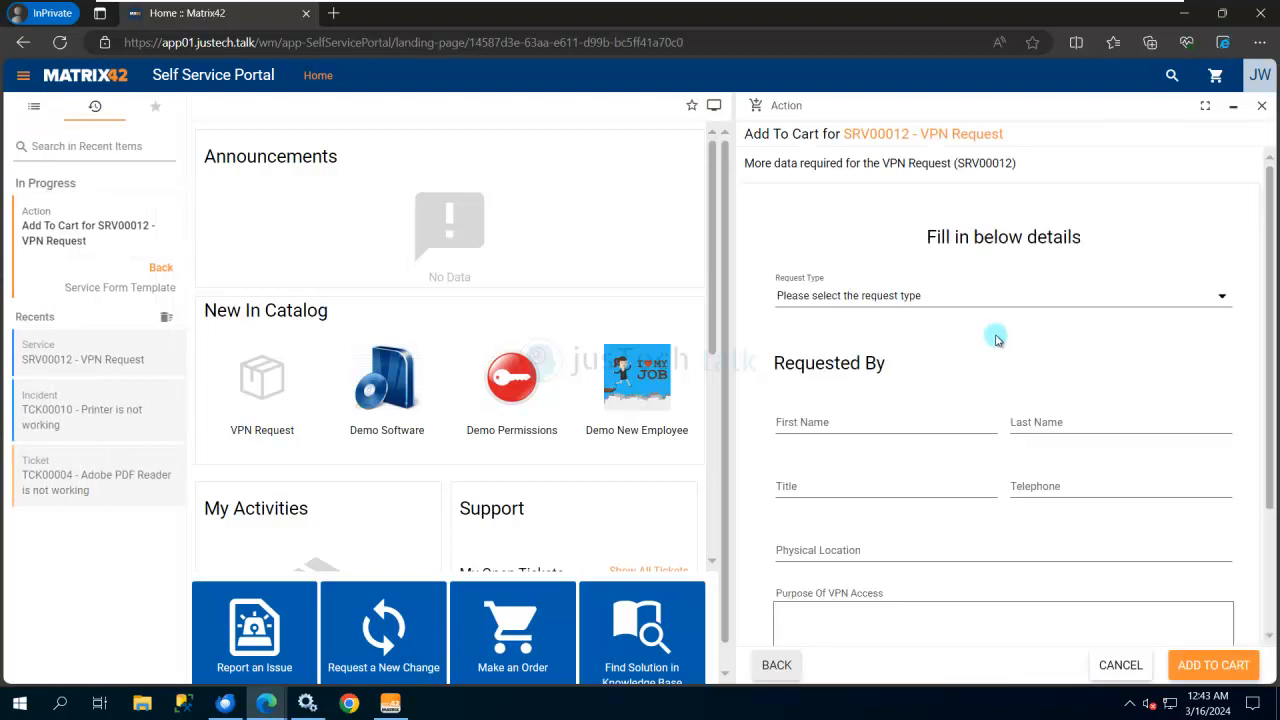
Expand the VPN request form, set Request Type to Create Access and enter the requester's first and last name.
left_click(1206, 107)
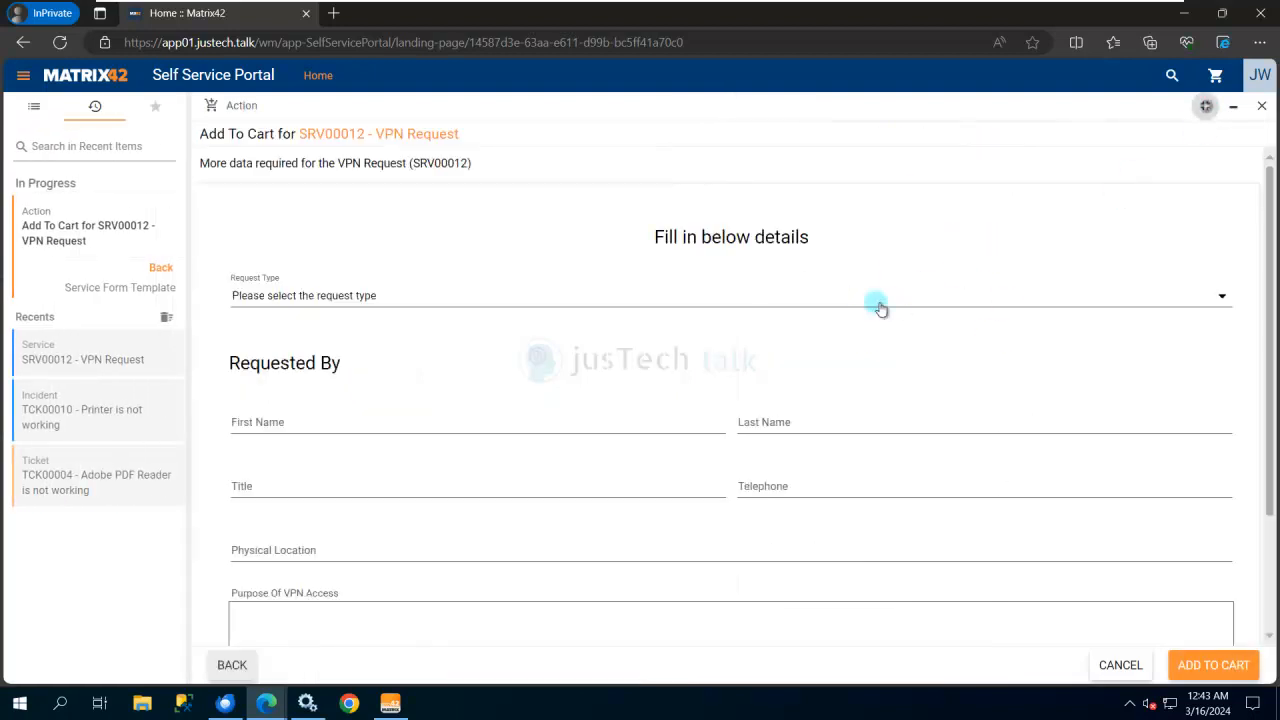
left_click(1199, 299)
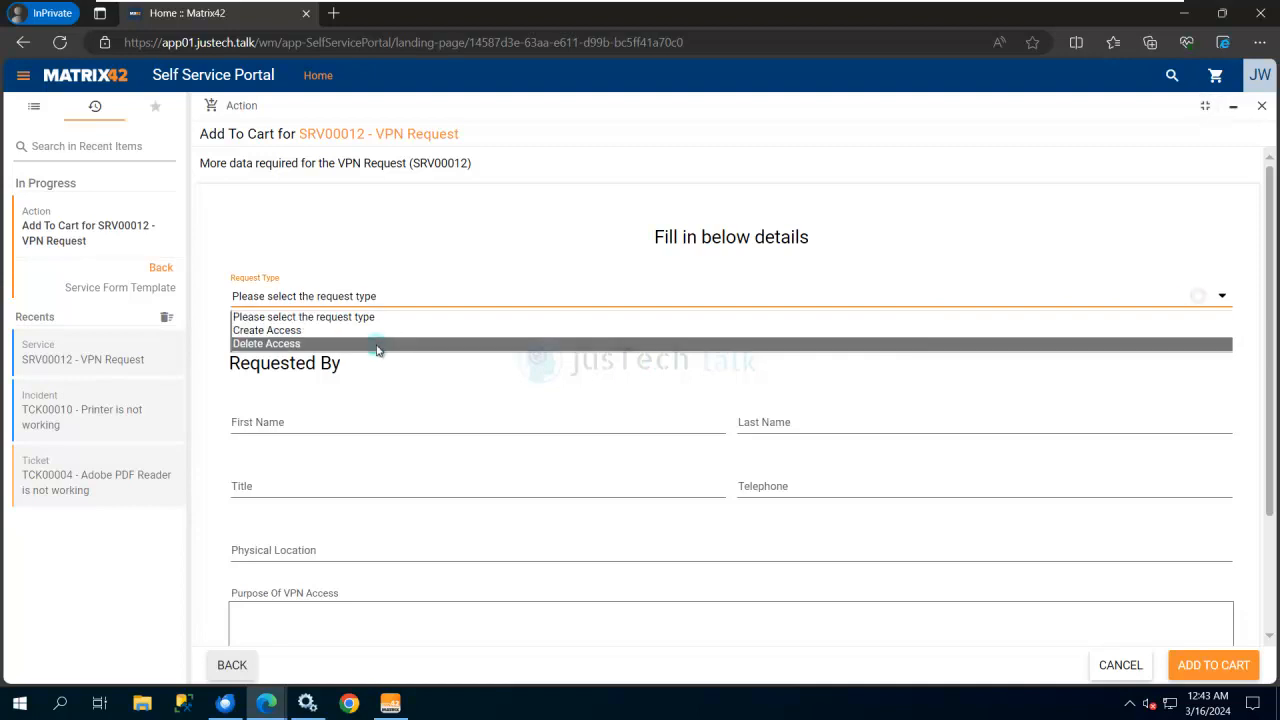
left_click(278, 331)
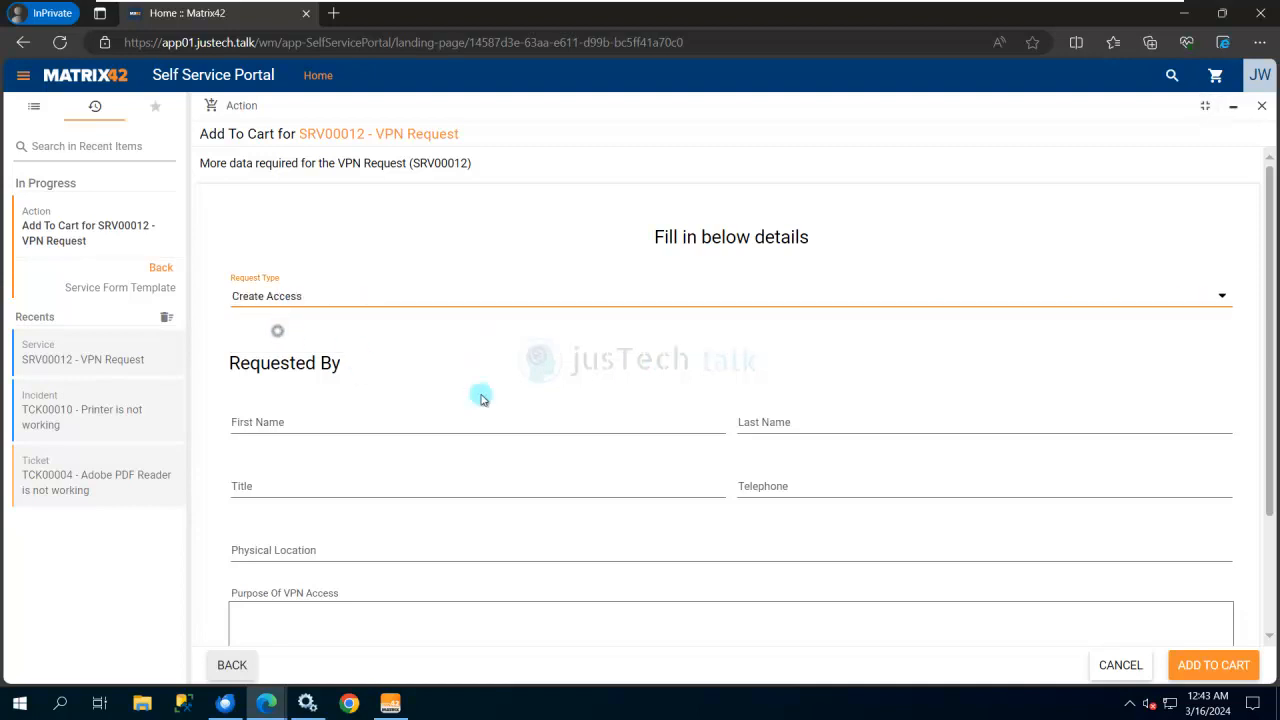
left_click(656, 421)
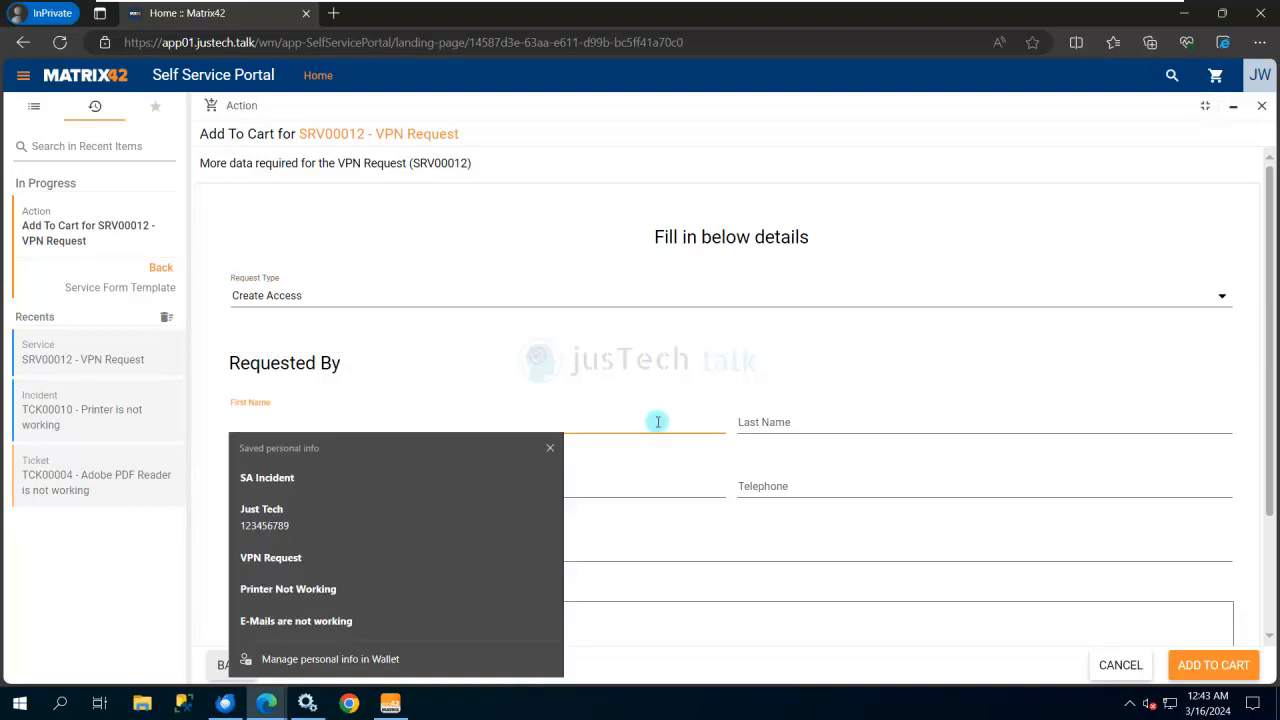
type("John")
key("Tab")
type("Wi")
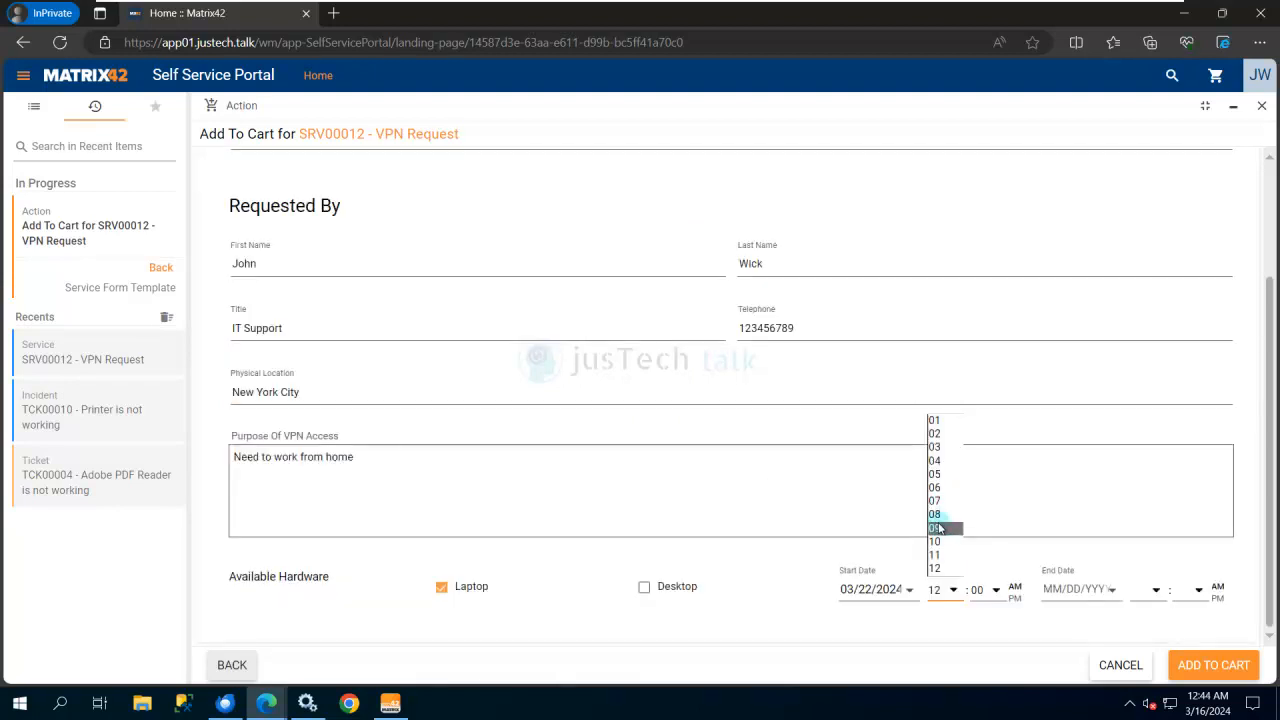
Set the start hour to 09 and the end date to 03/29/2024 06:00 PM, and add the request to the cart.
left_click(938, 527)
left_click(1147, 589)
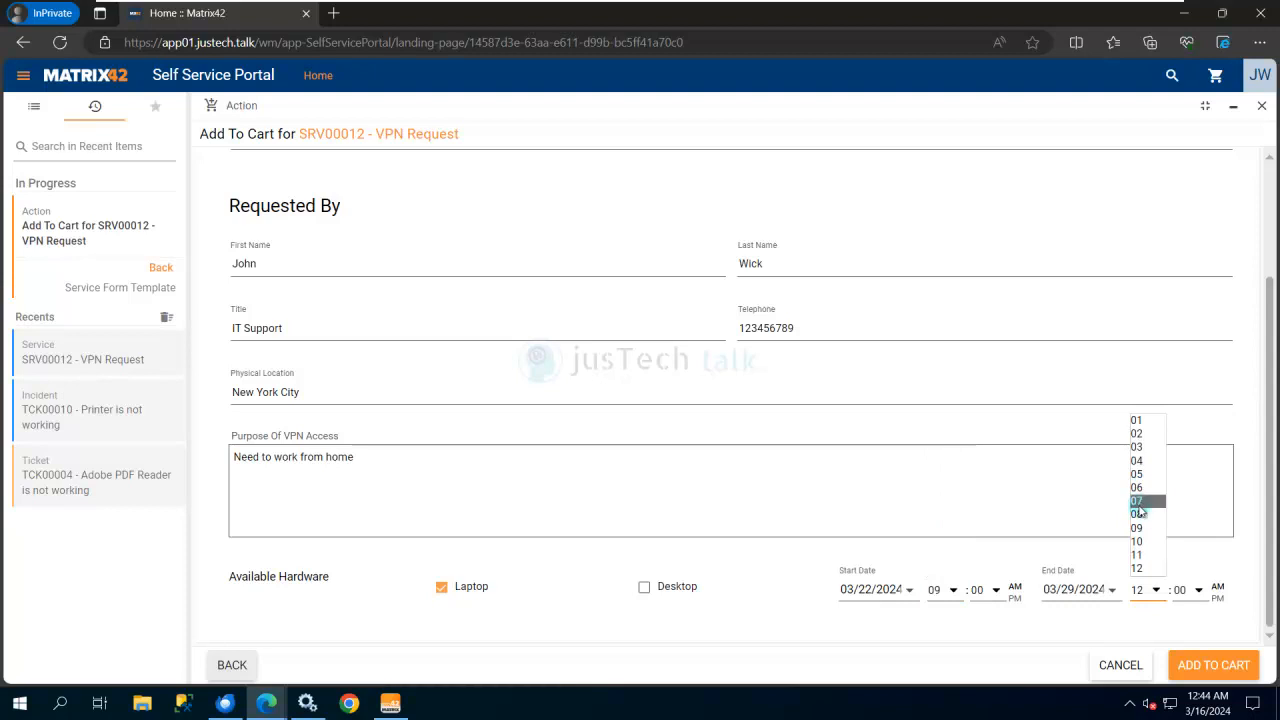
left_click(1137, 487)
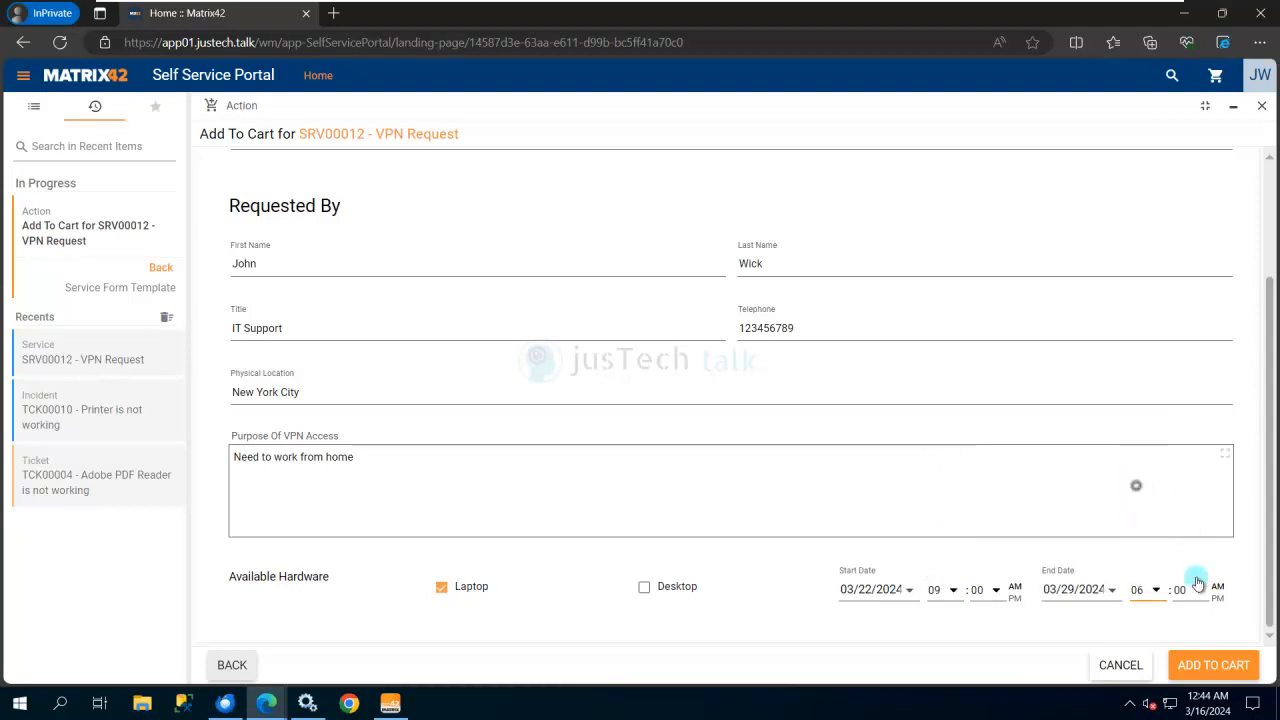
left_click(1218, 598)
left_click(1214, 668)
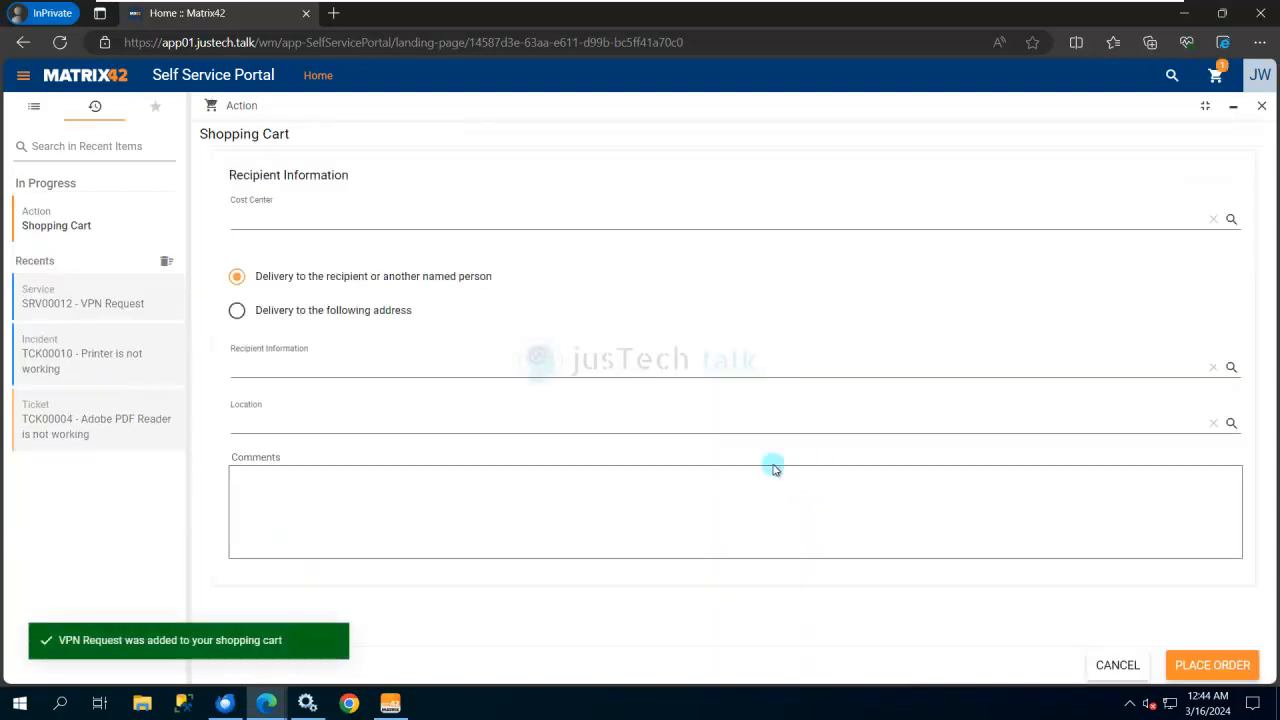
Place the order for the VPN Request and check who must decide on its pending approval stage.
left_click(1221, 670)
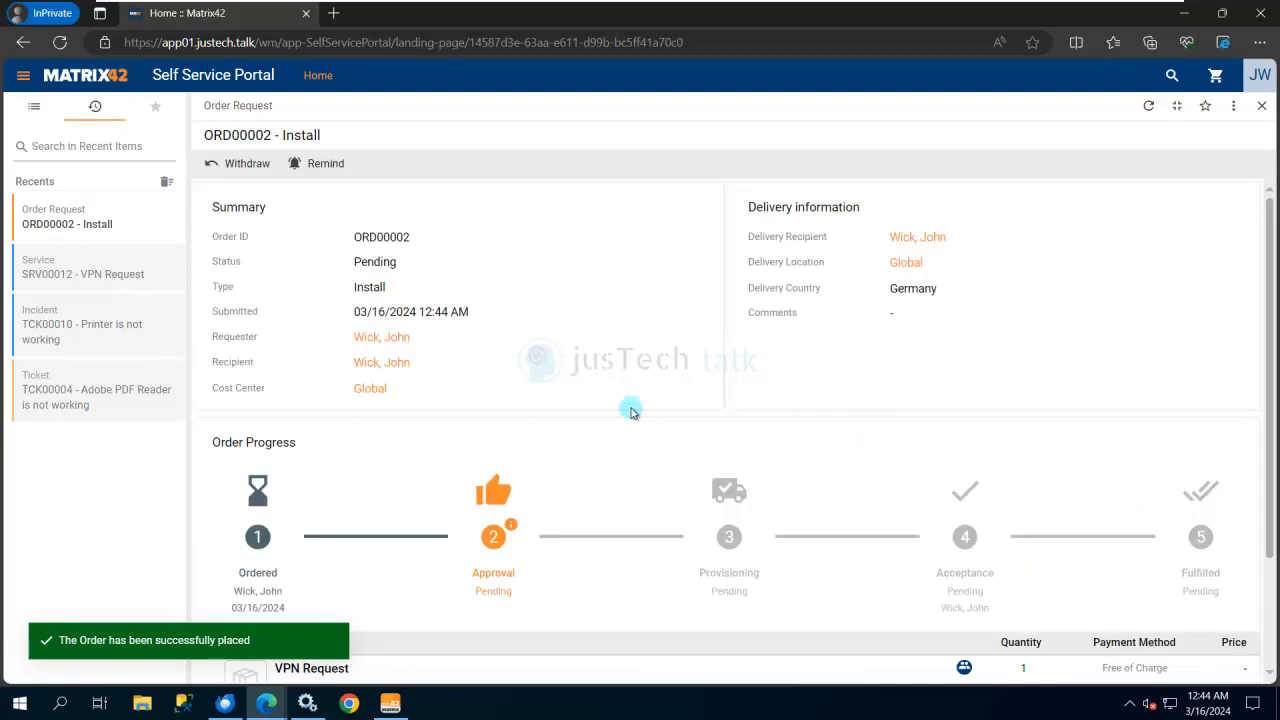
scroll(625, 368, "down", 2)
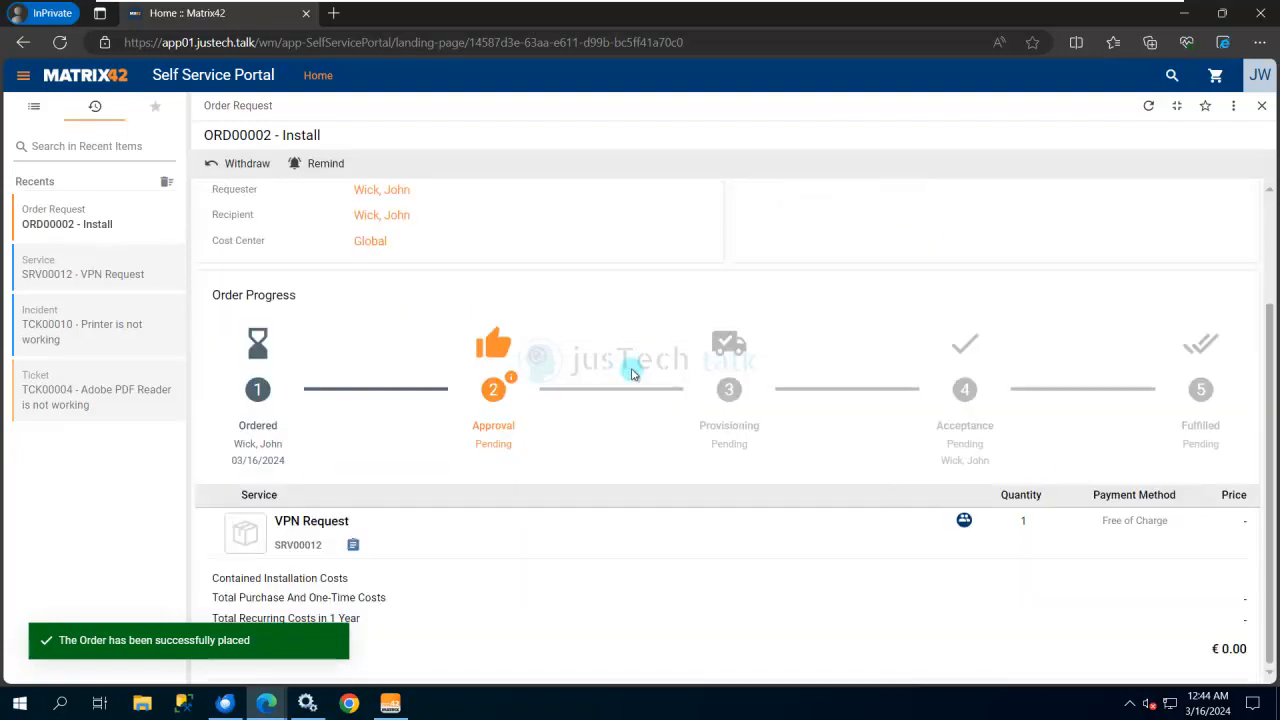
left_click(511, 379)
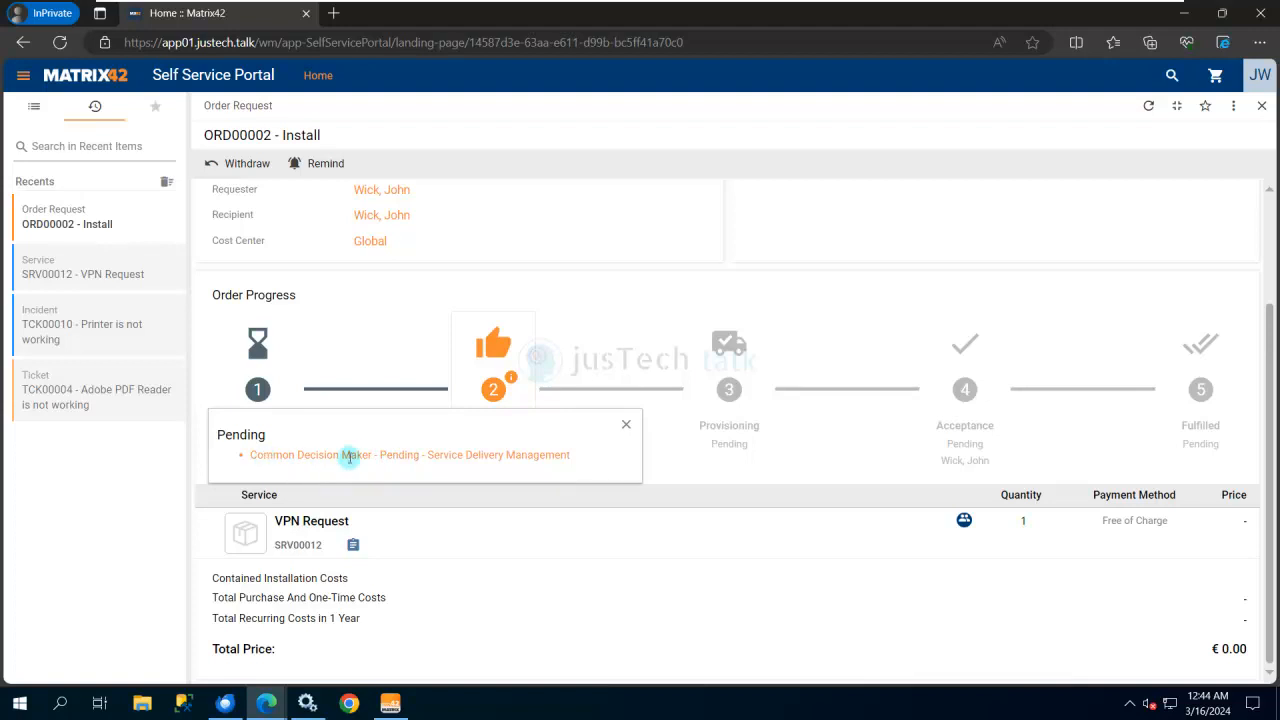
left_click(627, 426)
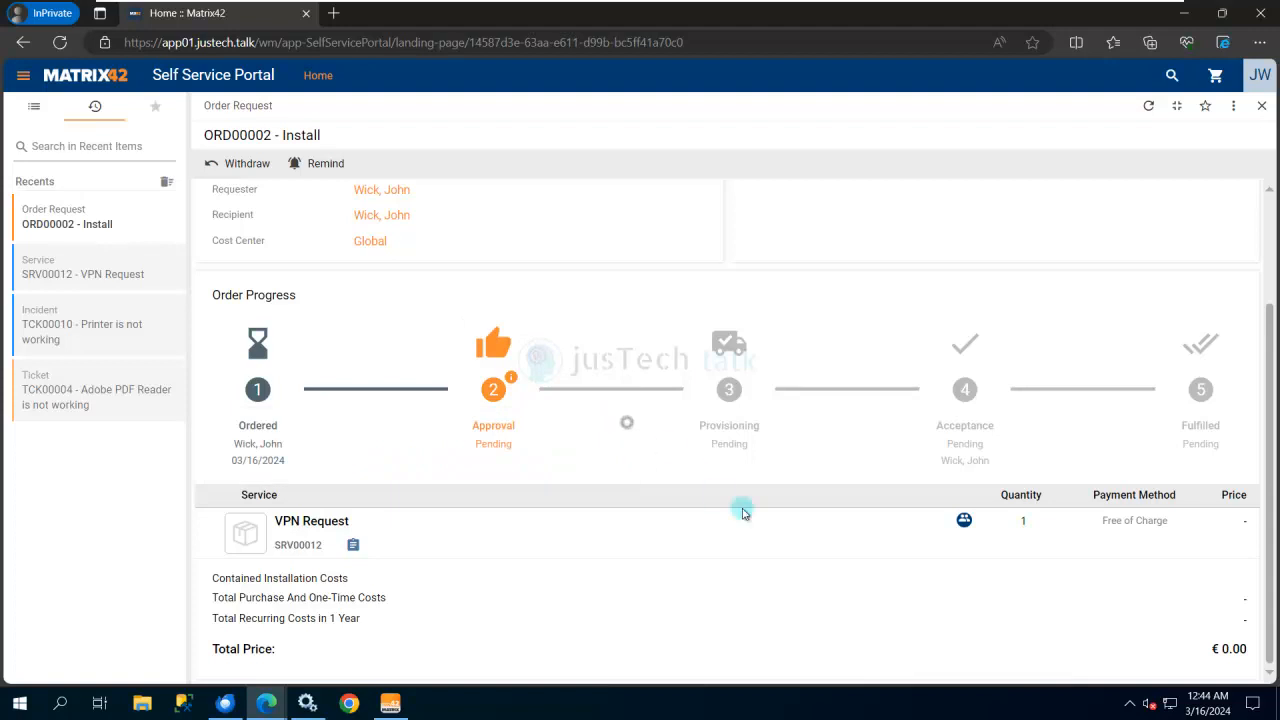
scroll(715, 395, "up", 3)
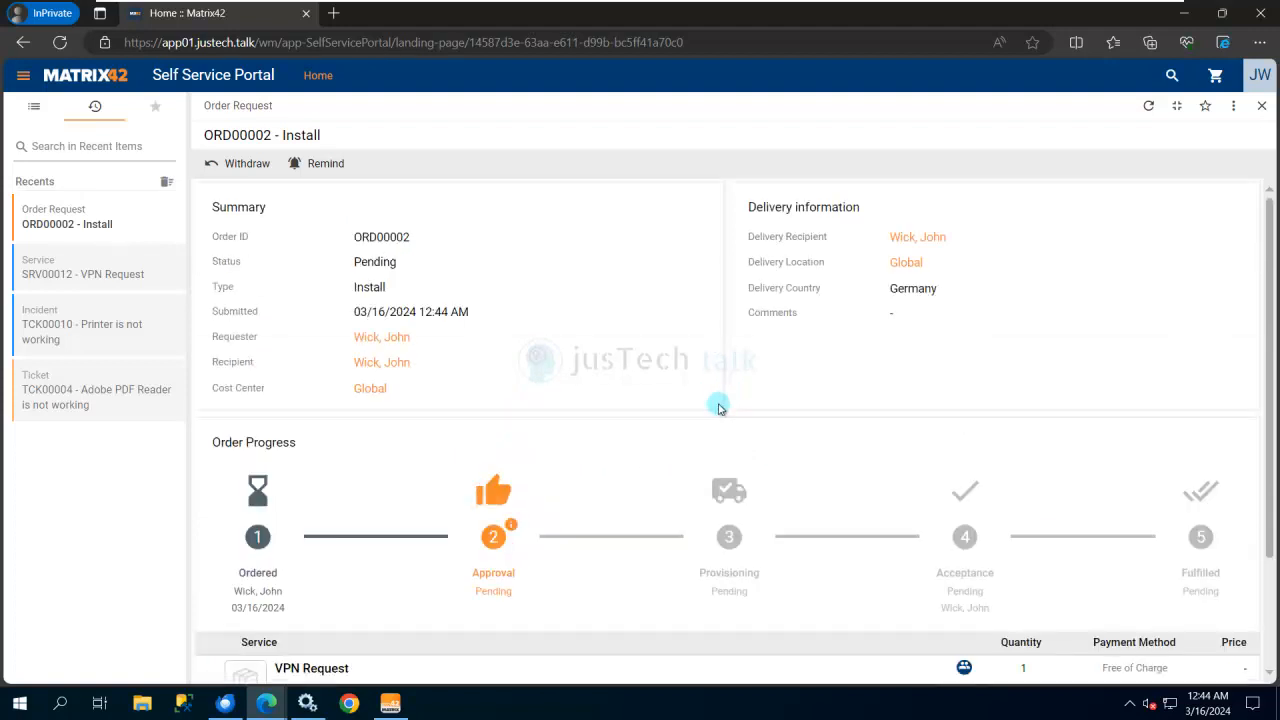
Close the order view, reopen the VPN Request from My Orders In Progress and check its pending approval details.
left_click(1261, 107)
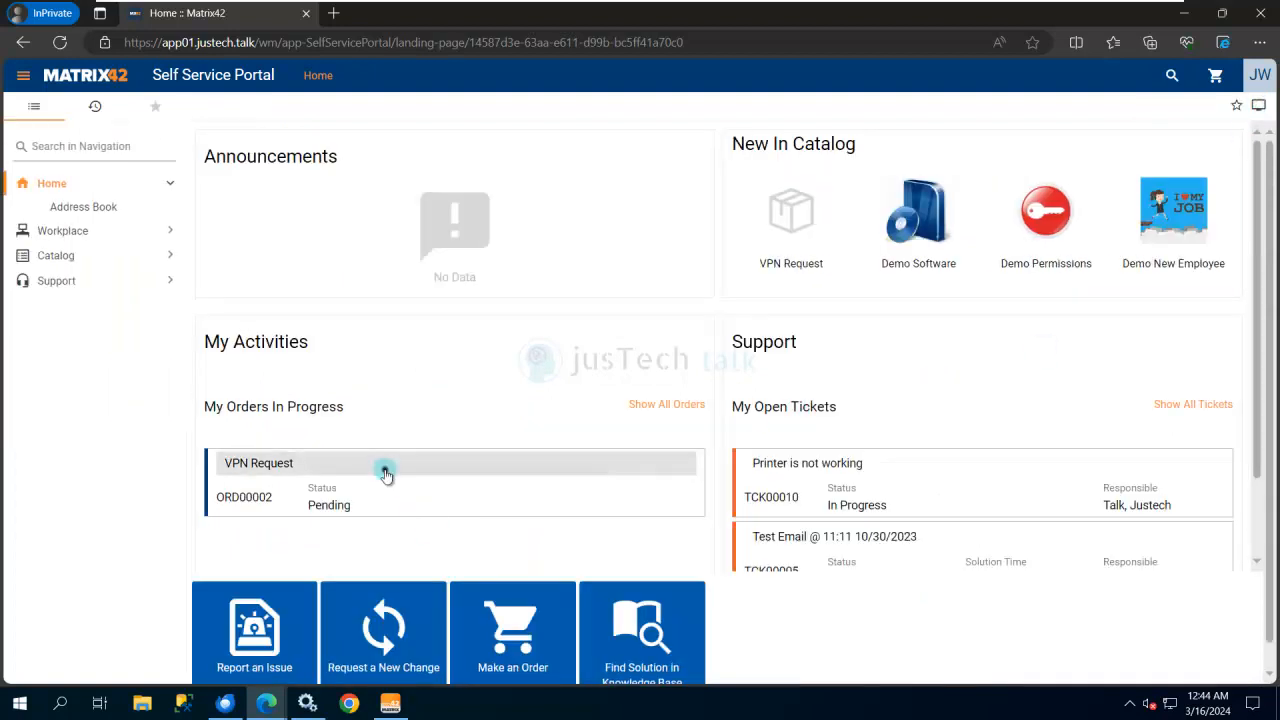
left_click(386, 471)
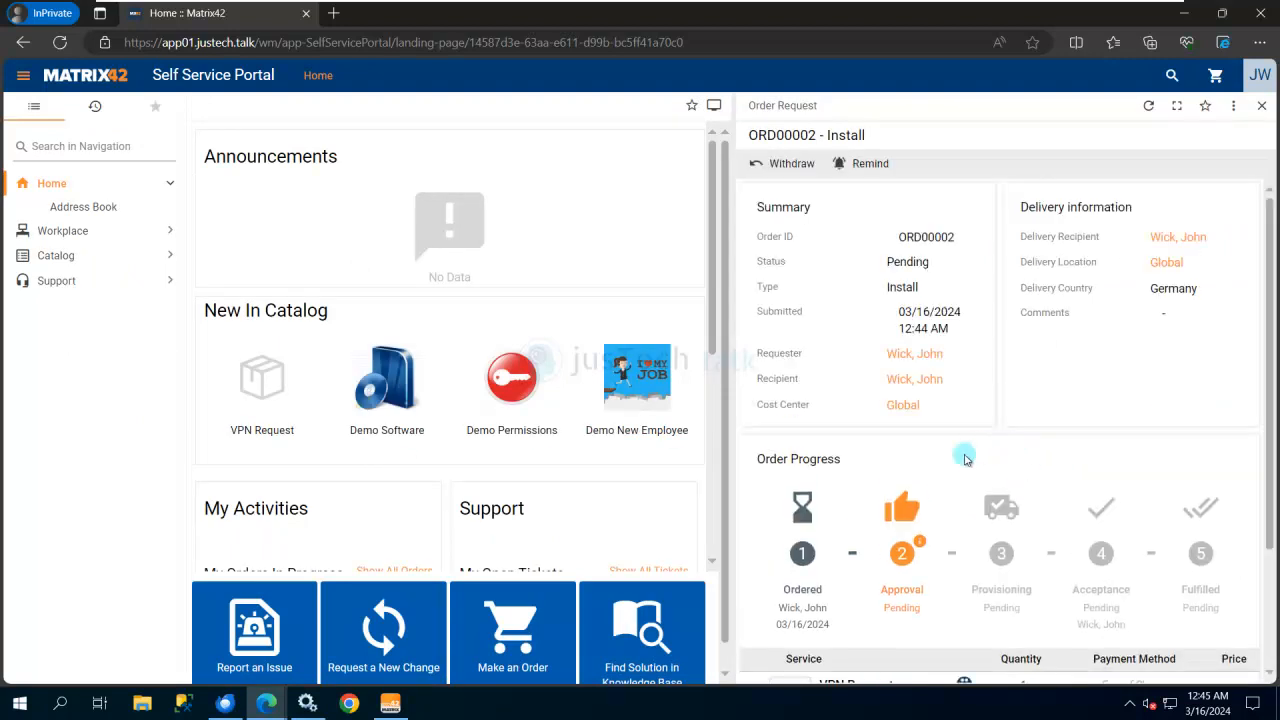
scroll(963, 458, "down", 2)
left_click(921, 394)
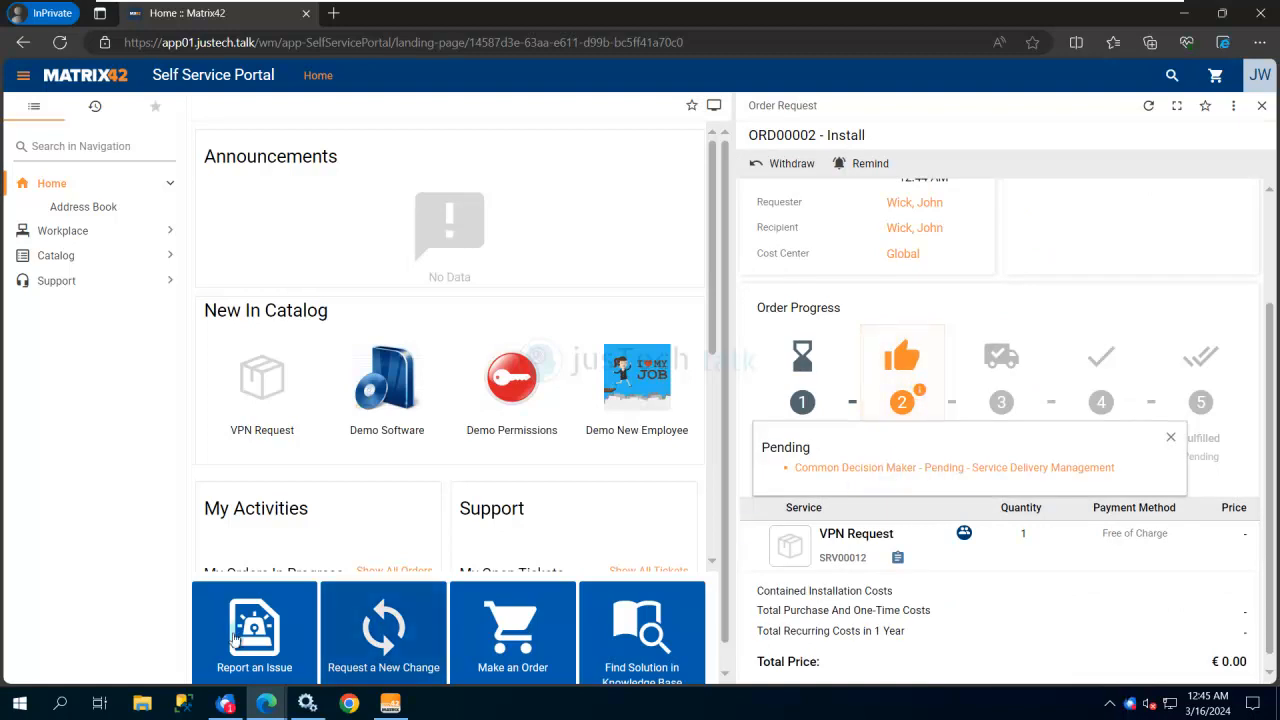
left_click(226, 708)
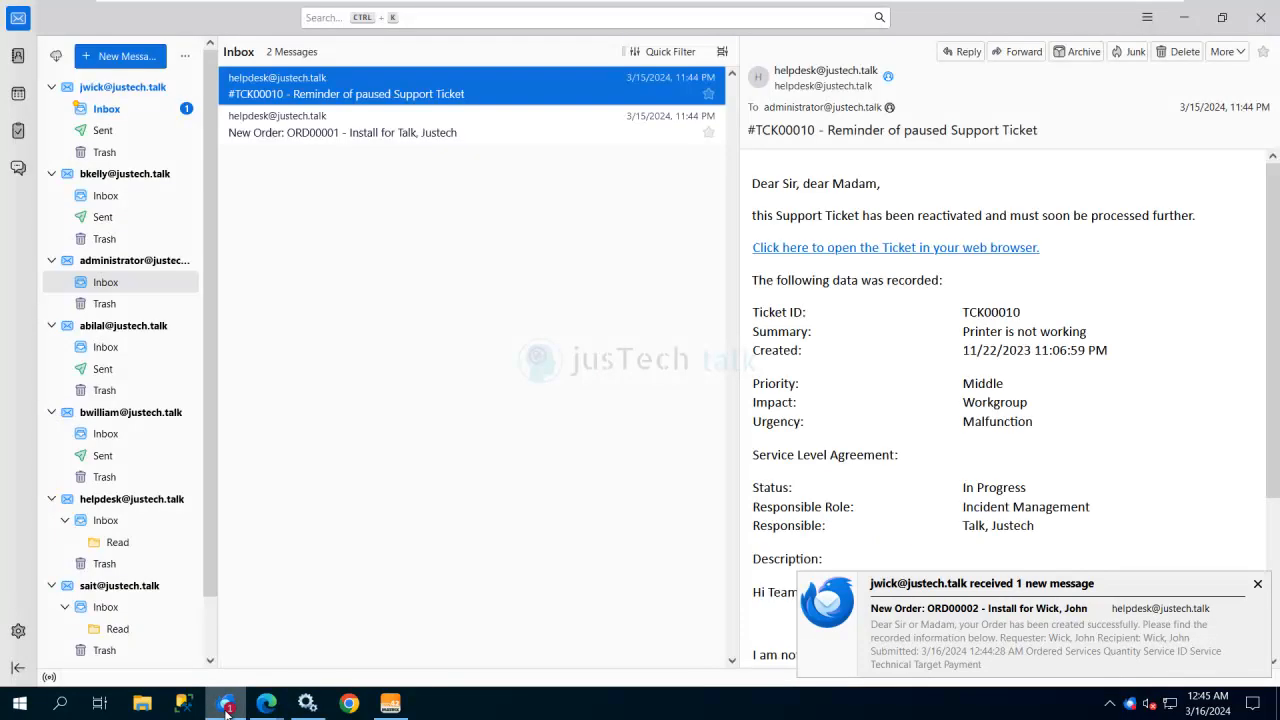
left_click(226, 708)
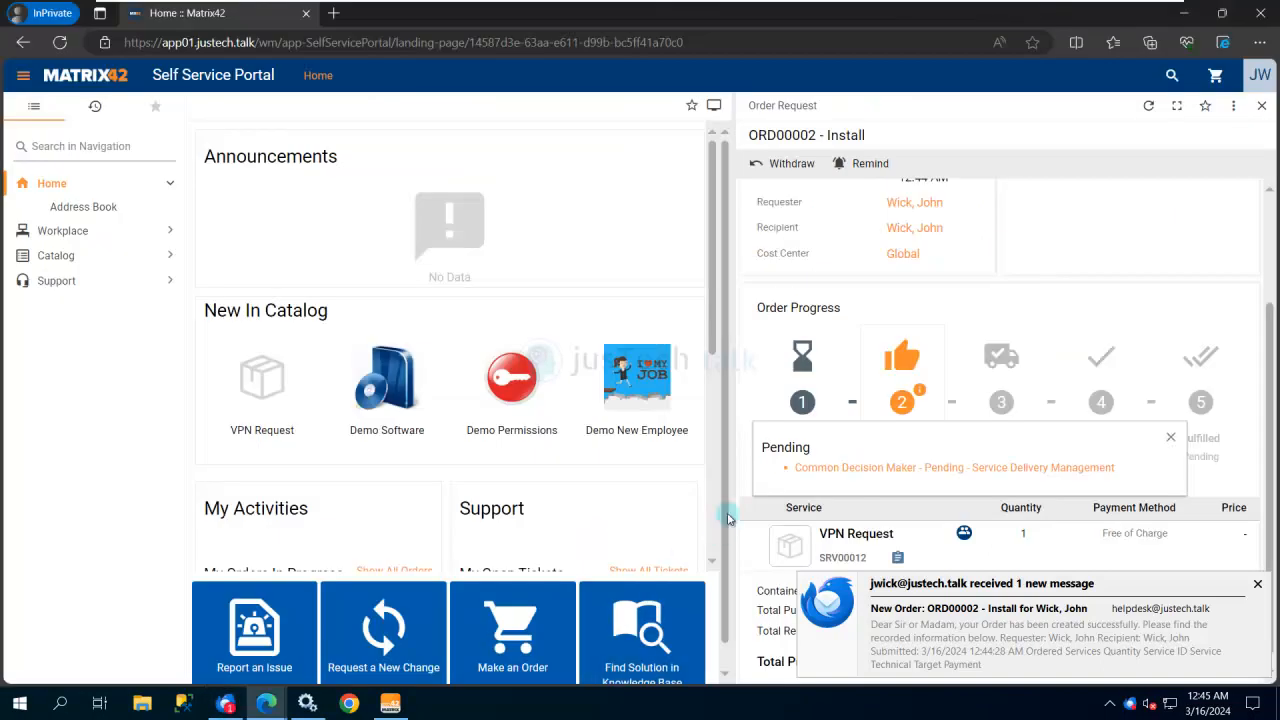
left_click(1170, 437)
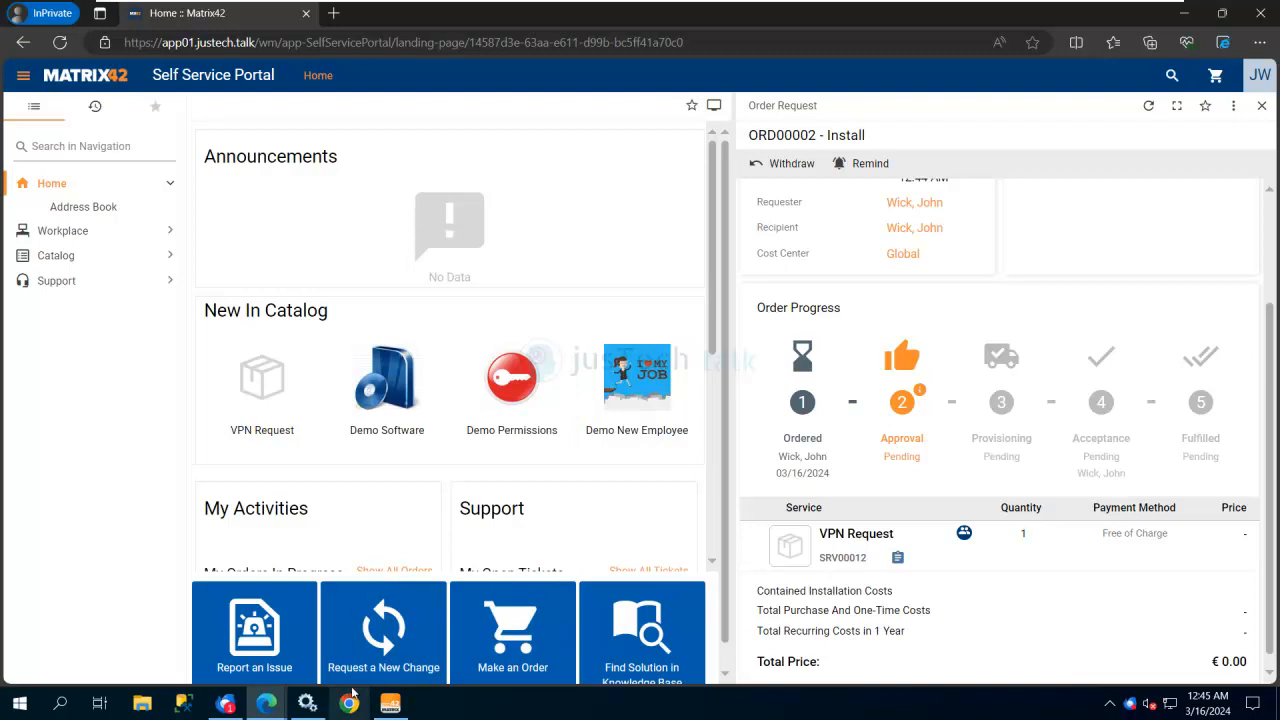
Switch to the administrator's browser window and open the list of services in the Service Catalog application.
left_click(270, 706)
left_click(205, 645)
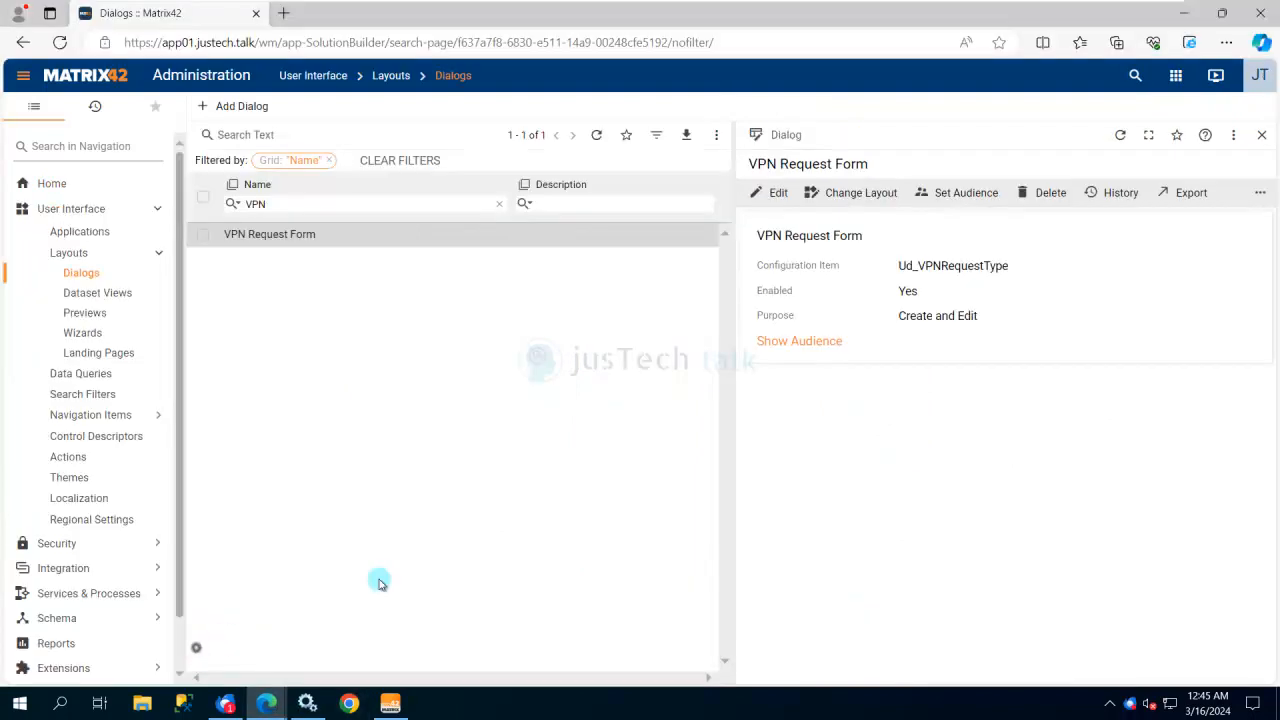
left_click(1175, 80)
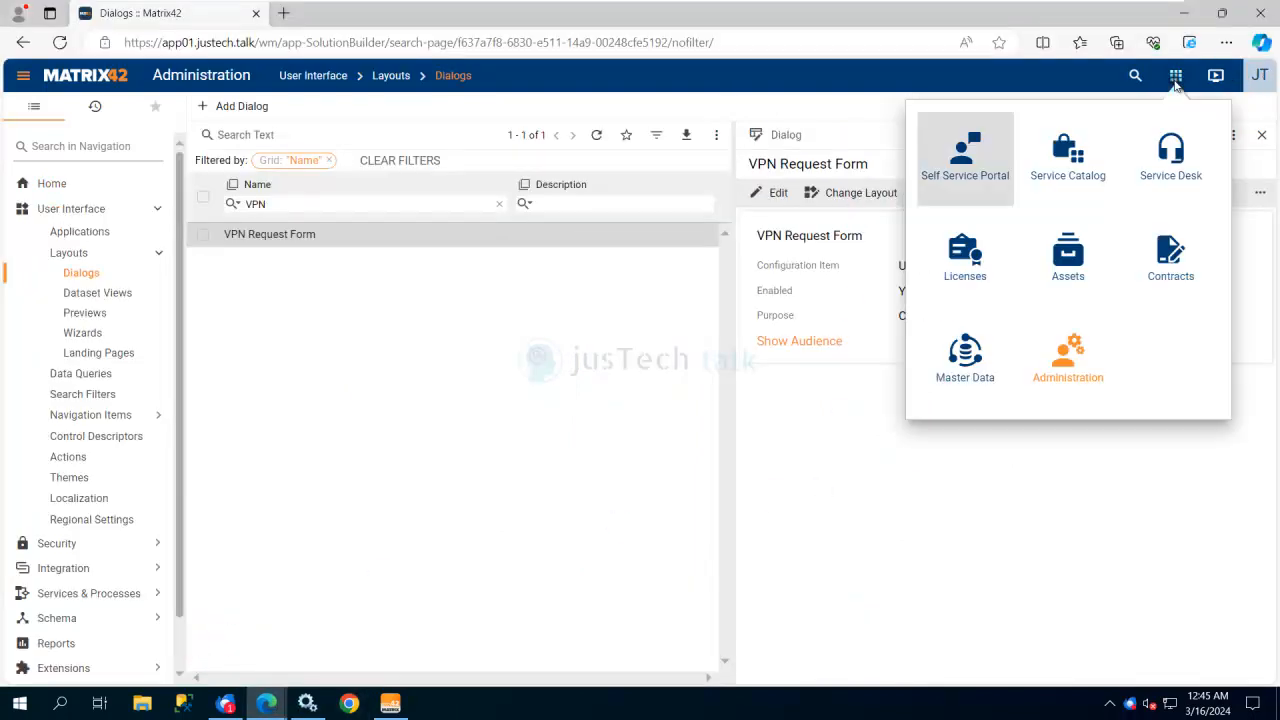
left_click(1060, 177)
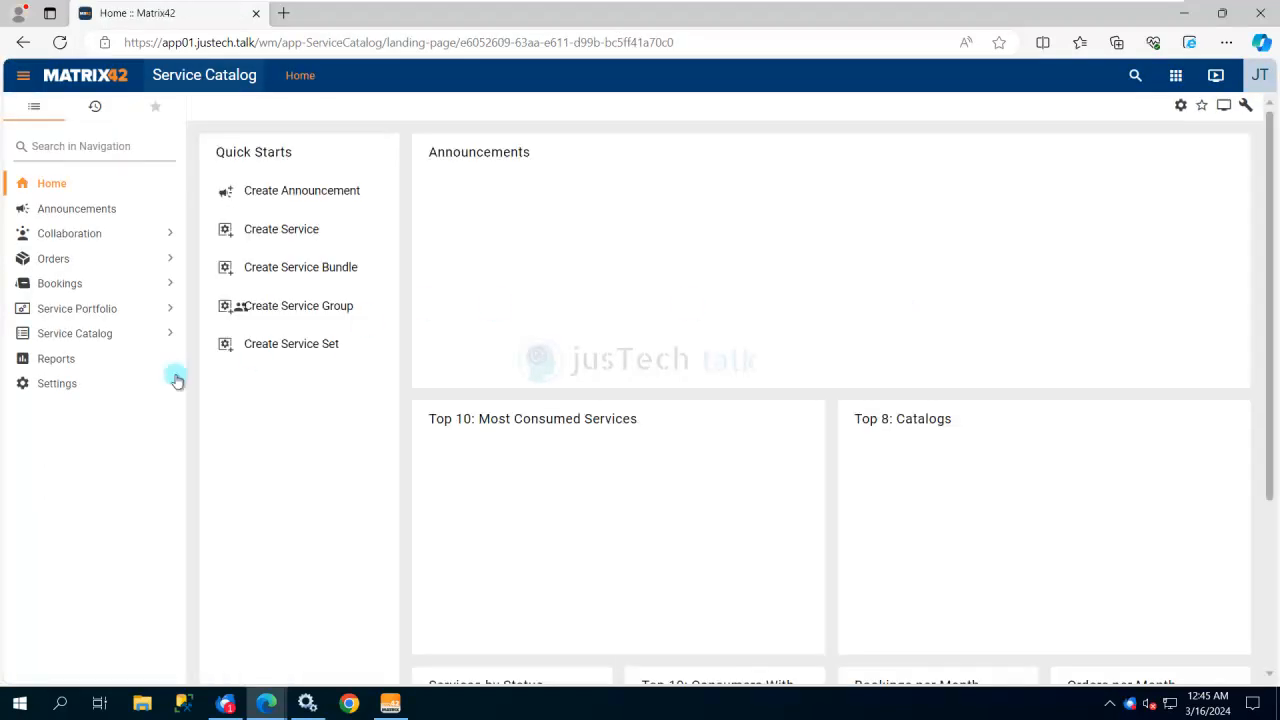
left_click(112, 336)
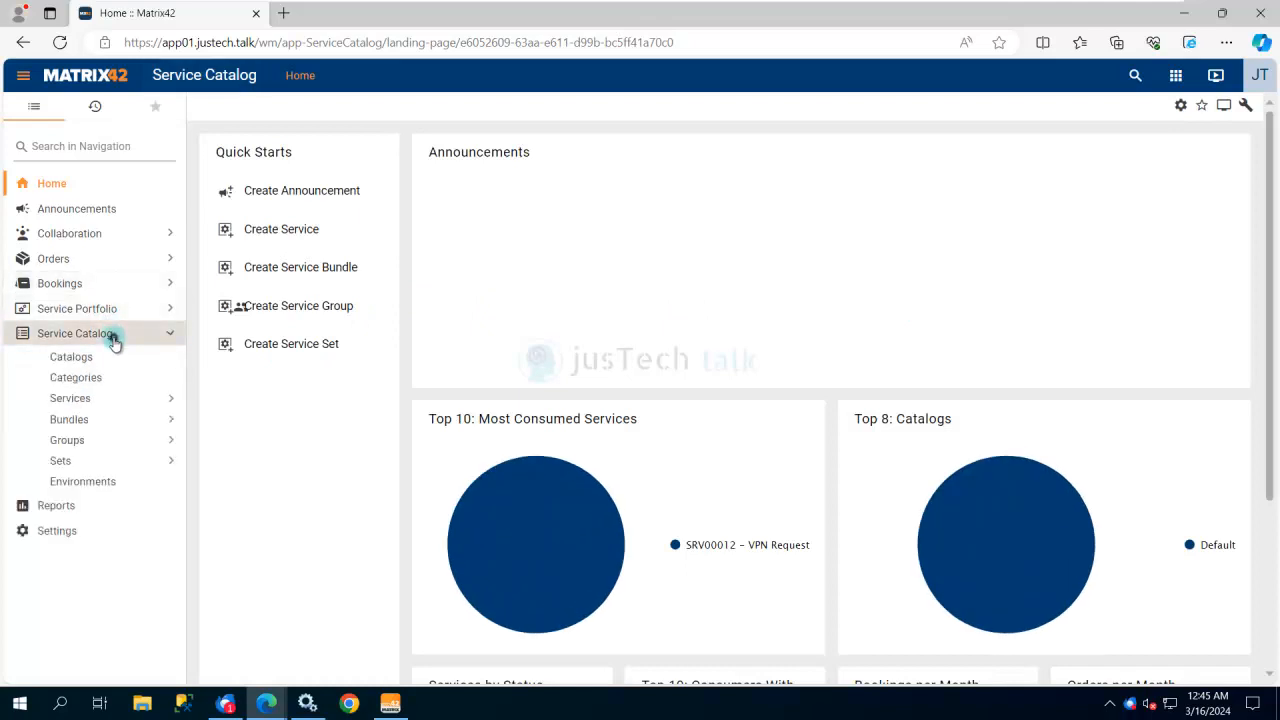
left_click(142, 403)
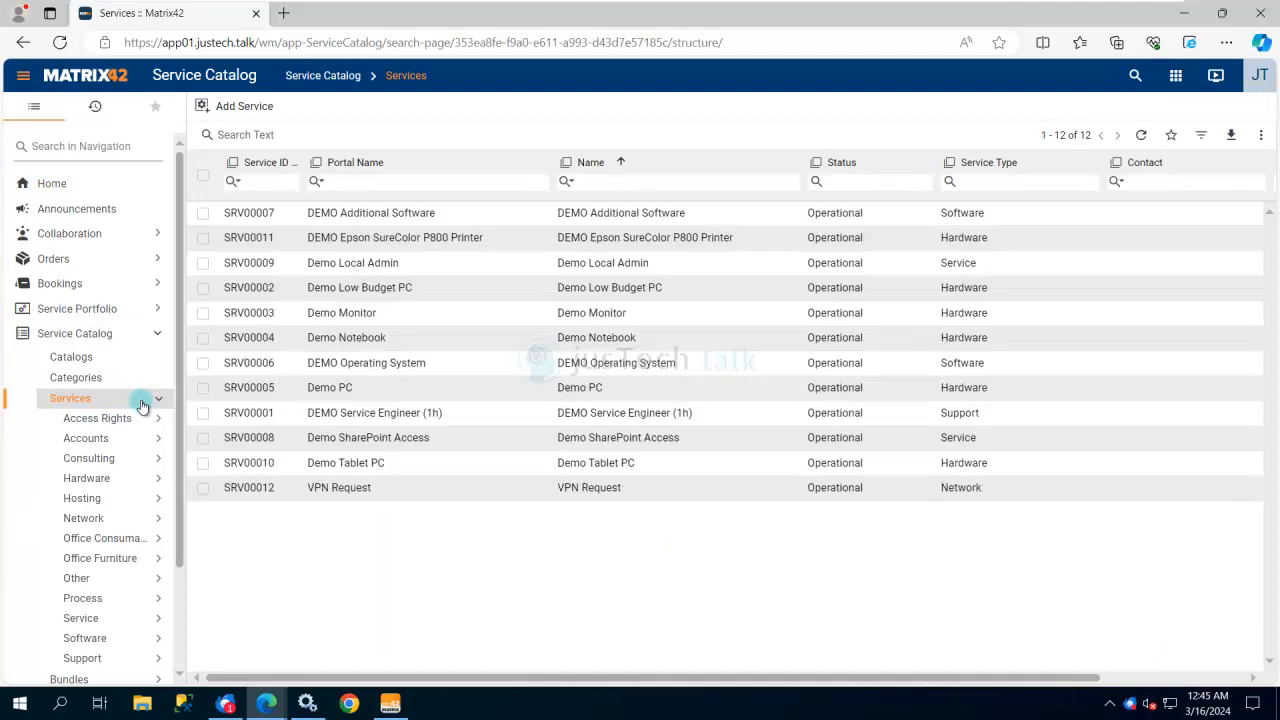
Open the VPN Request service for editing and check its assigned approval workflow.
left_click(352, 488)
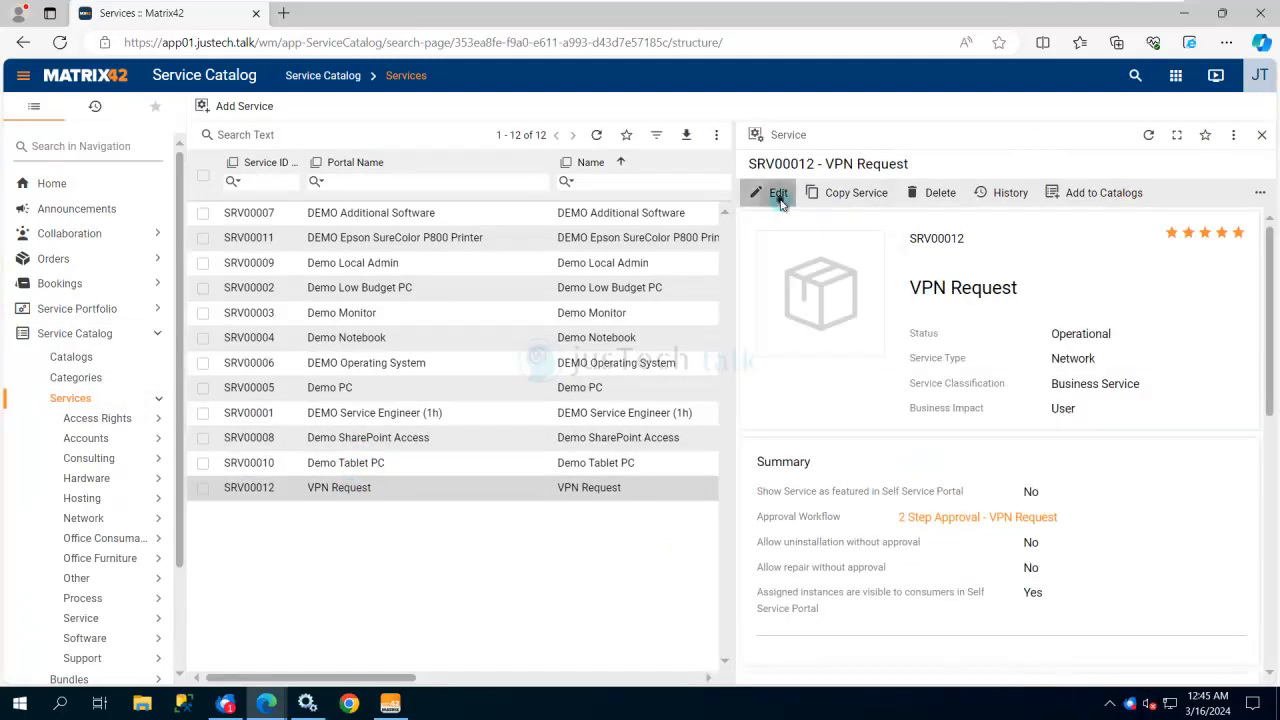
left_click(780, 198)
scroll(443, 349, "down", 3)
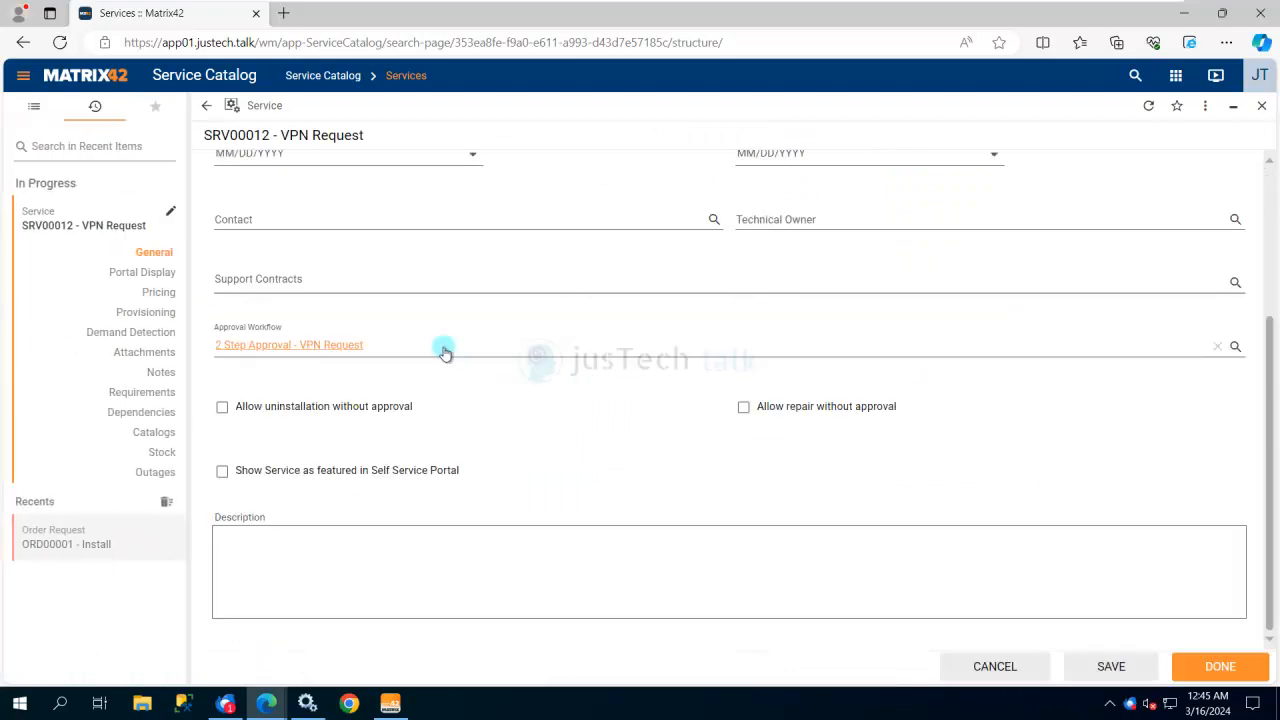
left_click(155, 316)
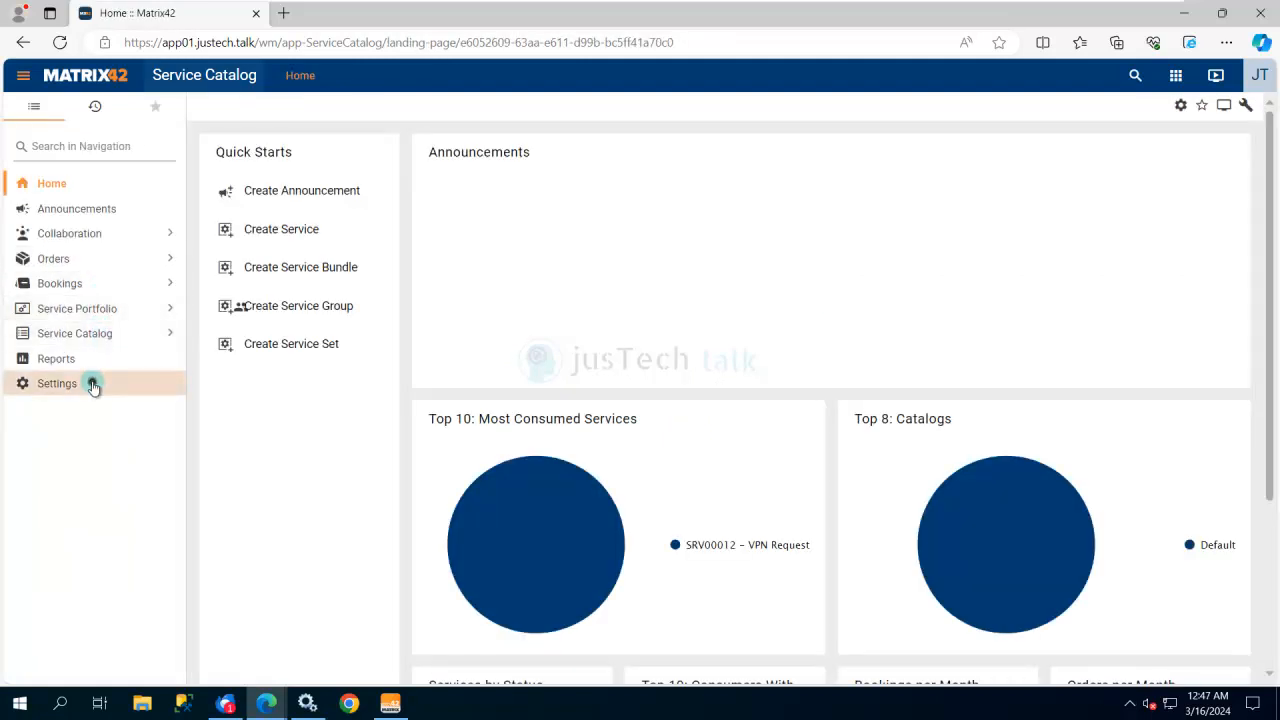
Clear General Approval Workflow and Rebooking Approval Workflow in the Service Catalog's Global System Settings and save.
left_click(92, 385)
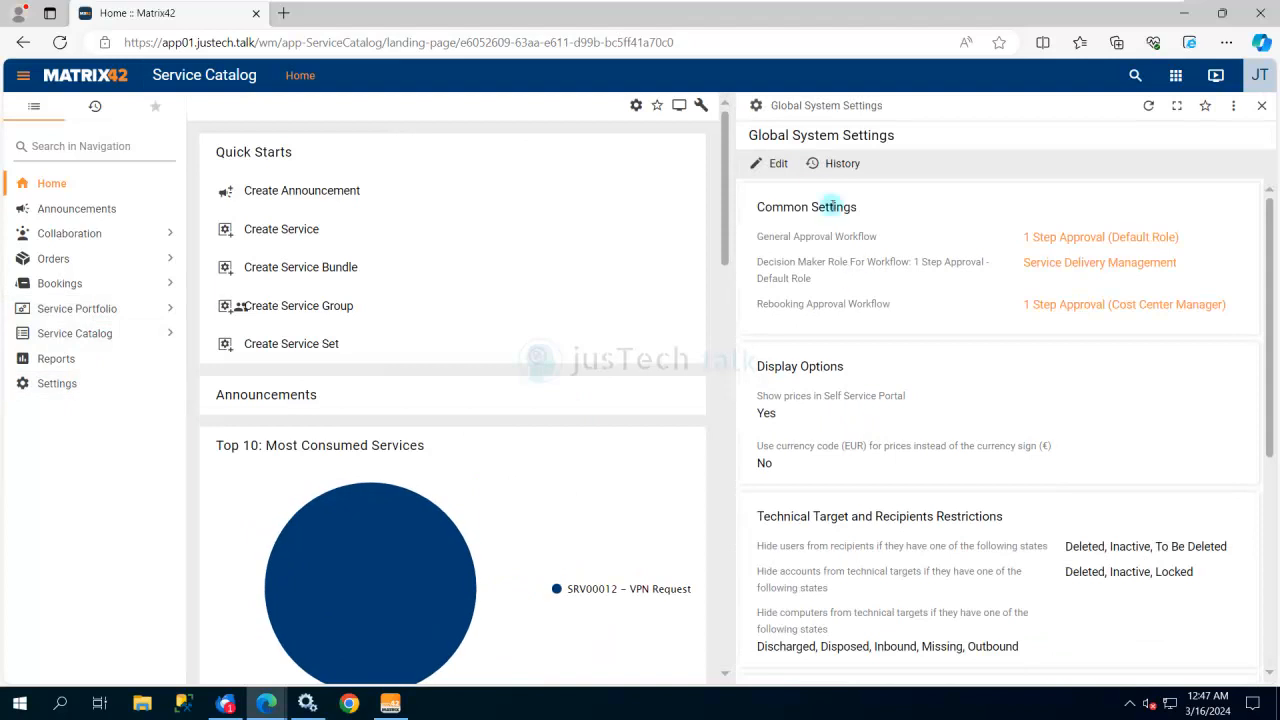
left_click(777, 163)
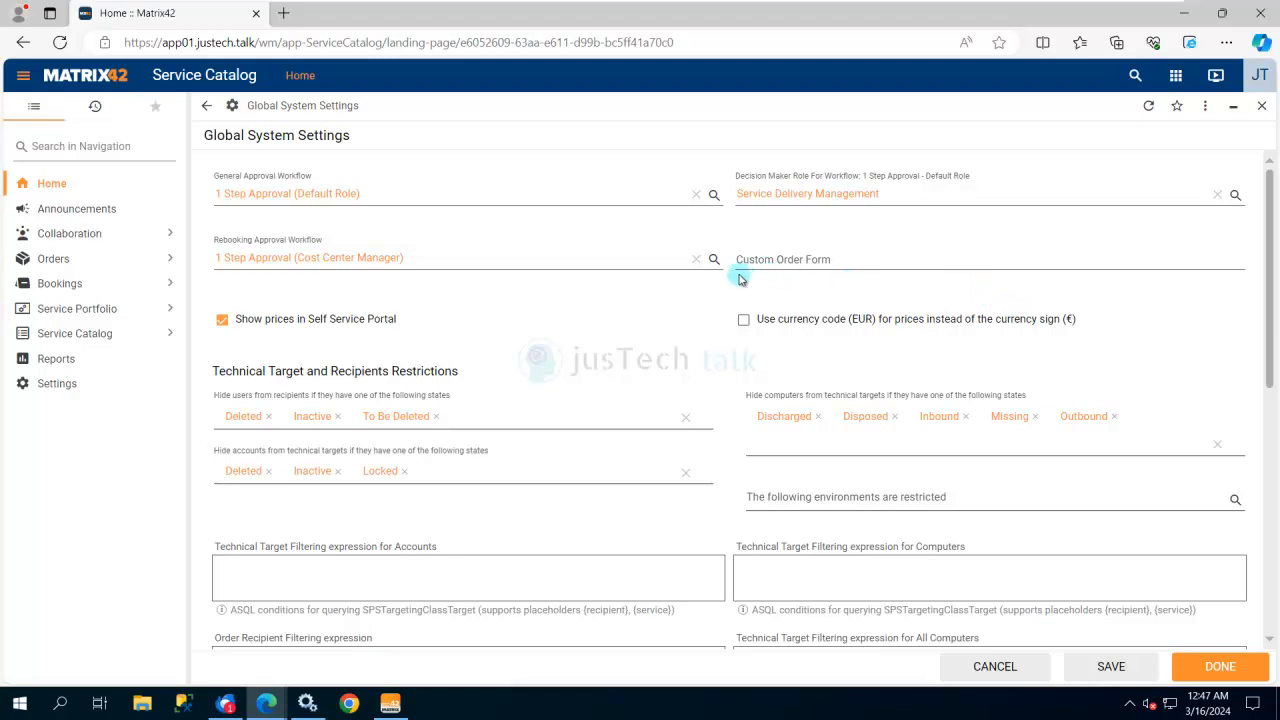
left_click(697, 260)
left_click(697, 194)
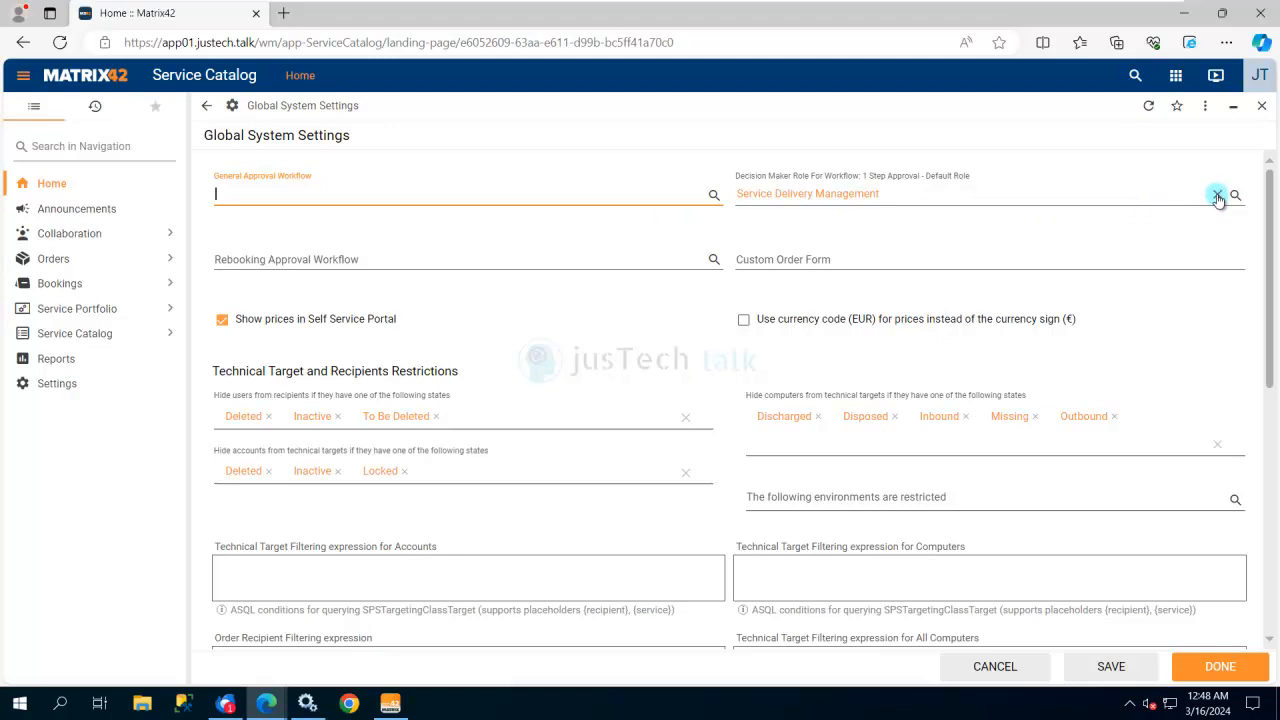
left_click(1226, 668)
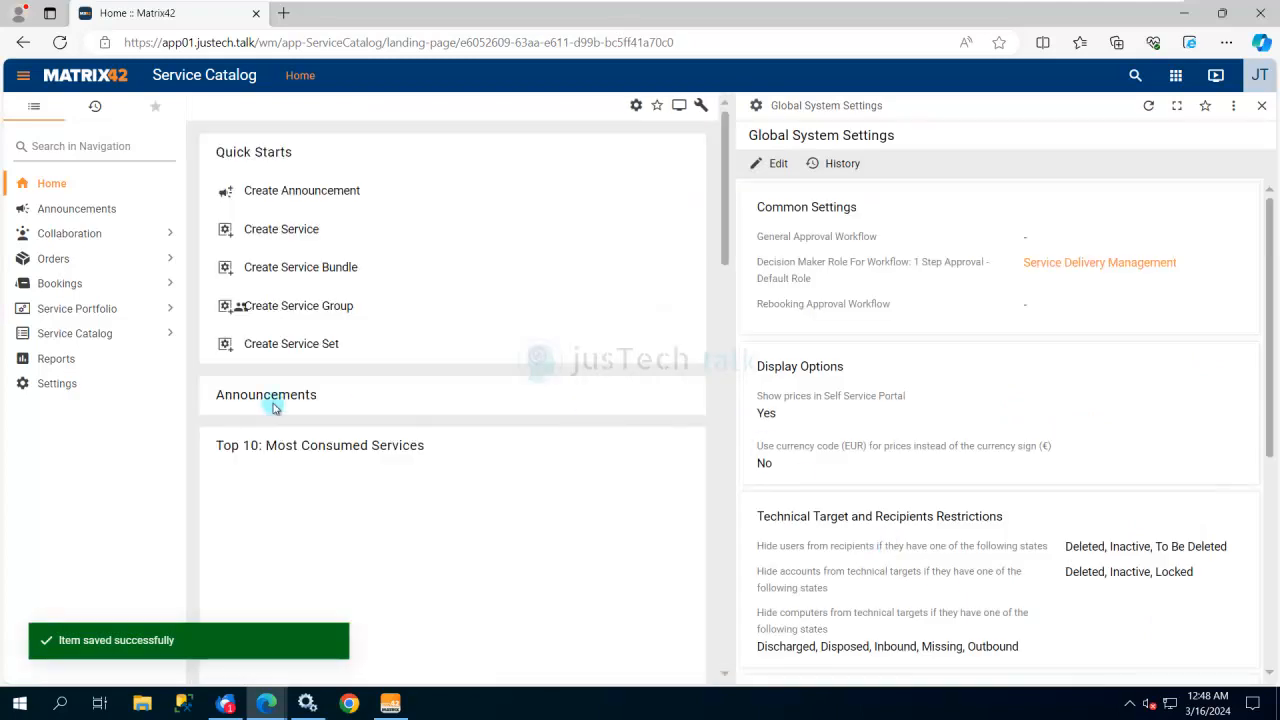
Reopen the VPN Request service for editing, check its approval workflow assignment and save the service.
left_click(80, 336)
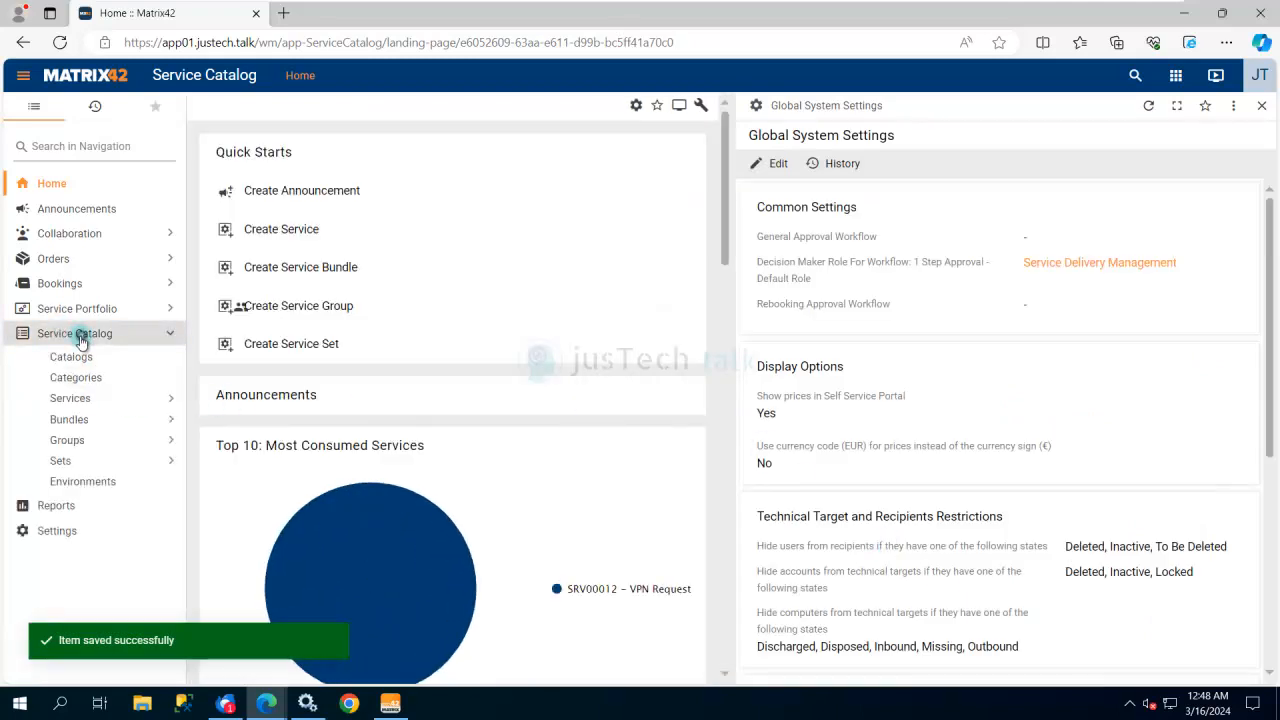
left_click(110, 400)
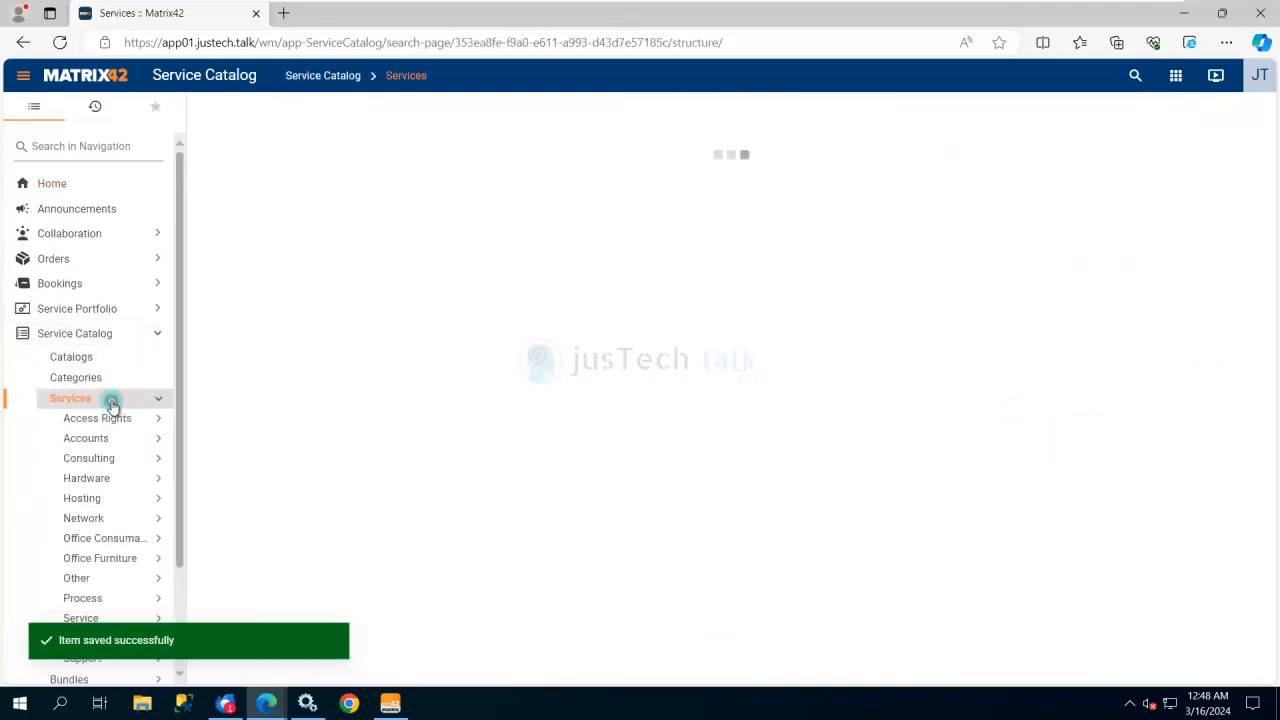
left_click(102, 618)
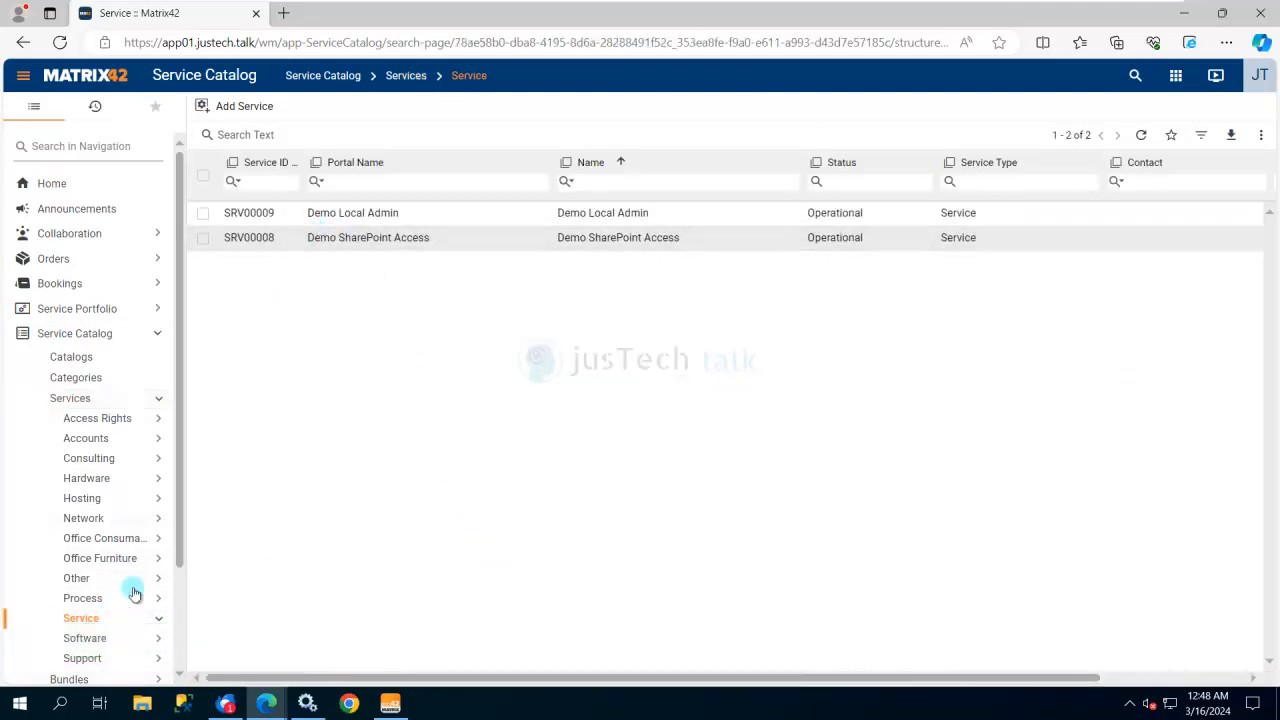
left_click(104, 400)
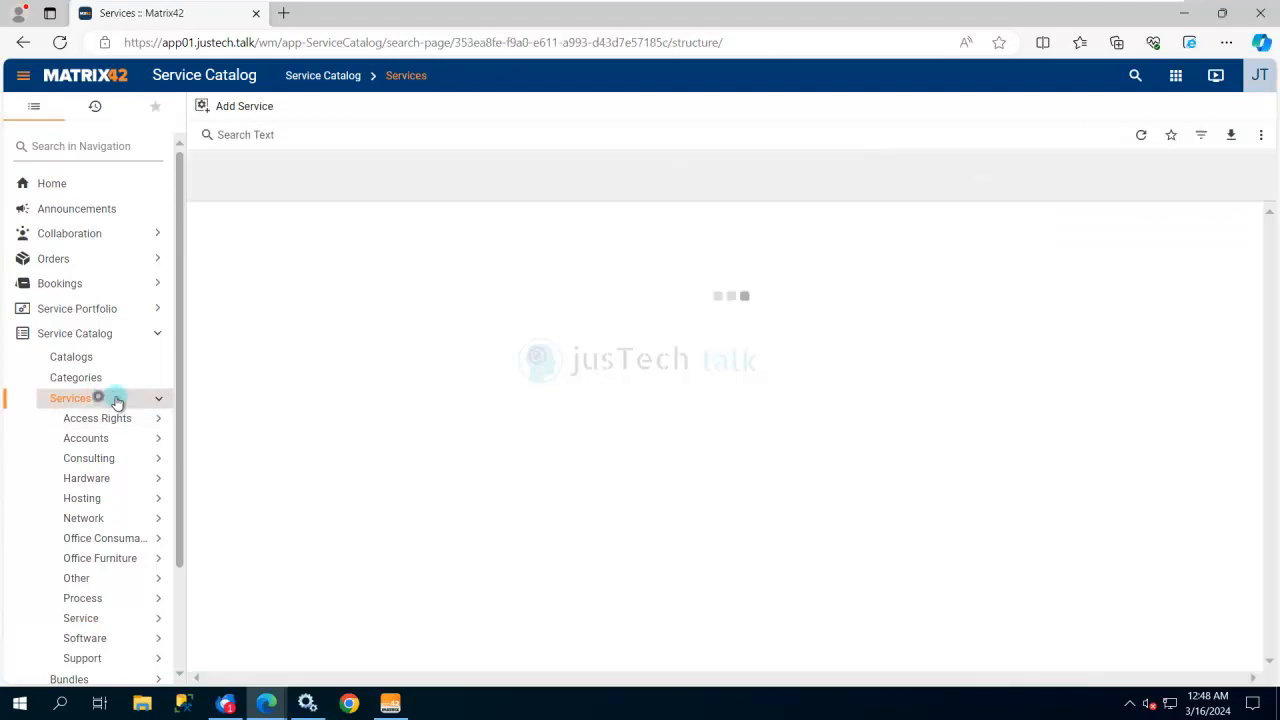
left_click(320, 487)
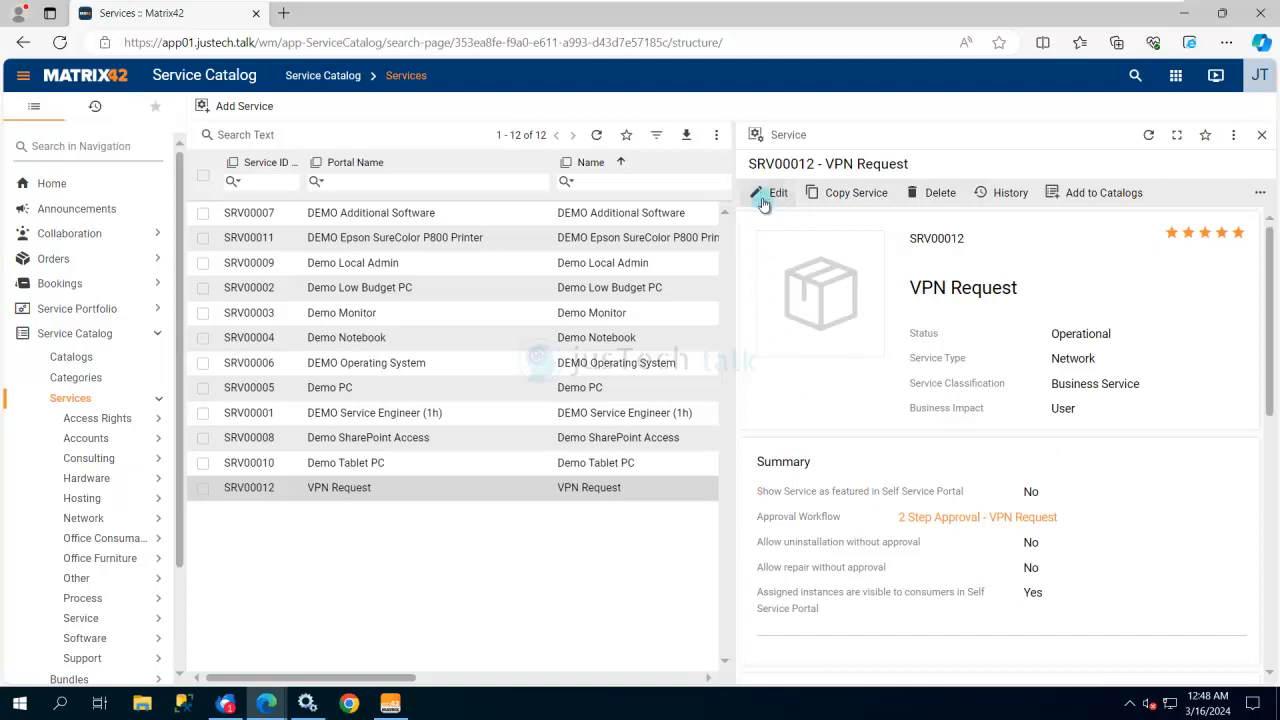
left_click(772, 196)
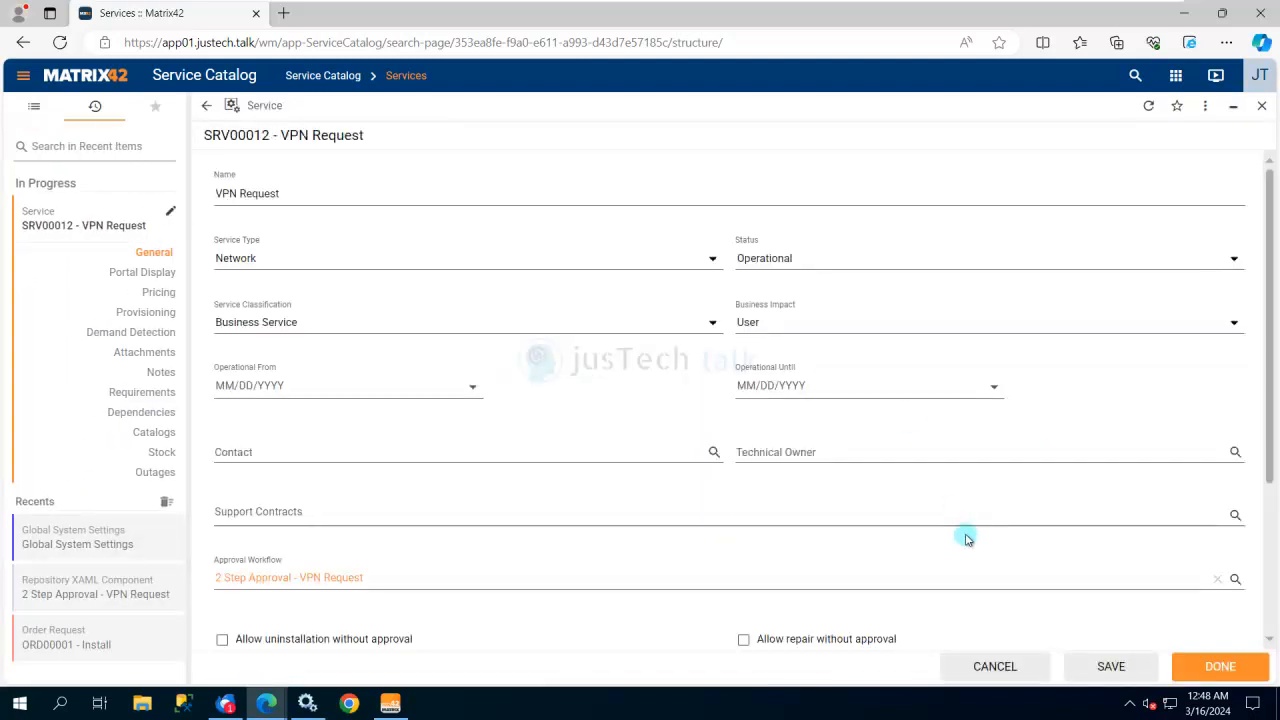
scroll(644, 487, "down", 2)
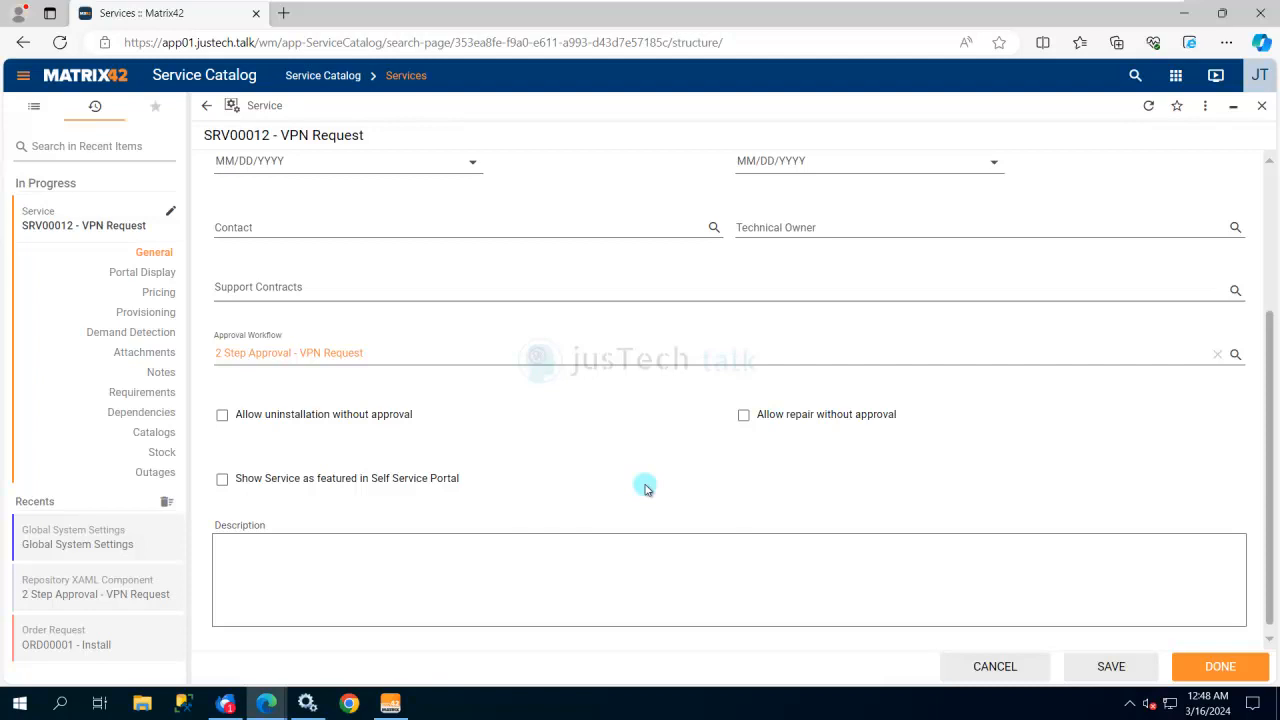
left_click(1222, 667)
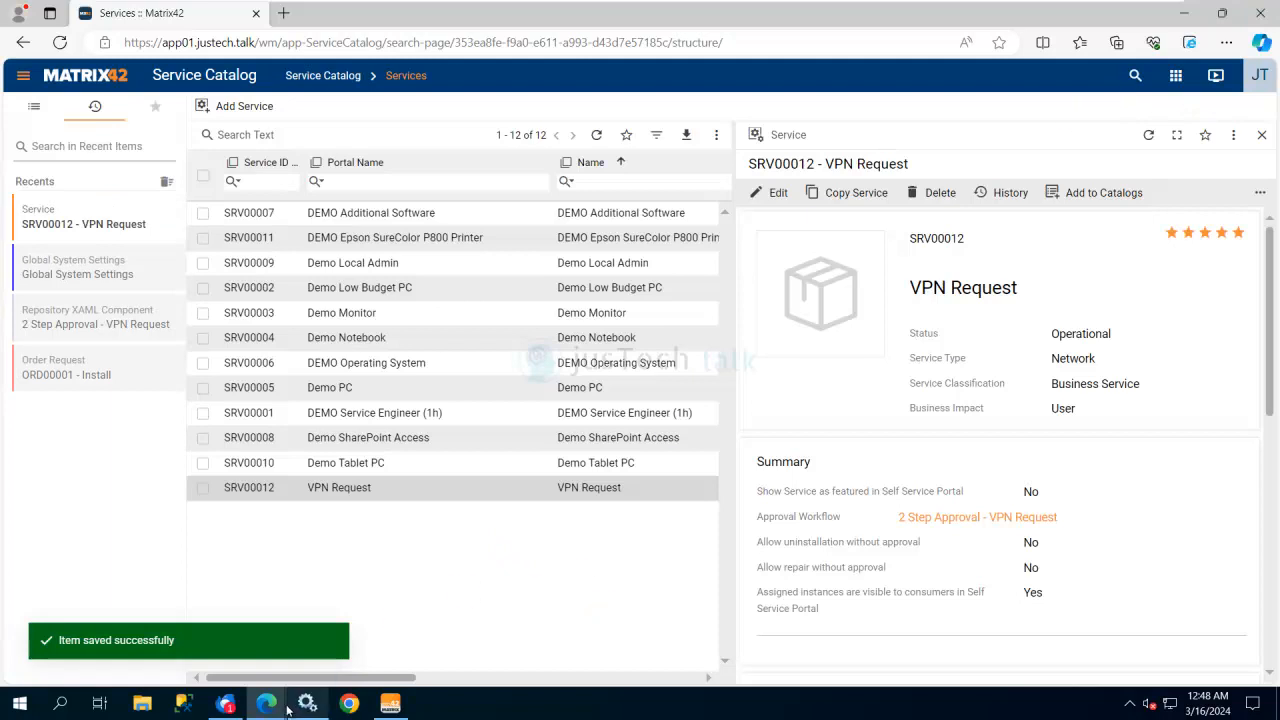
Switch to the requester's InPrivate Self Service Portal window and start withdrawing the pending VPN Request order.
mouse_move(270, 706)
left_click(357, 632)
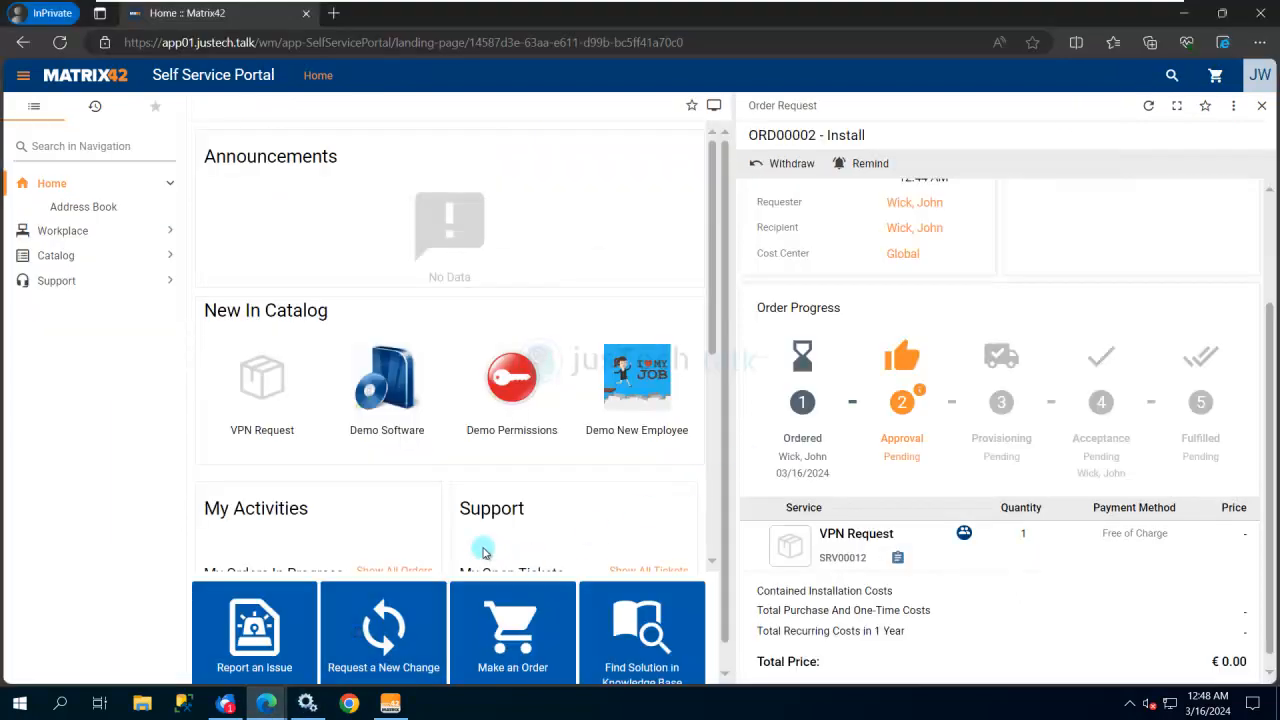
scroll(503, 346, "down", 2)
scroll(600, 363, "up", 2)
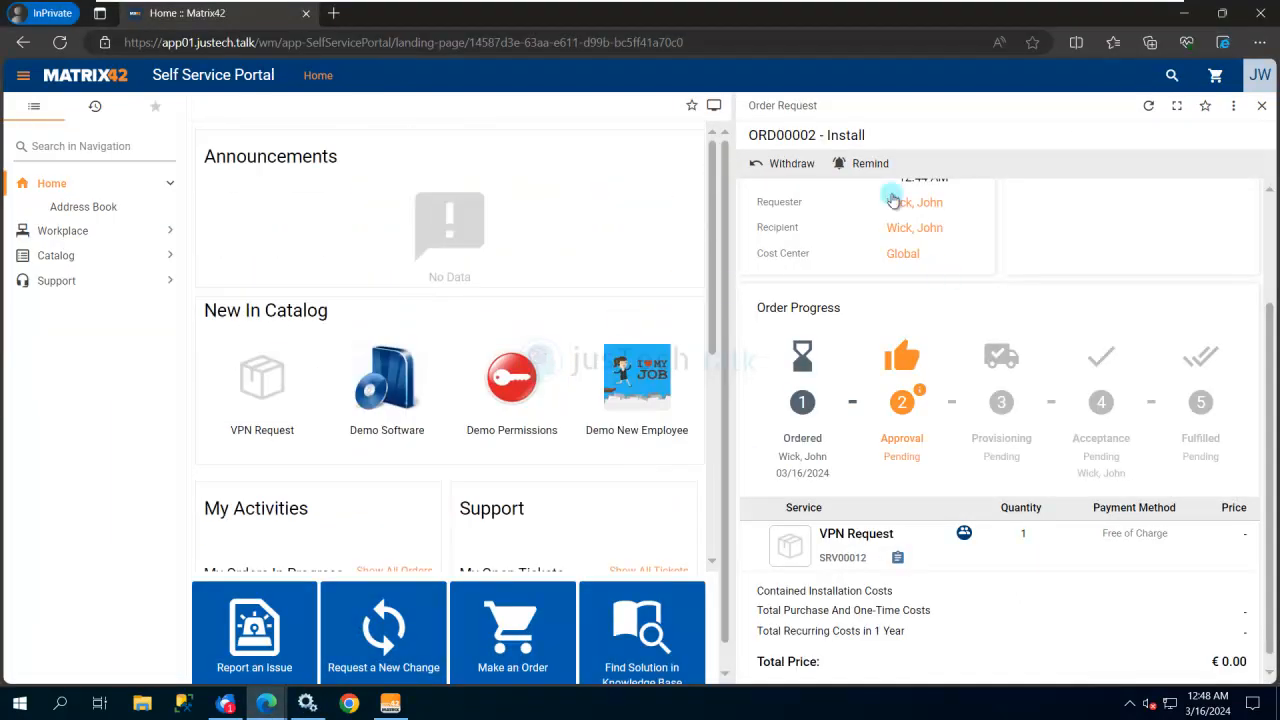
left_click(805, 163)
left_click(883, 211)
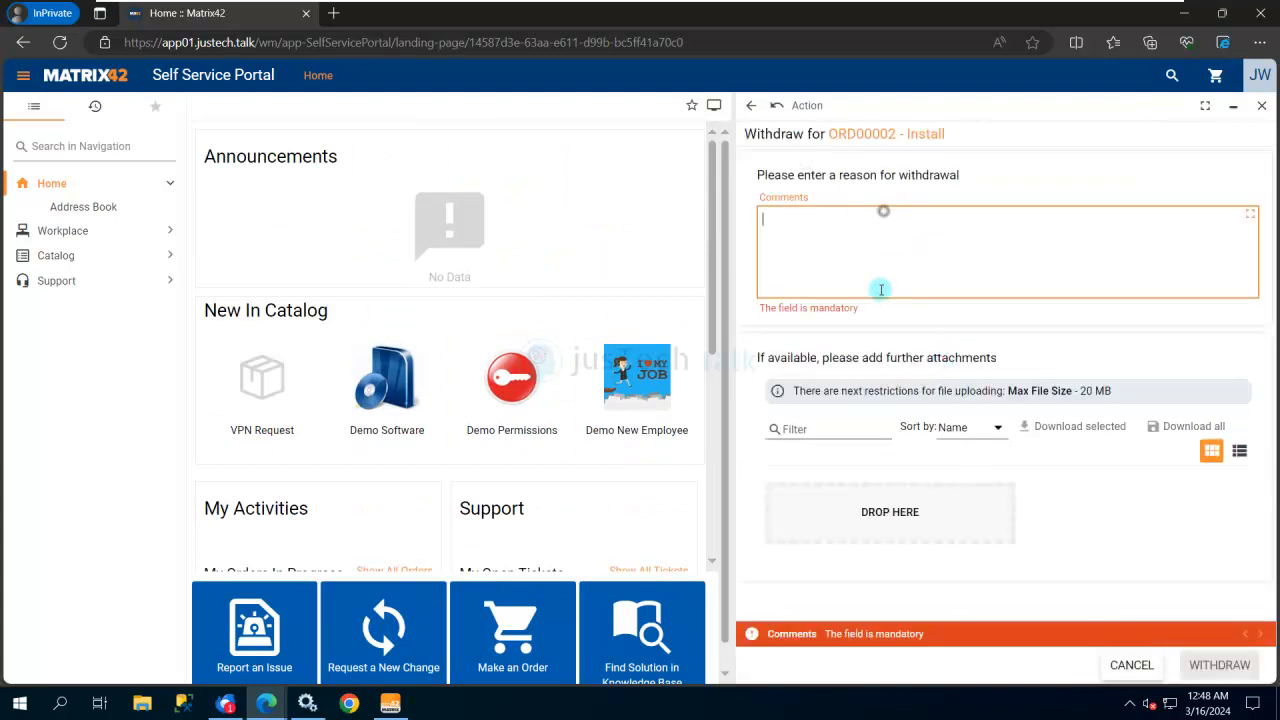
key("ctrl+t")
type("est")
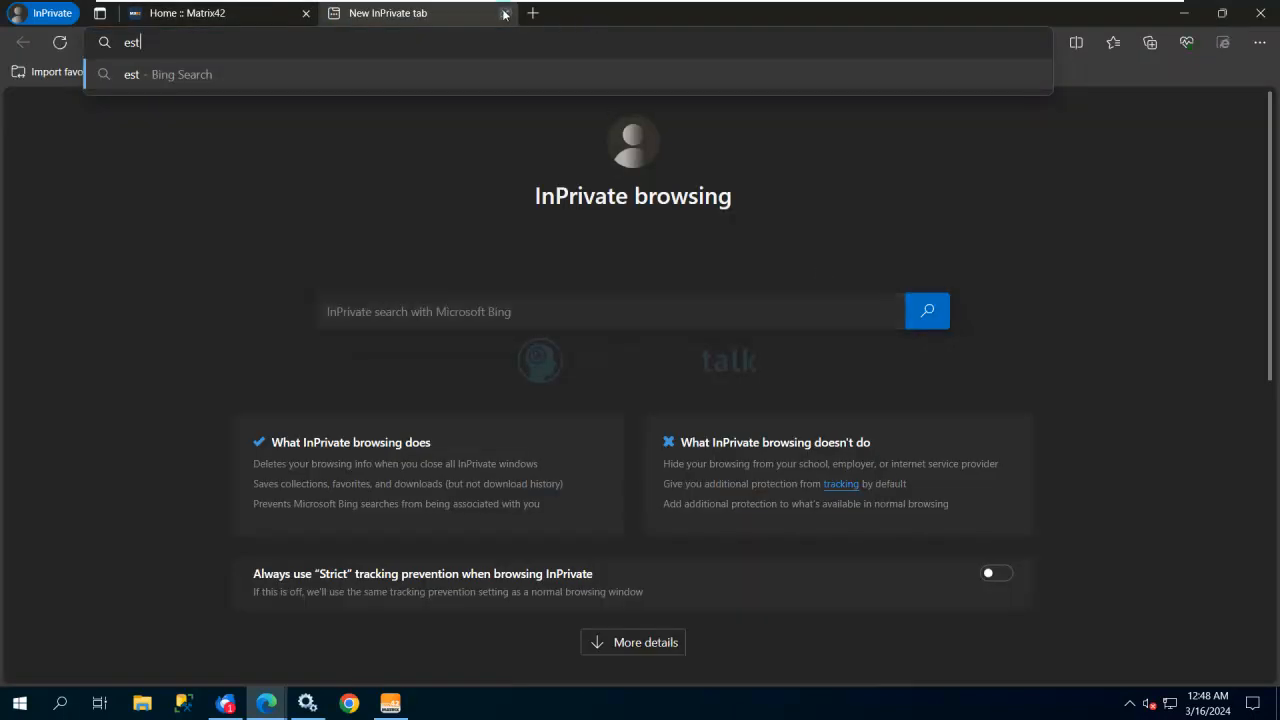
left_click(505, 13)
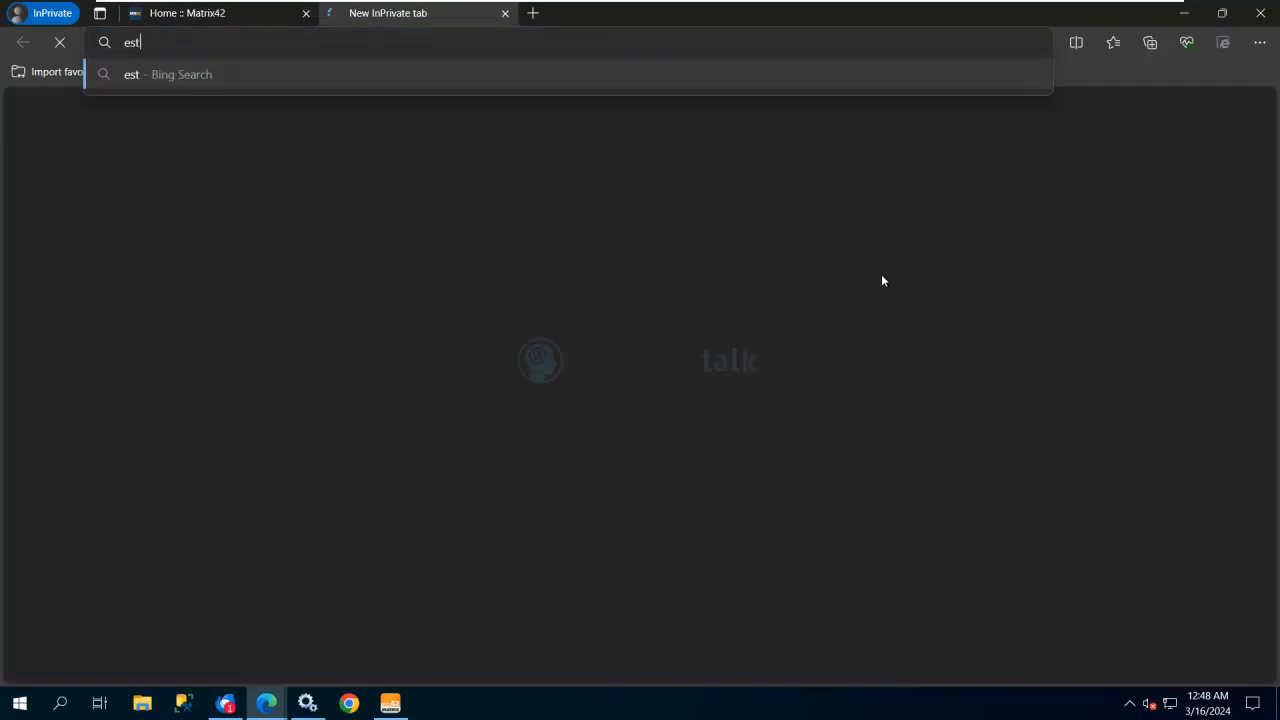
left_click(504, 14)
Withdraw the pending order with the comment "Test" and close its preview.
left_click(897, 257)
type("Test")
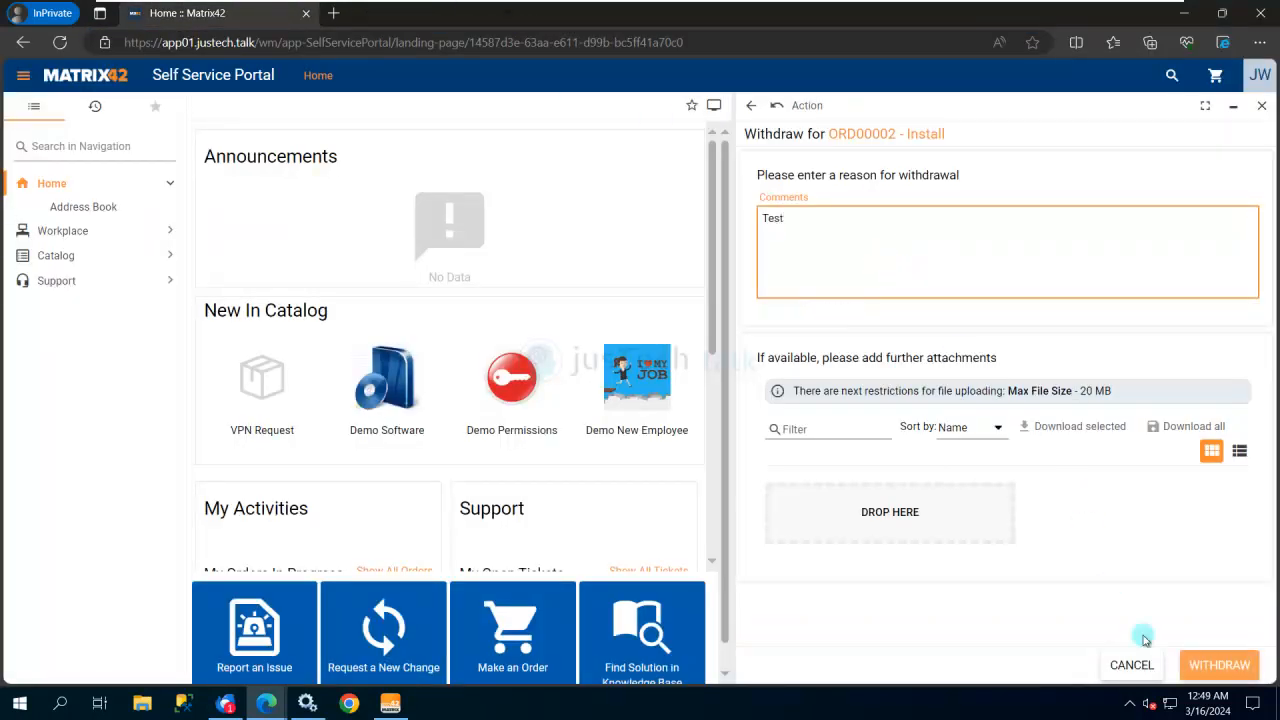
left_click(1220, 664)
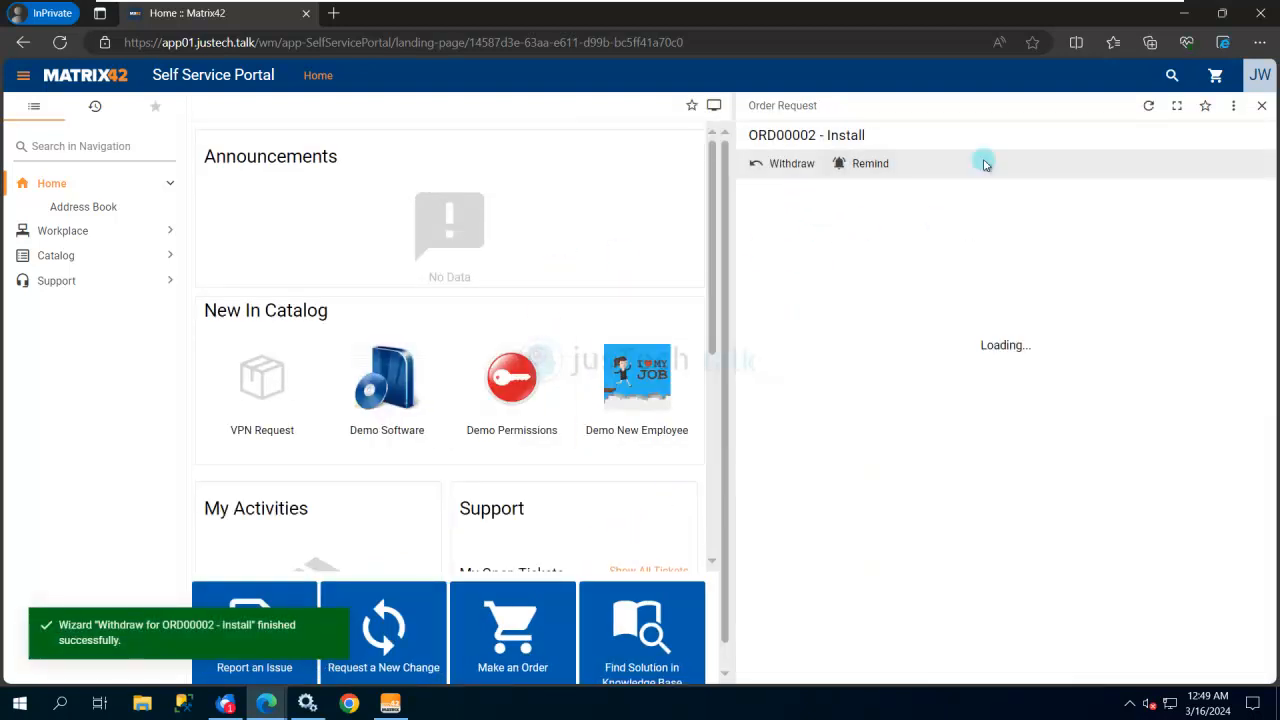
left_click(1263, 106)
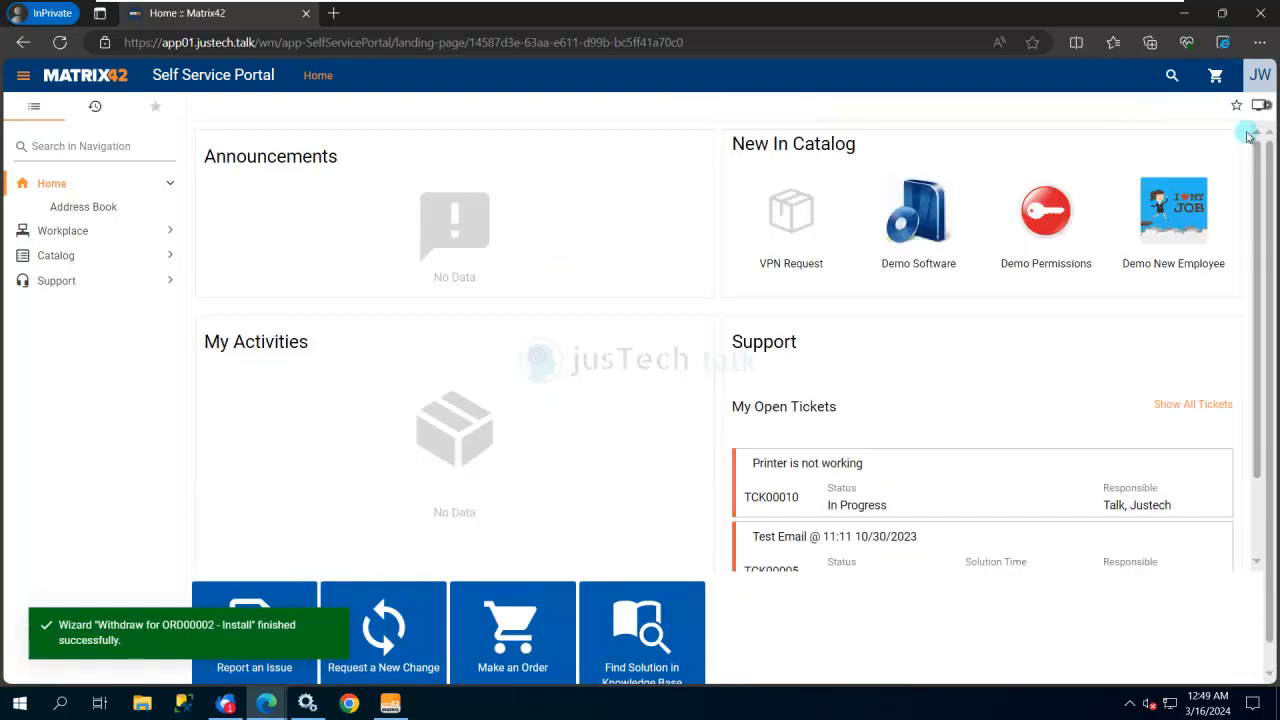
Place a new VPN Request order from the portal with the access end time set to 06:00 PM.
left_click(791, 225)
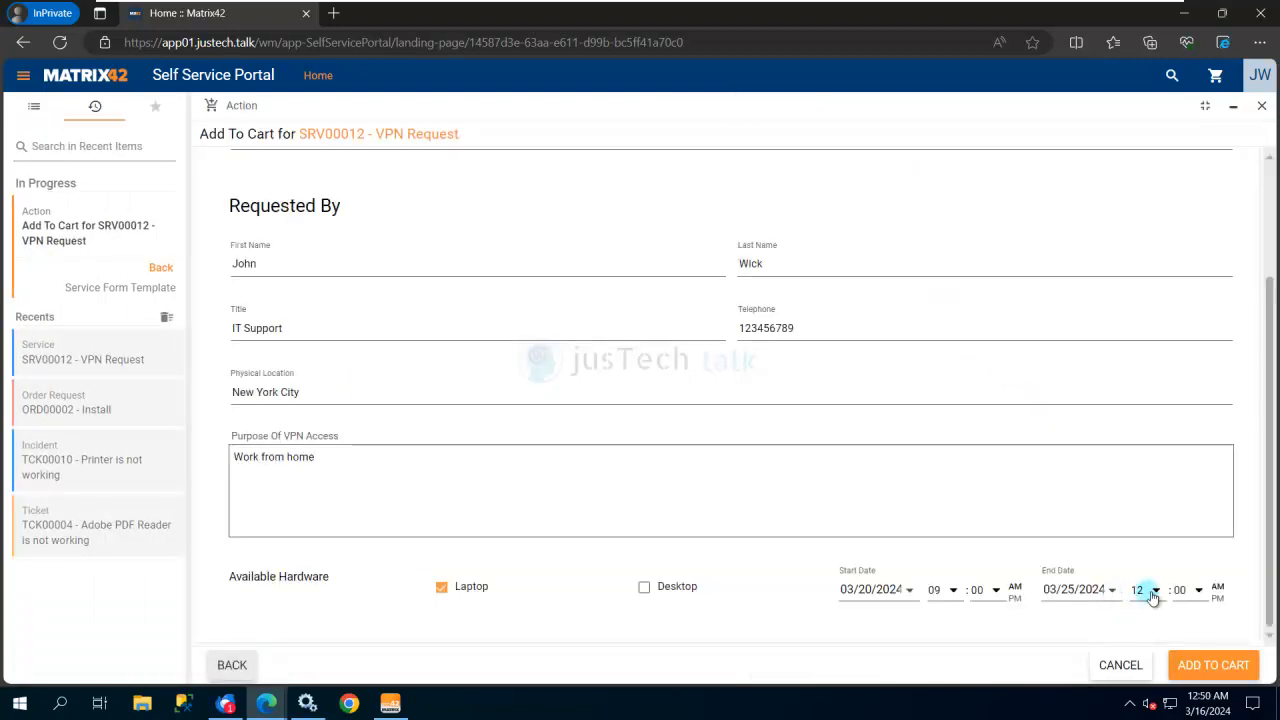
left_click(1143, 590)
left_click(1138, 488)
left_click(1217, 598)
left_click(1233, 672)
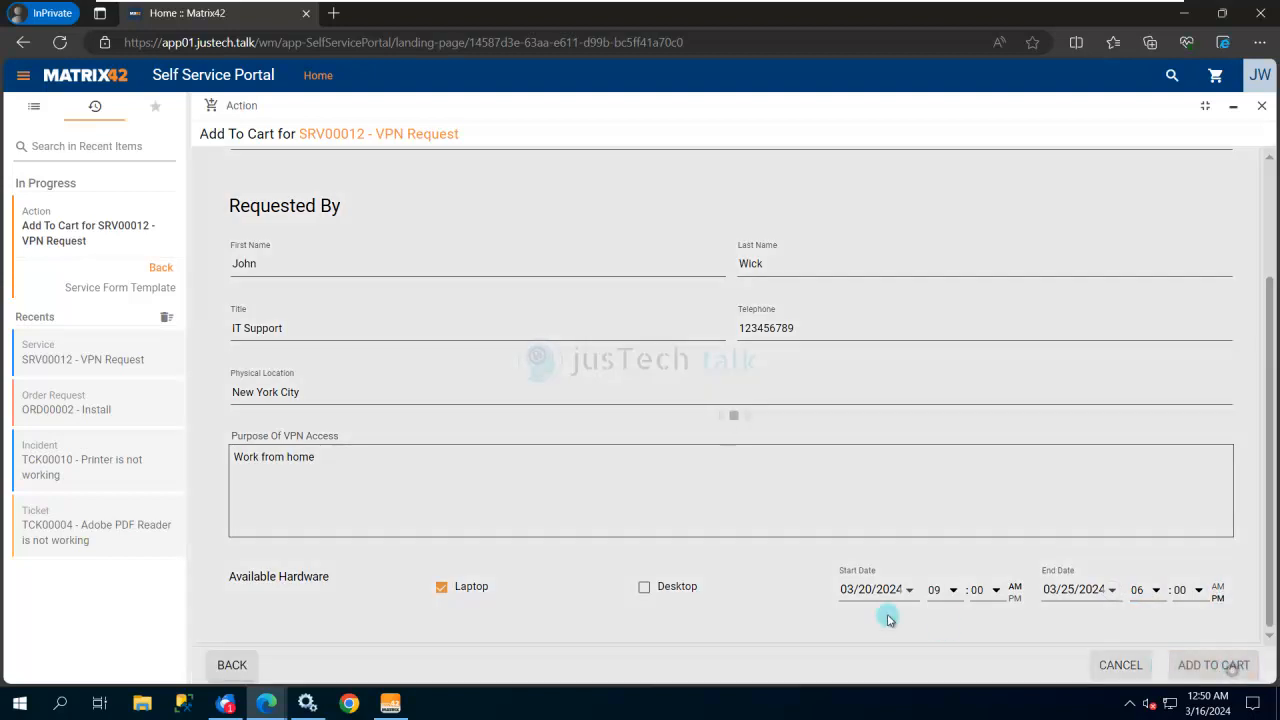
left_click(1204, 665)
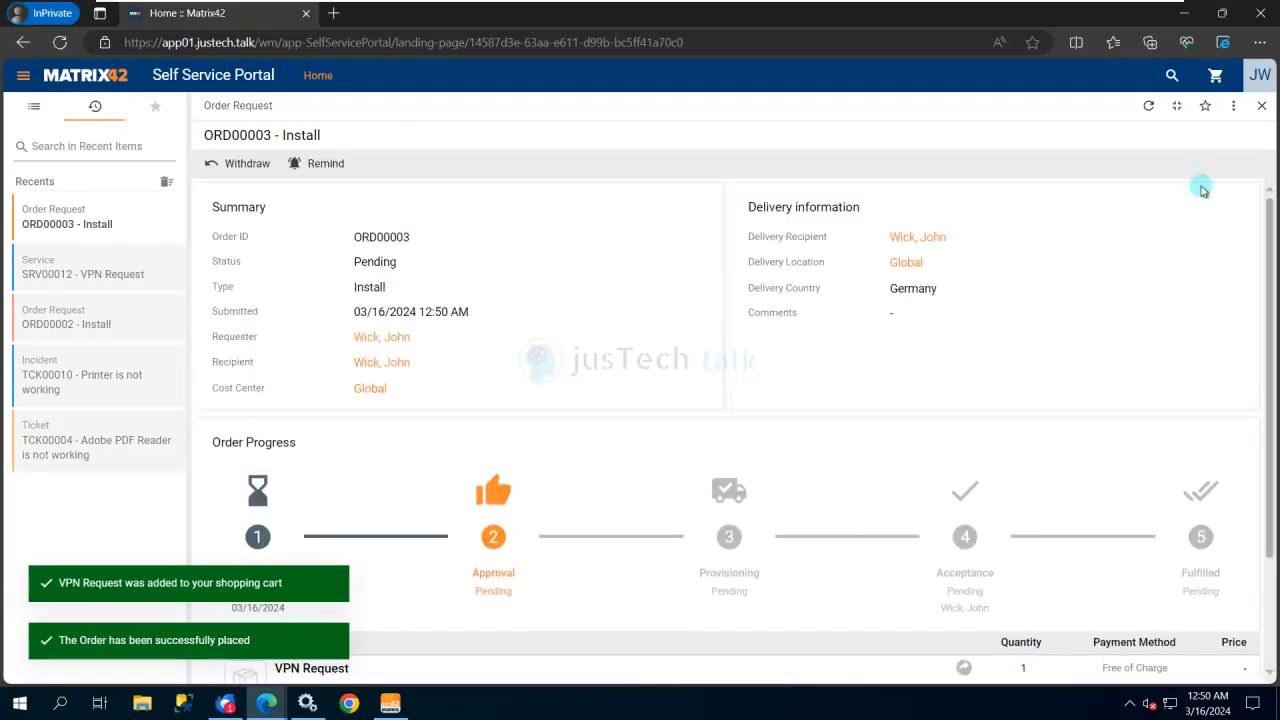
Refresh the new order and examine the pending approval steps and their assigned approvers.
left_click(1157, 110)
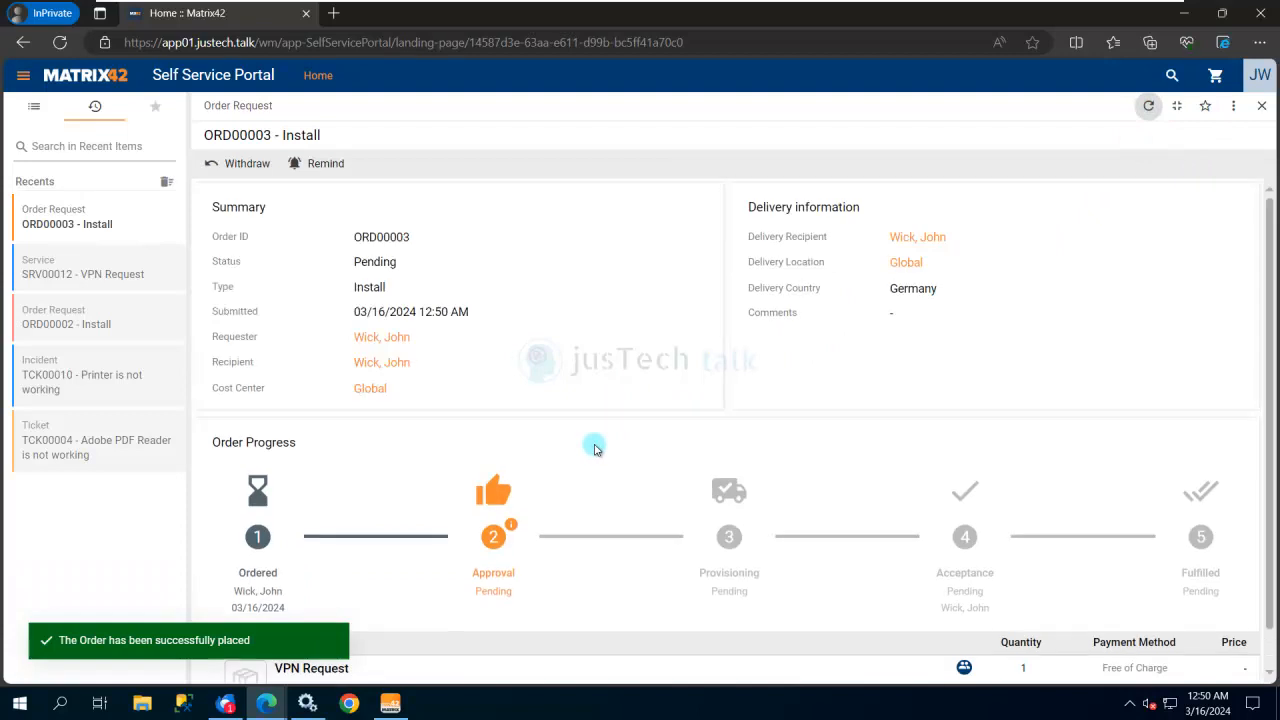
left_click(513, 530)
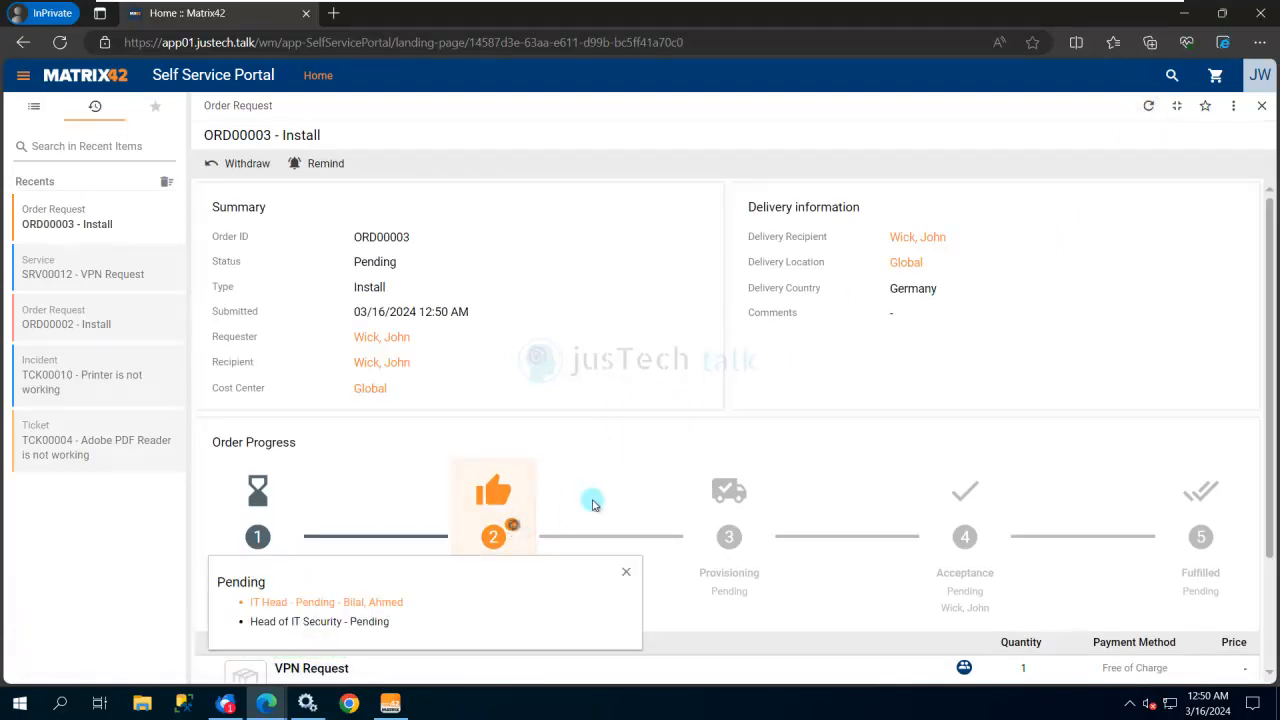
scroll(578, 500, "down", 2)
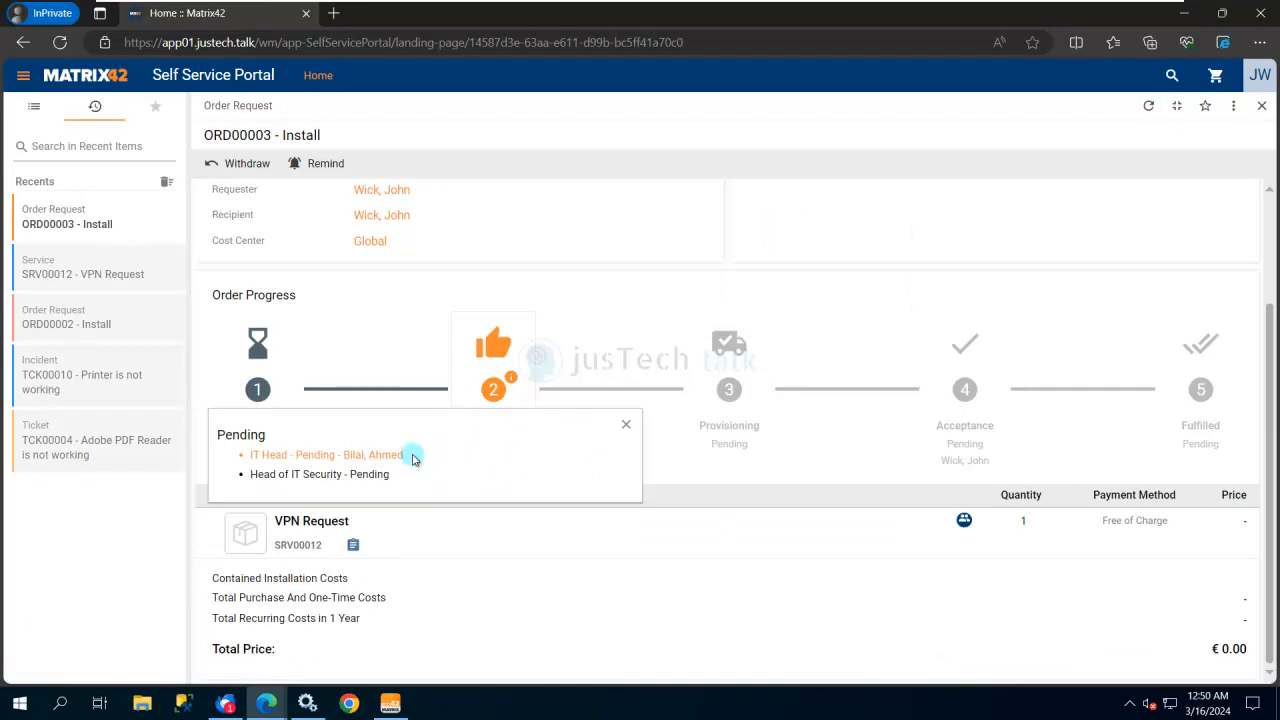
left_click_drag(406, 456, 242, 457)
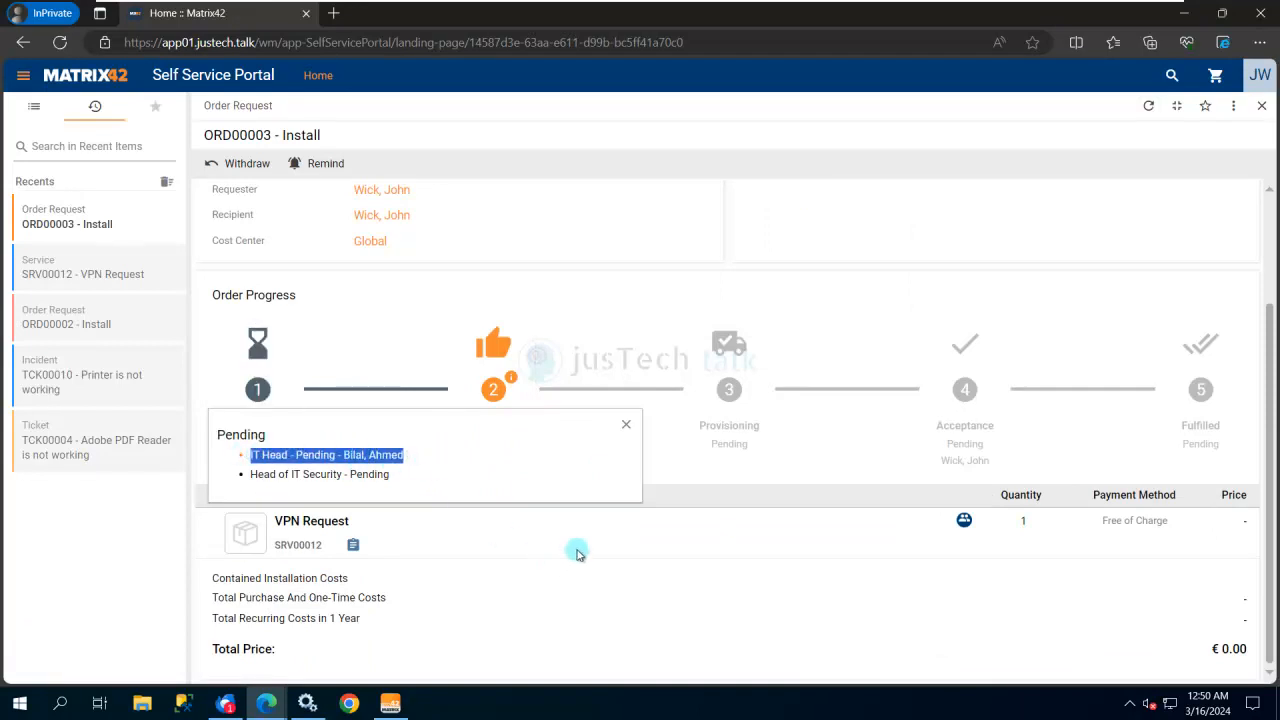
left_click(765, 482)
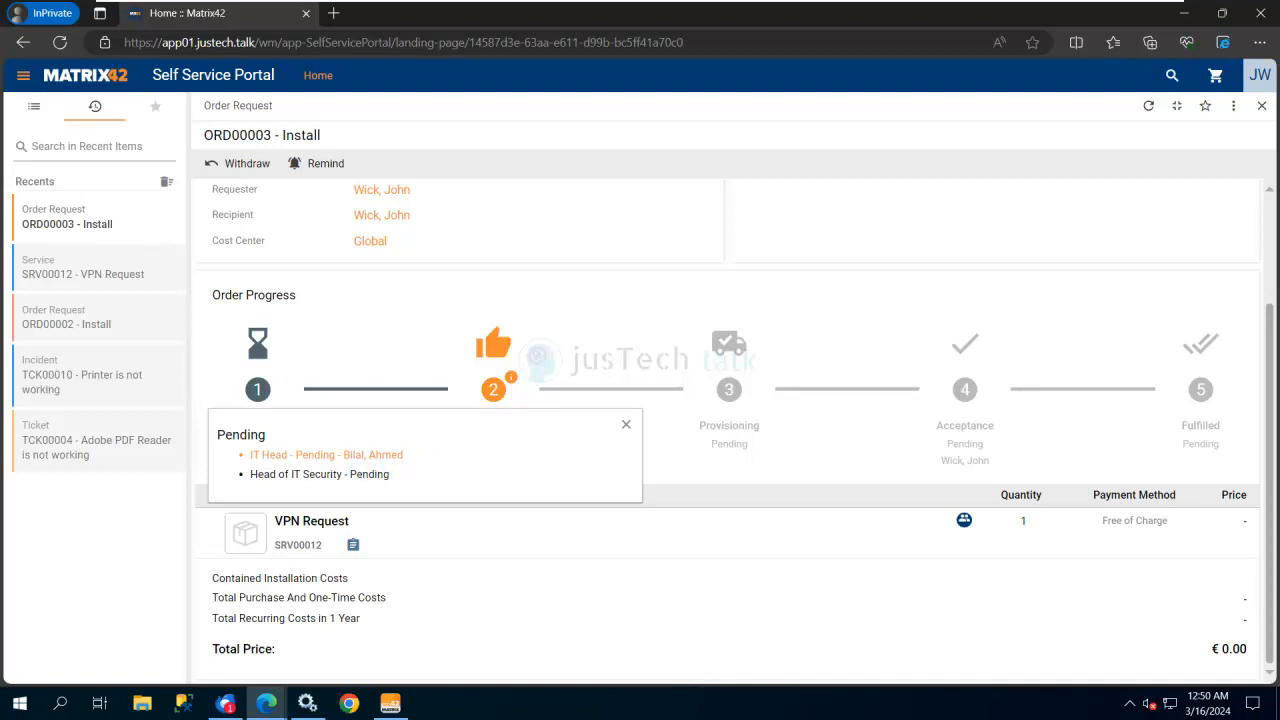
Switch to Thunderbird and read the newest order message in the requester's inbox.
left_click(228, 704)
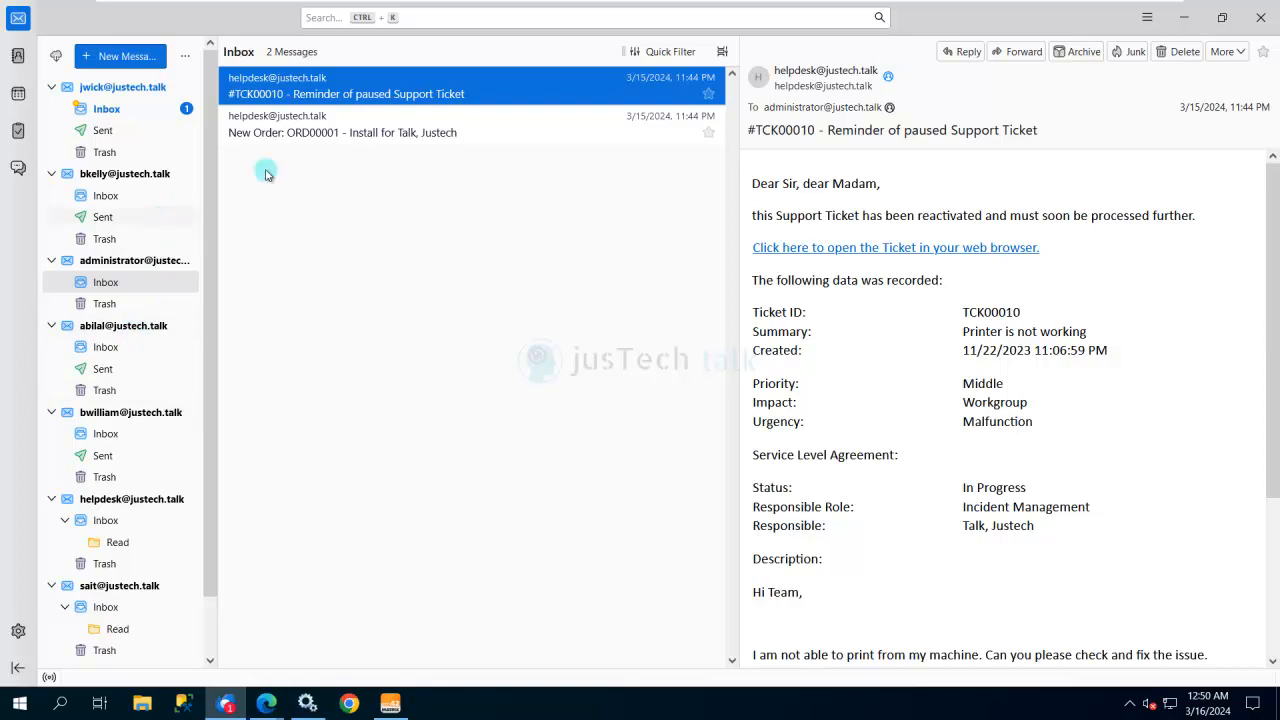
left_click(288, 126)
left_click(295, 95)
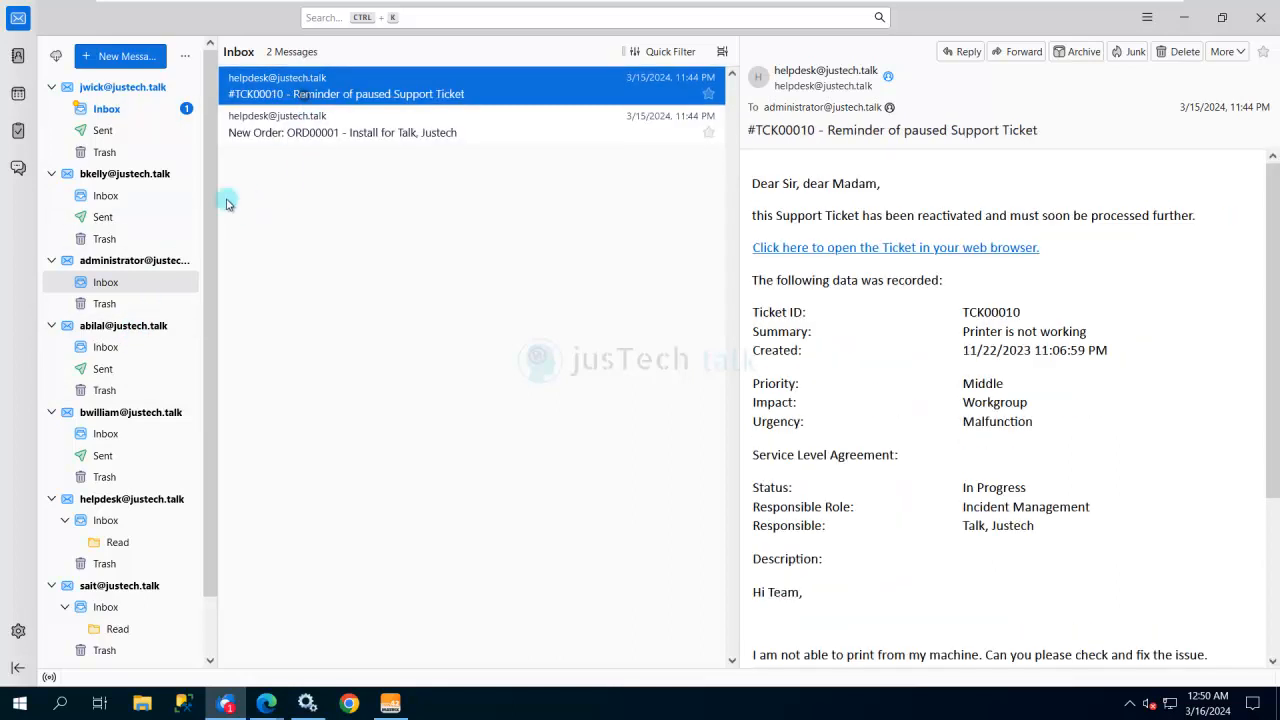
left_click(107, 108)
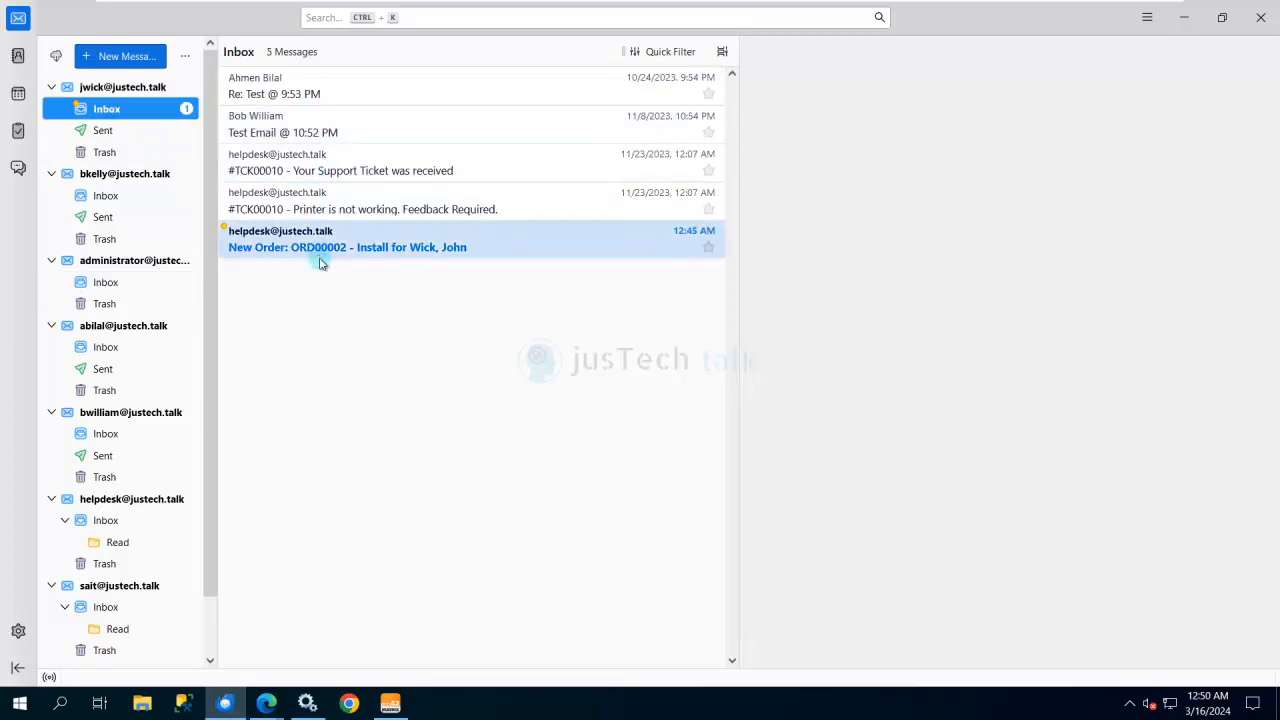
left_click(320, 256)
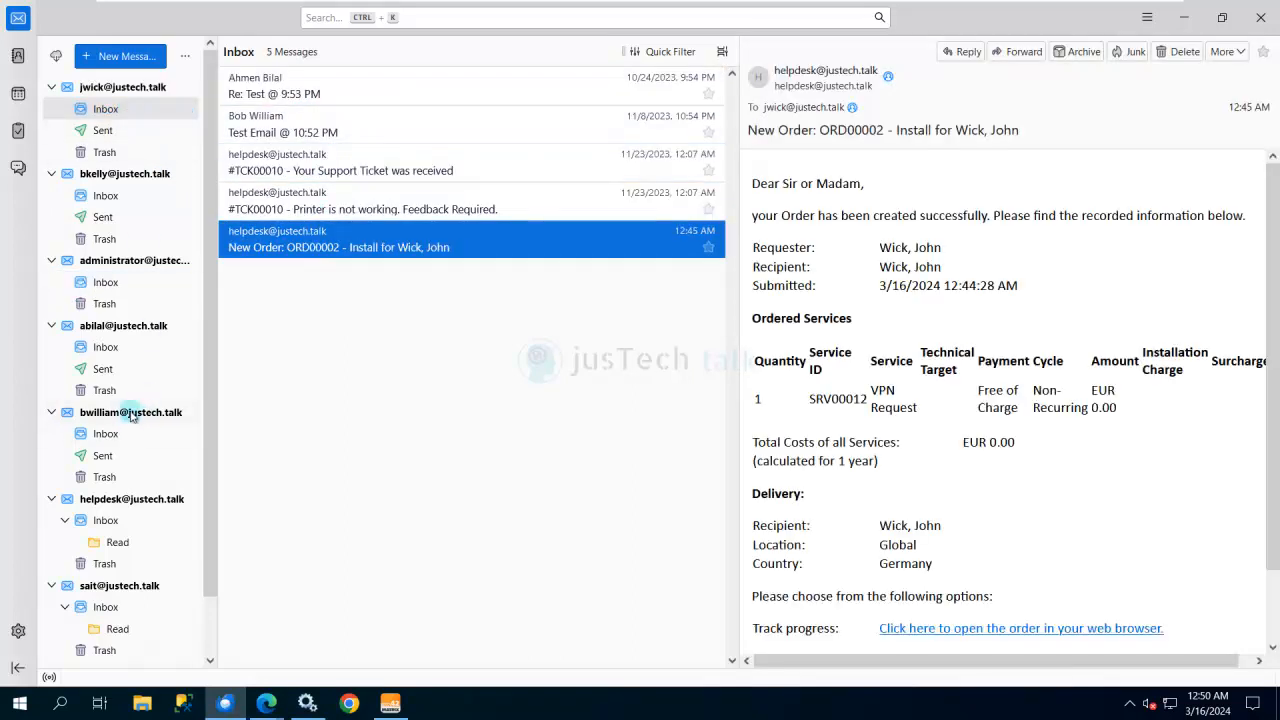
Fetch new mail and read the order decision request in the first approver's inbox, including its approve and decline options.
left_click(120, 325)
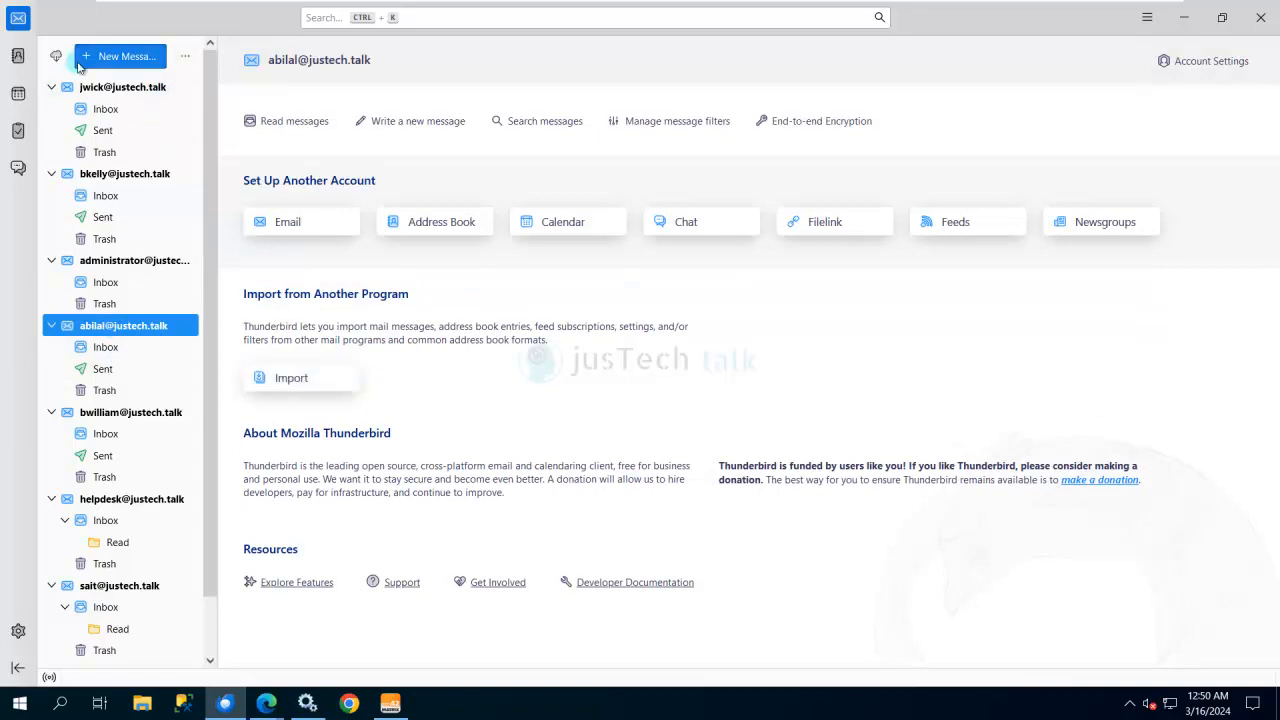
left_click(56, 58)
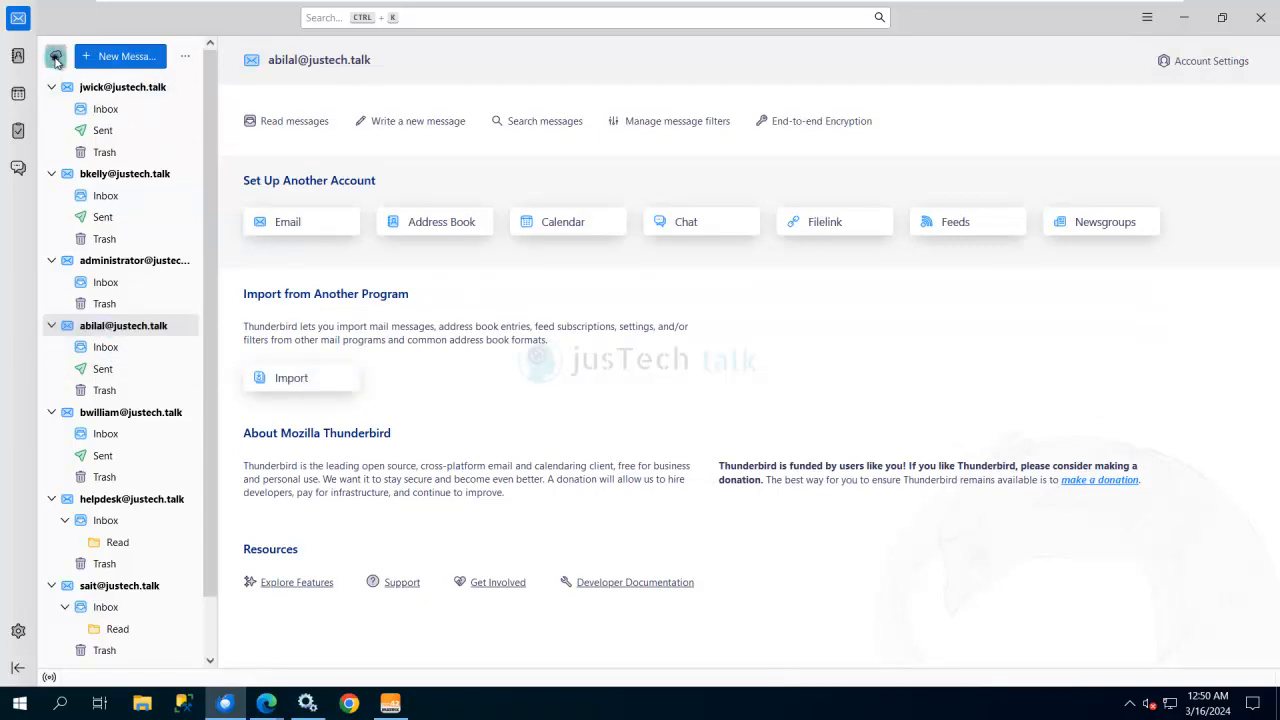
left_click(185, 56)
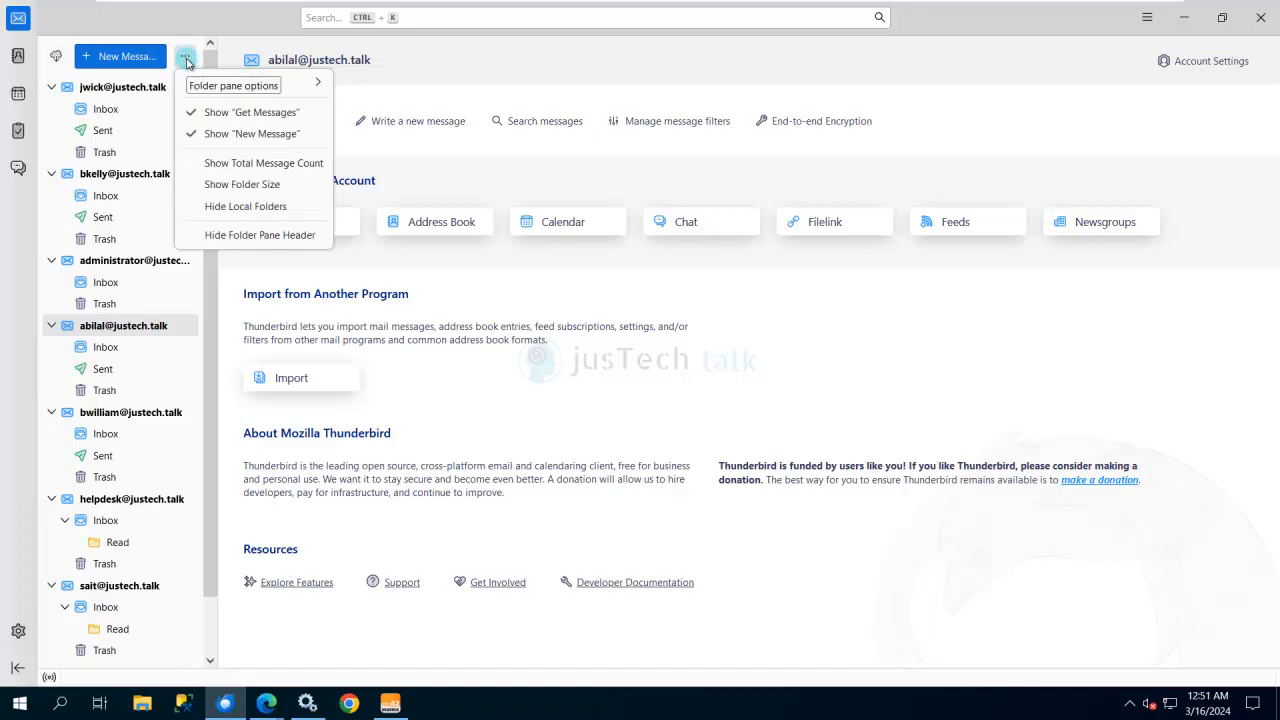
left_click(55, 59)
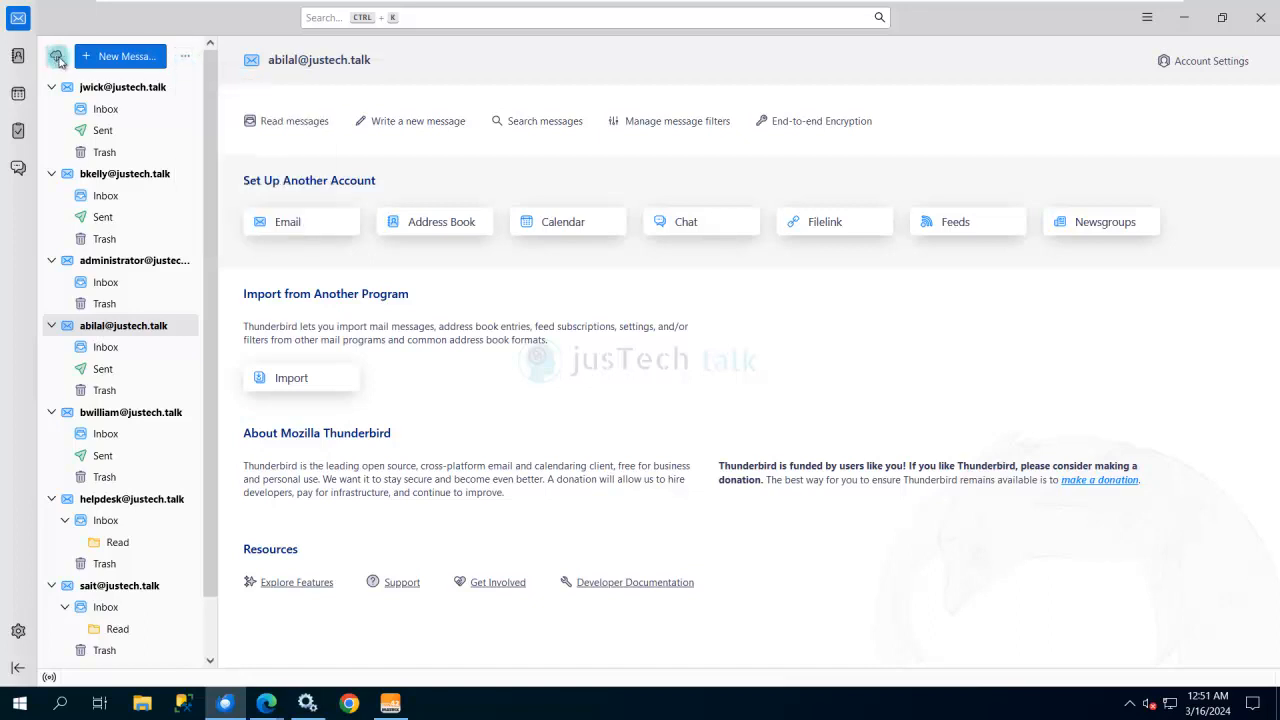
left_click(110, 327)
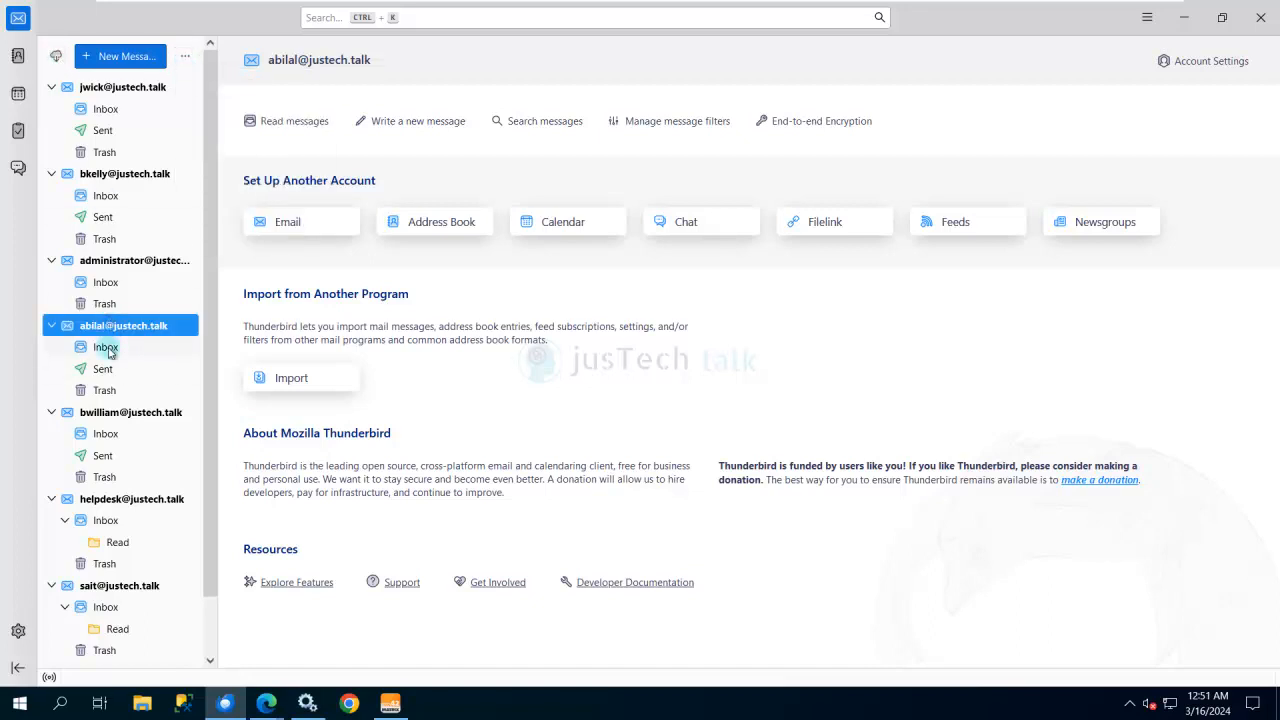
left_click(106, 348)
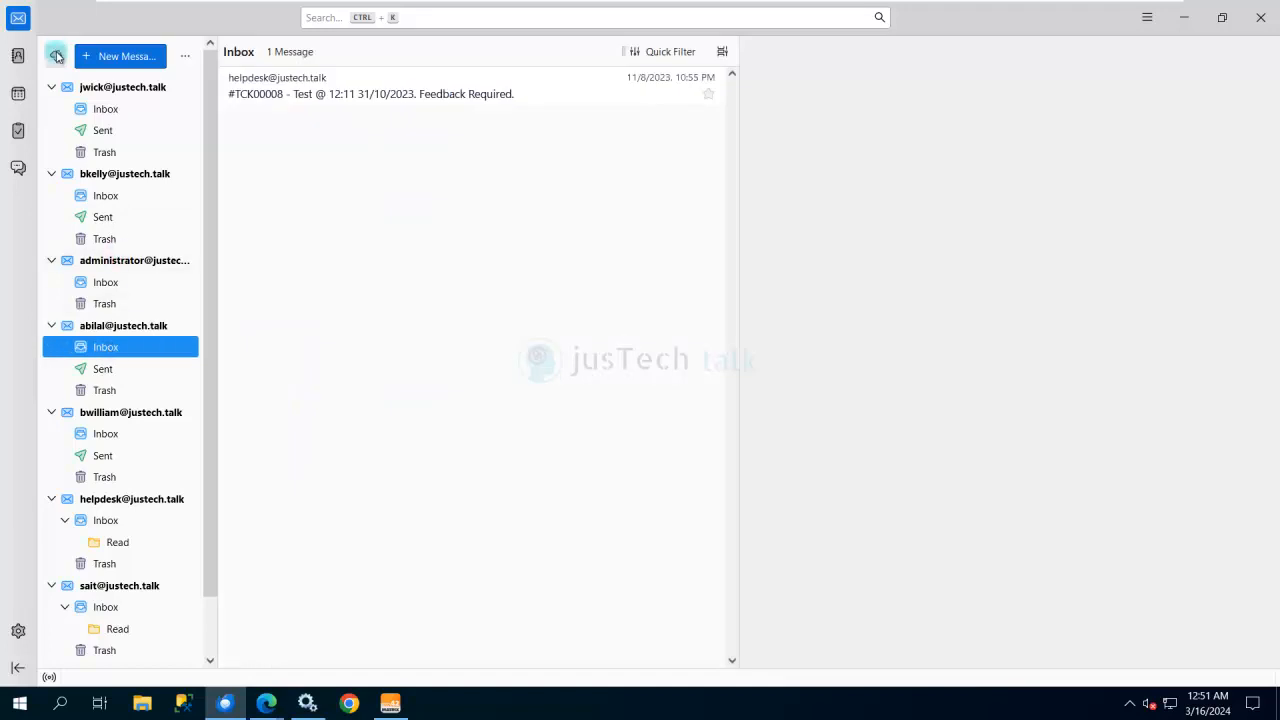
left_click(56, 58)
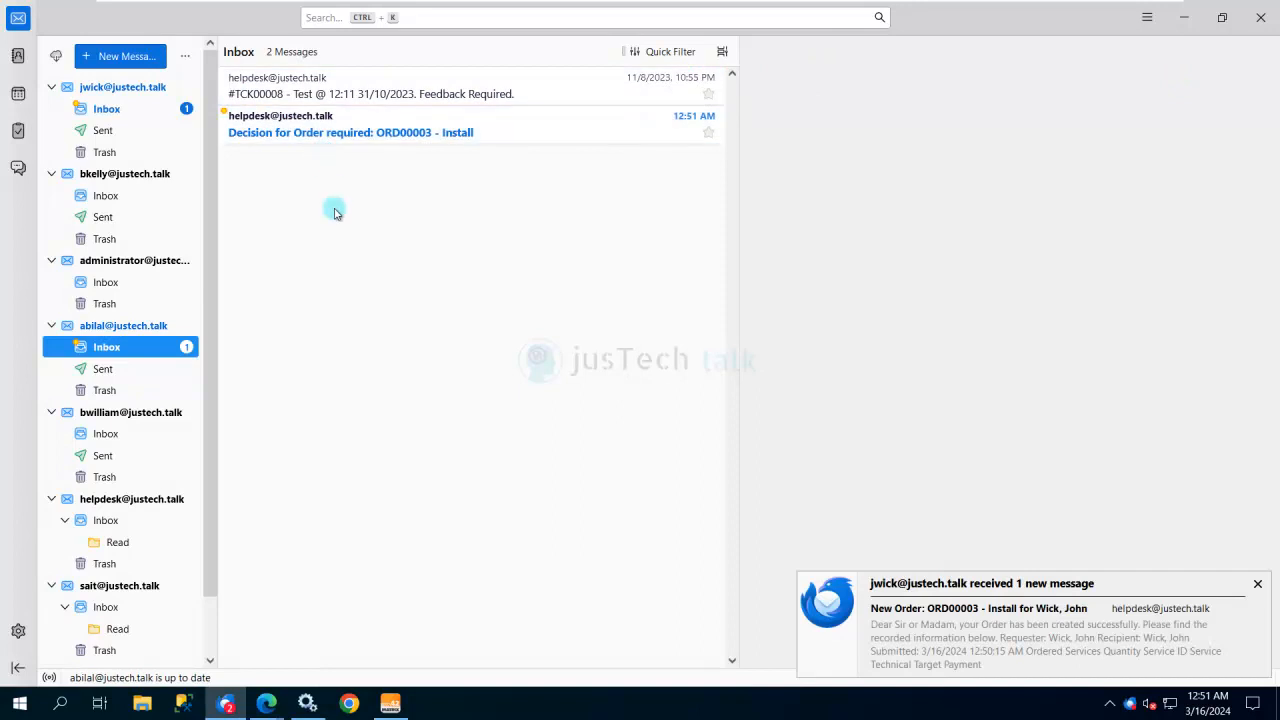
left_click(324, 134)
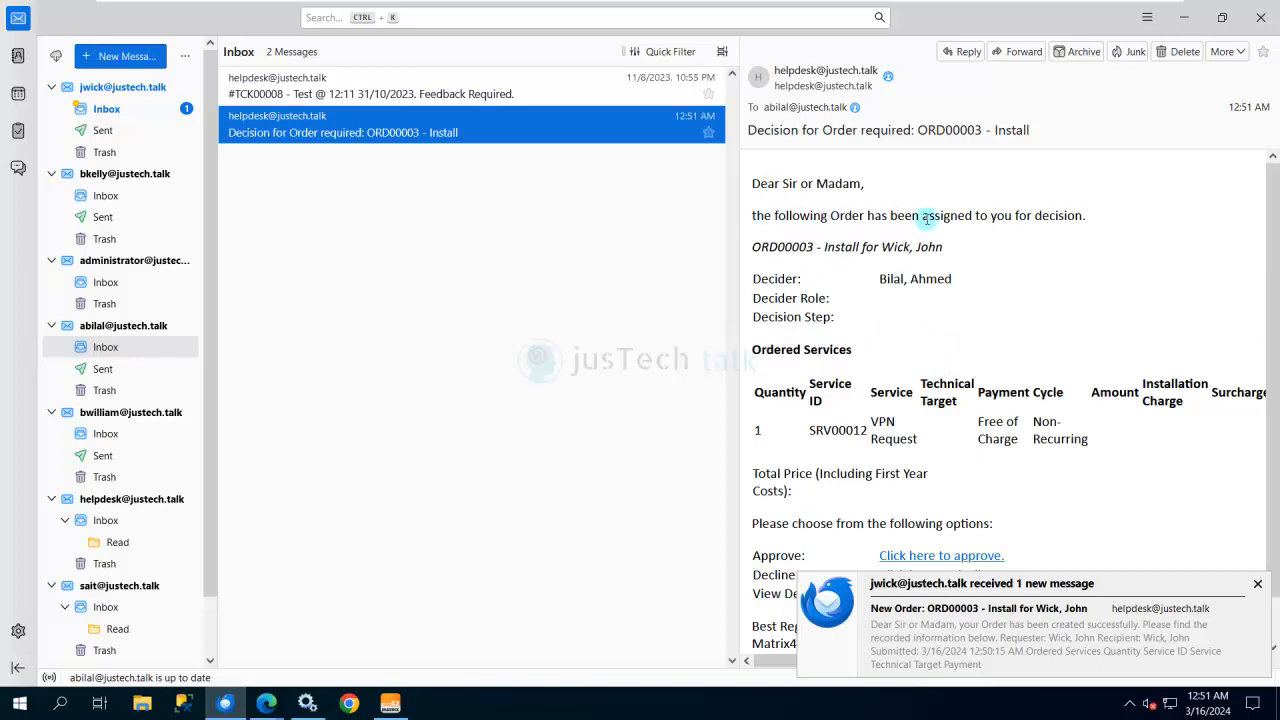
scroll(1028, 297, "down", 1)
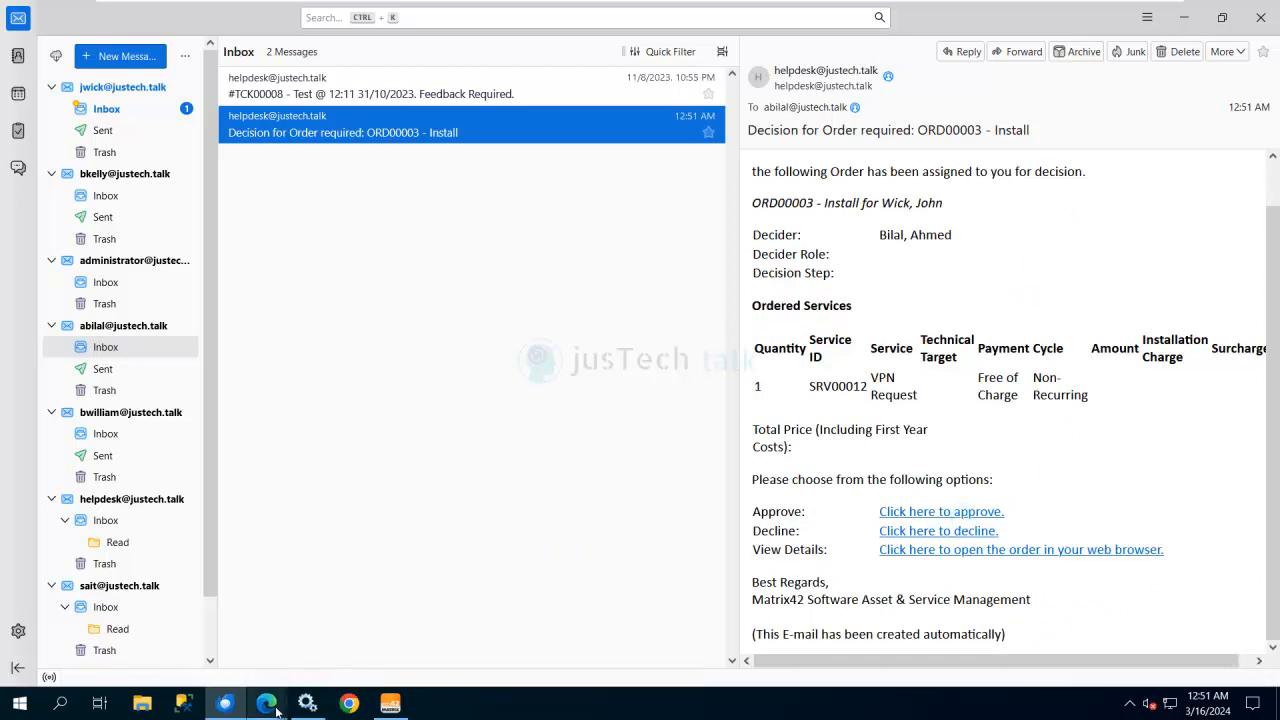
Switch to the administrator's browser window and open the list of orders in the Service Catalog application.
mouse_move(268, 710)
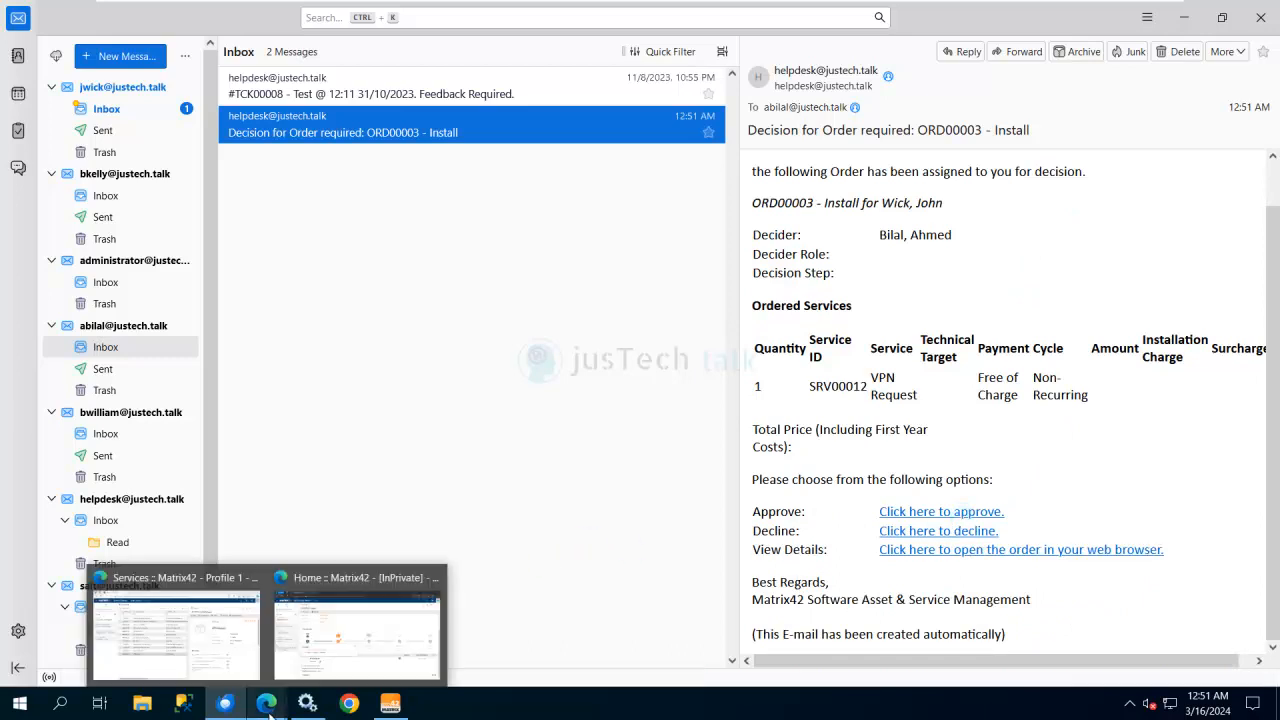
left_click(180, 650)
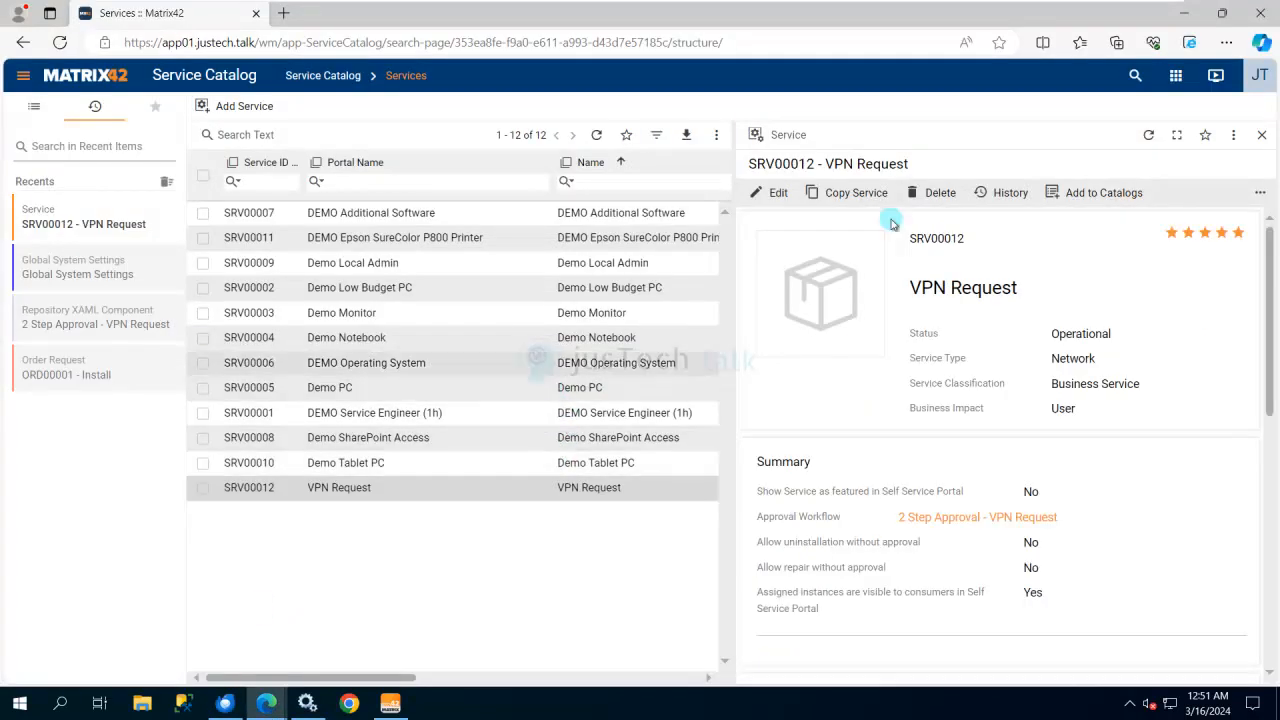
left_click(1176, 78)
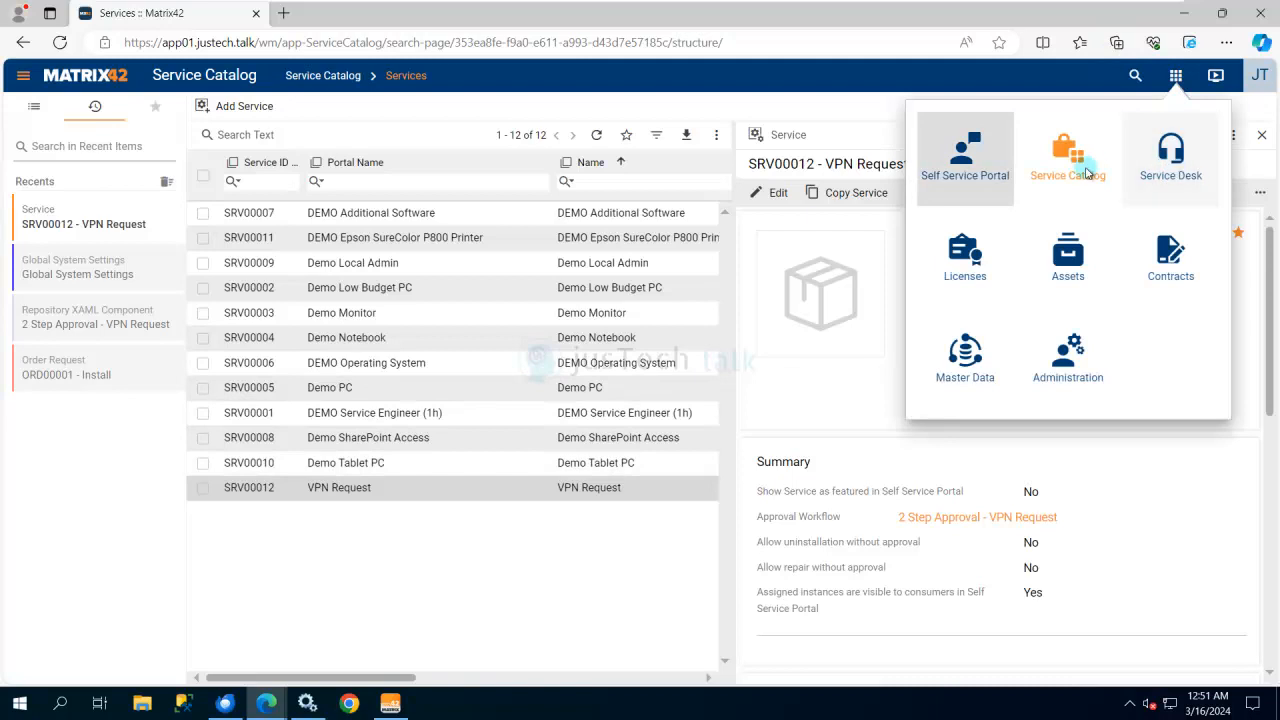
left_click(811, 314)
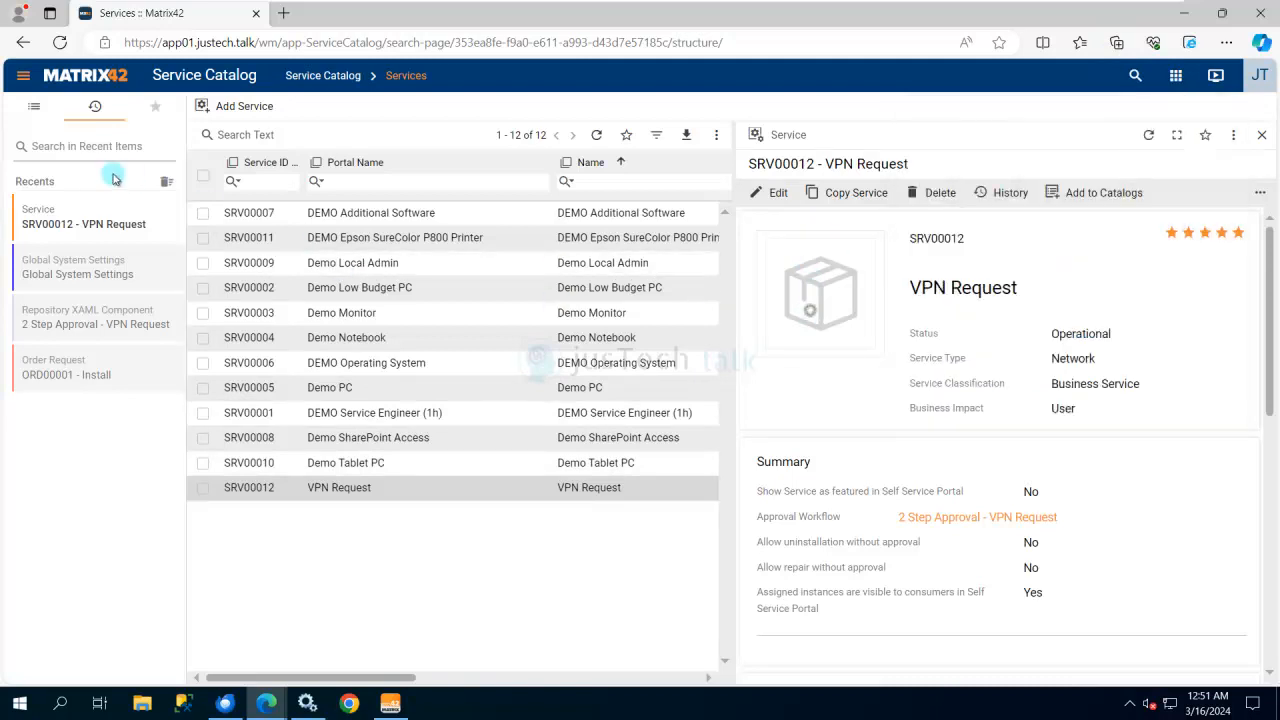
left_click(35, 108)
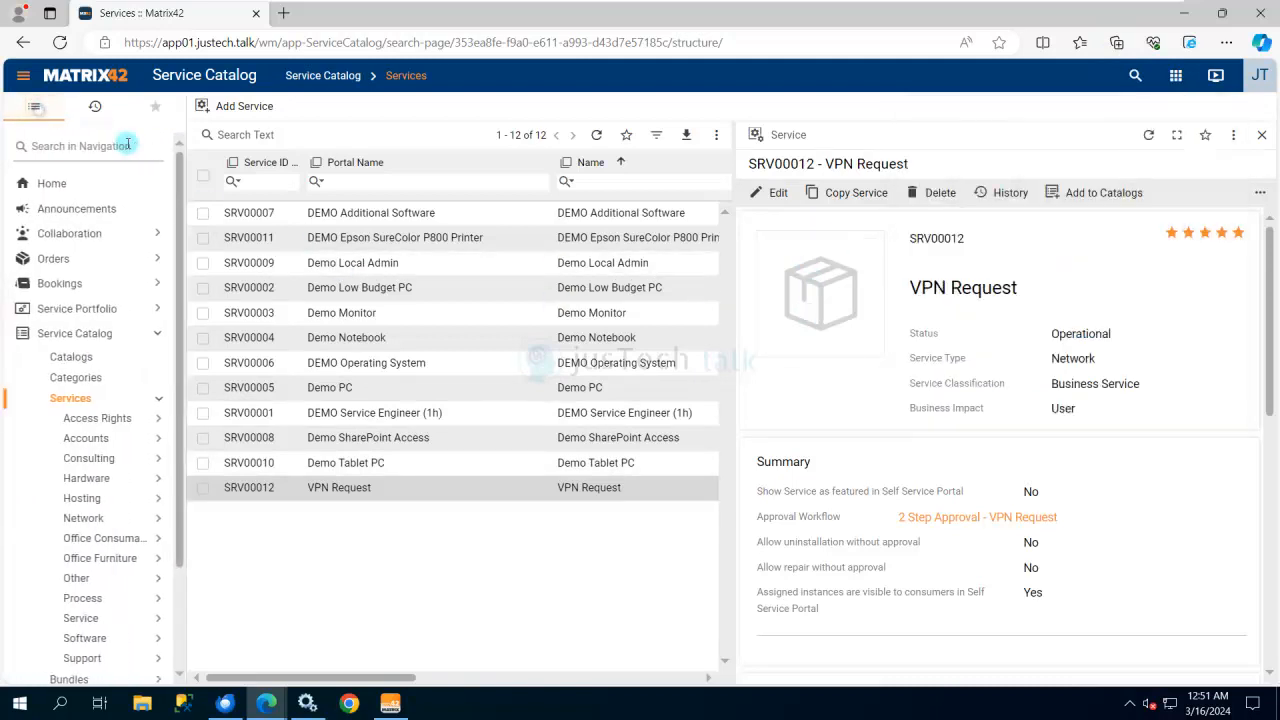
left_click(106, 261)
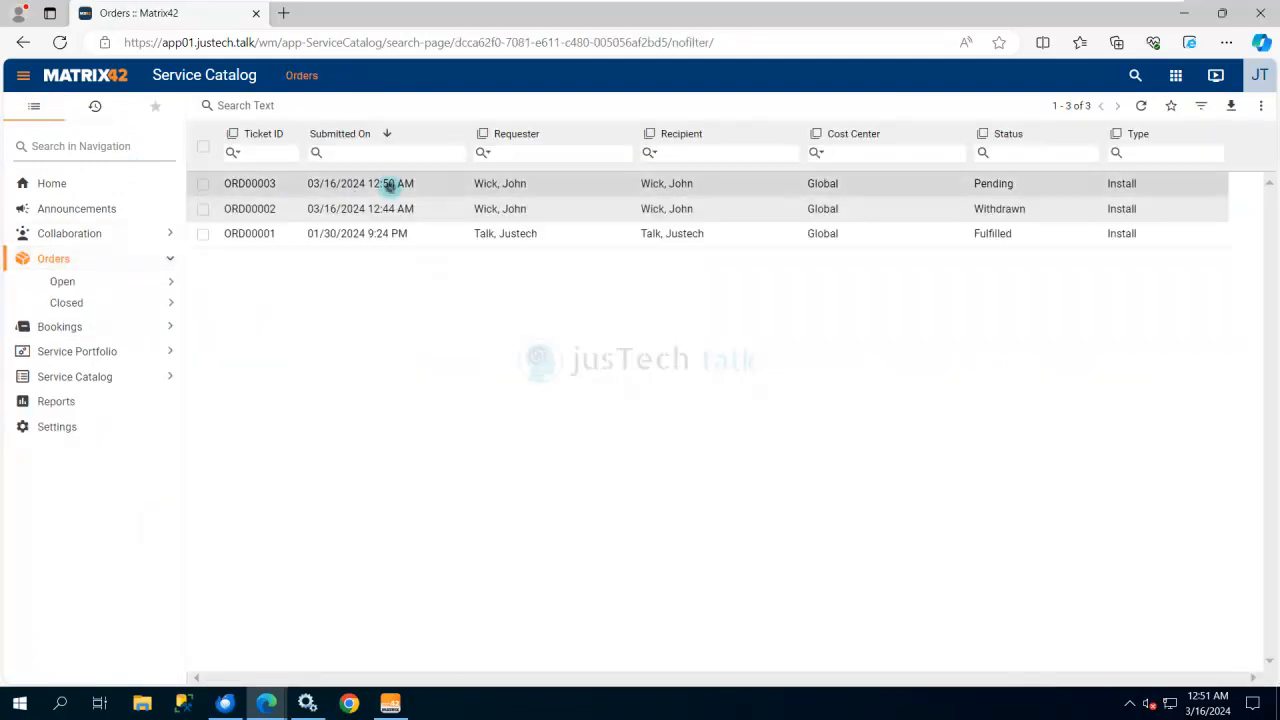
Open the approval task of the newest pending order and approve its VPN Request service with the comment "Approved".
left_click(389, 184)
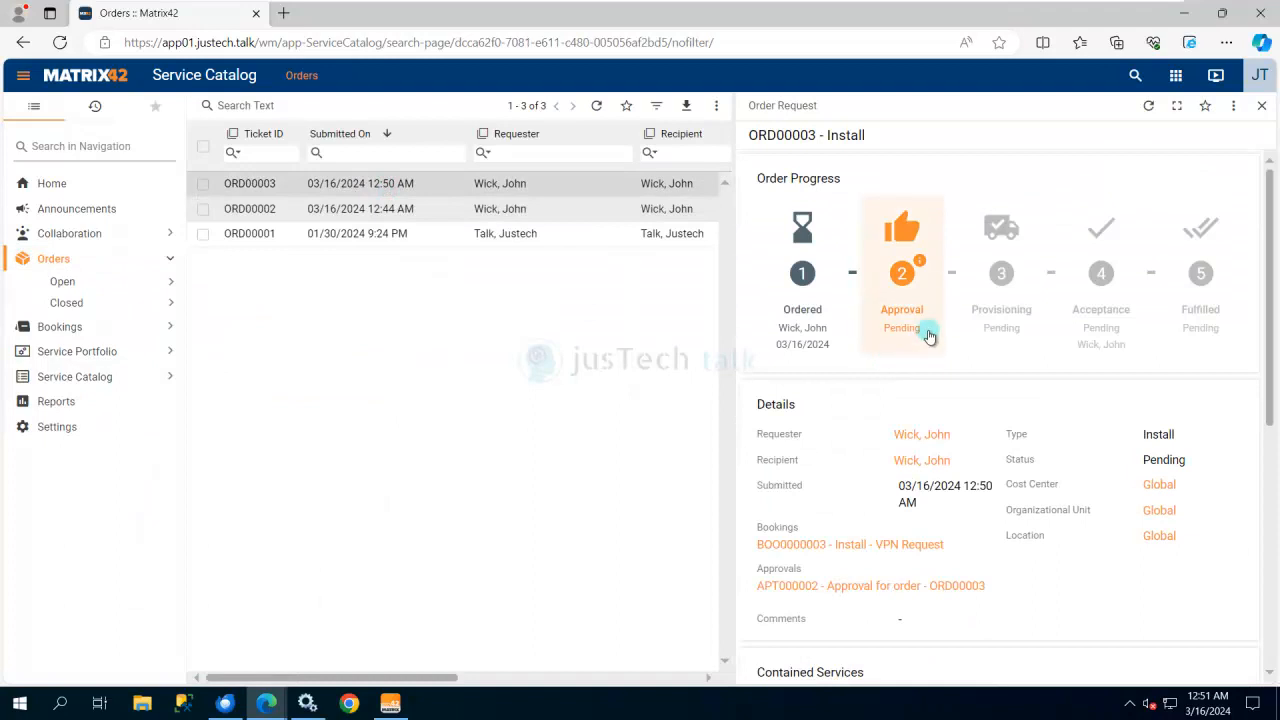
scroll(926, 357, "down", 2)
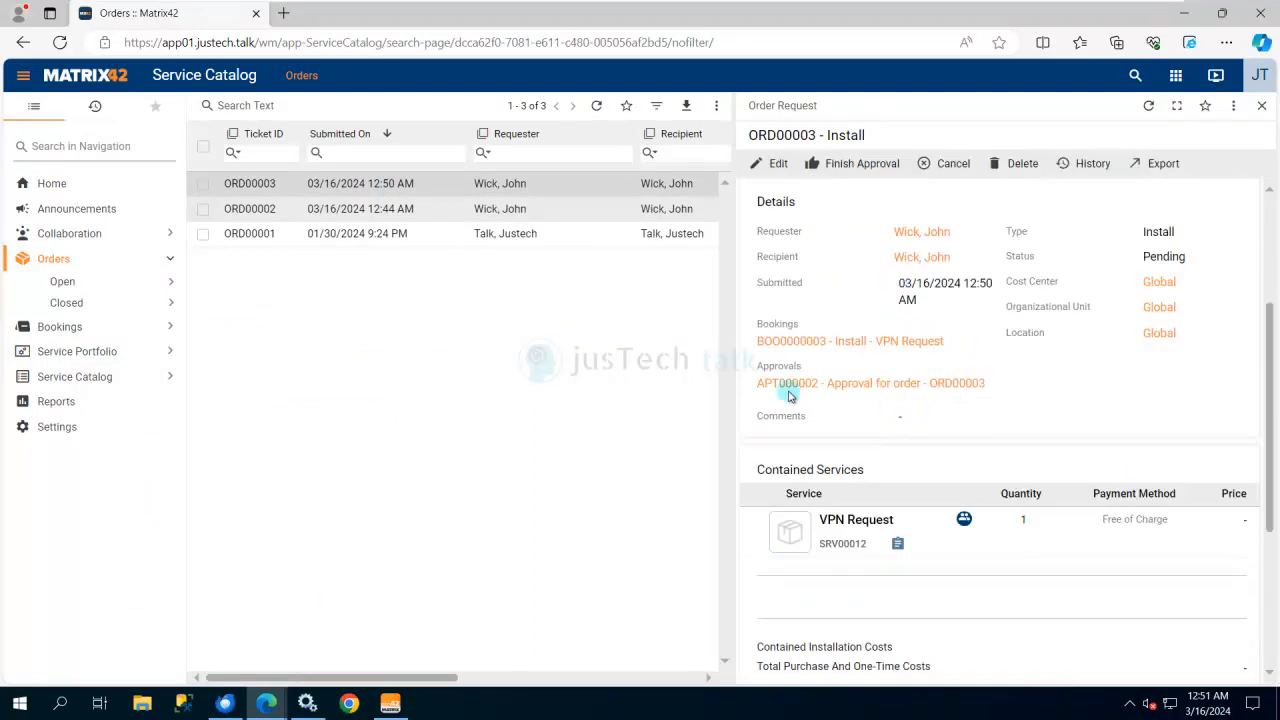
left_click(890, 388)
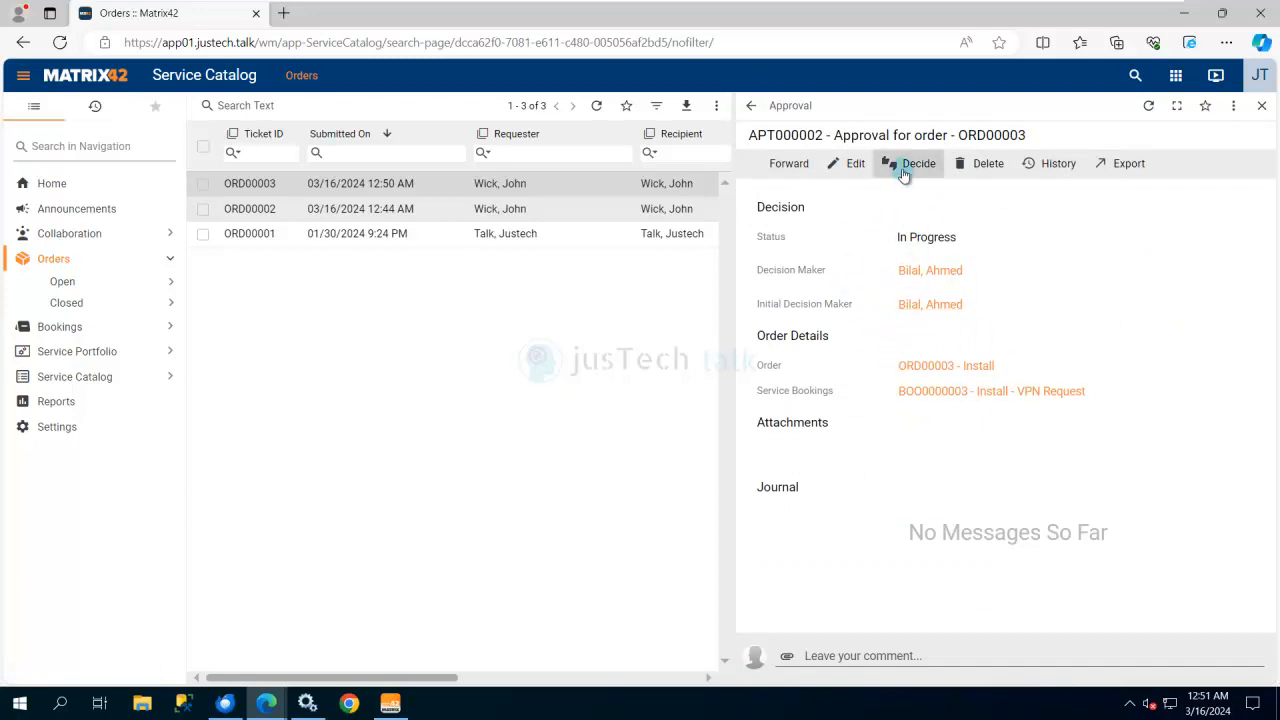
left_click(903, 170)
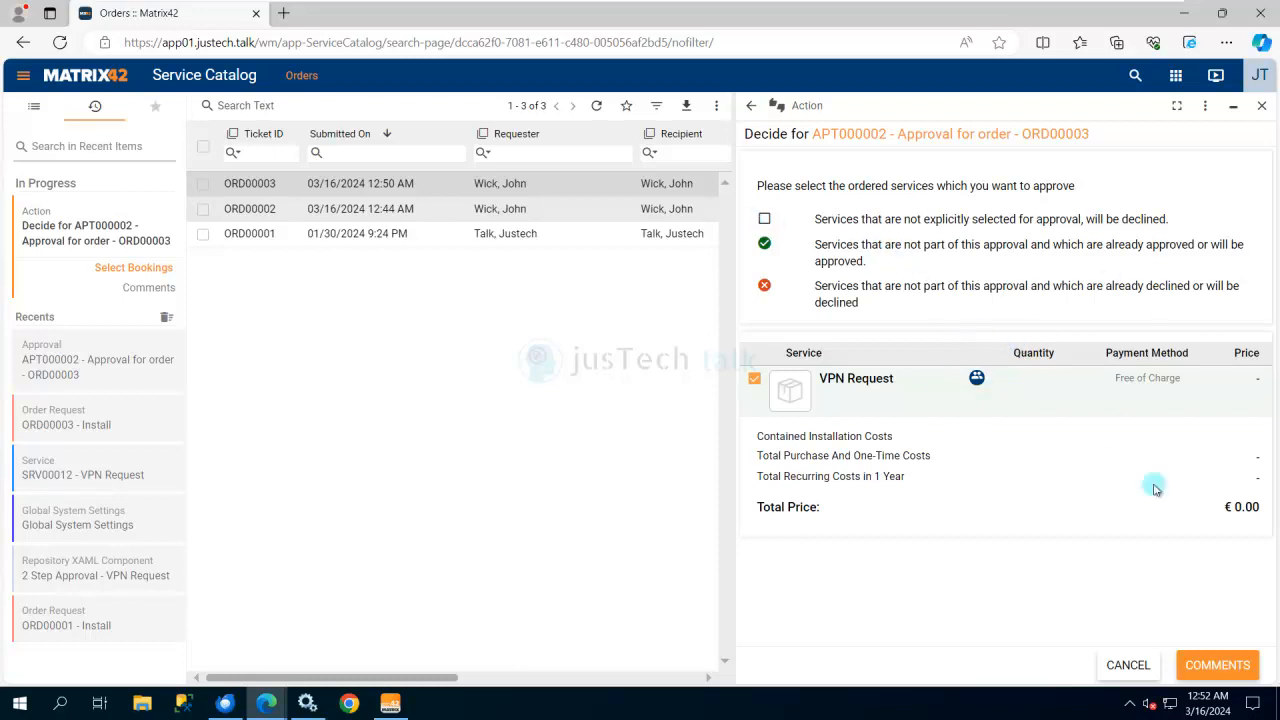
left_click(1220, 665)
type("Approved")
left_click(1238, 667)
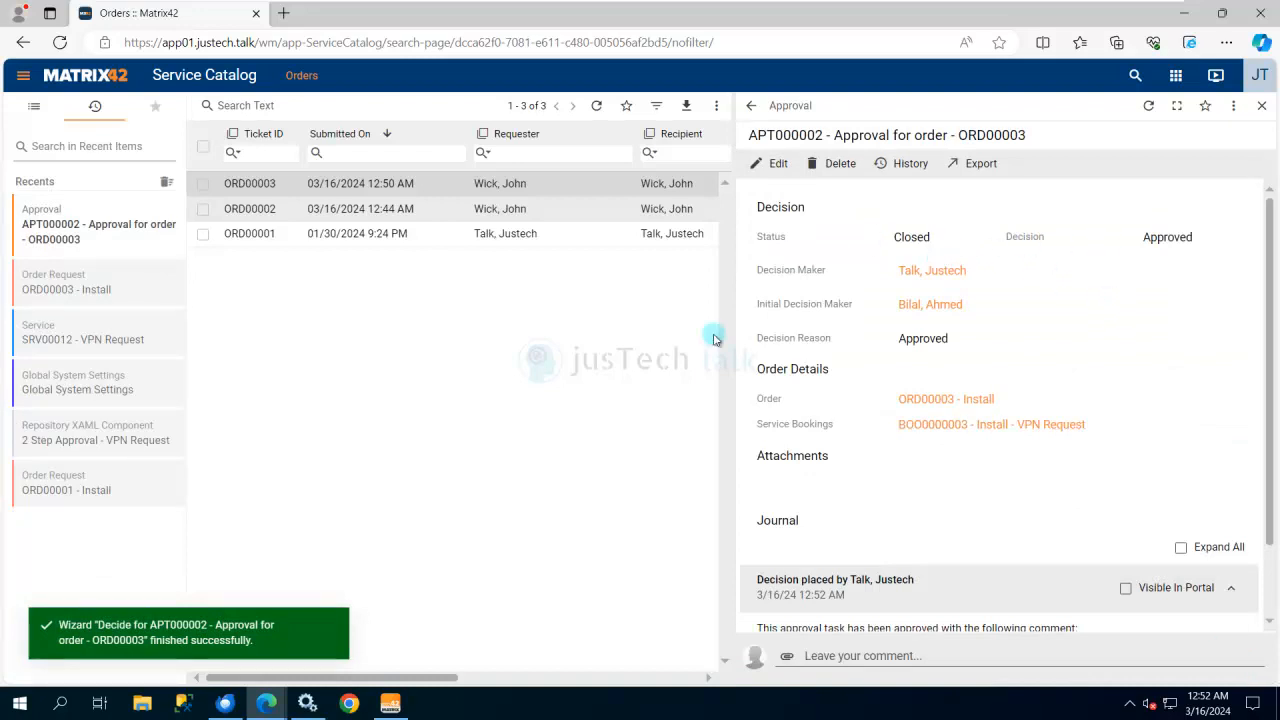
Switch to the requester's portal window, refresh the order and examine the status and assigned approver of each approval step.
left_click(273, 710)
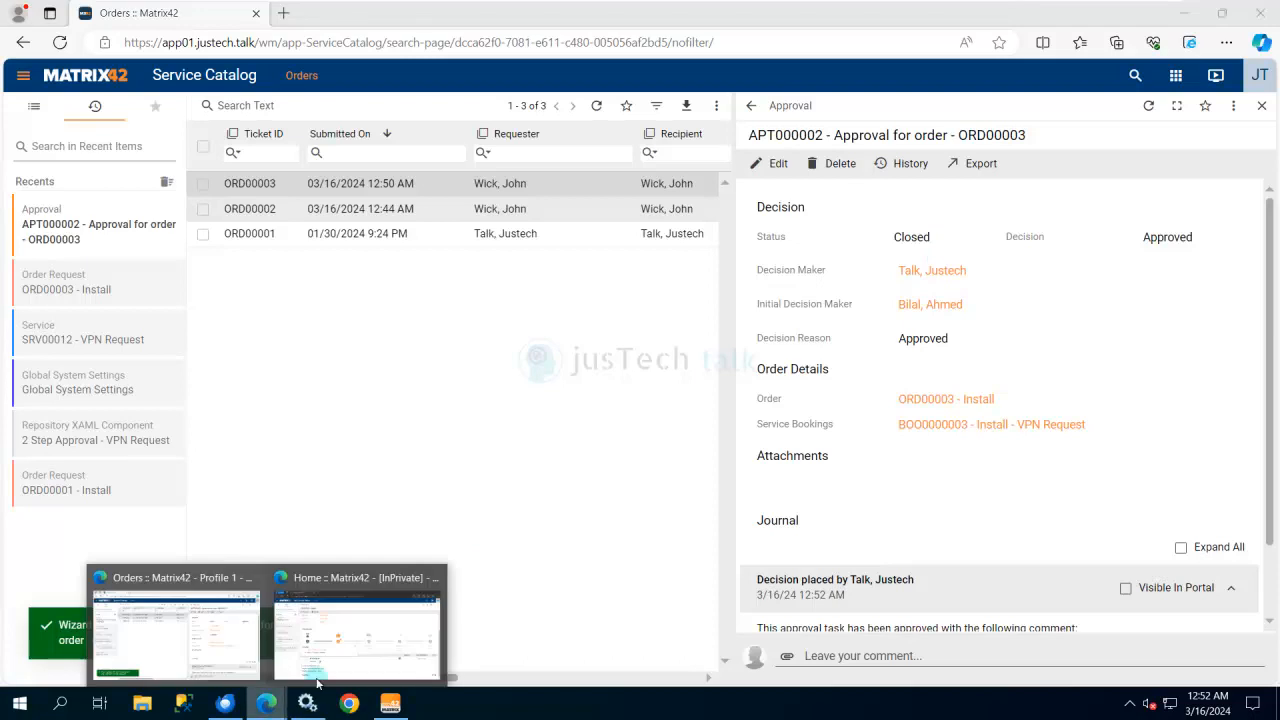
left_click(352, 628)
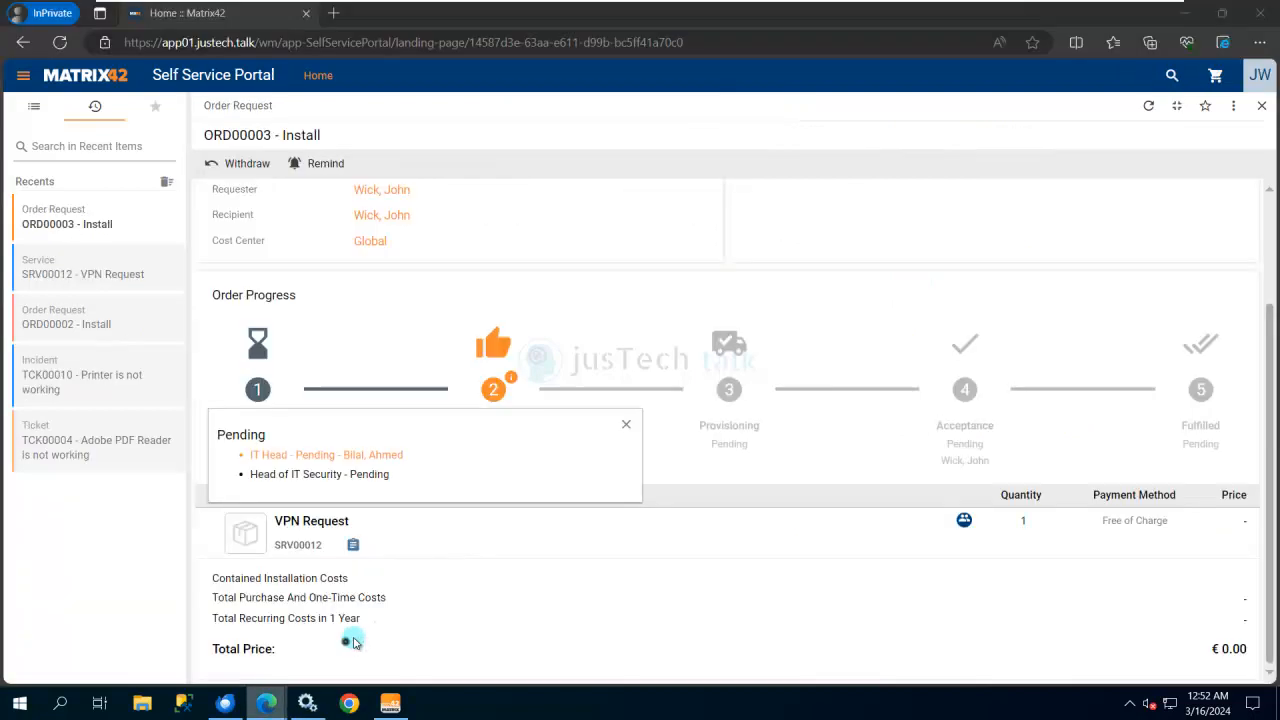
left_click(1149, 110)
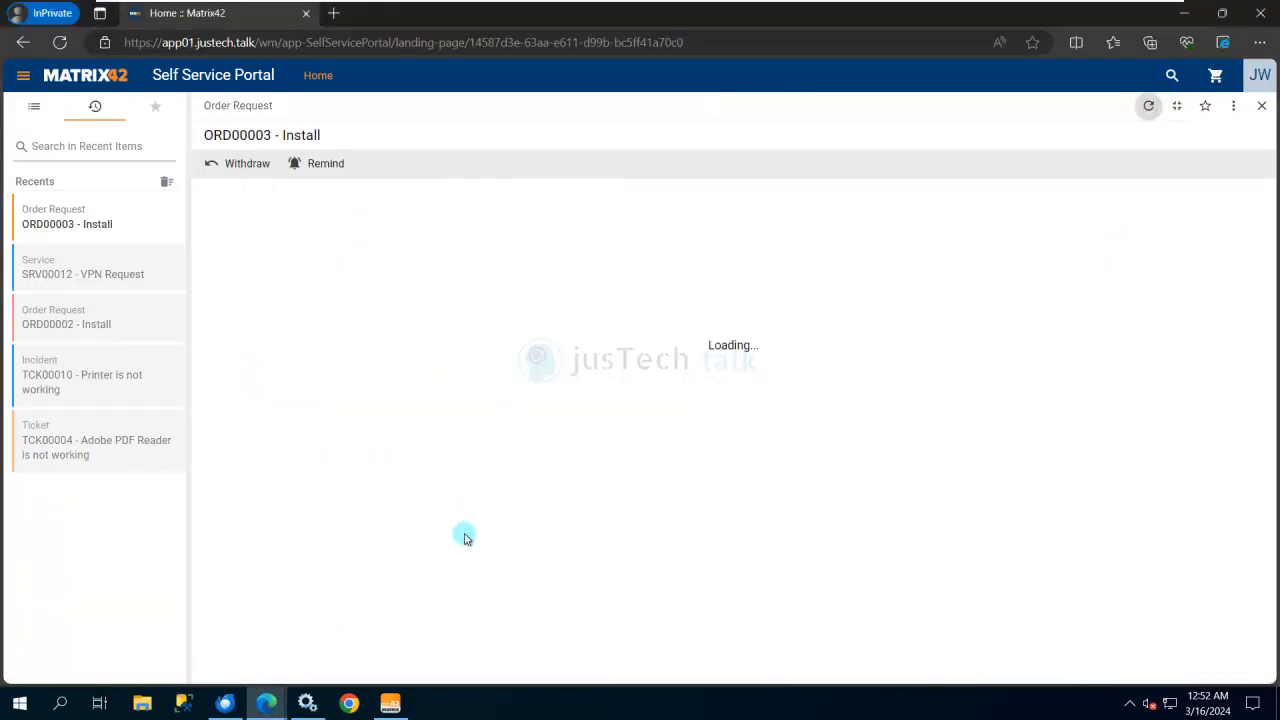
left_click(498, 535)
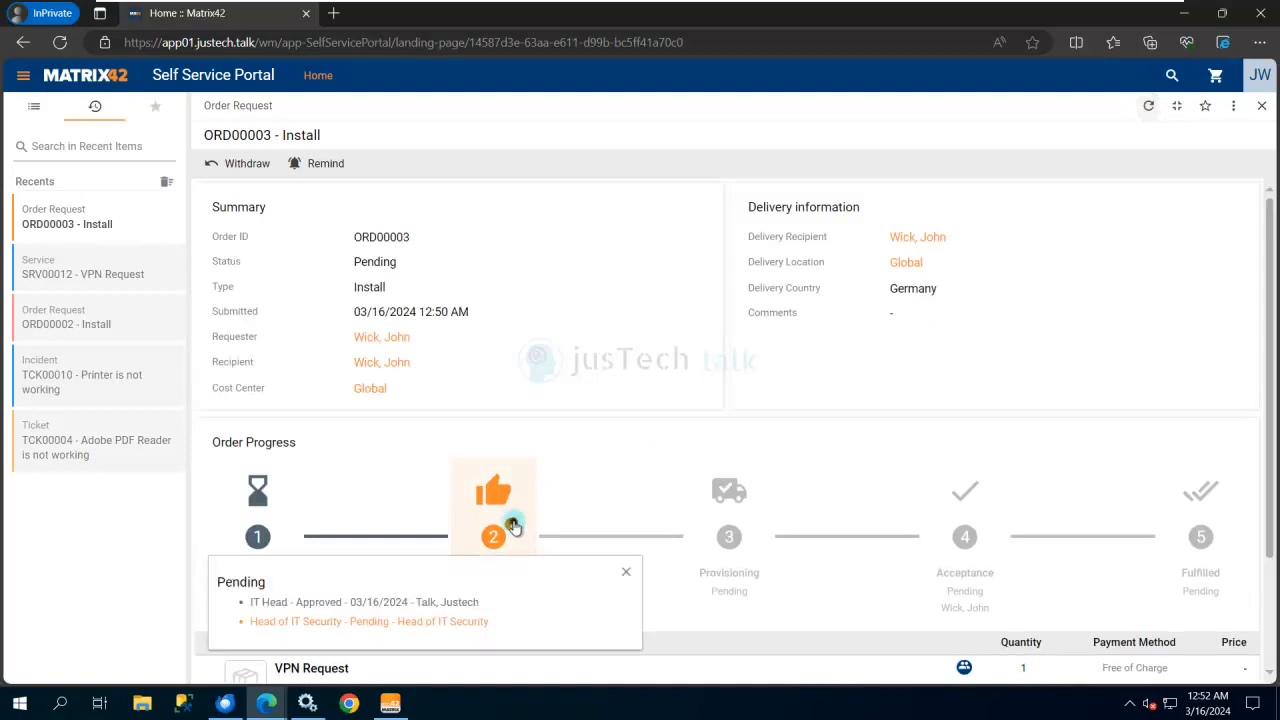
scroll(597, 455, "down", 2)
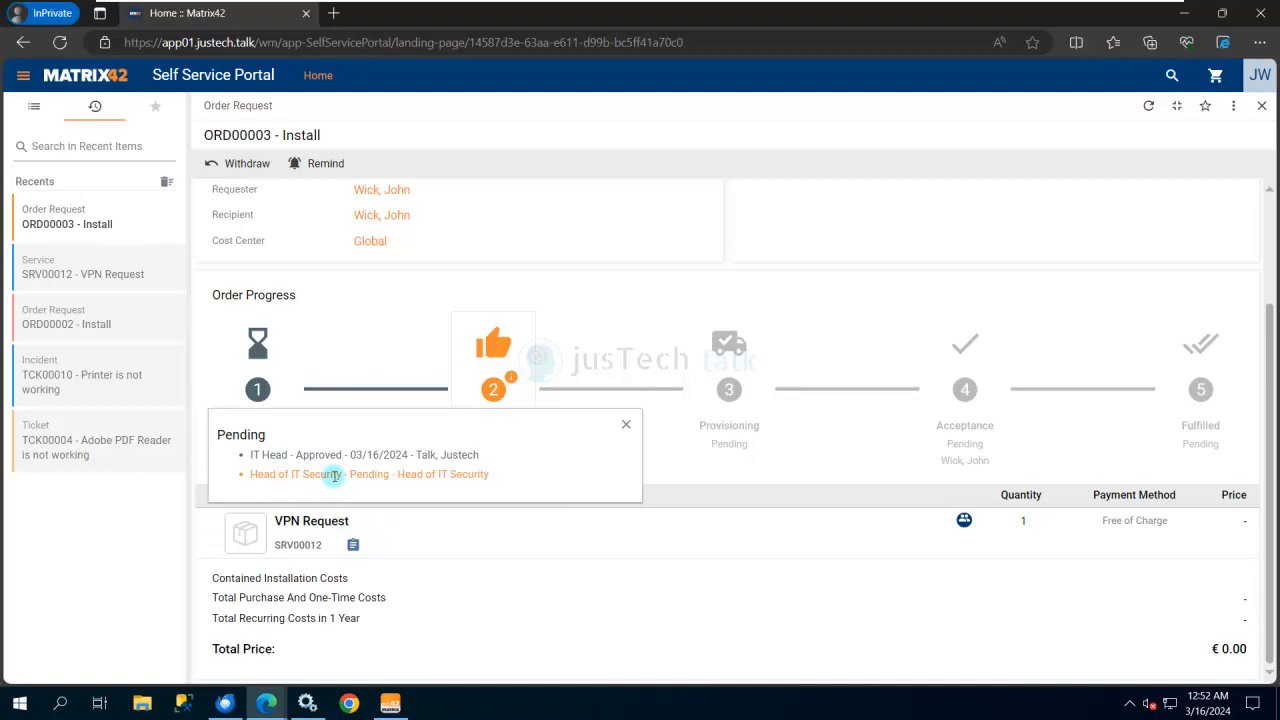
left_click_drag(499, 483, 261, 474)
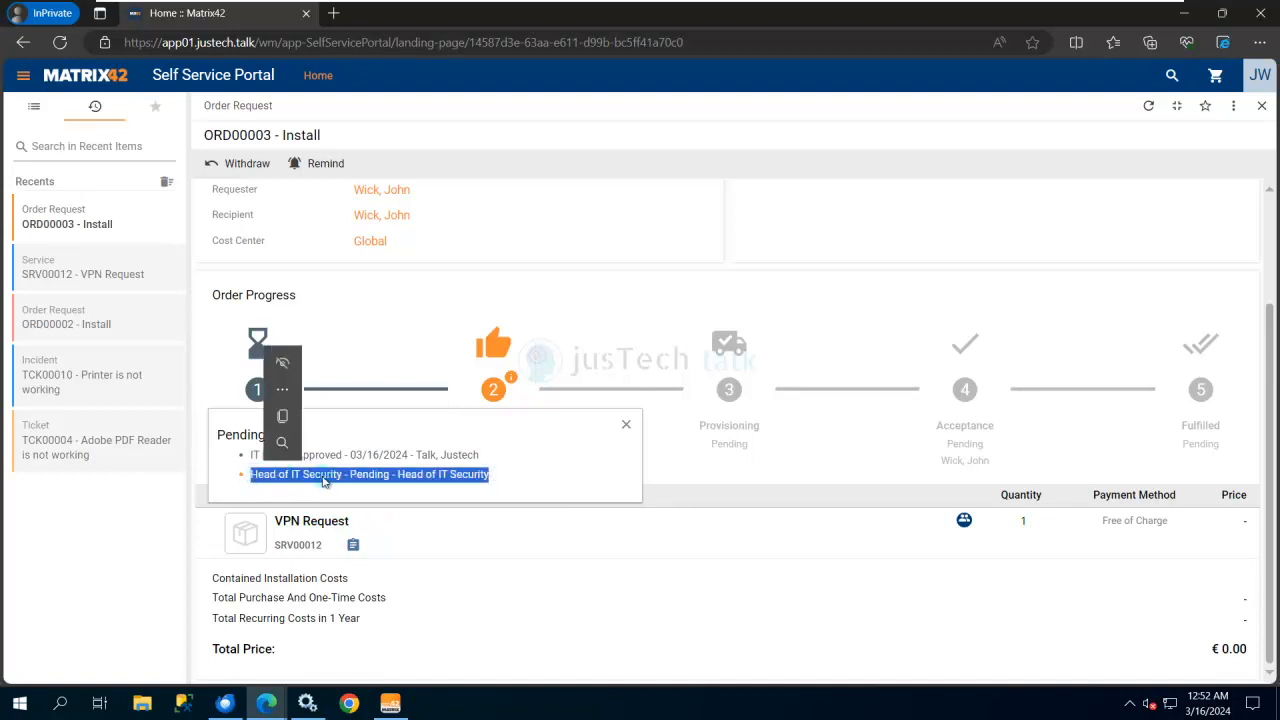
left_click(467, 475)
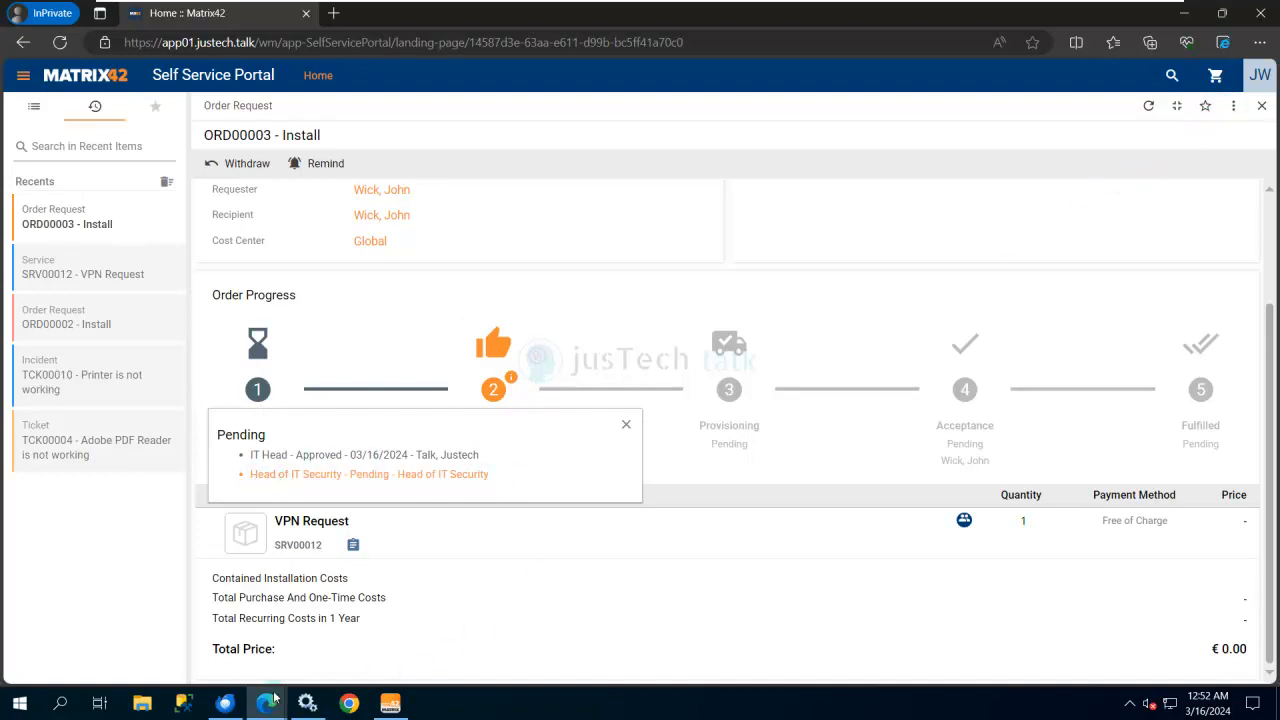
Switch to the administrator's browser window and open the list of security user roles in the Administration application.
mouse_move(266, 703)
left_click(190, 647)
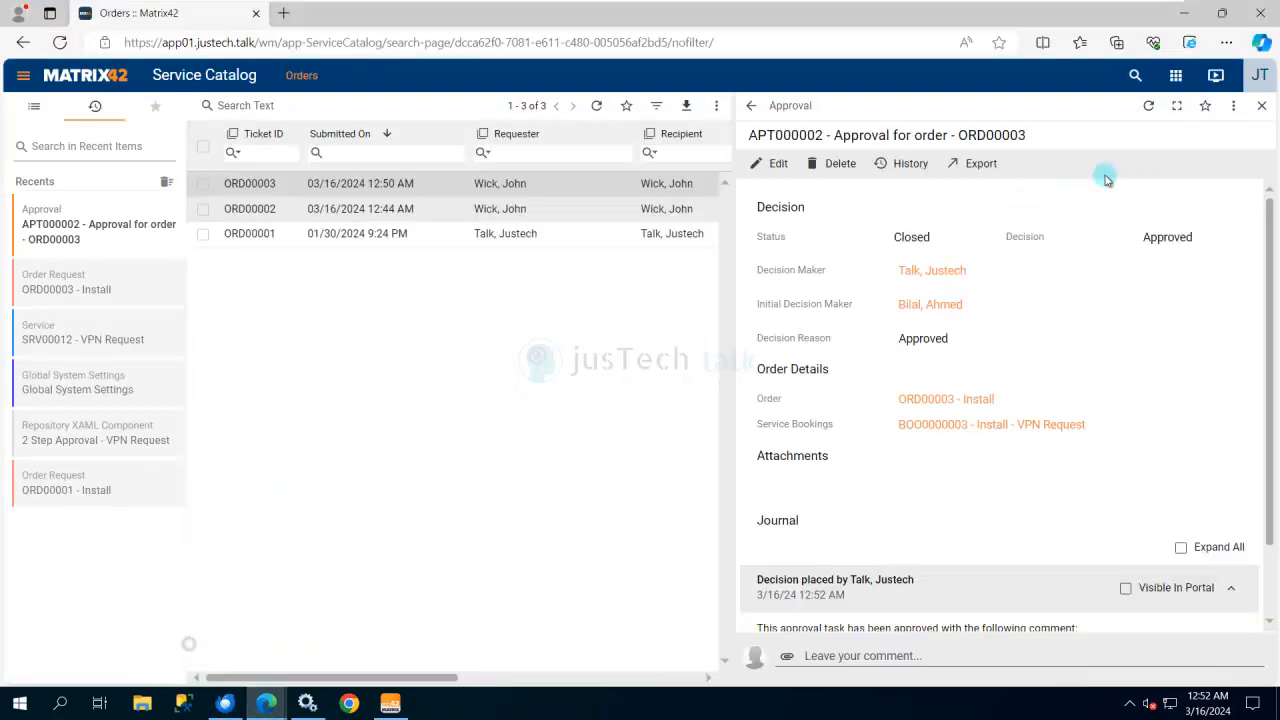
left_click(1176, 75)
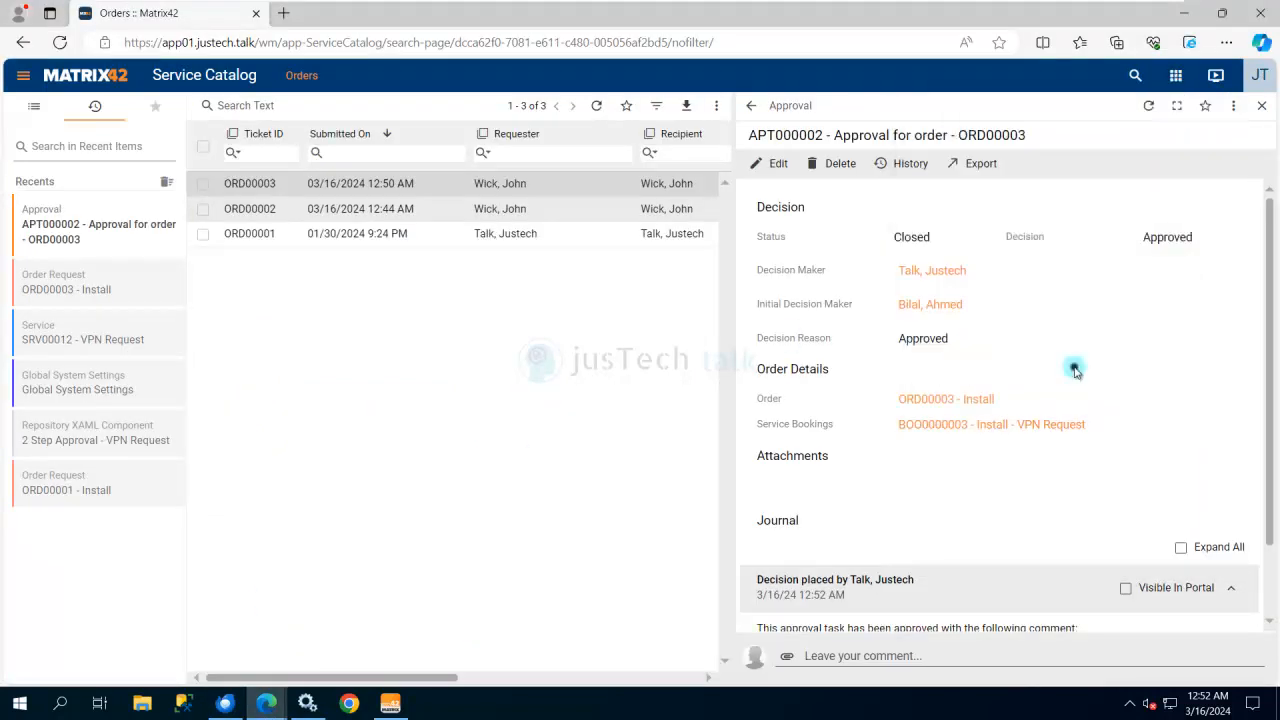
left_click(1085, 398)
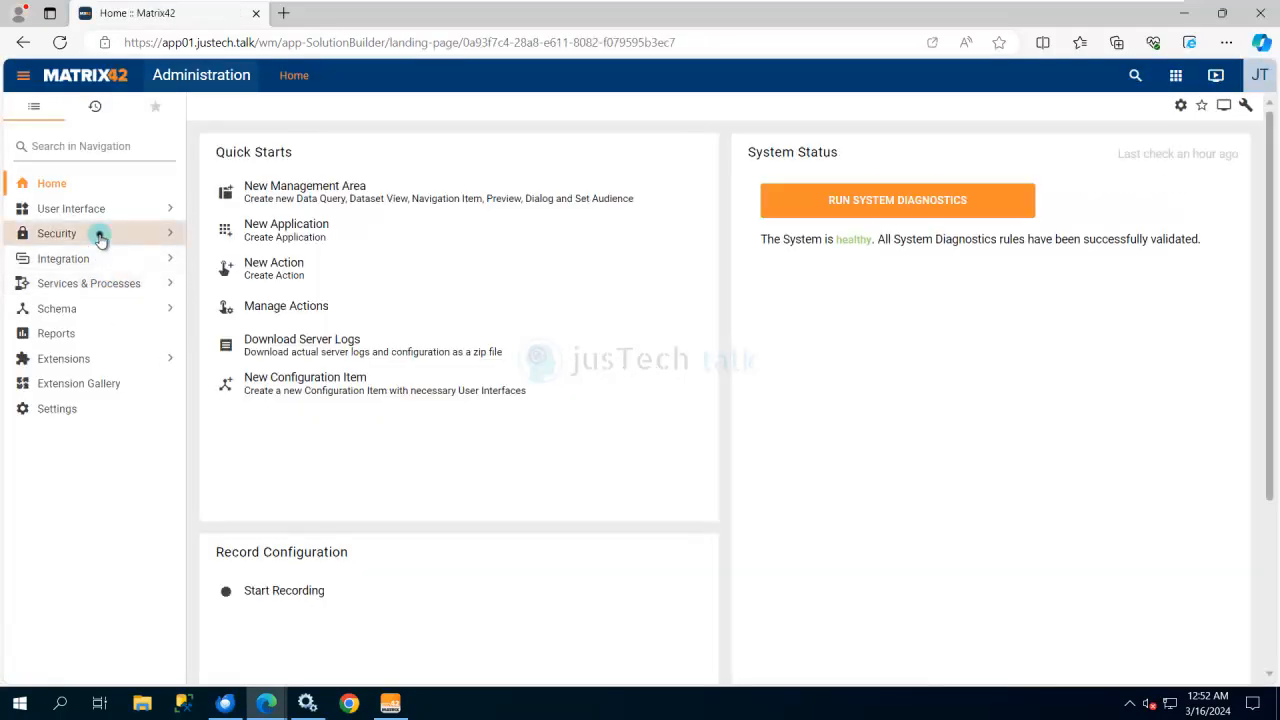
left_click(100, 236)
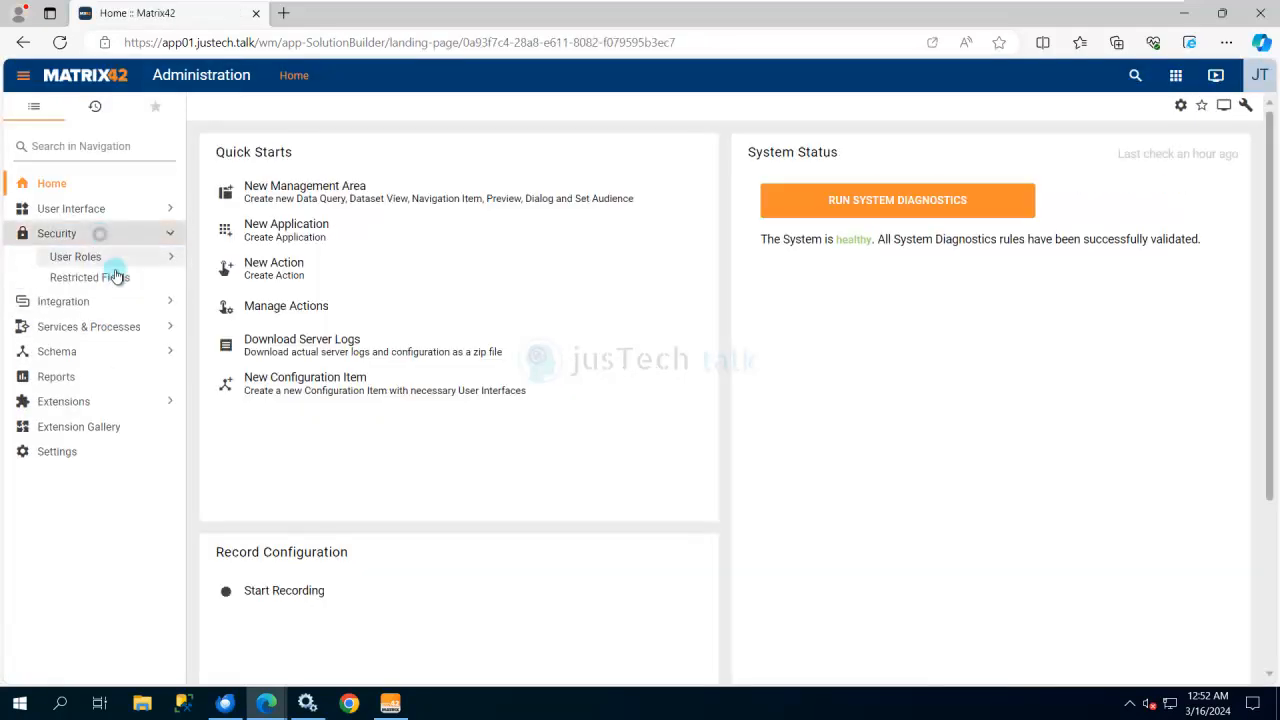
left_click(108, 257)
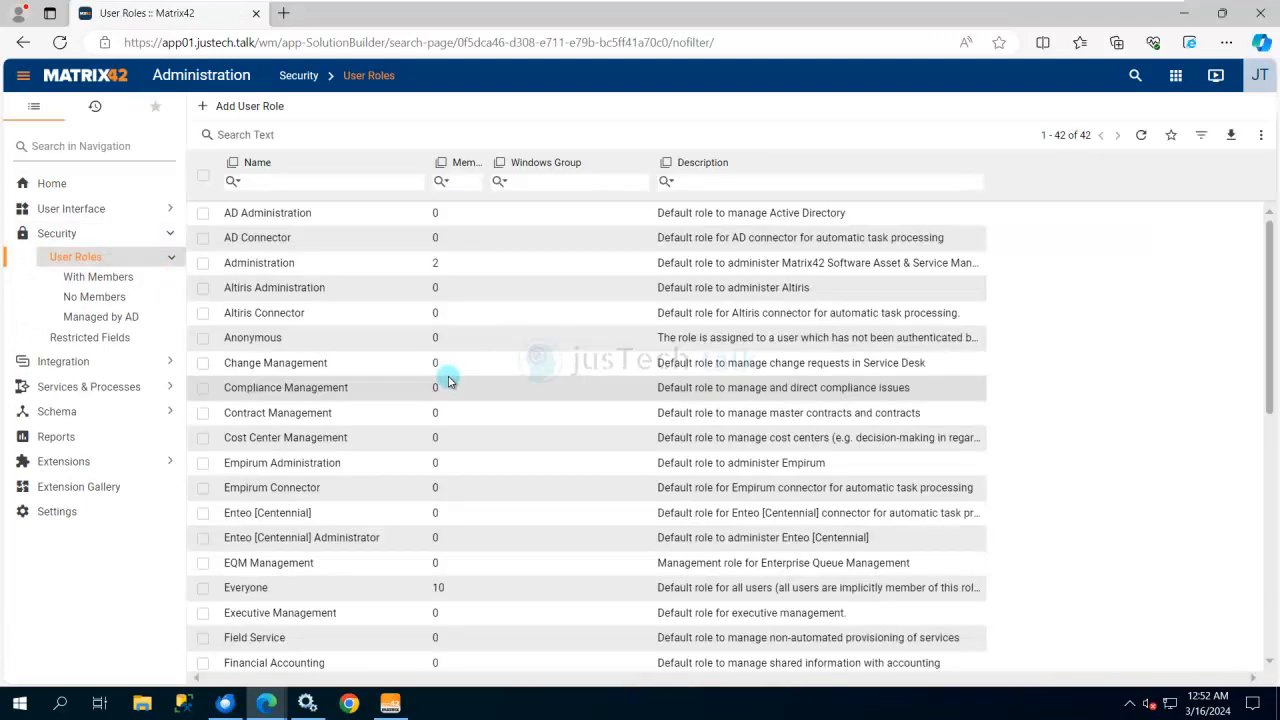
Find the Head of IT Security role in the list and check its members.
scroll(448, 380, "down", 6)
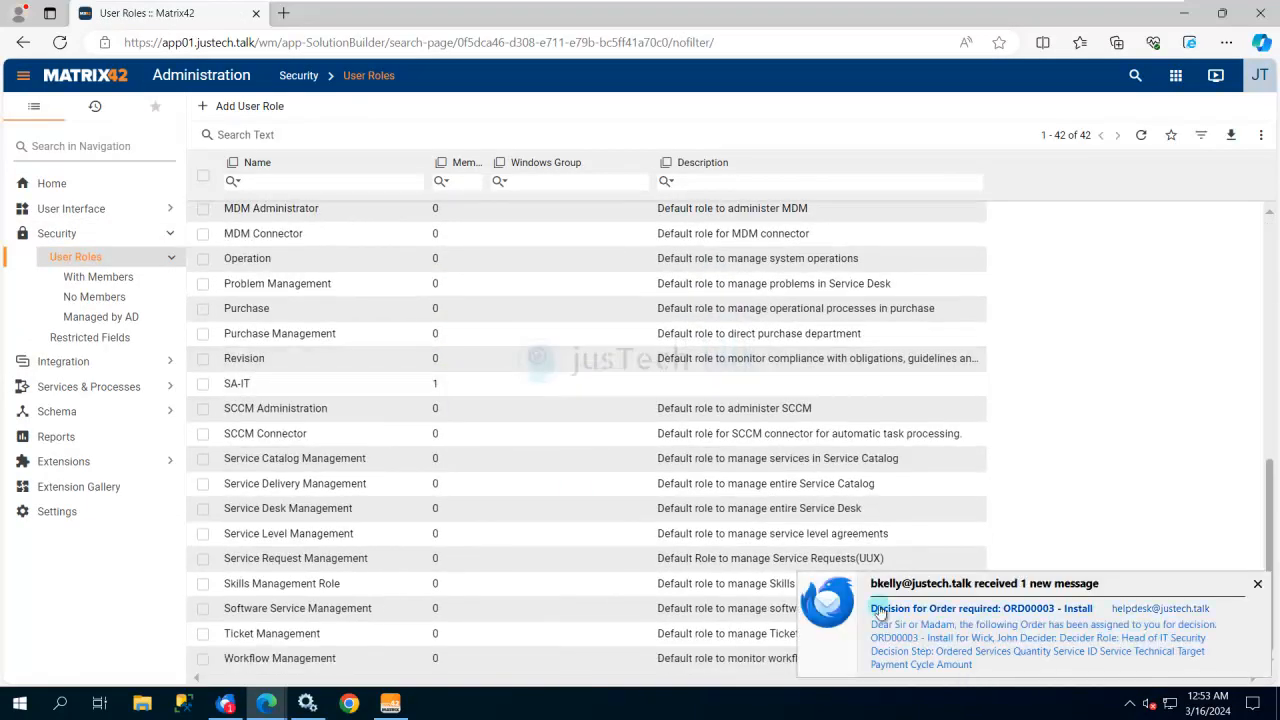
left_click(308, 483)
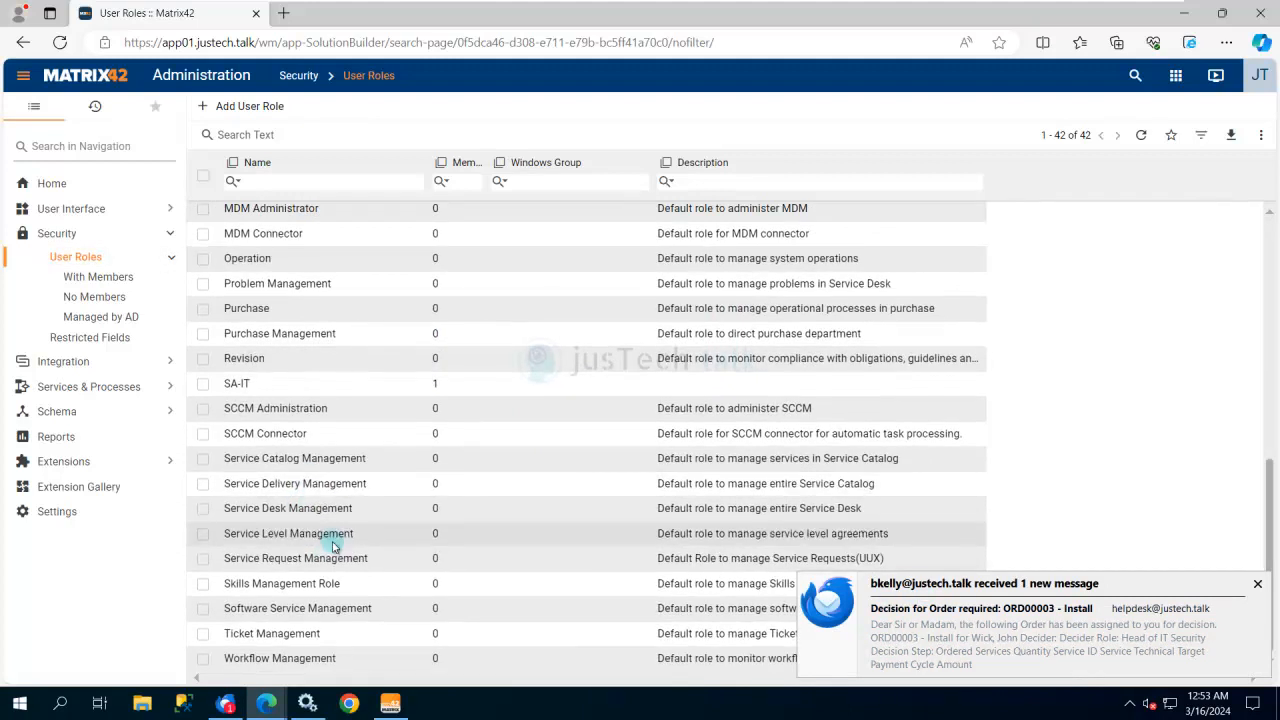
scroll(333, 545, "up", 3)
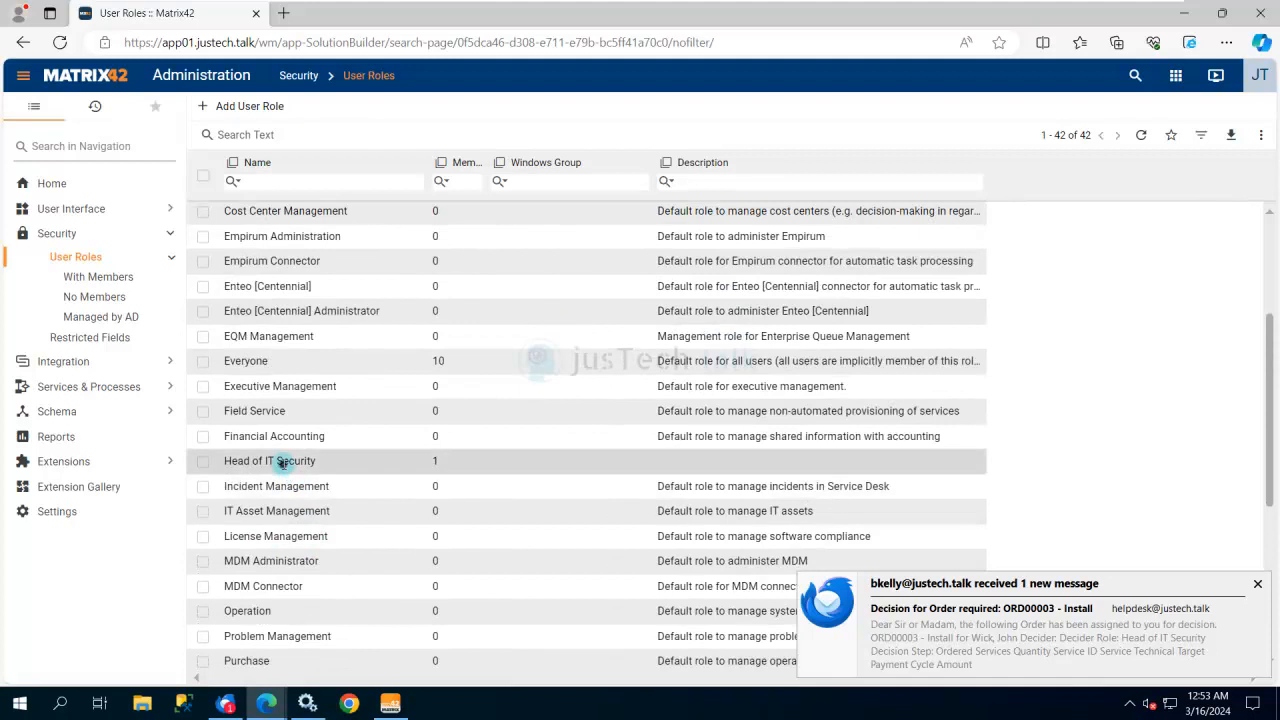
left_click(282, 462)
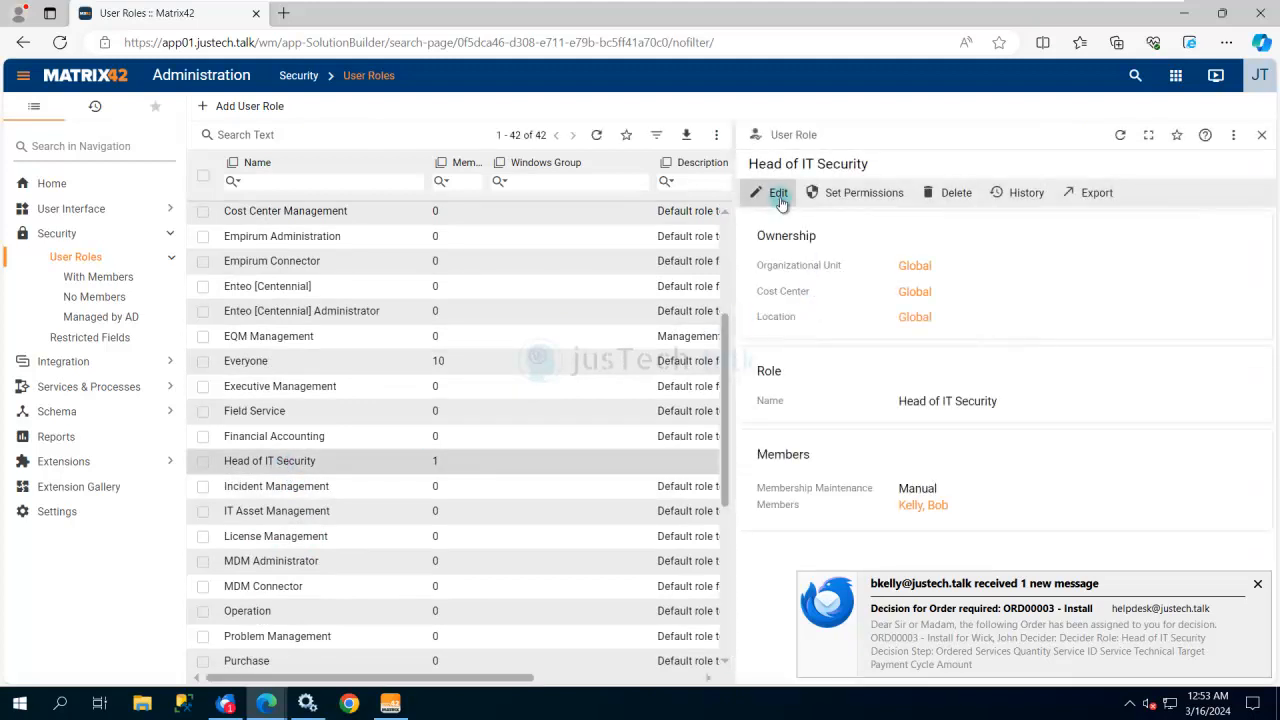
left_click_drag(973, 516, 762, 510)
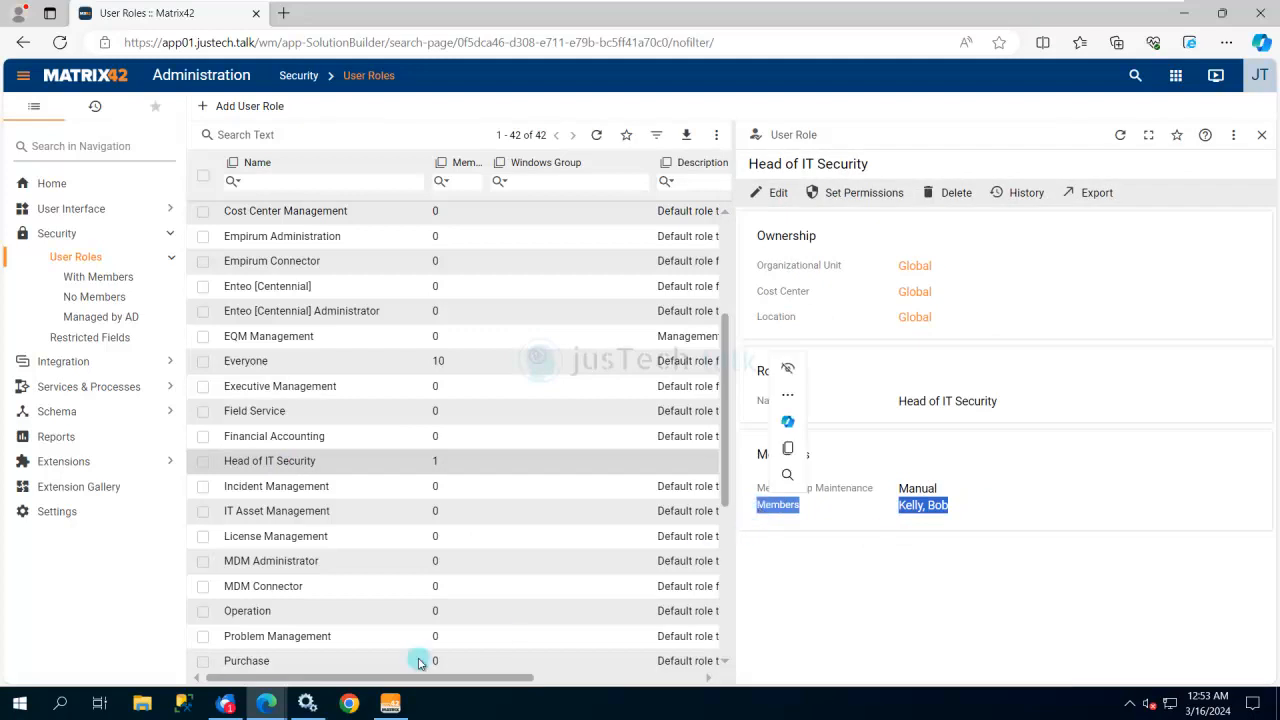
Switch to Thunderbird and open the order decision request in the second approver's inbox.
left_click(263, 706)
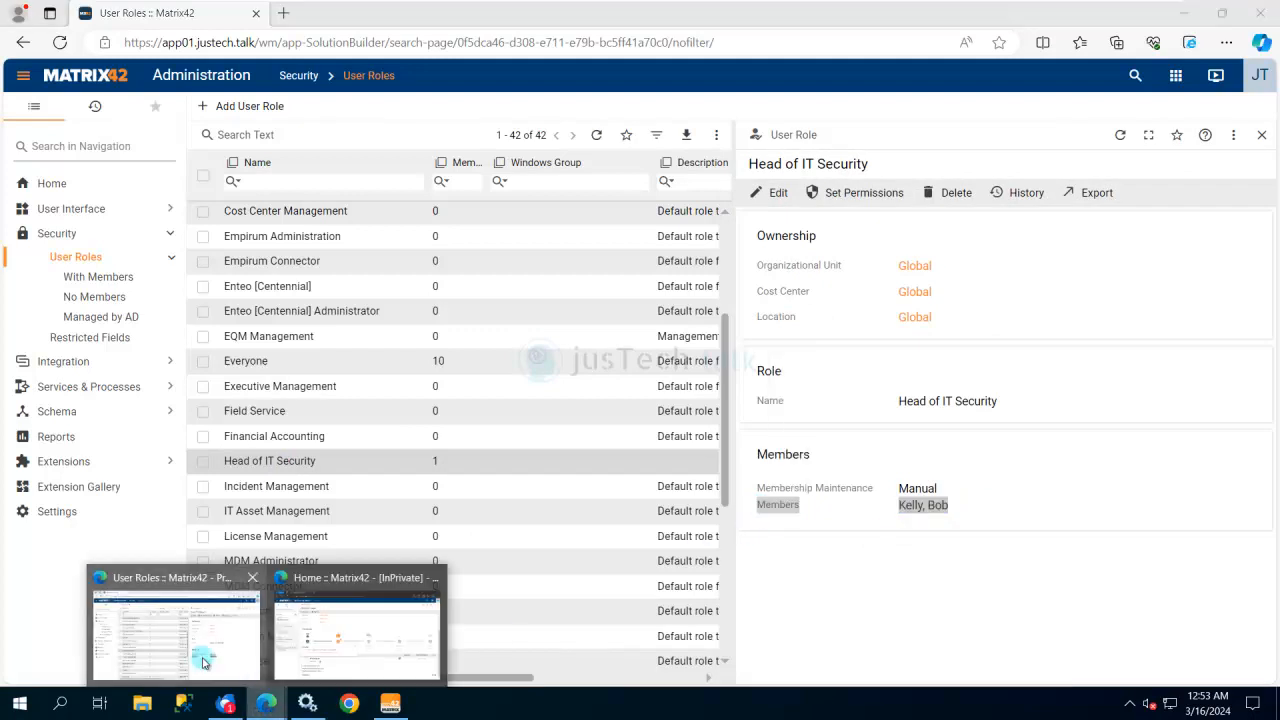
left_click(214, 644)
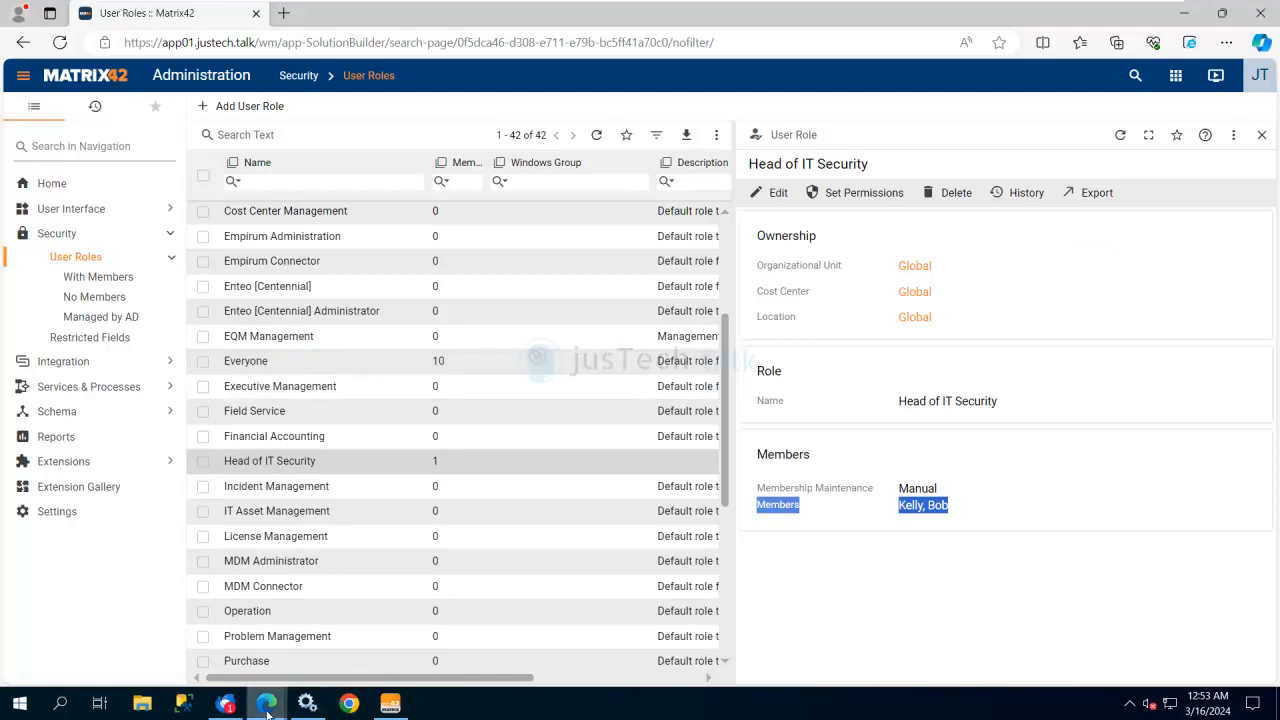
left_click(225, 704)
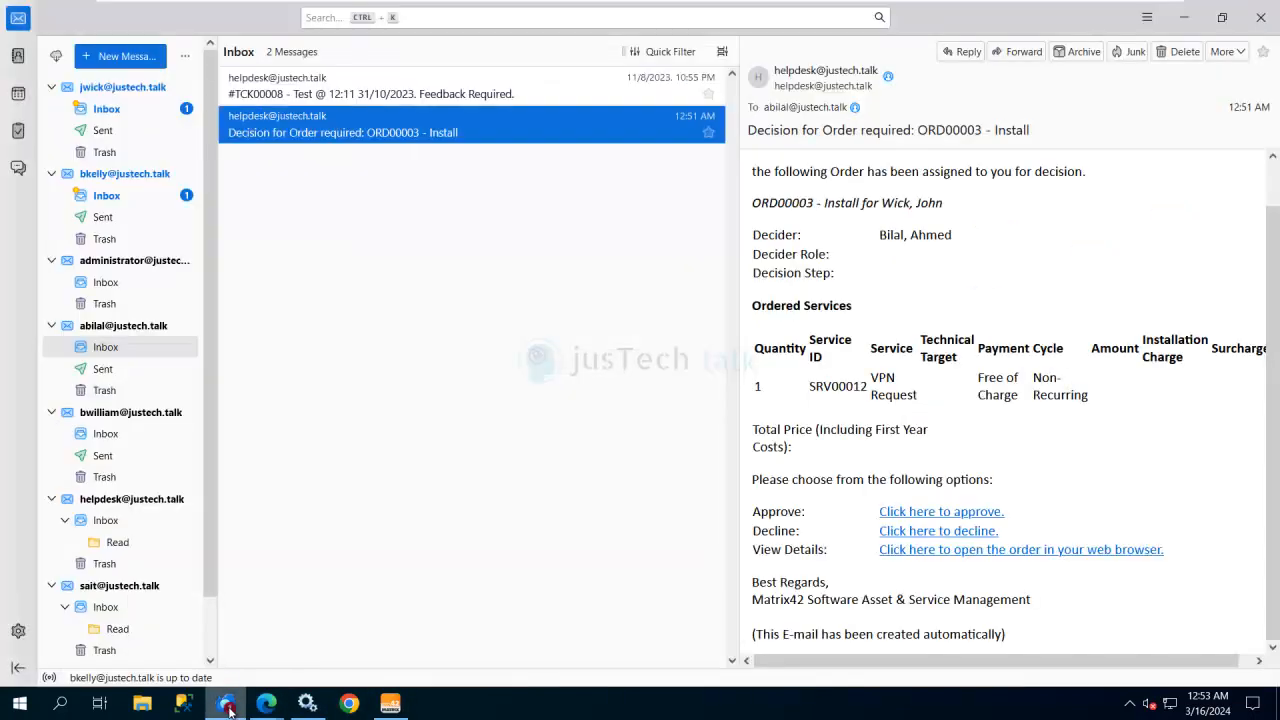
left_click(106, 195)
left_click(309, 246)
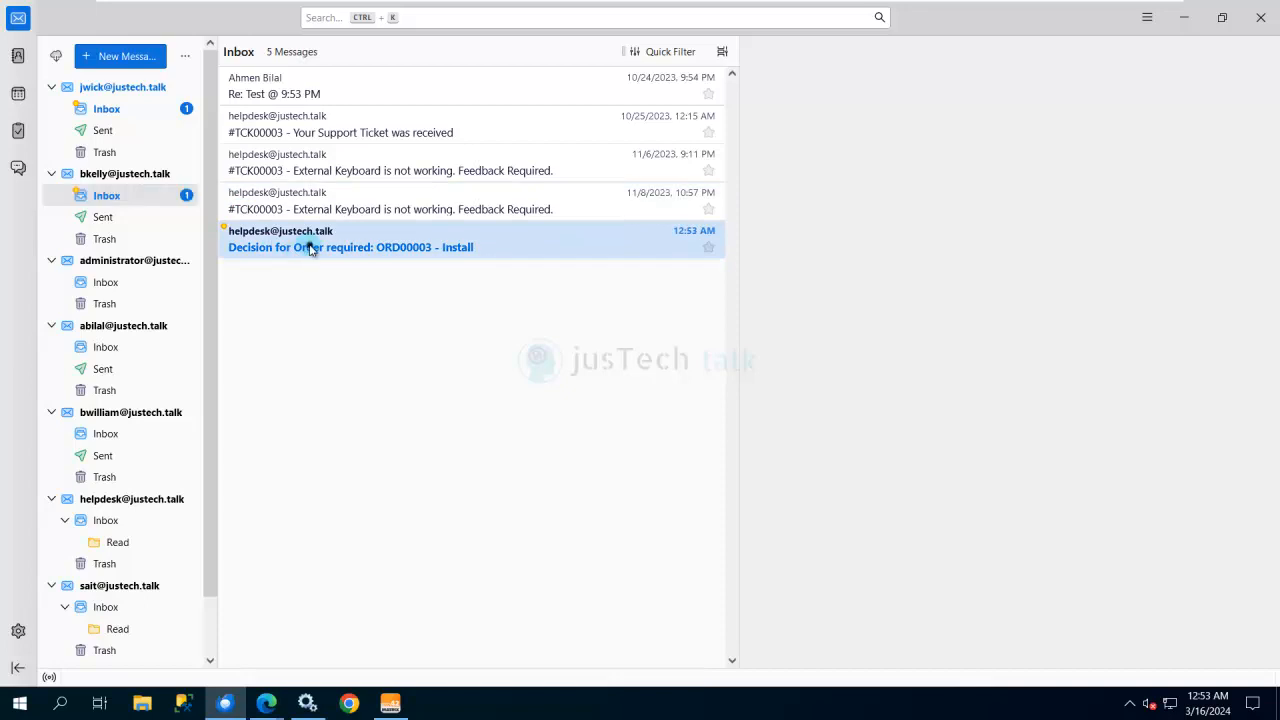
left_click(1184, 18)
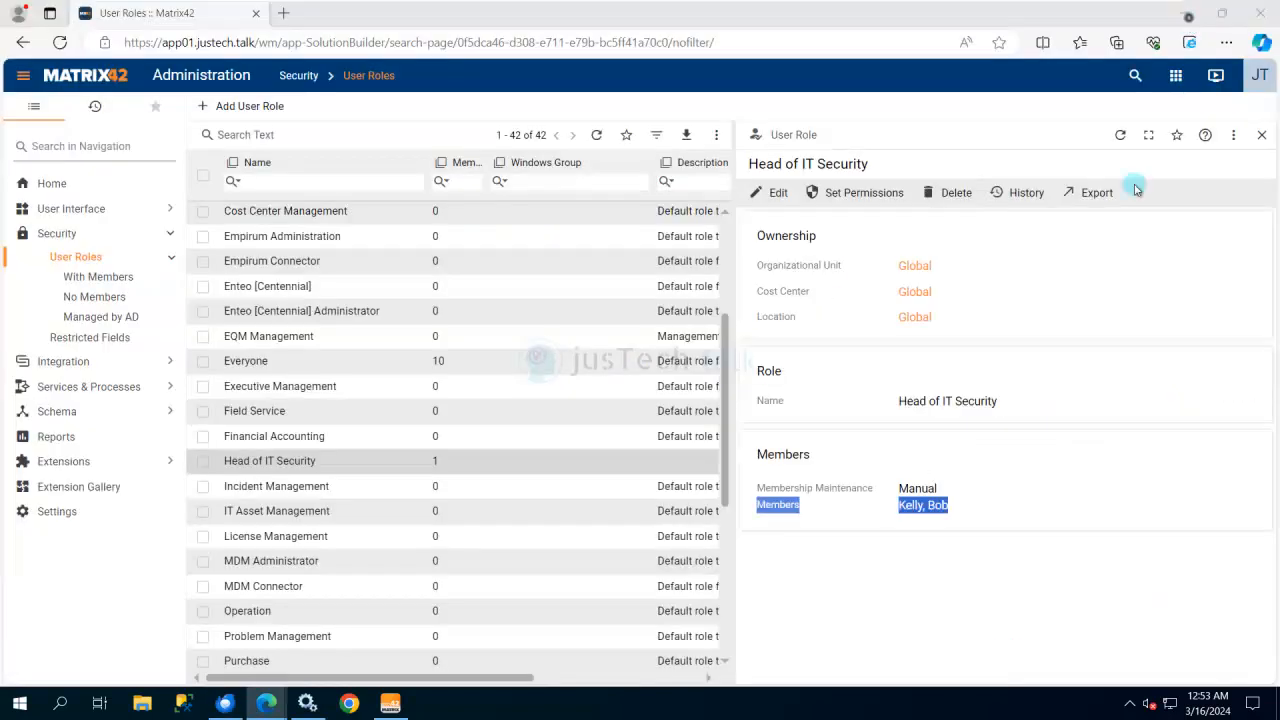
Close the role details, switch to the second approver's Chrome window and open the Service Approvals list in the Self Service Portal.
left_click(1263, 136)
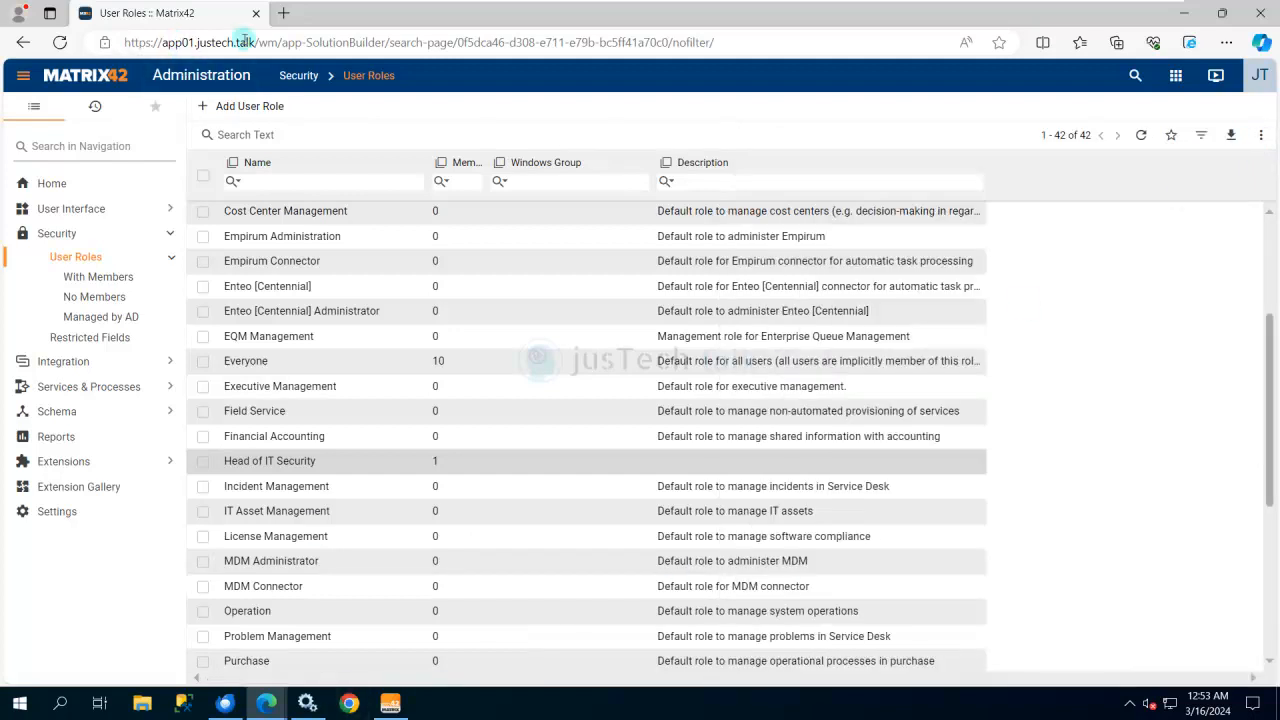
left_click_drag(279, 42, 60, 46)
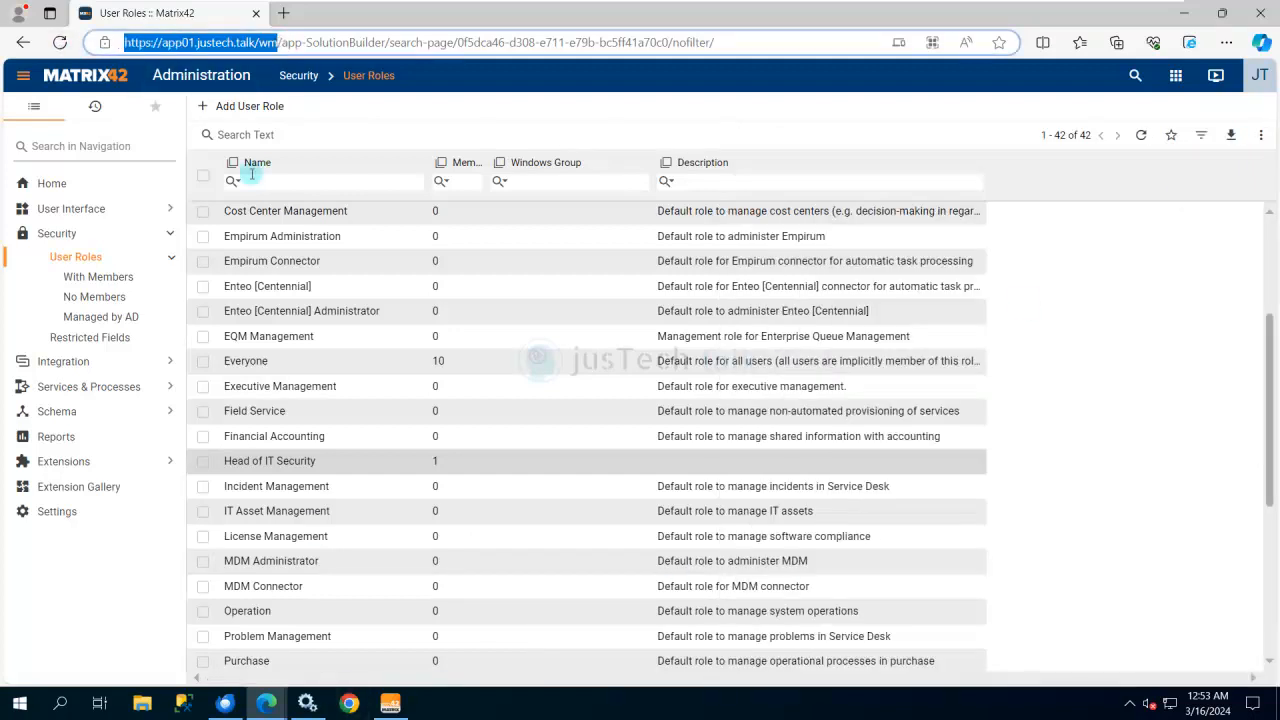
left_click(348, 704)
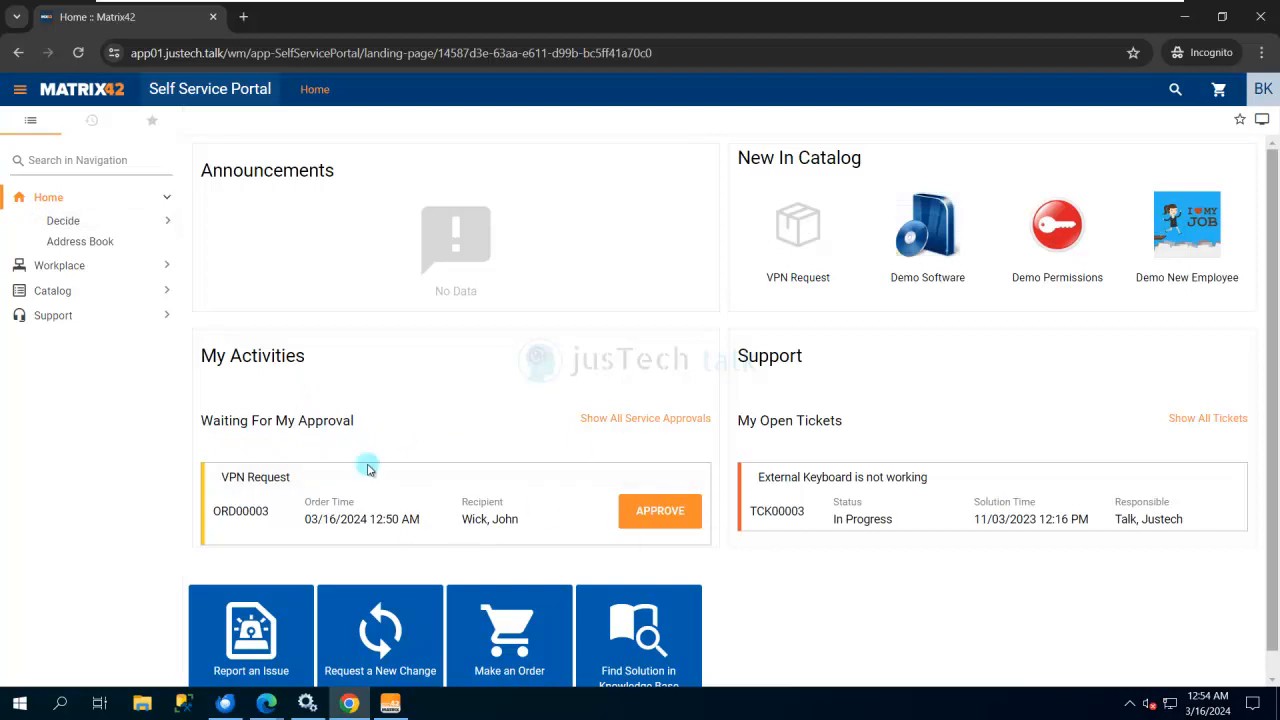
left_click(166, 220)
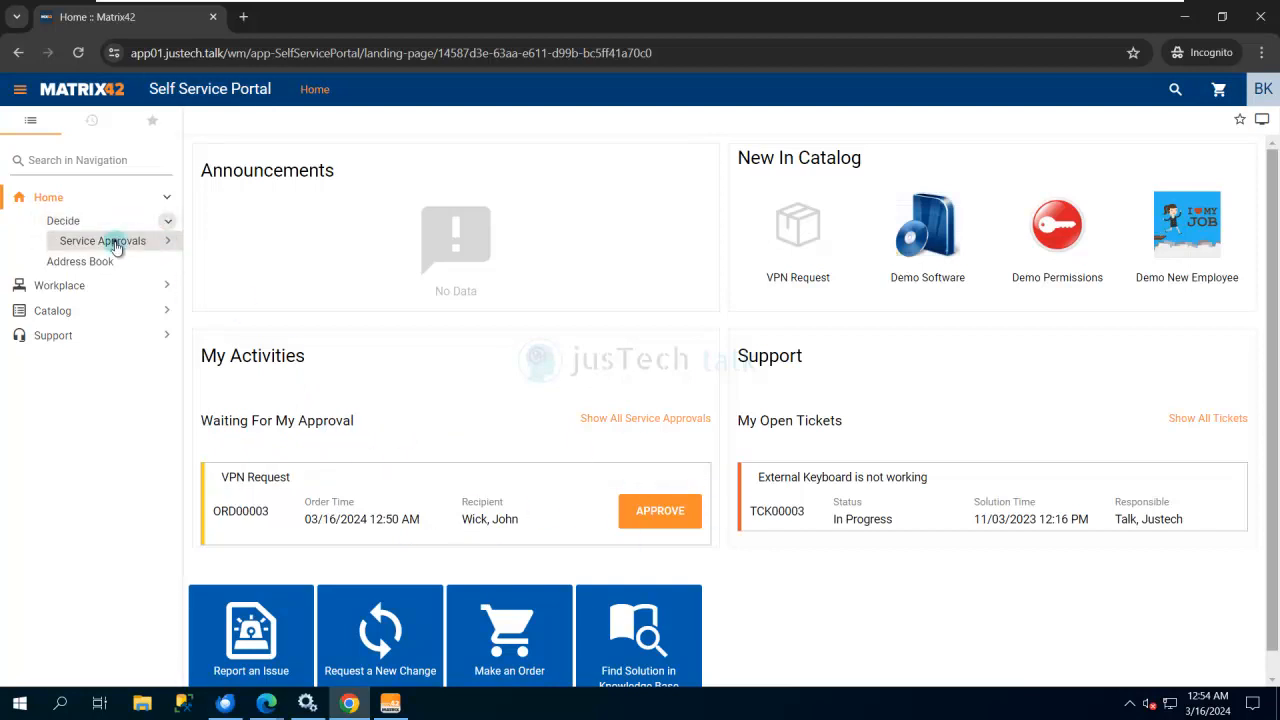
left_click(116, 246)
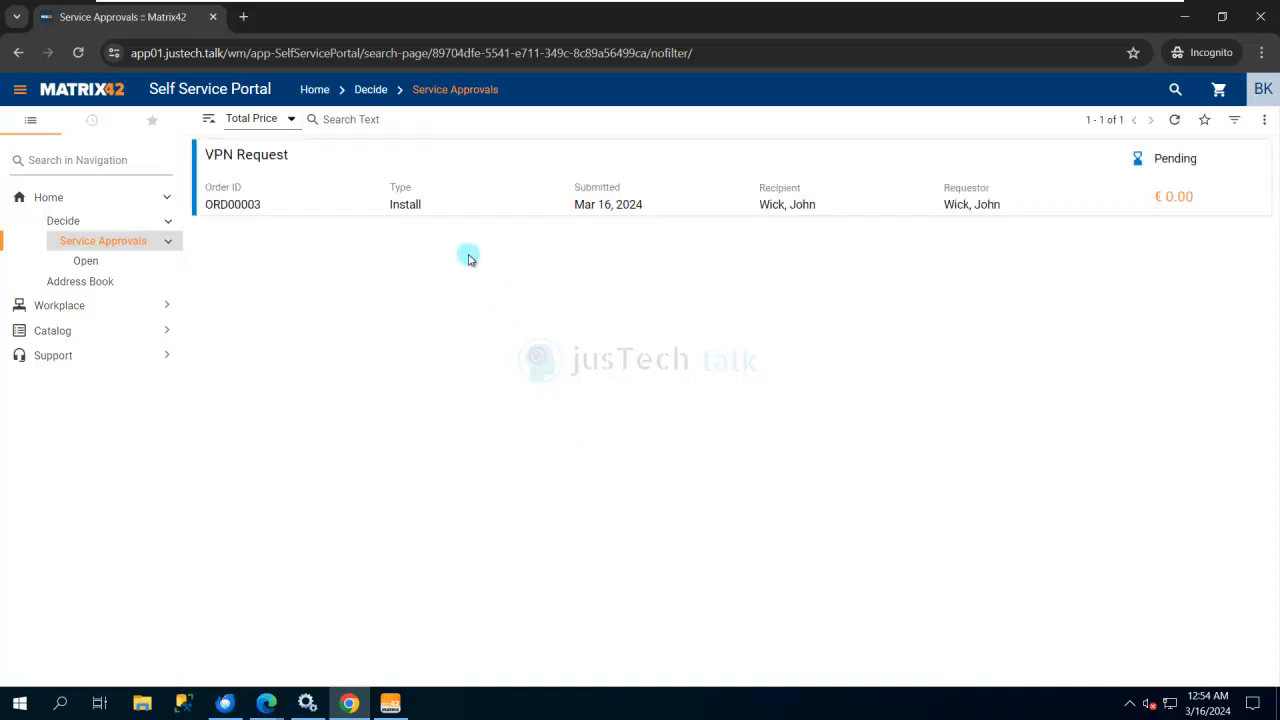
Return to the portal's home page, view the approval form for the pending VPN Request and cancel it.
left_click(78, 205)
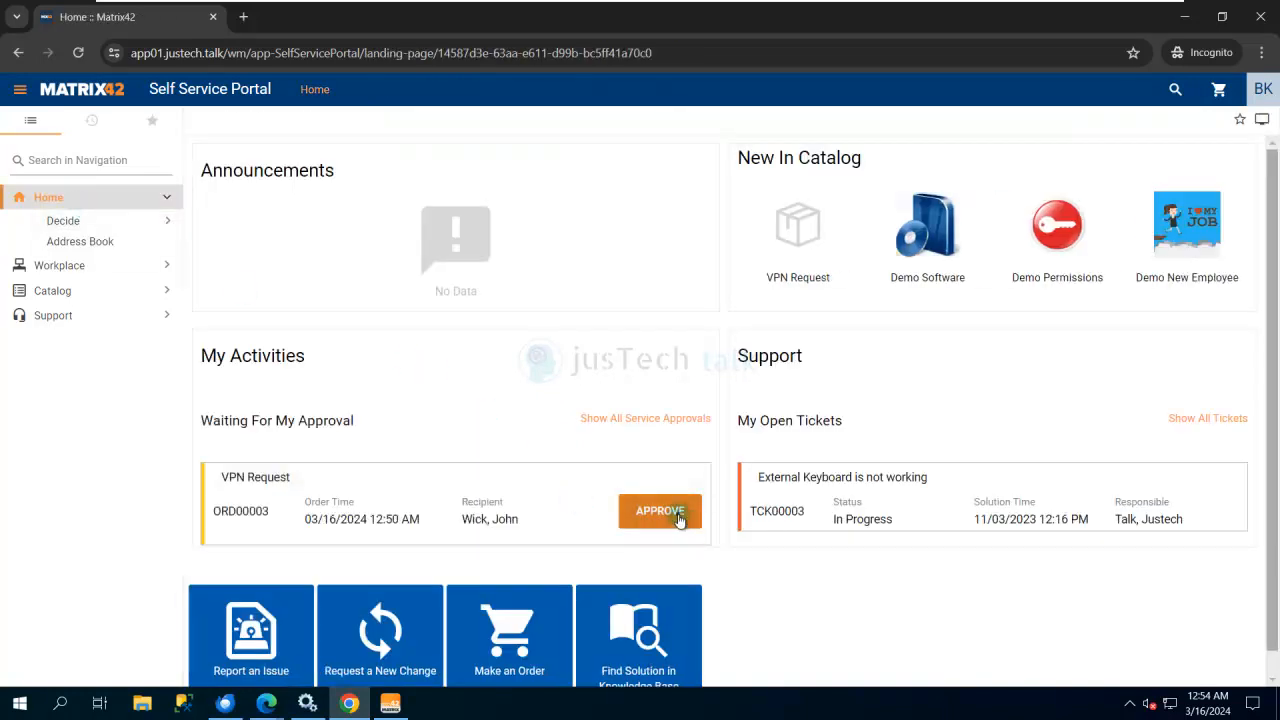
left_click(660, 511)
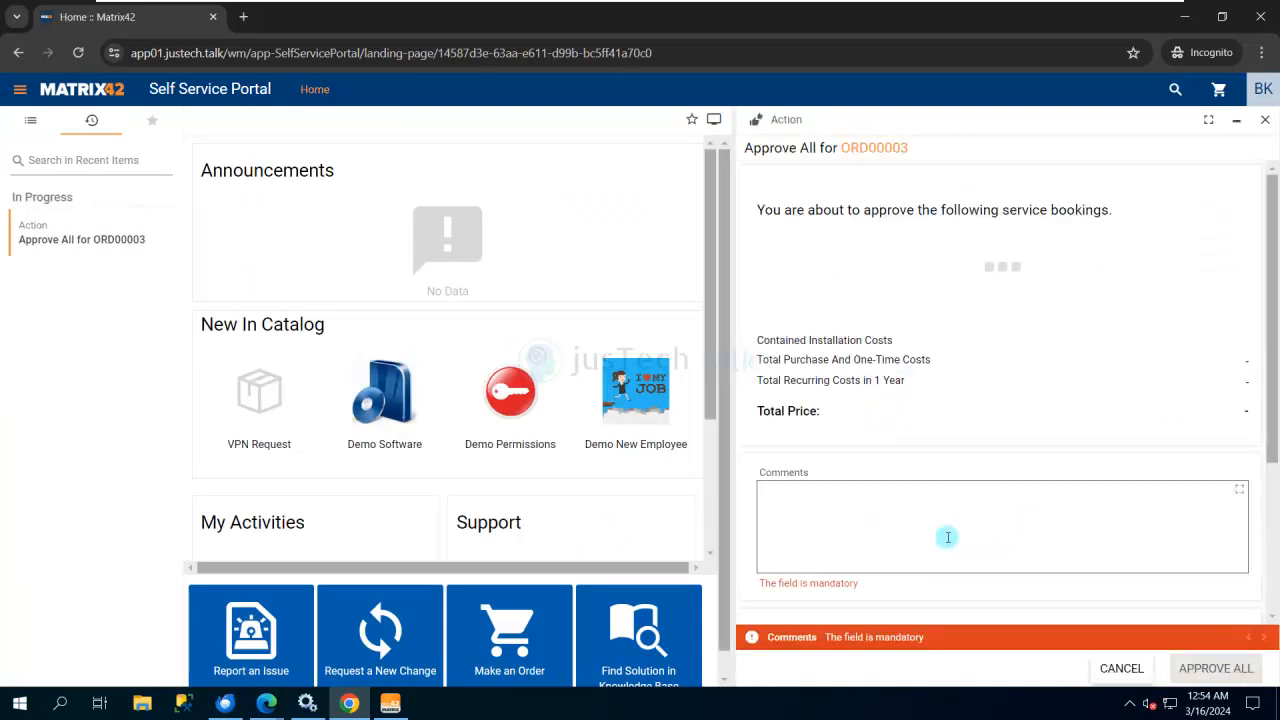
left_click(1115, 668)
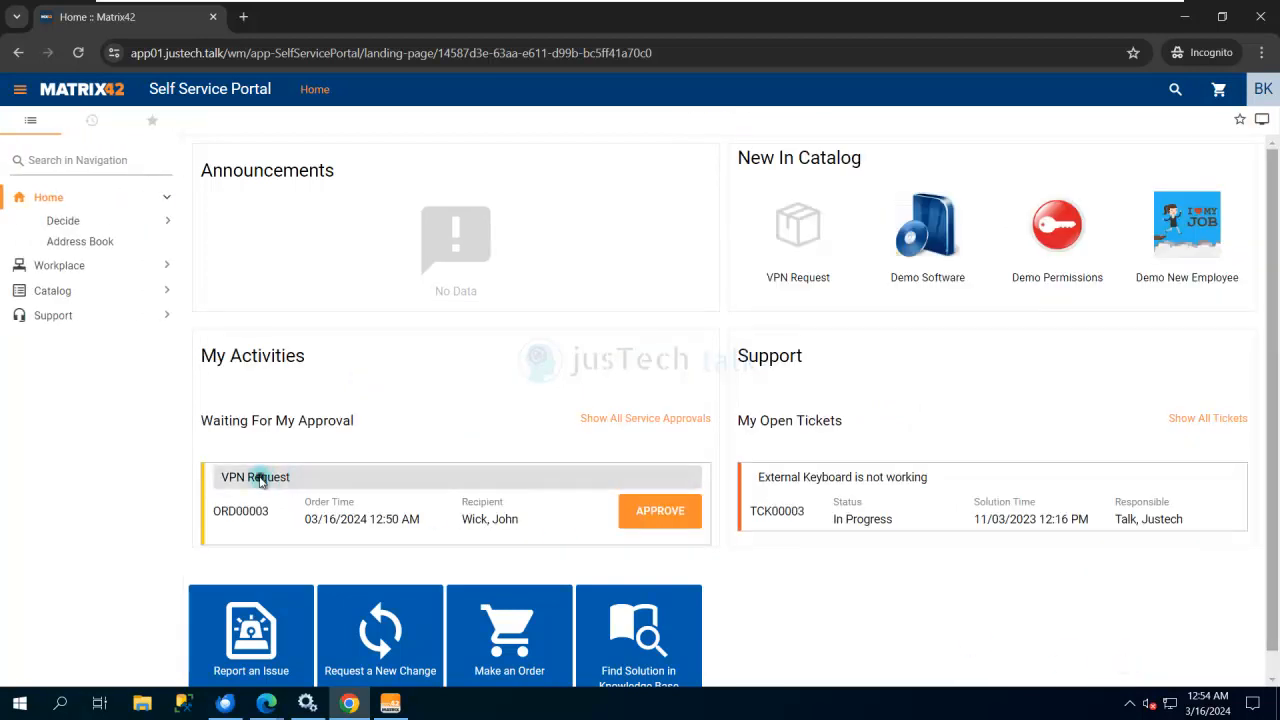
Open the VPN Request order waiting for approval and approve all its services with the comment "Approved".
left_click(260, 480)
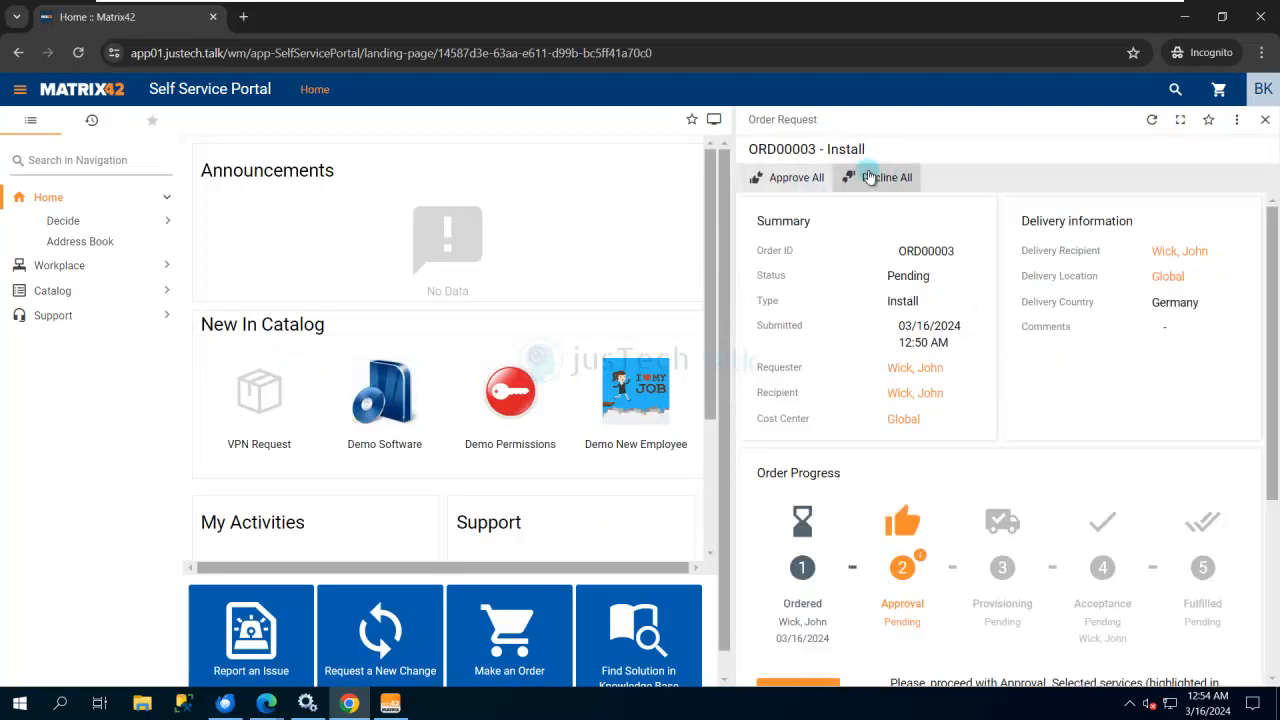
scroll(980, 346, "down", 3)
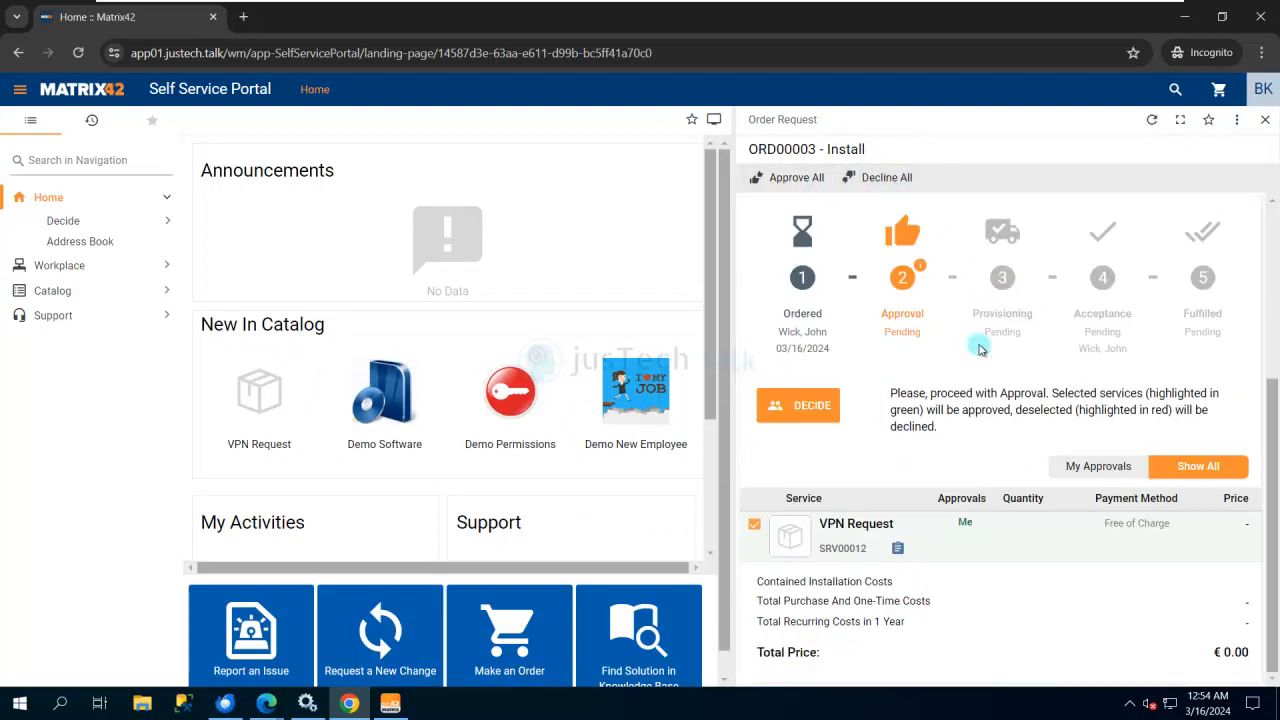
scroll(980, 346, "up", 3)
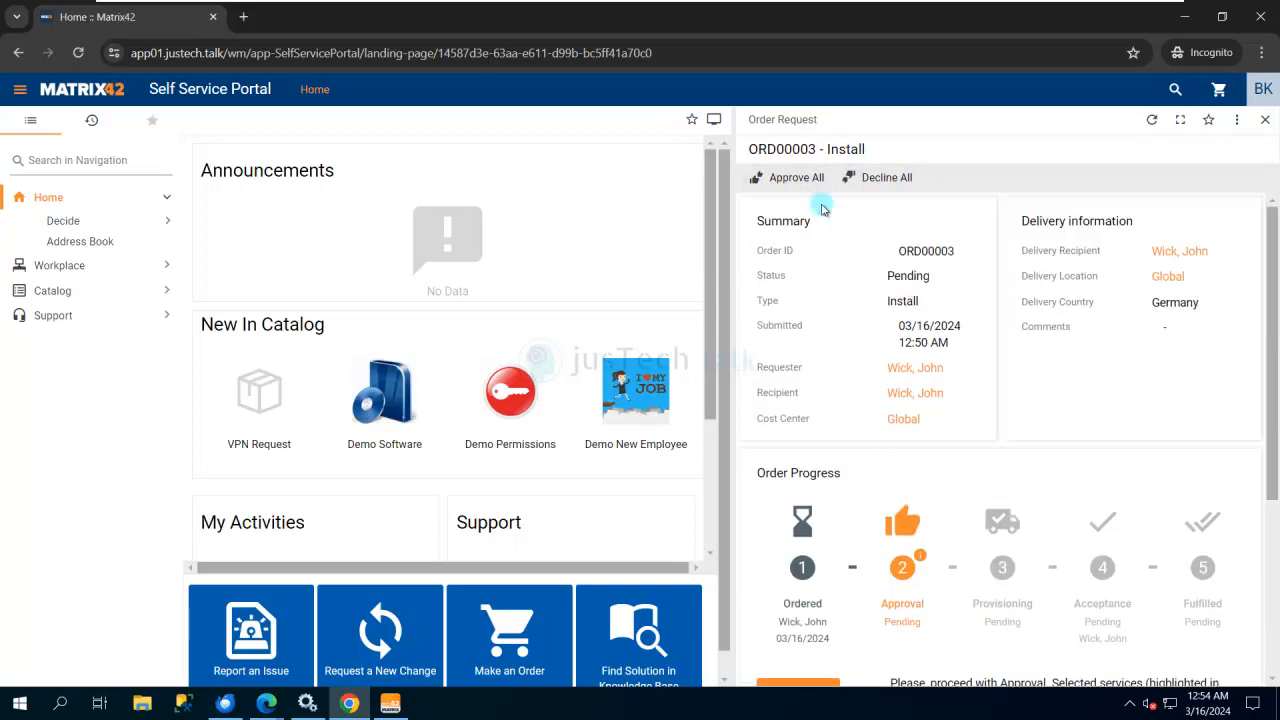
left_click(785, 177)
left_click(977, 506)
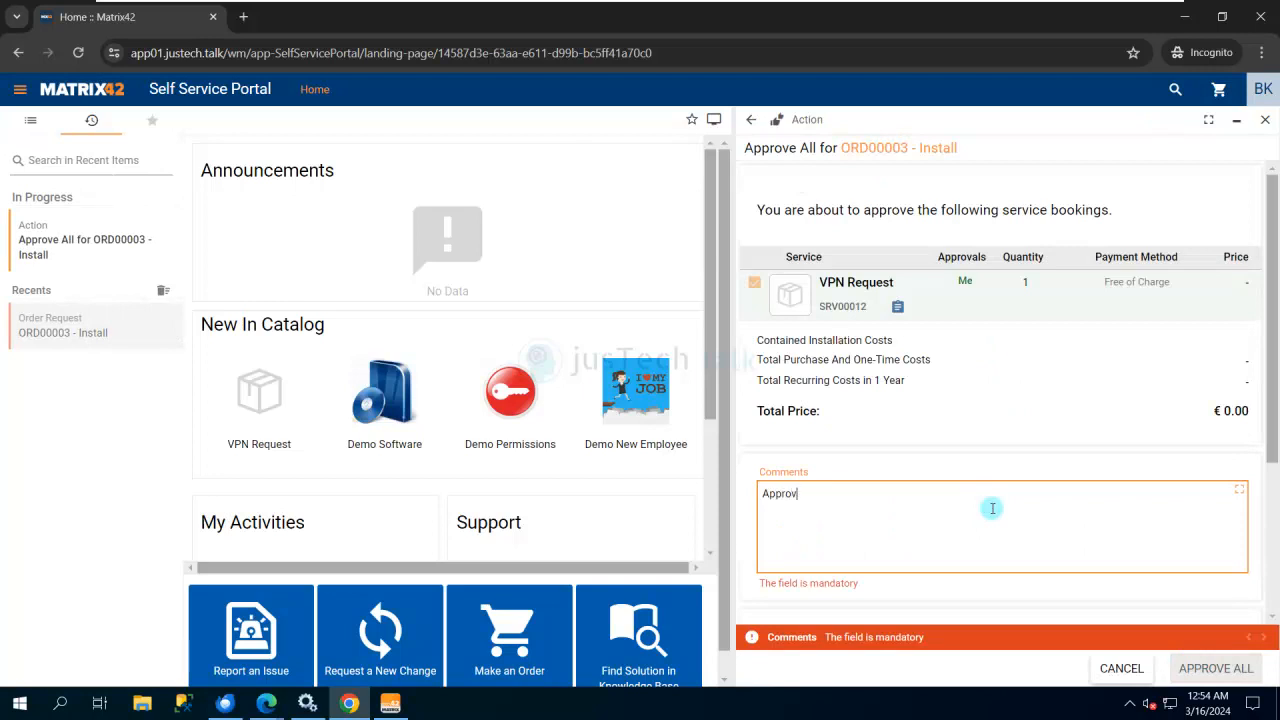
type("Approved")
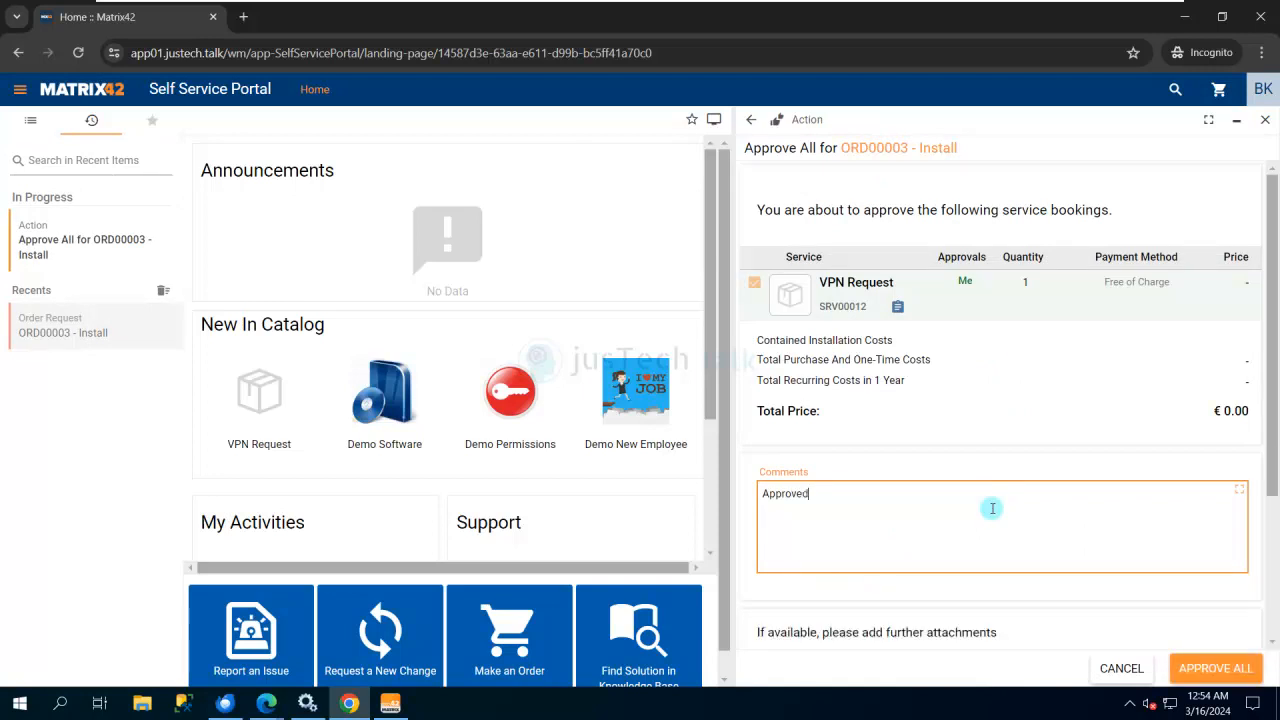
scroll(1215, 495, "down", 3)
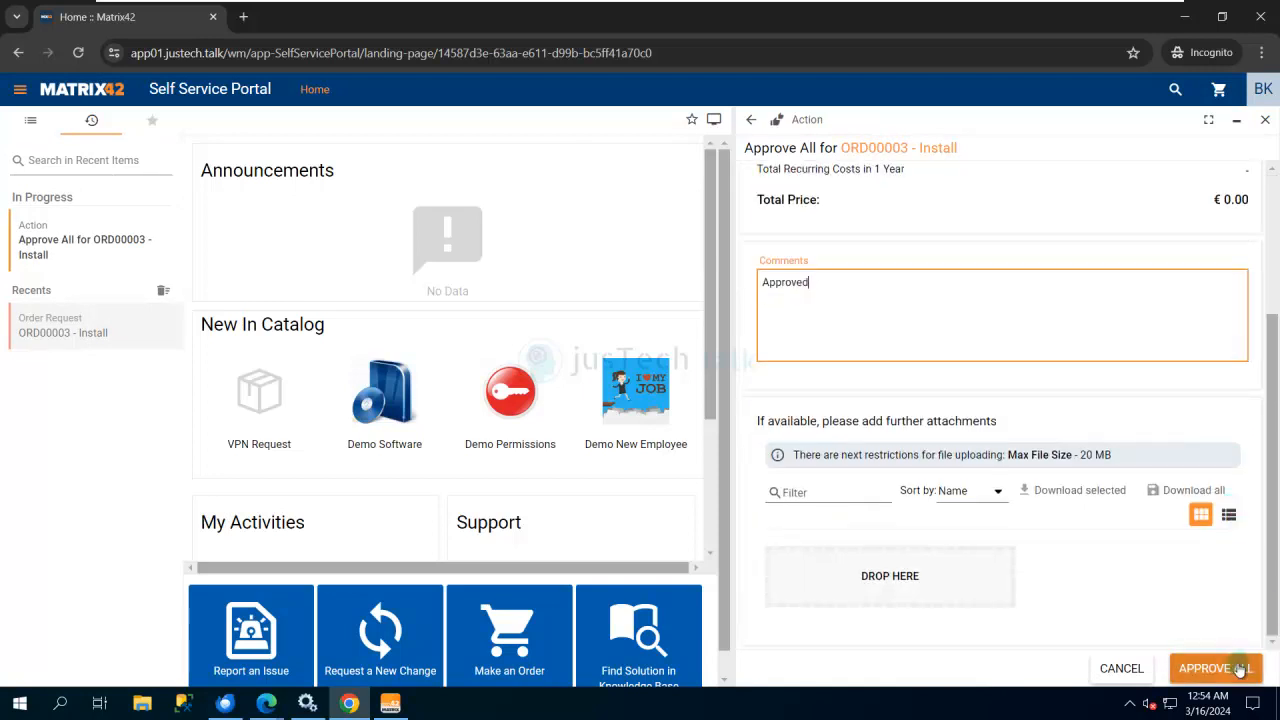
left_click(1235, 668)
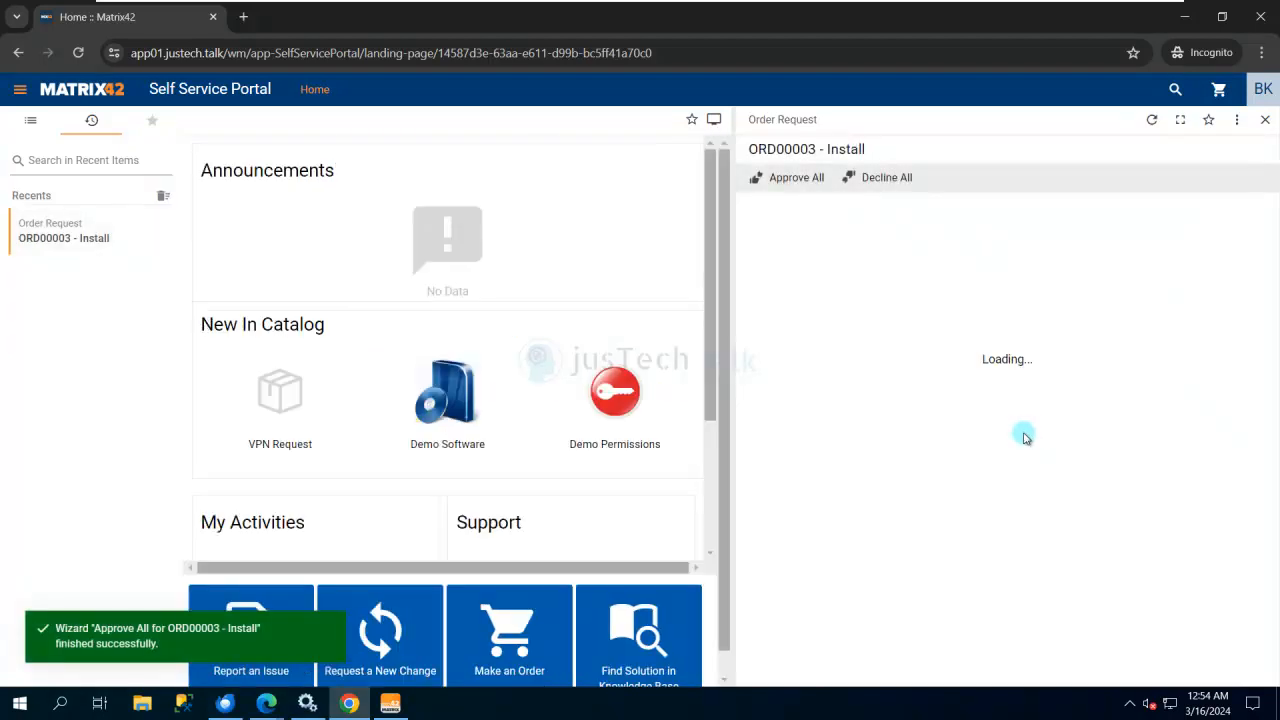
Switch to the requester's InPrivate Edge window, close the approval details pop-up and refresh the VPN Request order.
left_click(1183, 17)
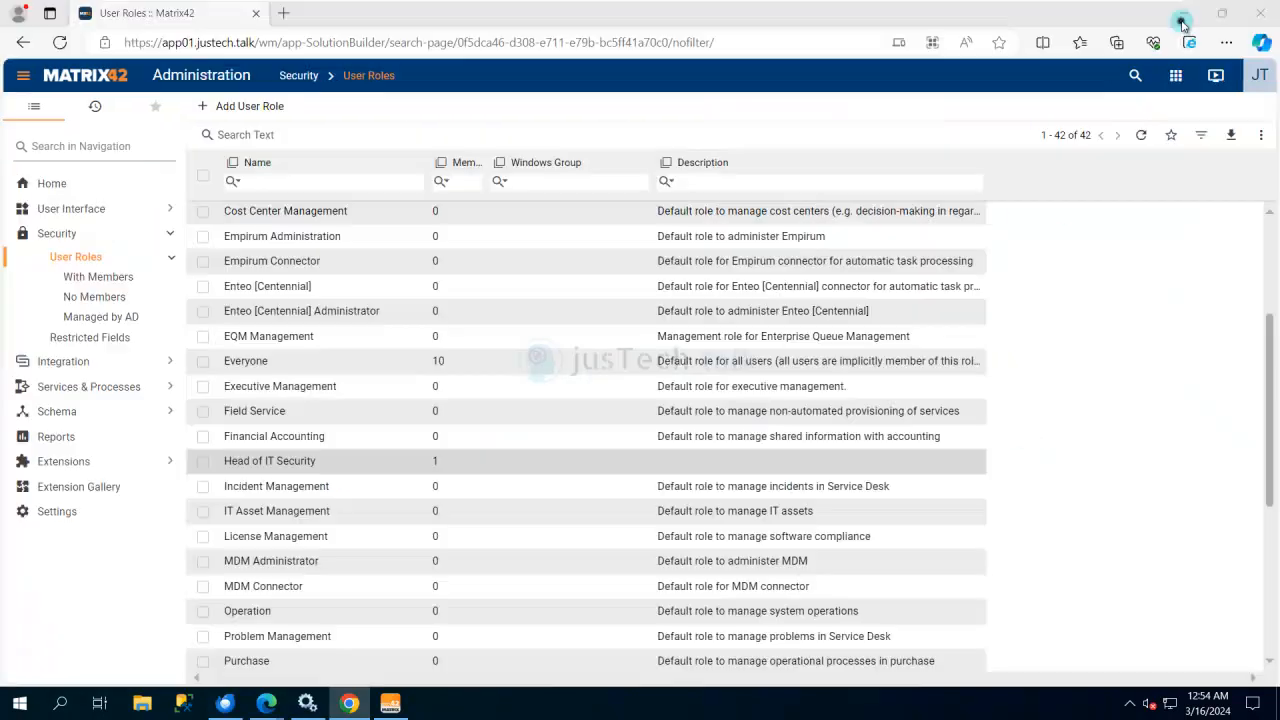
mouse_move(350, 710)
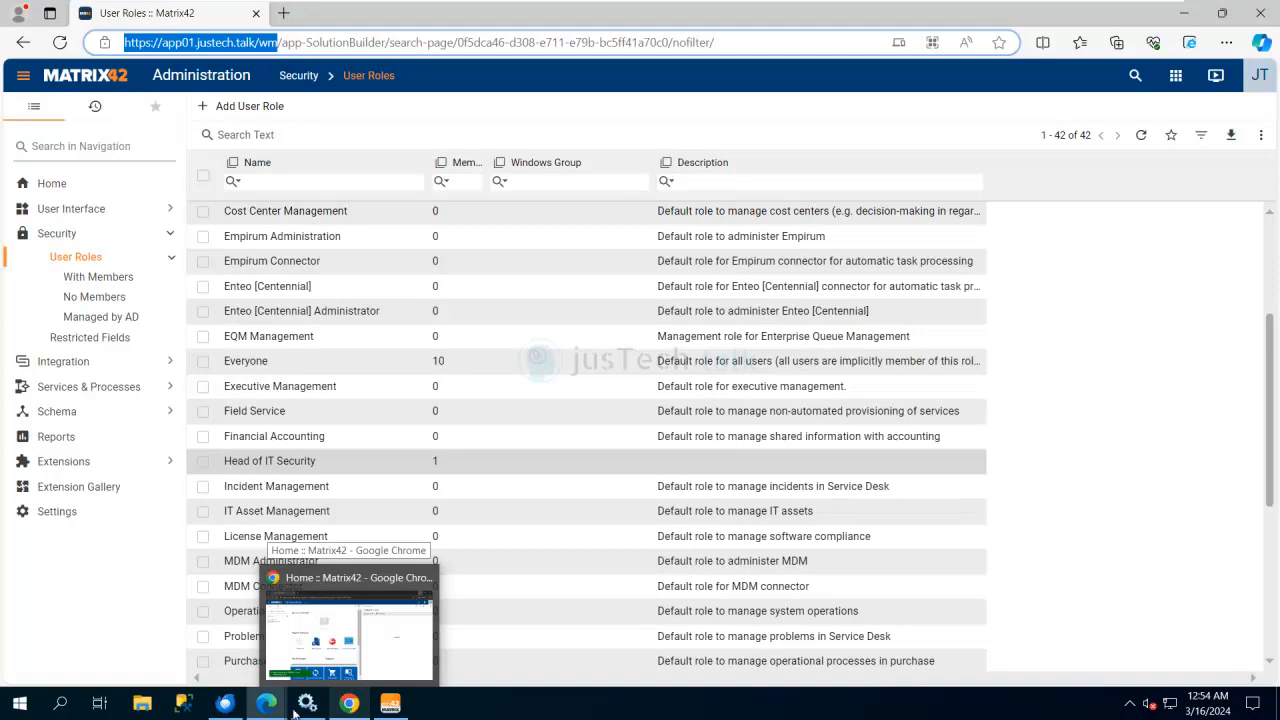
mouse_move(277, 710)
left_click(314, 657)
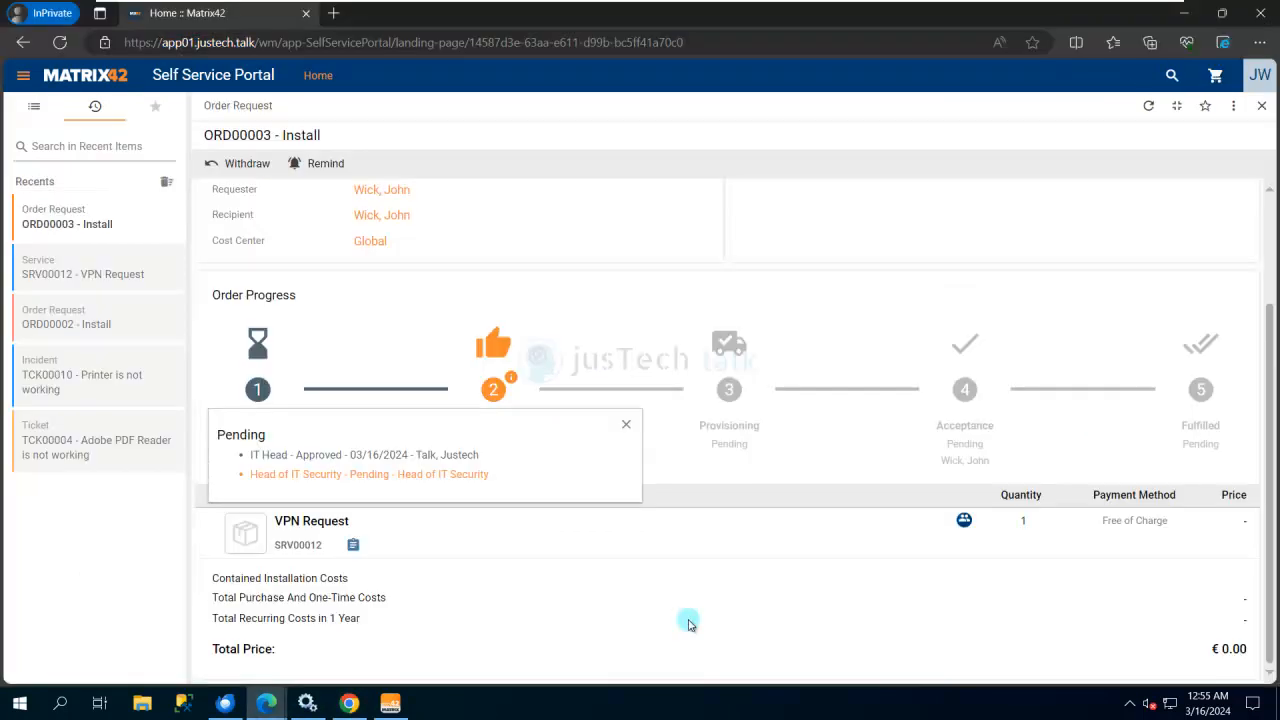
left_click(626, 429)
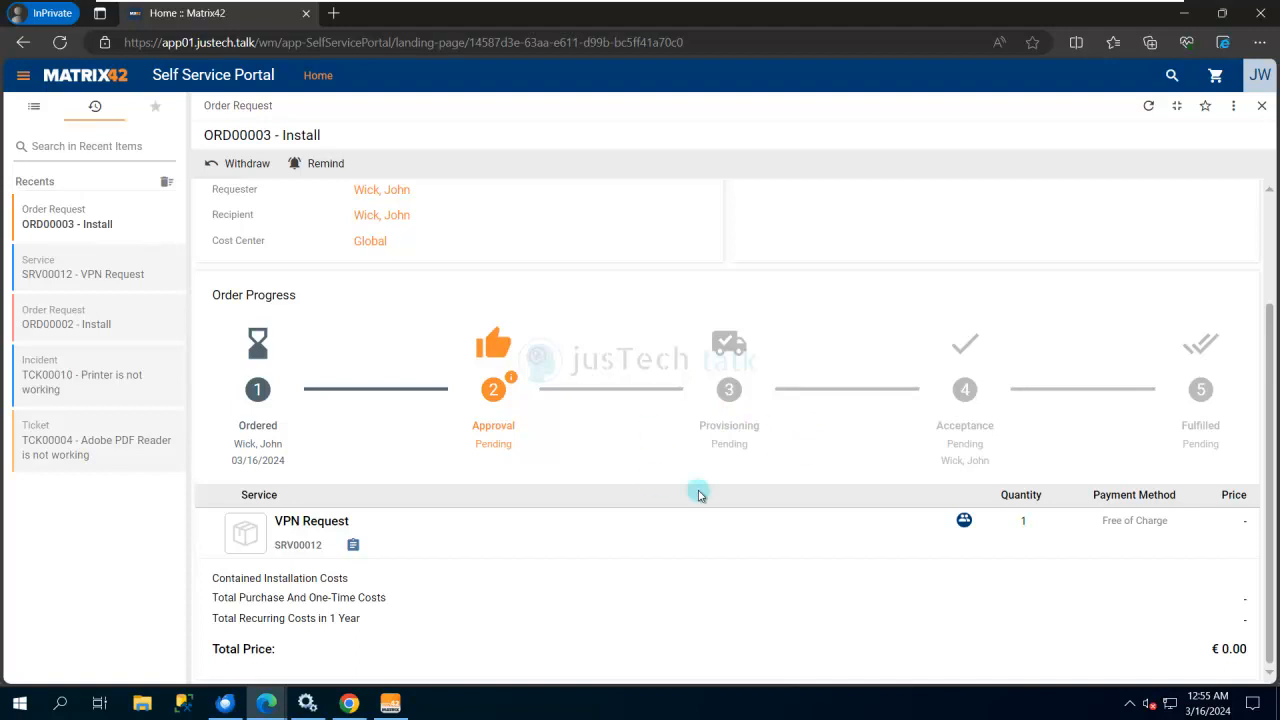
left_click(1148, 105)
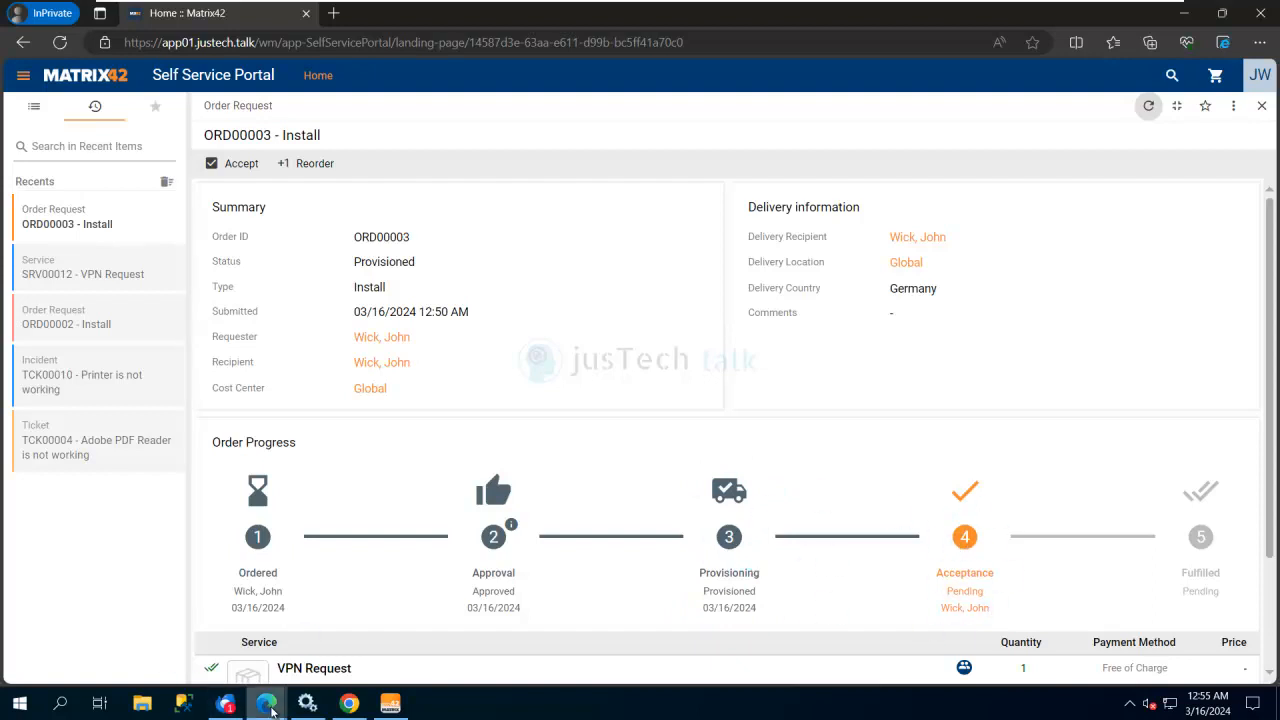
Close the order request and reload the requester's Self Service Portal home page.
mouse_move(268, 708)
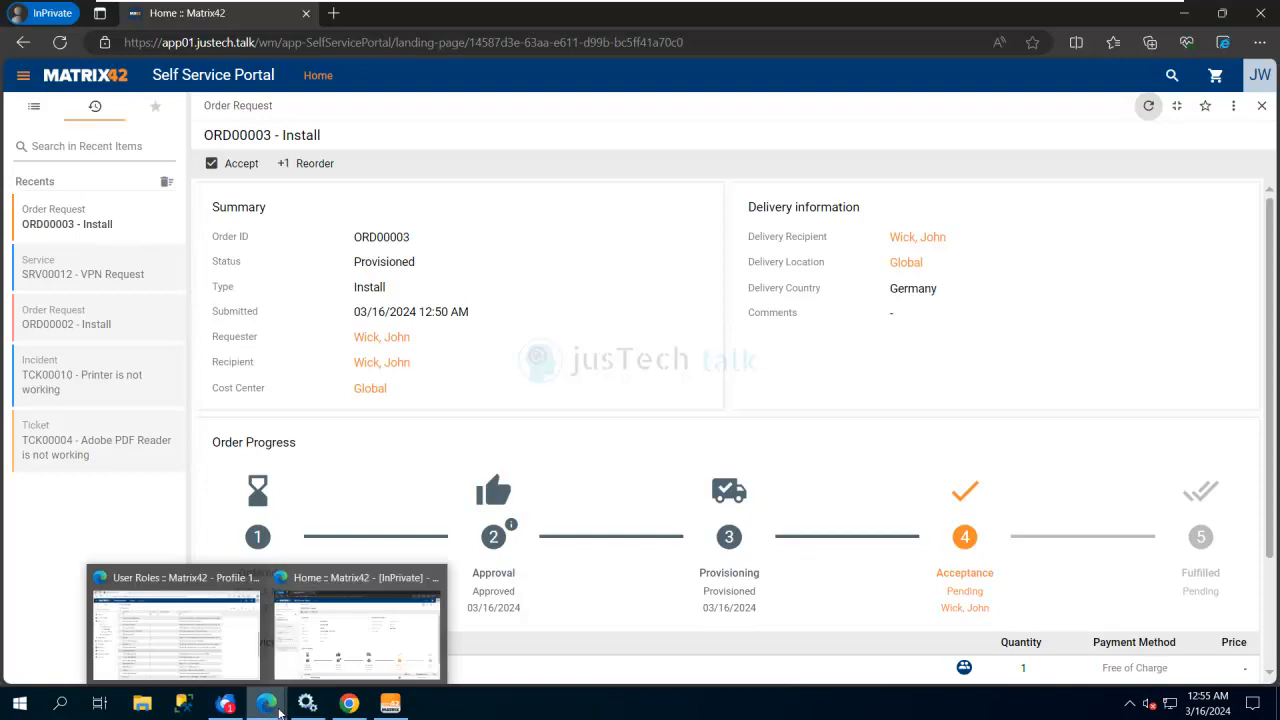
left_click(366, 648)
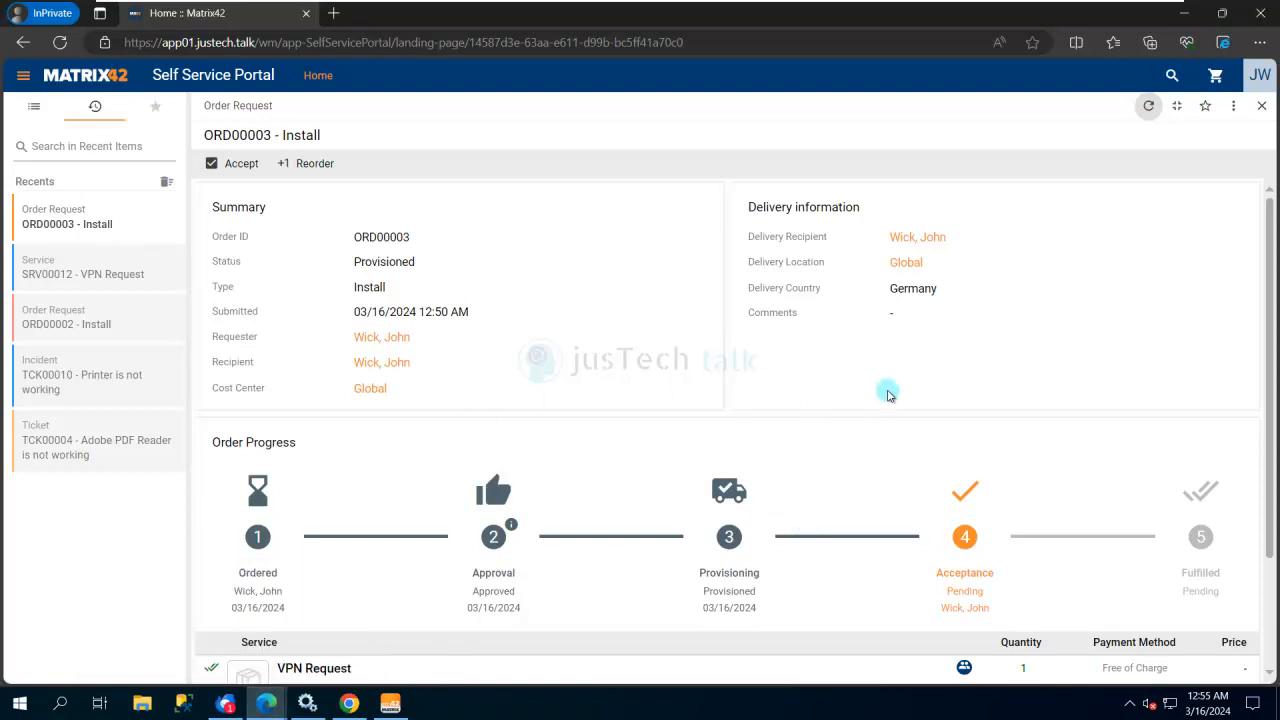
left_click(1261, 105)
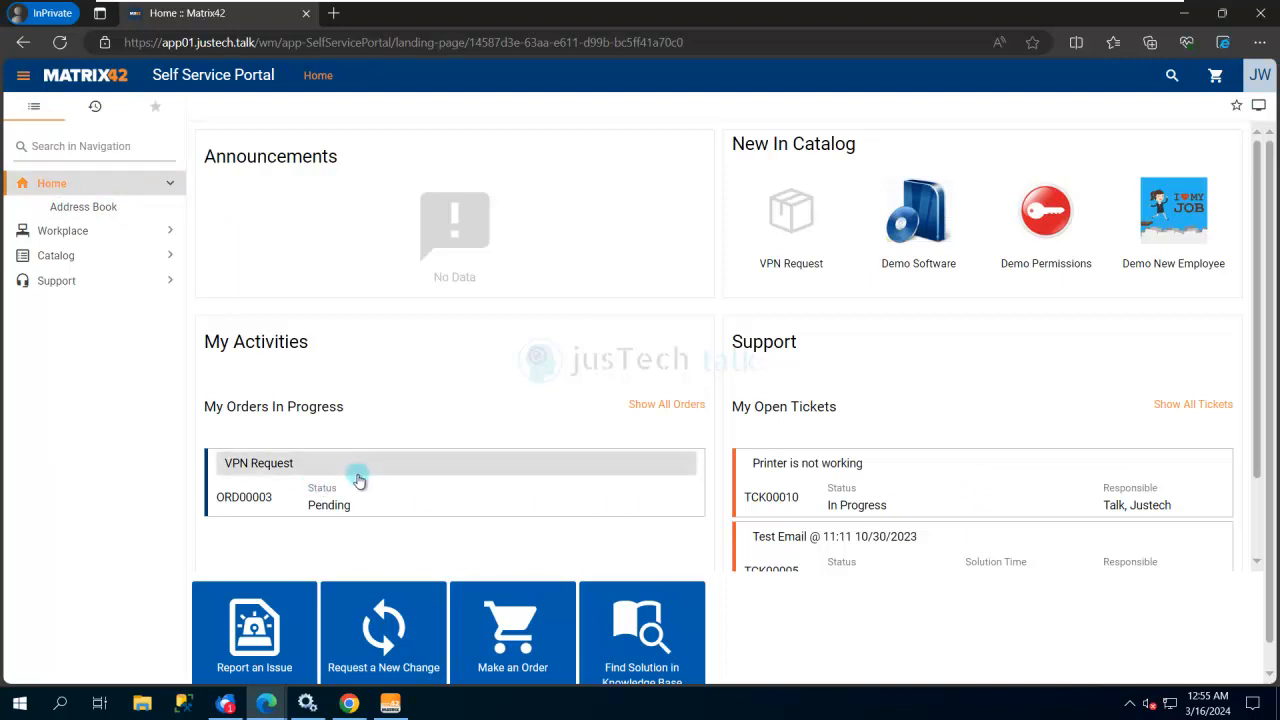
left_click(59, 44)
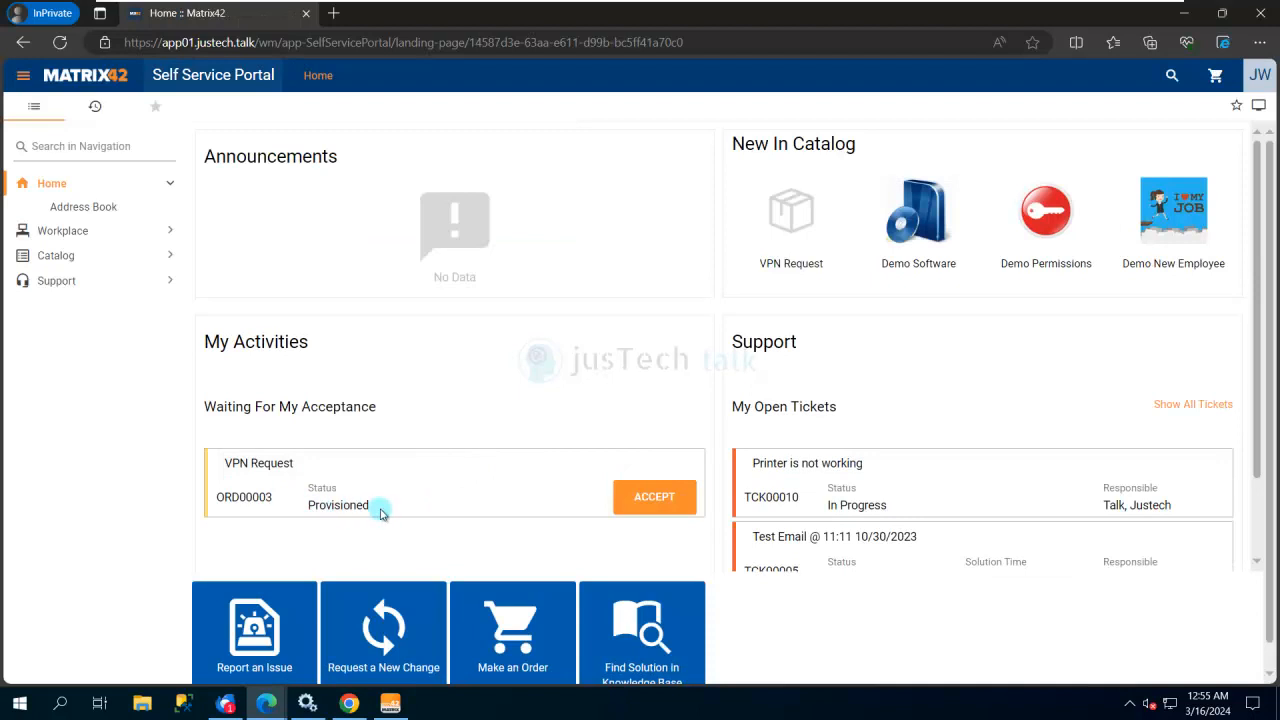
Open the VPN Request order awaiting acceptance and examine the approval details in its Order Progress.
left_click(261, 466)
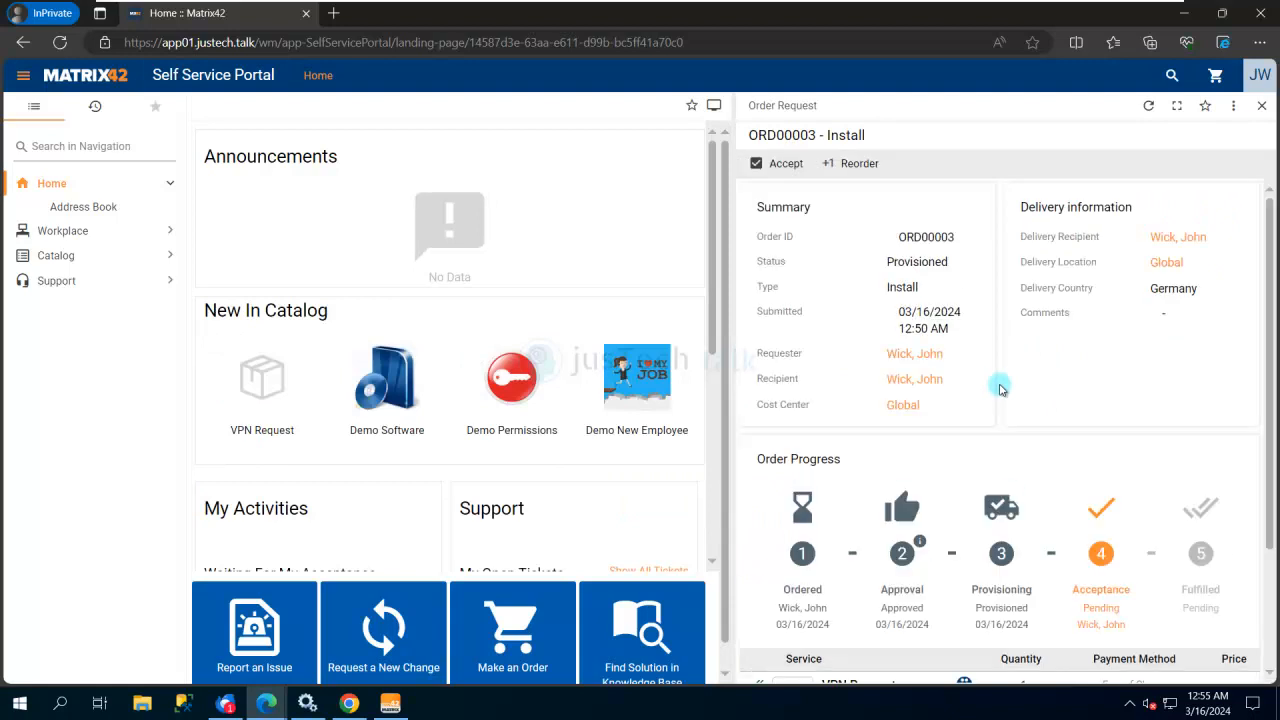
scroll(1055, 488, "down", 3)
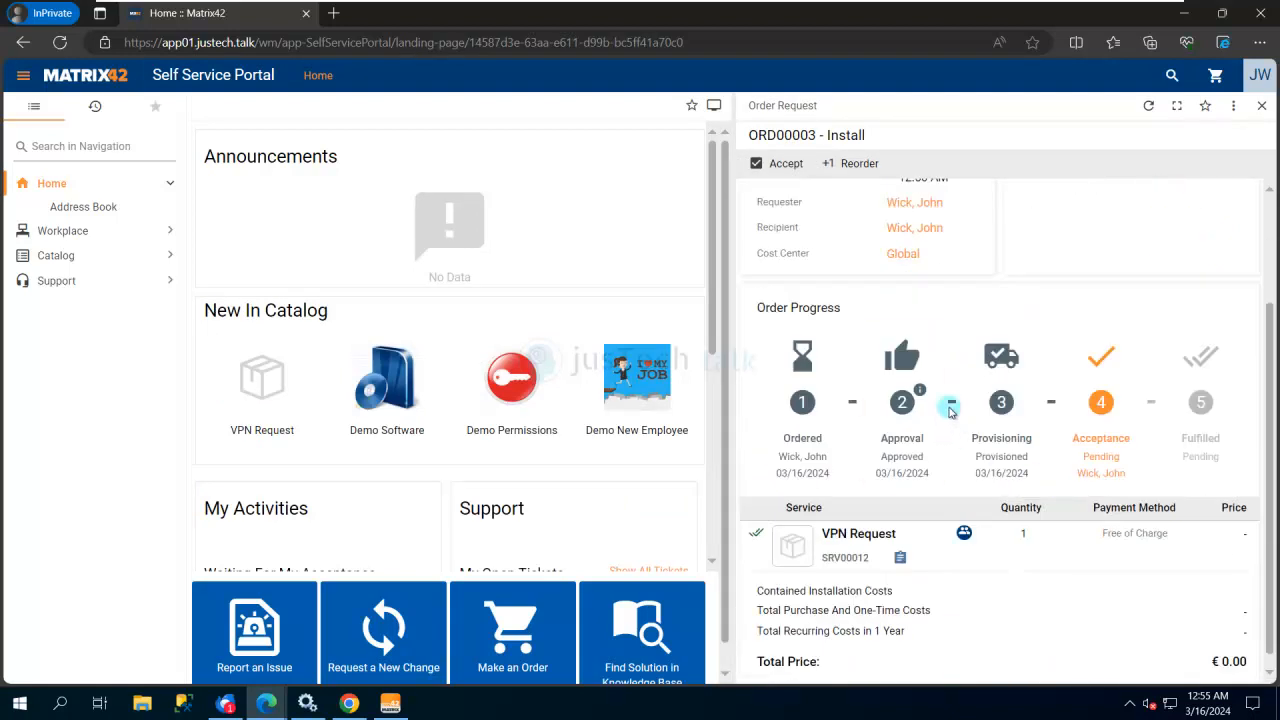
left_click(912, 395)
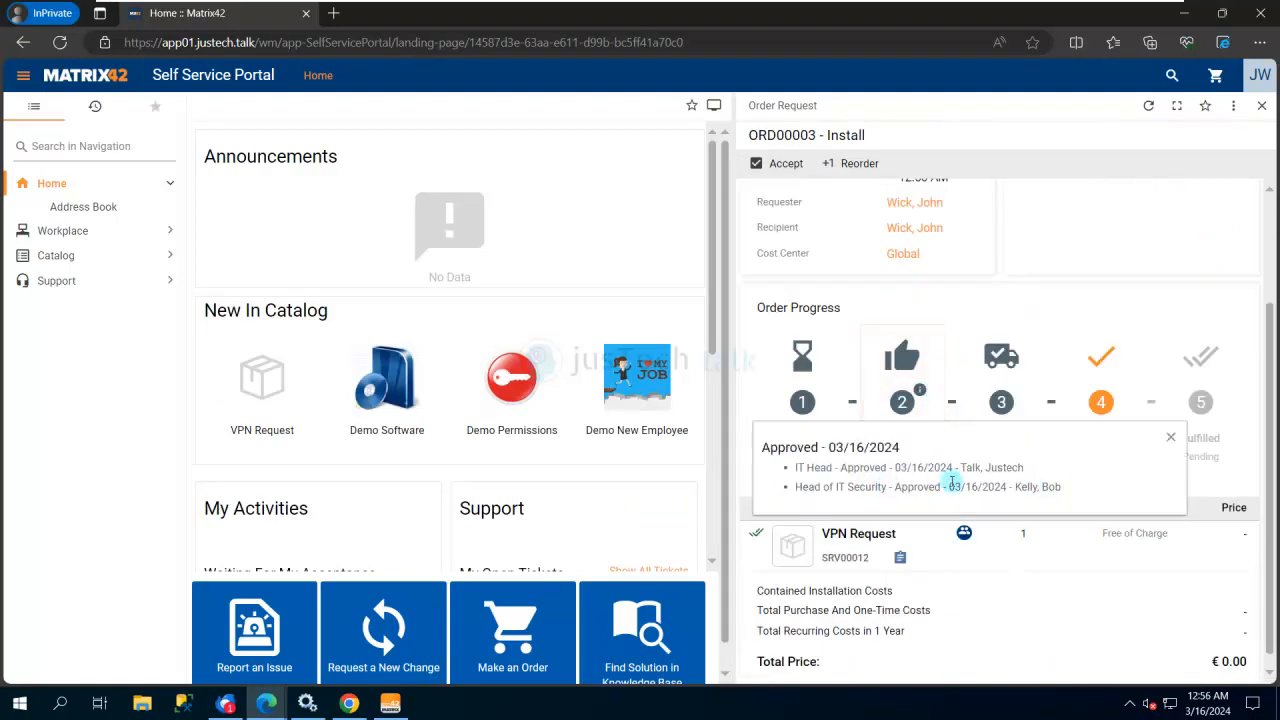
left_click_drag(1066, 490, 757, 450)
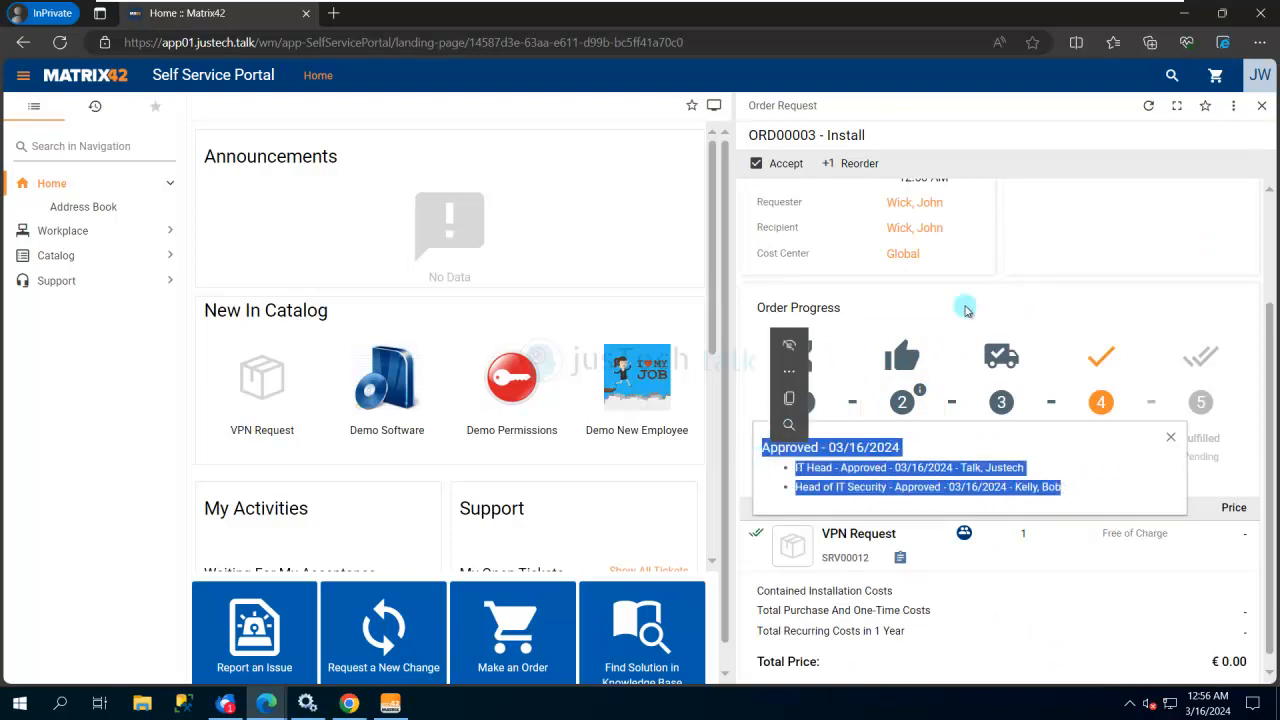
left_click(1050, 306)
scroll(1062, 342, "up", 2)
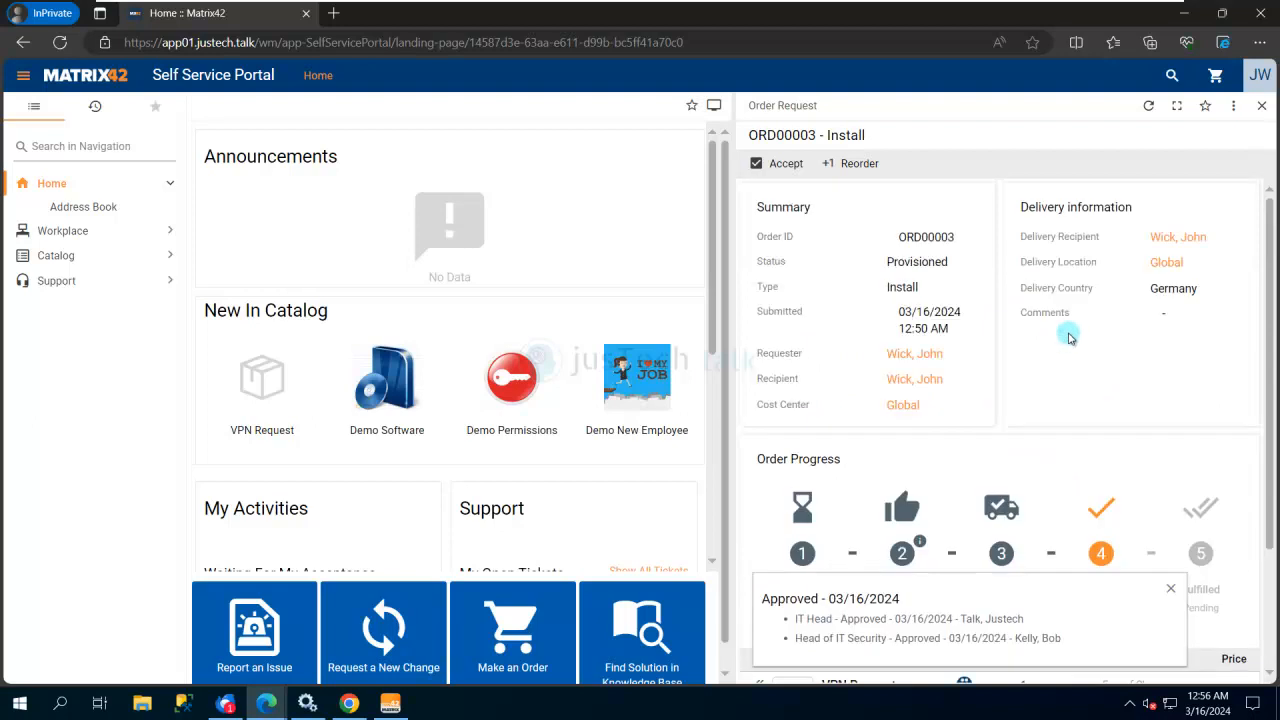
Accept the provisioned VPN Request with a five-star rating and a short thank-you comment.
left_click(762, 168)
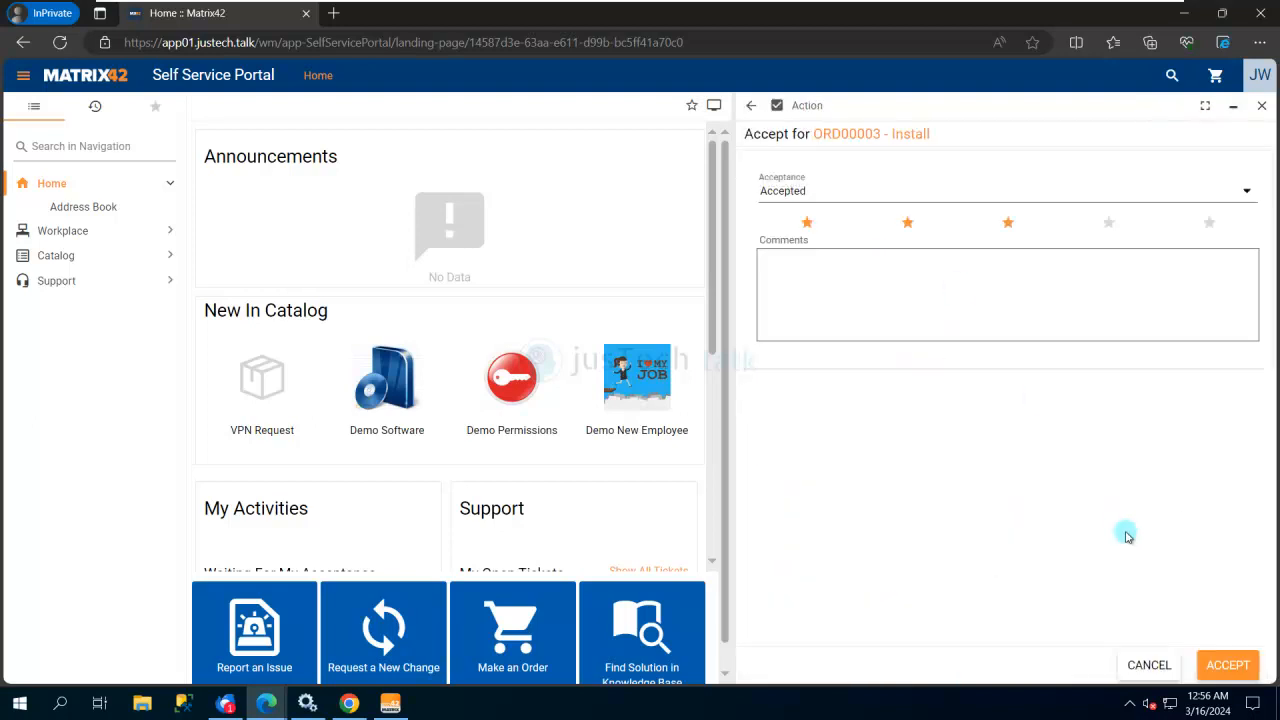
left_click(1209, 222)
left_click(992, 310)
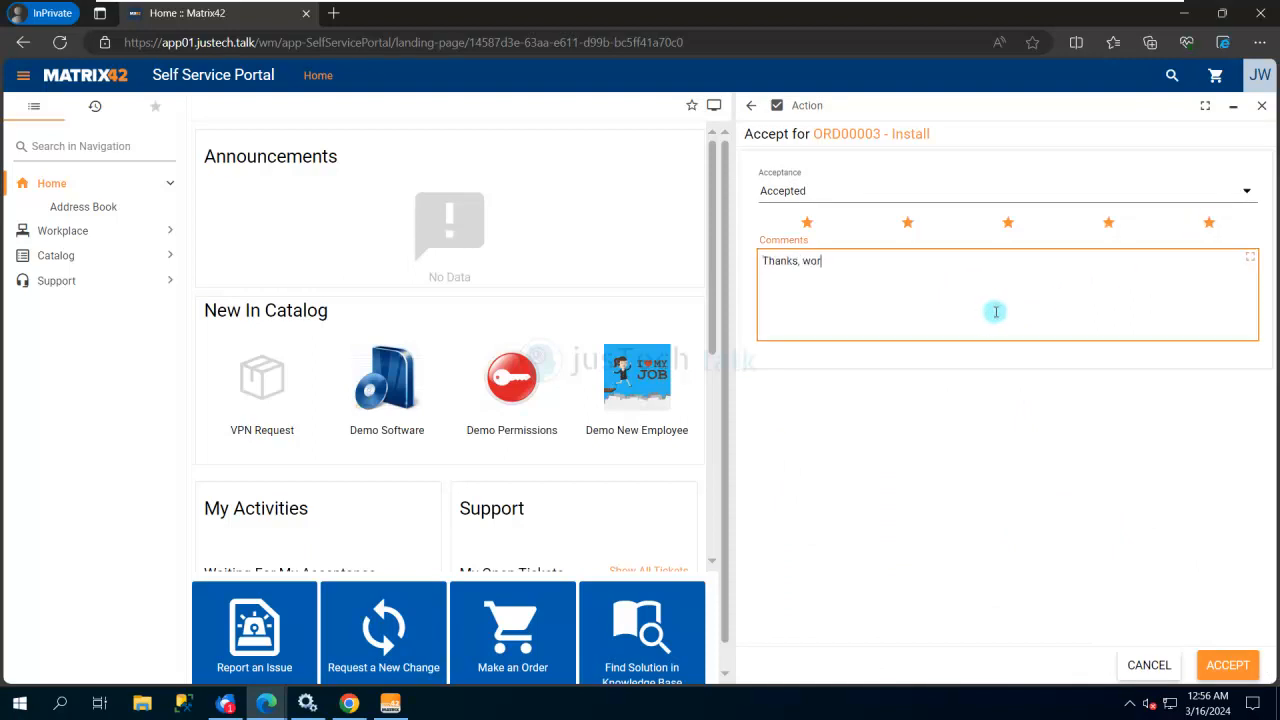
left_click(1230, 664)
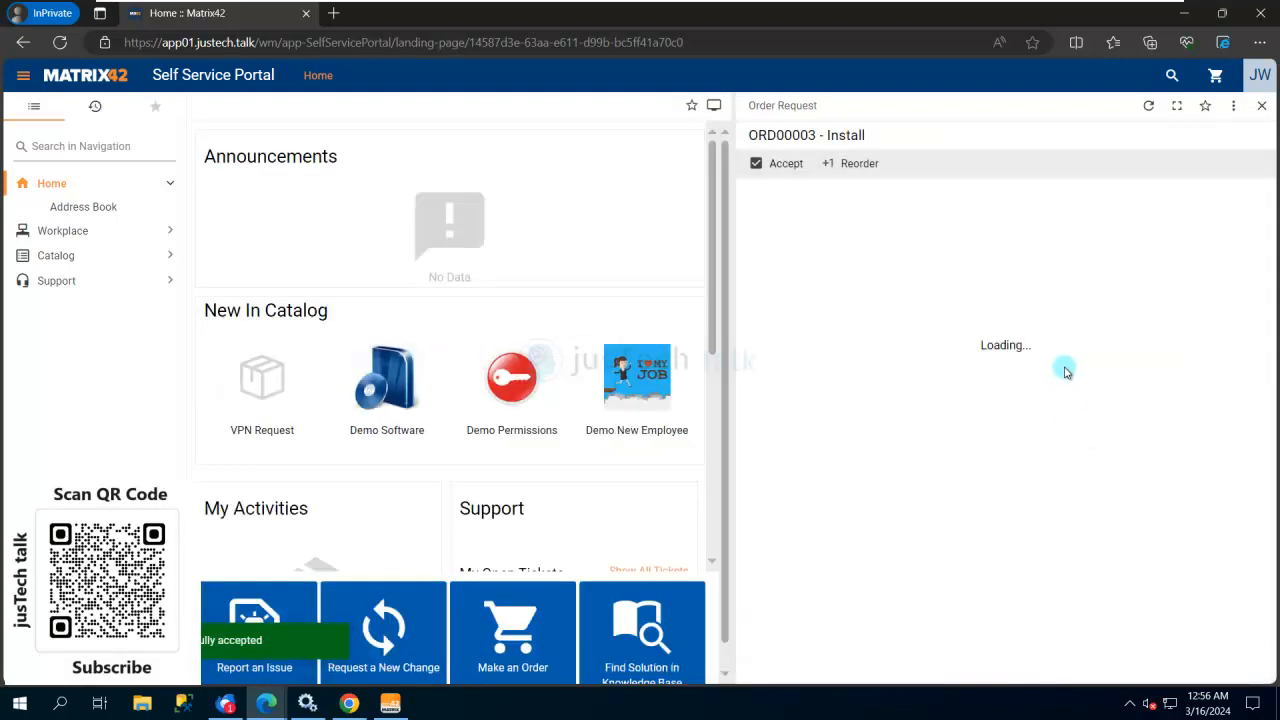